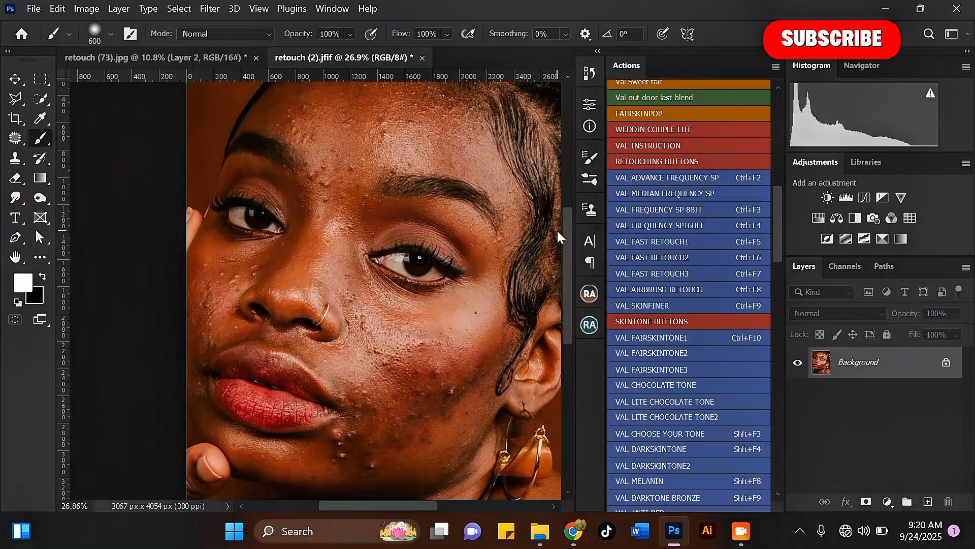
Examine the skin blemishes on the portrait and browse the list of retouching, skin tone and effect actions.
left_click_drag(387, 502, 389, 499)
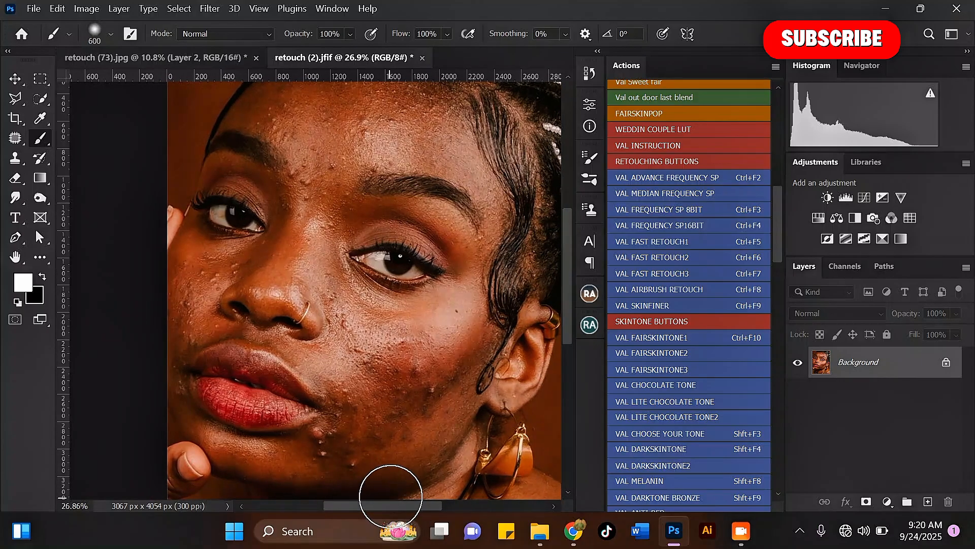
mouse_move(778, 243)
left_mouse_down()
mouse_move(776, 189)
mouse_move(778, 314)
mouse_move(743, 503)
mouse_move(773, 452)
mouse_move(779, 240)
mouse_move(776, 480)
mouse_move(772, 373)
left_mouse_up()
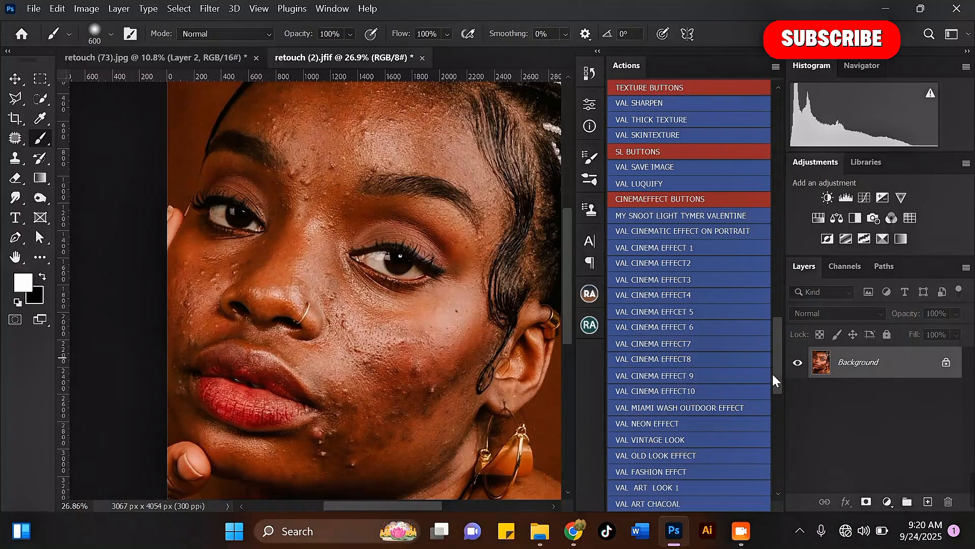
scroll(485, 364, "down", 1)
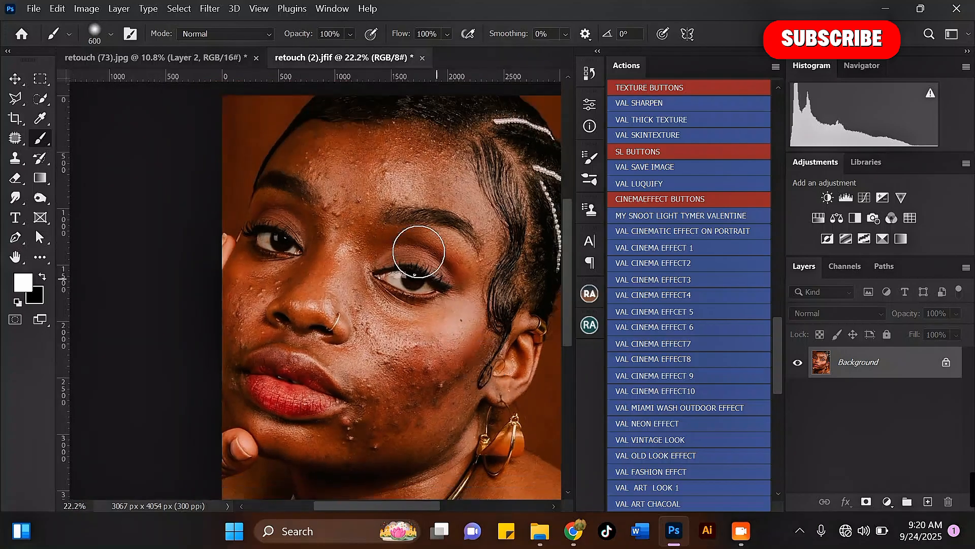
scroll(384, 201, "up", 1)
scroll(361, 157, "up", 1)
left_click_drag(782, 362, 784, 164)
scroll(330, 132, "down", 2)
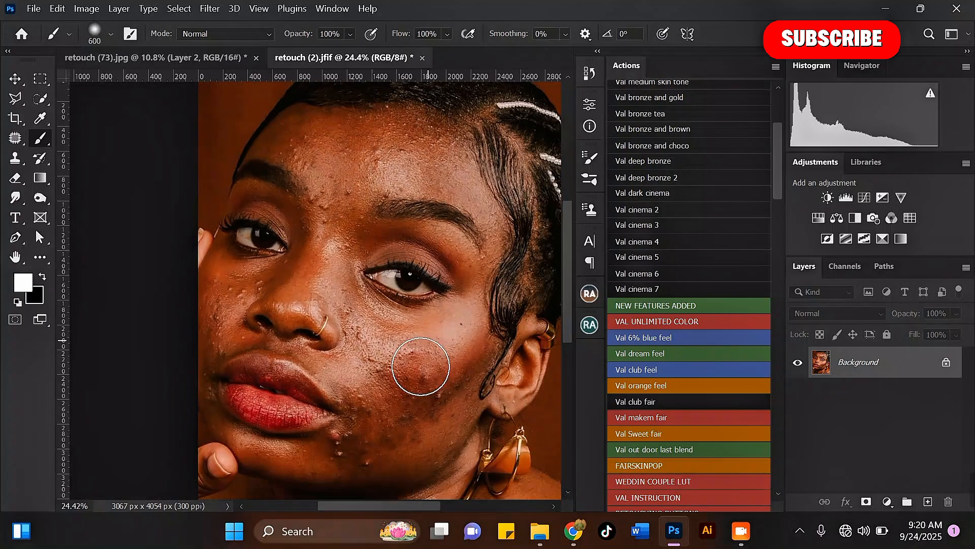
scroll(419, 373, "up", 3)
scroll(317, 442, "down", 2)
scroll(338, 387, "up", 3)
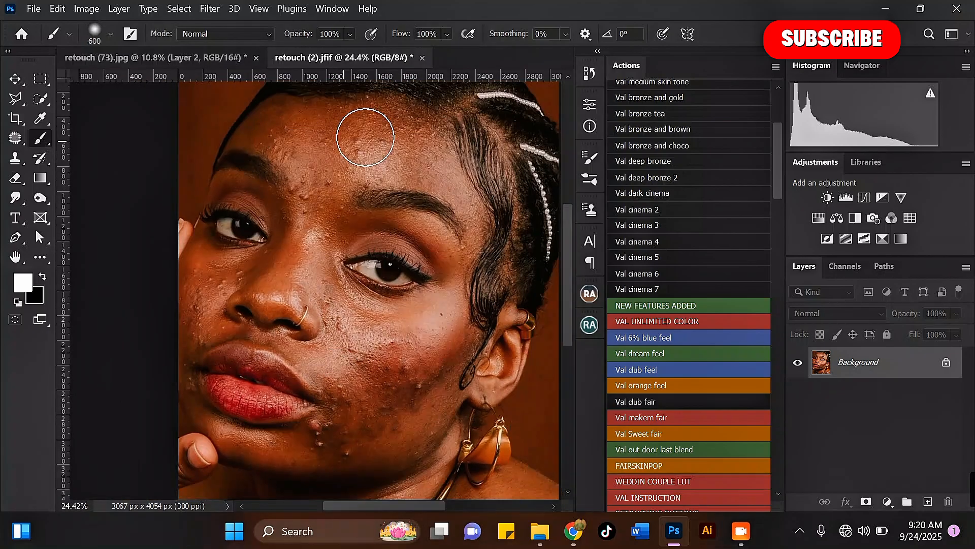
mouse_move(776, 173)
left_mouse_down()
mouse_move(779, 224)
mouse_move(778, 207)
left_mouse_up()
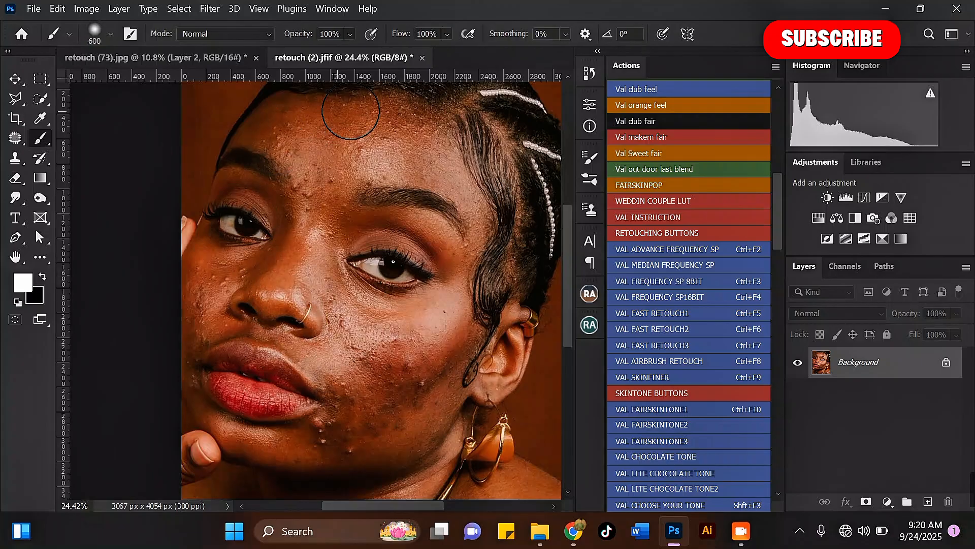
scroll(210, 167, "up", 1)
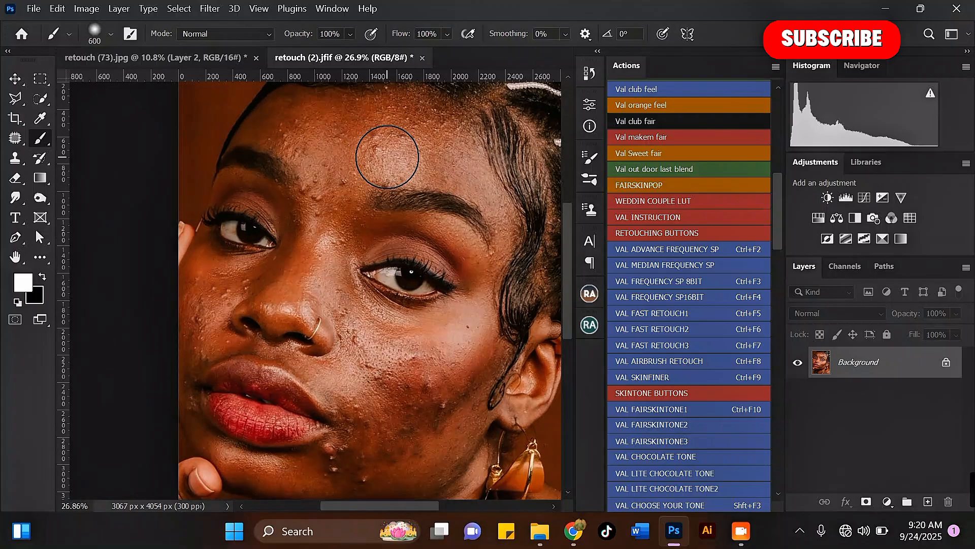
scroll(387, 157, "down", 1)
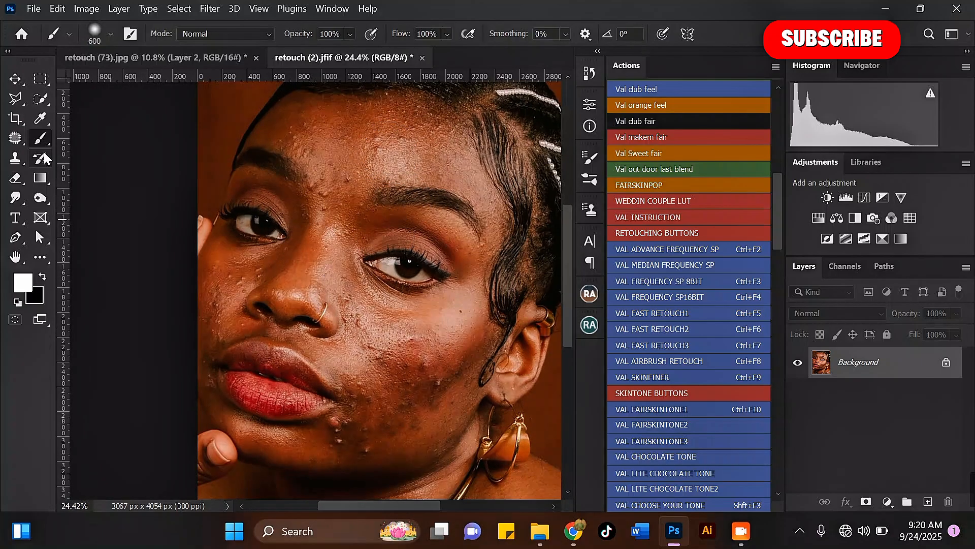
Activate the Spot Healing Brush with sampling of all layers on.
left_click(19, 138)
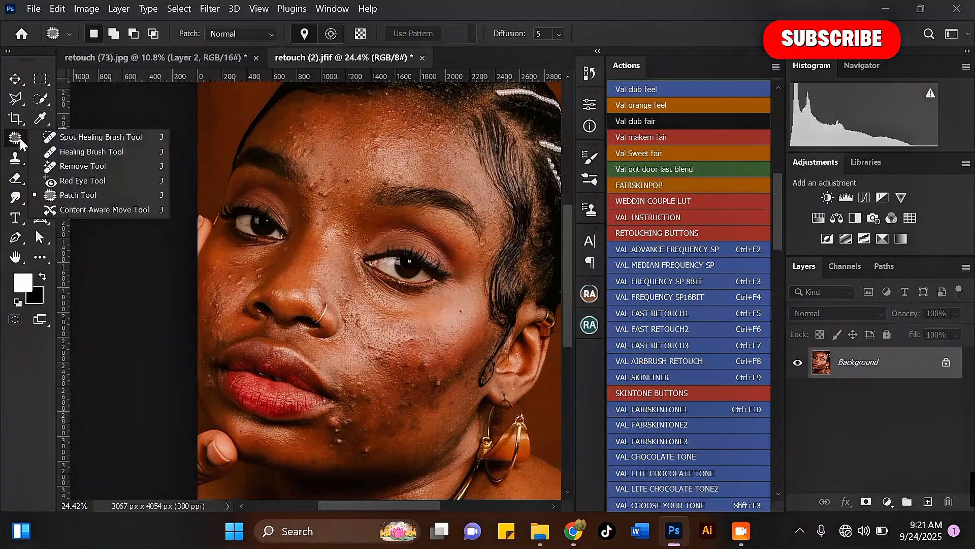
left_click(77, 136)
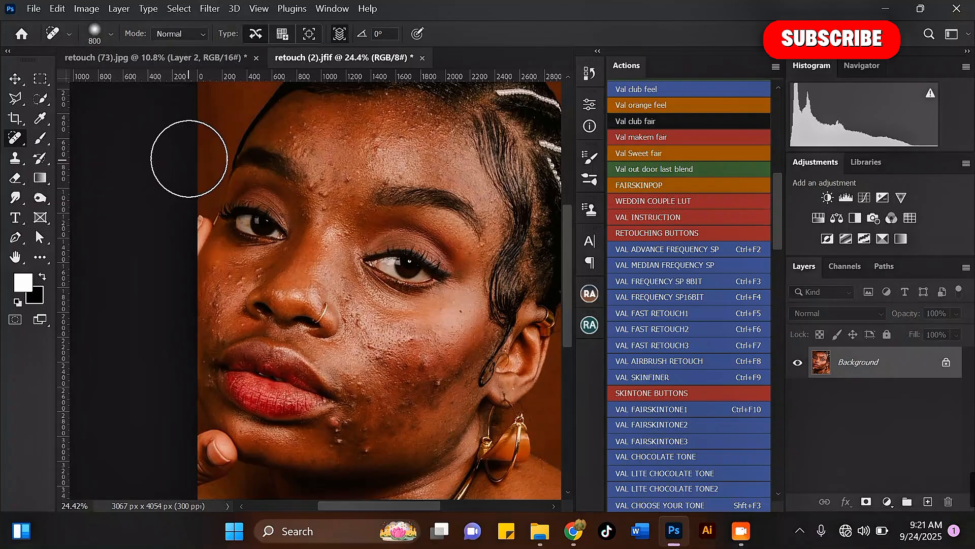
left_click(15, 141)
left_click(83, 138)
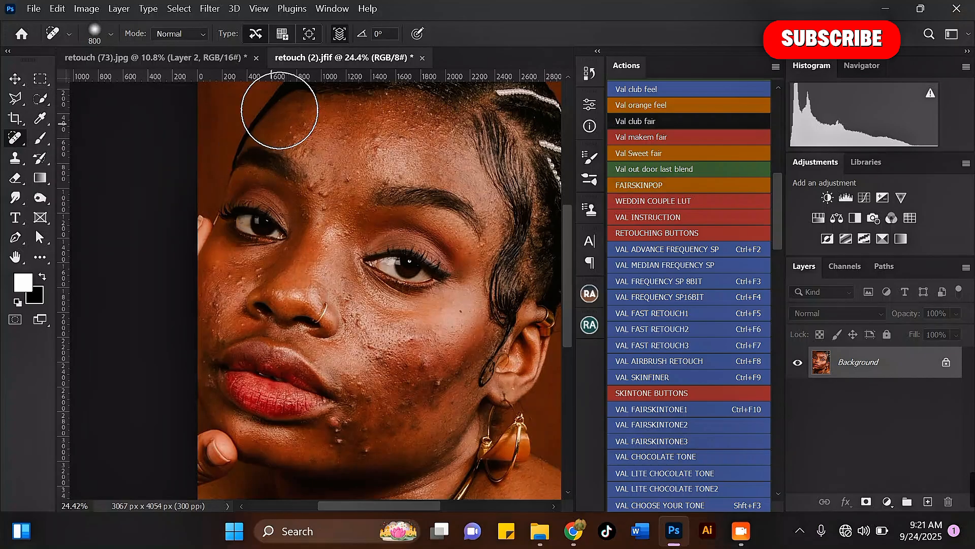
left_click(340, 35)
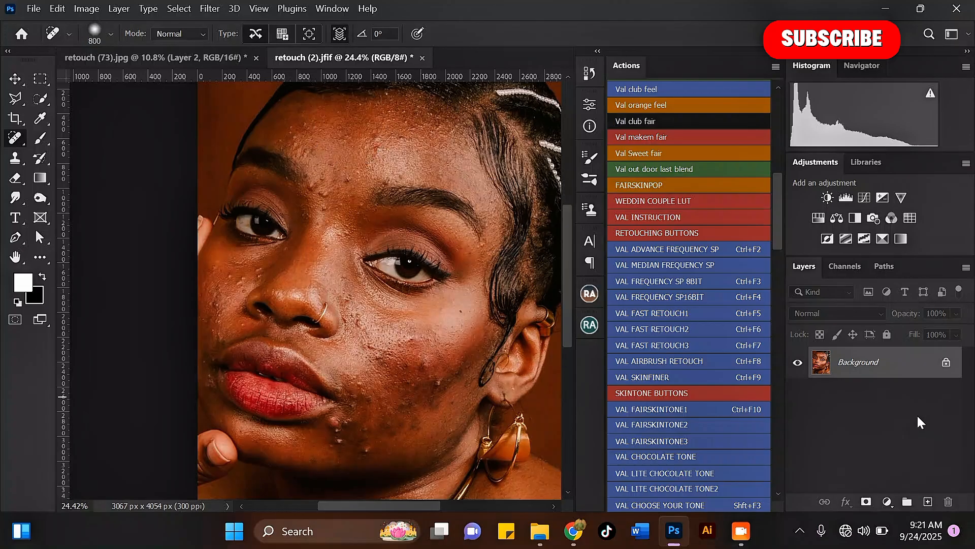
Add a new empty layer above the Background and name it spots.
left_click(928, 501)
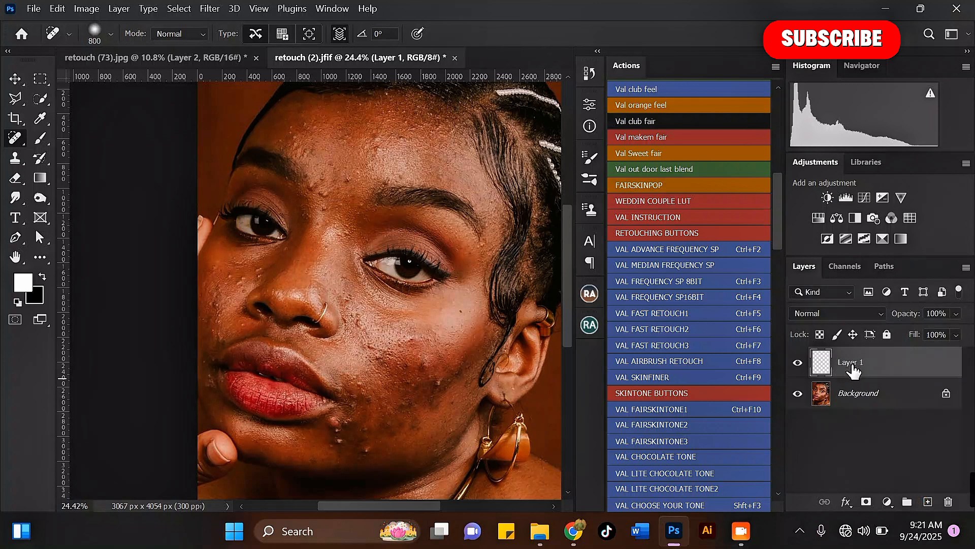
double_click(847, 362)
key("Return")
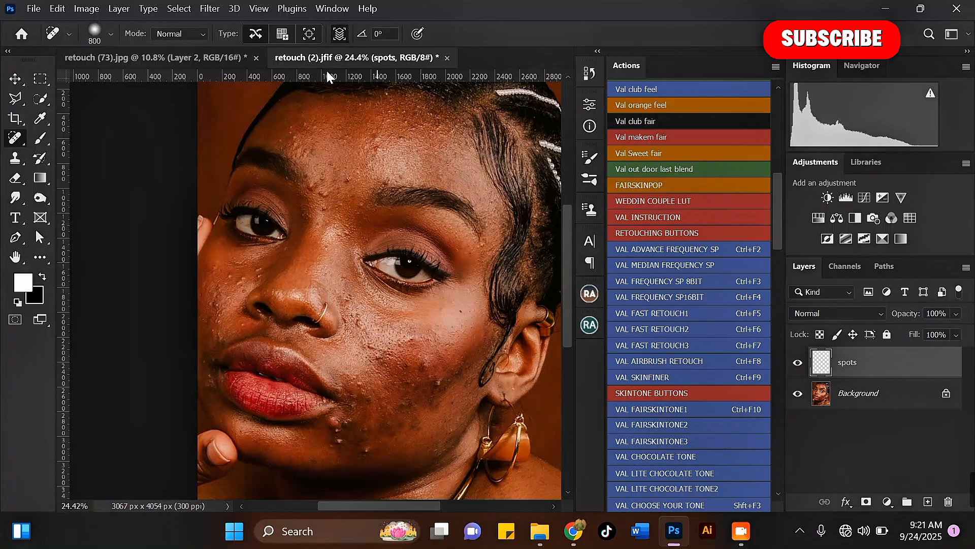
Reduce the healing brush to 150 px and dab blemishes on the forehead and between the eyebrows.
scroll(353, 91, "up", 2)
key("bracketleft")
key("bracketleft")
key("bracketleft")
key("bracketleft")
key("bracketleft")
key("bracketleft")
key("bracketleft")
key("bracketleft")
key("bracketleft")
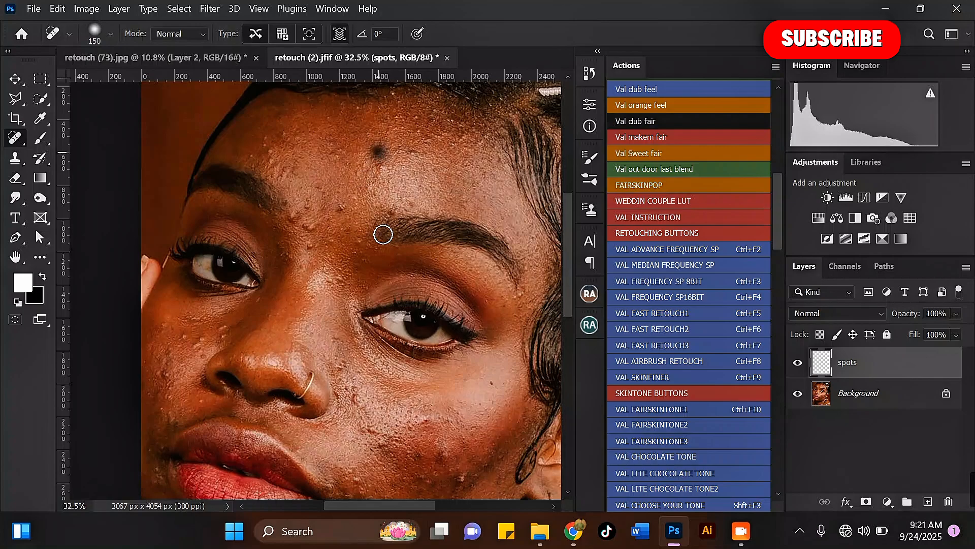
left_click(379, 151)
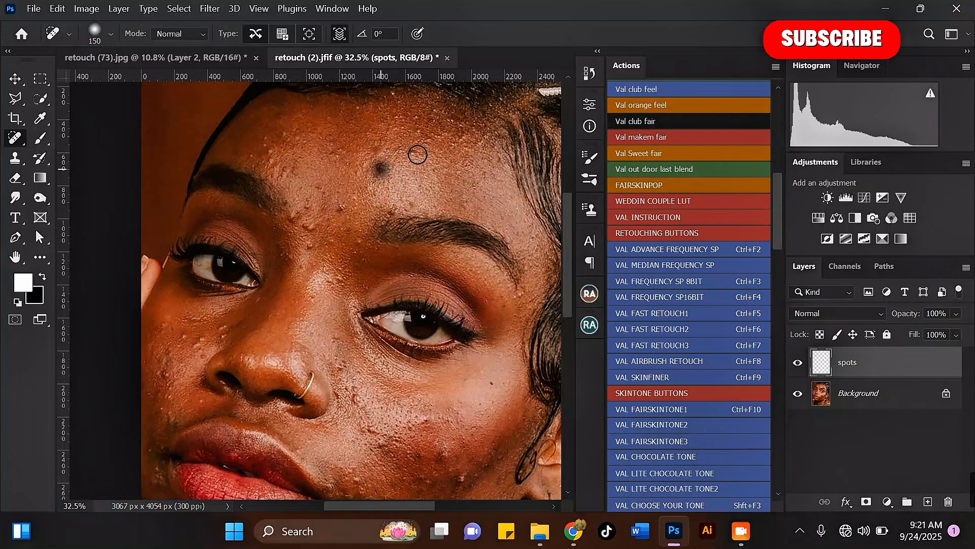
left_click(416, 159)
left_click(432, 141)
left_click(415, 135)
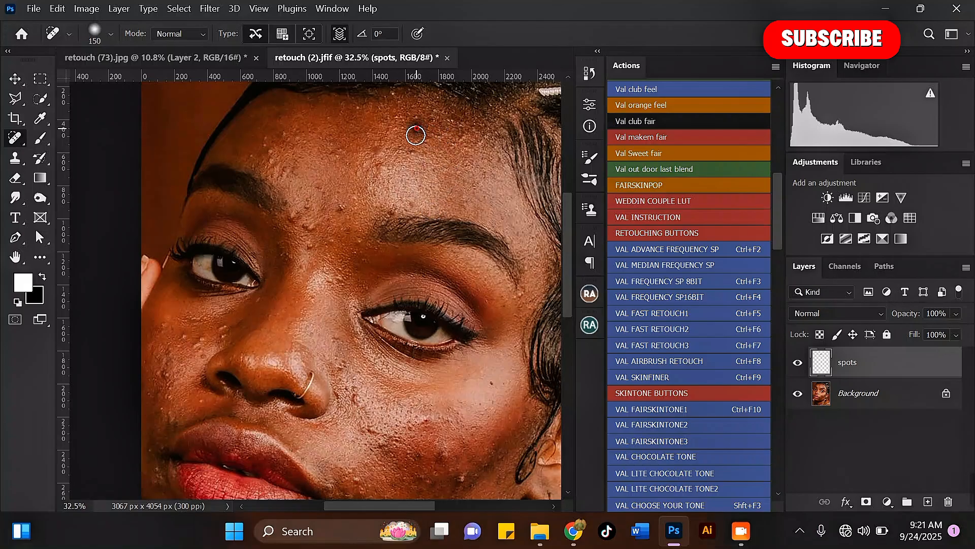
left_click(314, 227)
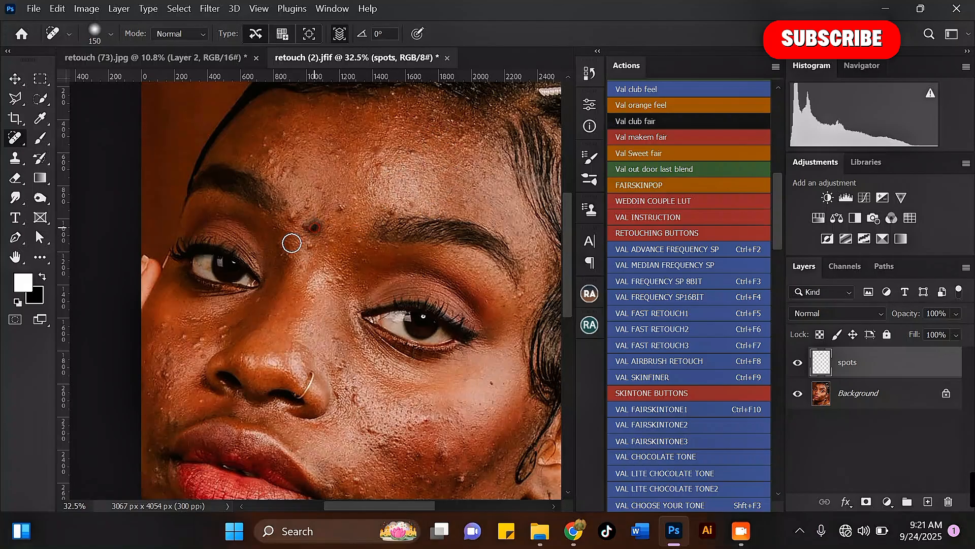
left_click(298, 215)
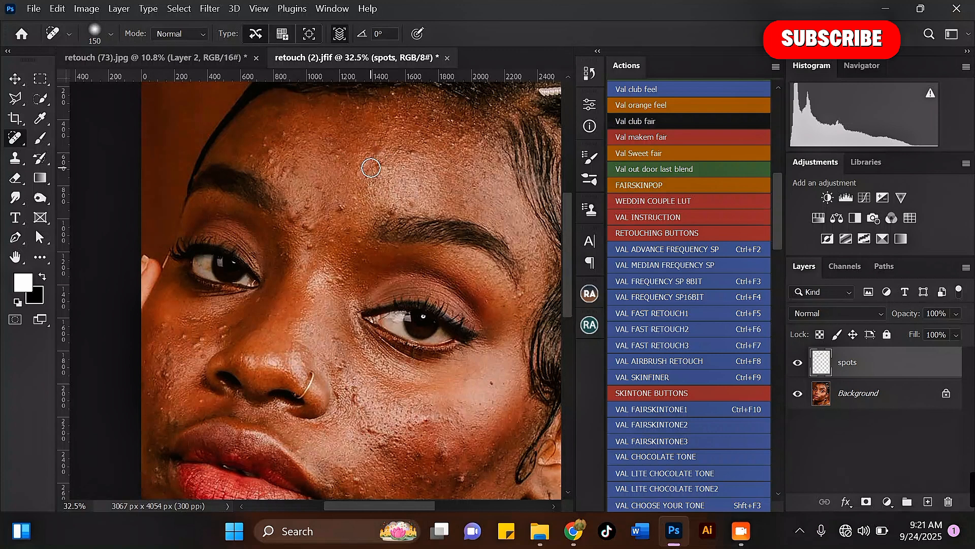
Raise the healing brush's hardness and reduce its size to 90 px.
left_click(111, 34)
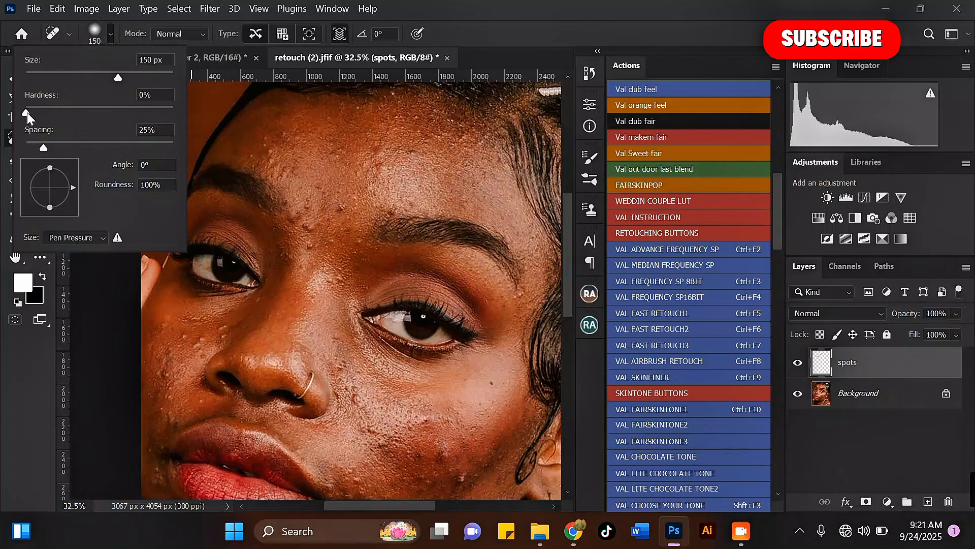
left_click_drag(27, 112, 66, 113)
left_click(374, 148)
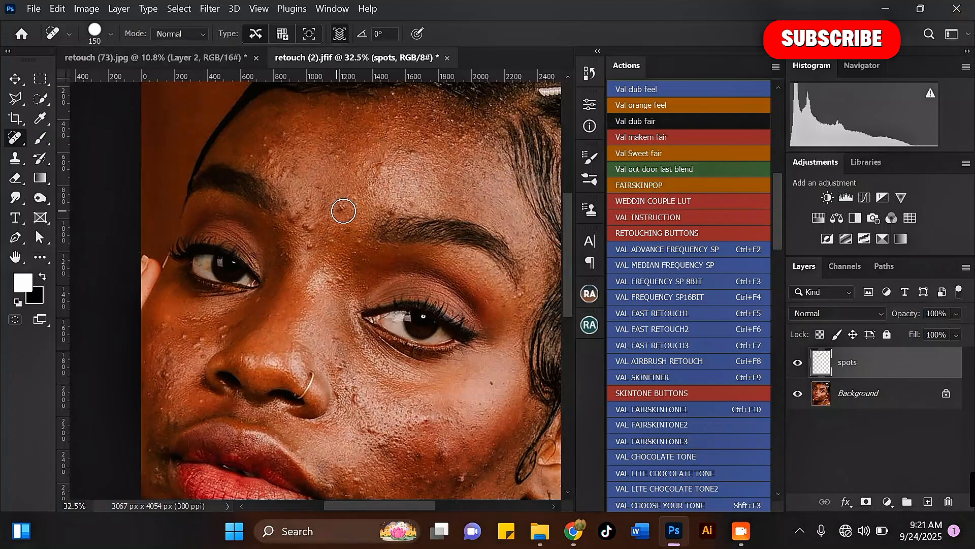
key("bracketleft")
key("bracketleft")
key("bracketleft")
key("bracketleft")
key("bracketleft")
key("bracketleft")
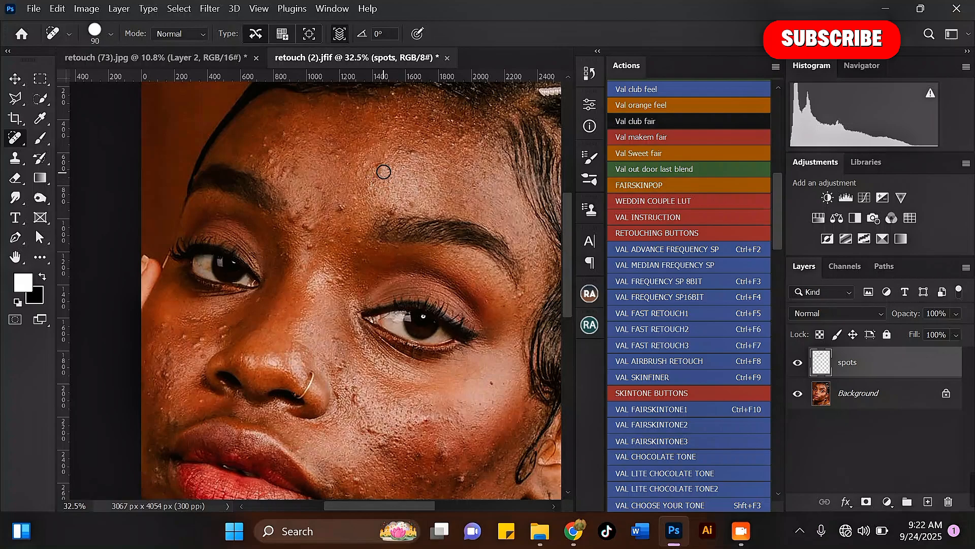
Heal the bumps and spots across the forehead and between the eyebrows on the spots layer.
left_click(410, 152)
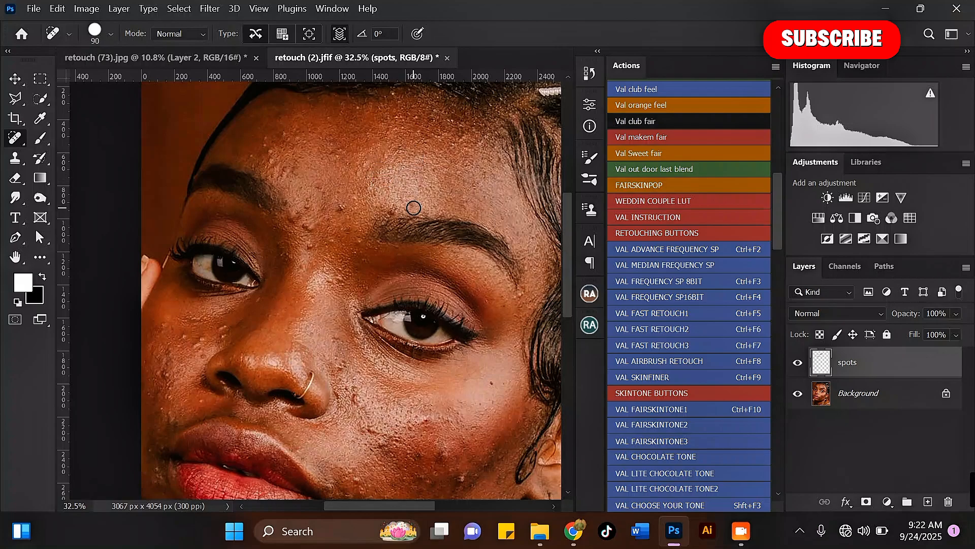
left_click(343, 207)
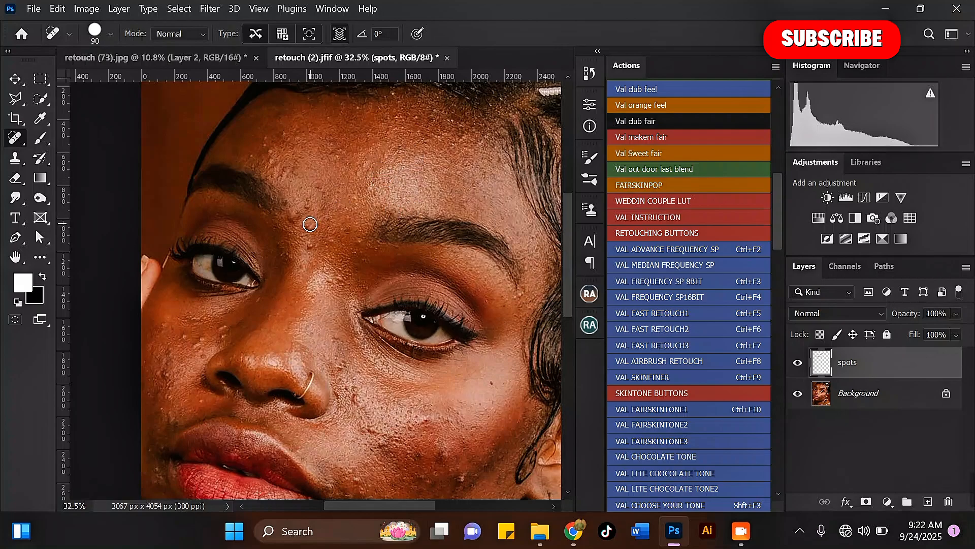
left_click(360, 241)
left_click(293, 218)
left_click(305, 207)
left_click(322, 188)
left_click(290, 173)
left_click(279, 165)
left_click(273, 160)
left_click(298, 140)
left_click(333, 151)
left_click(331, 119)
left_click(275, 151)
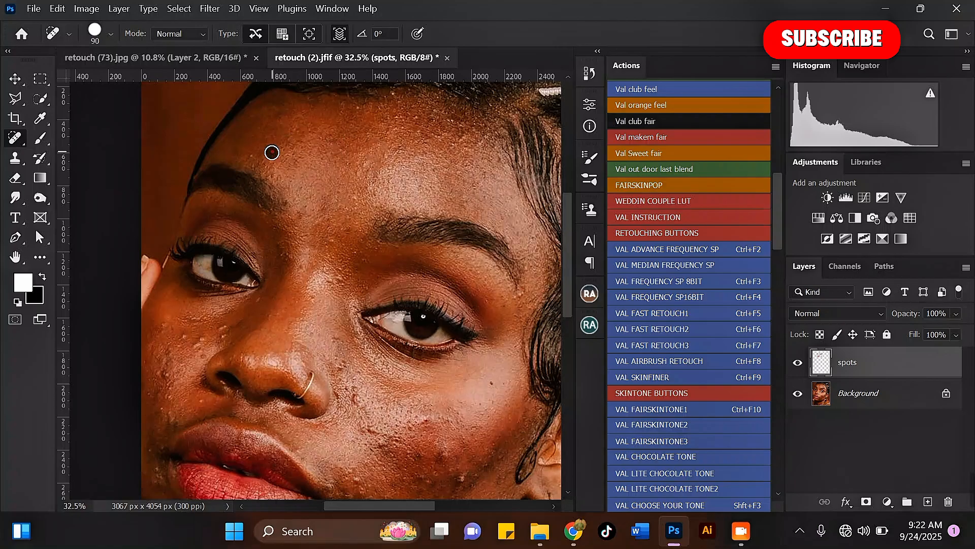
left_click(255, 156)
left_click(399, 119)
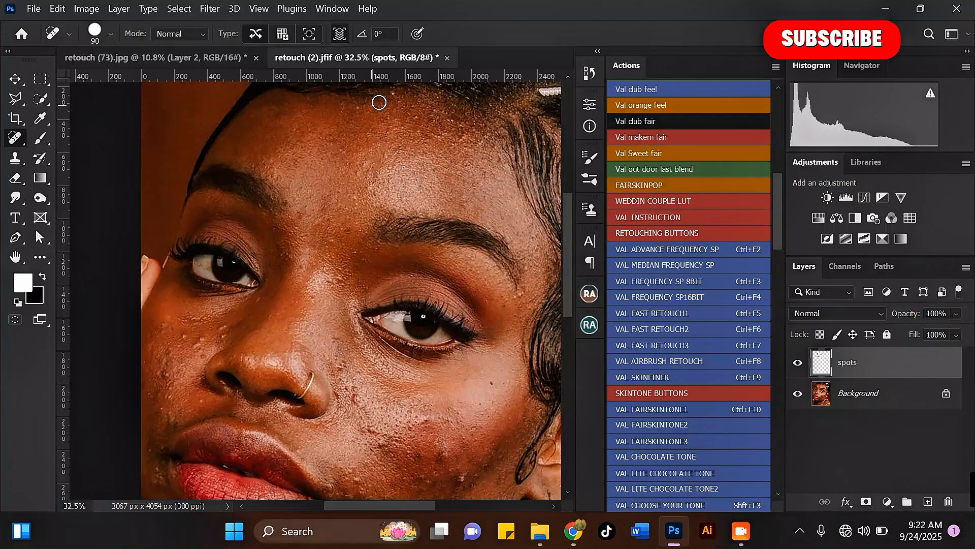
Heal the pimples on the narrower cheek, next to the hand, from below the eye down to the mouth.
scroll(355, 110, "down", 2)
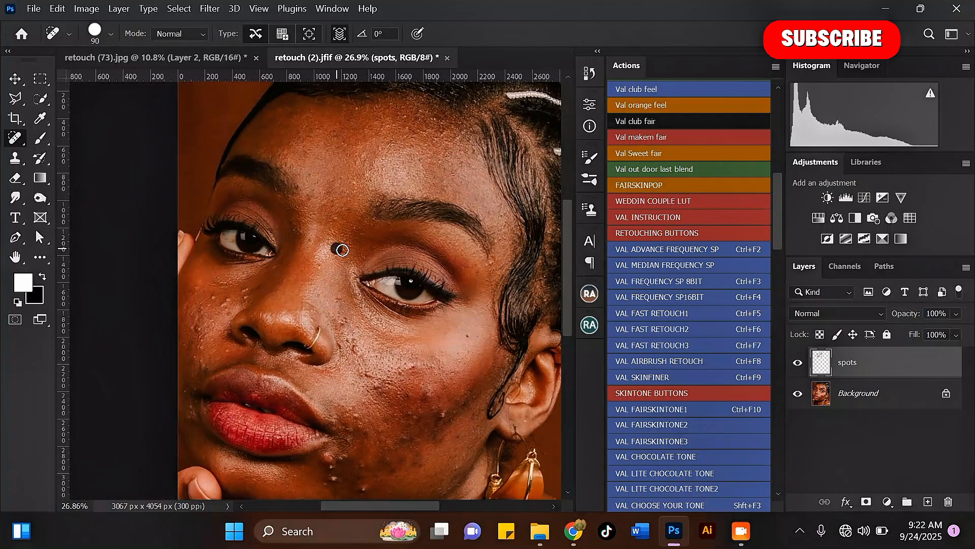
scroll(246, 316, "up", 2)
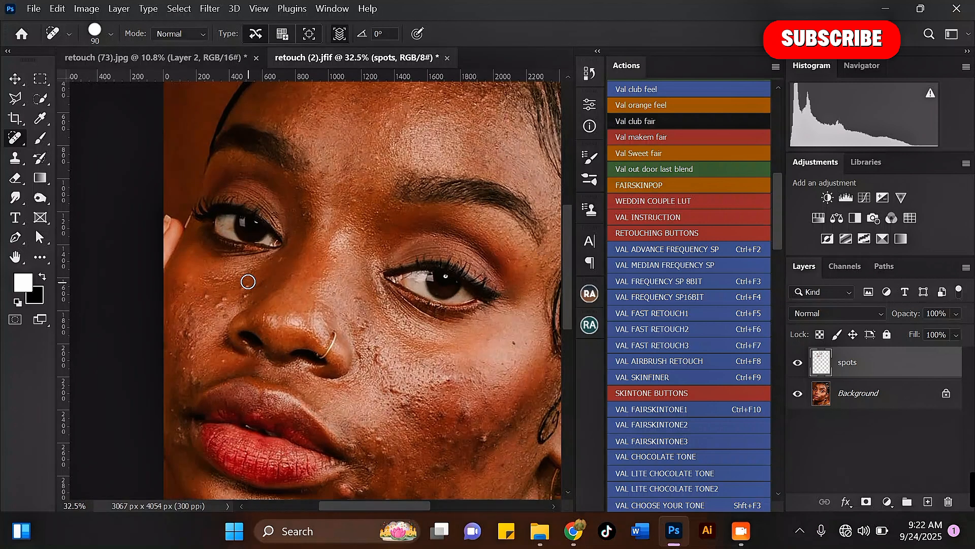
left_click(224, 303)
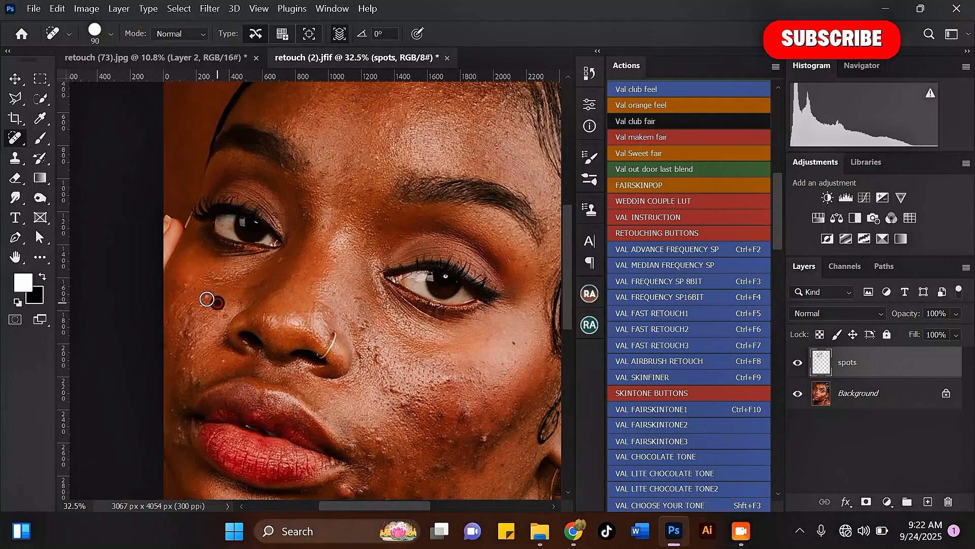
left_click(215, 279)
left_click(184, 332)
left_click(194, 311)
left_click(223, 318)
left_click(194, 356)
left_click(188, 373)
left_click(217, 361)
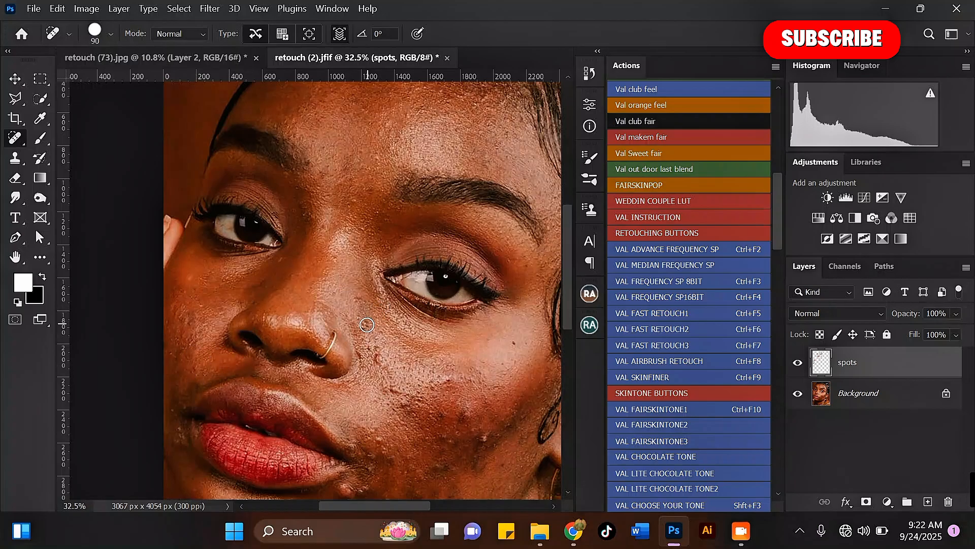
Heal the small blemishes on the nose bridge and around the side of the nose with the ring.
left_click(360, 310)
left_click(305, 213)
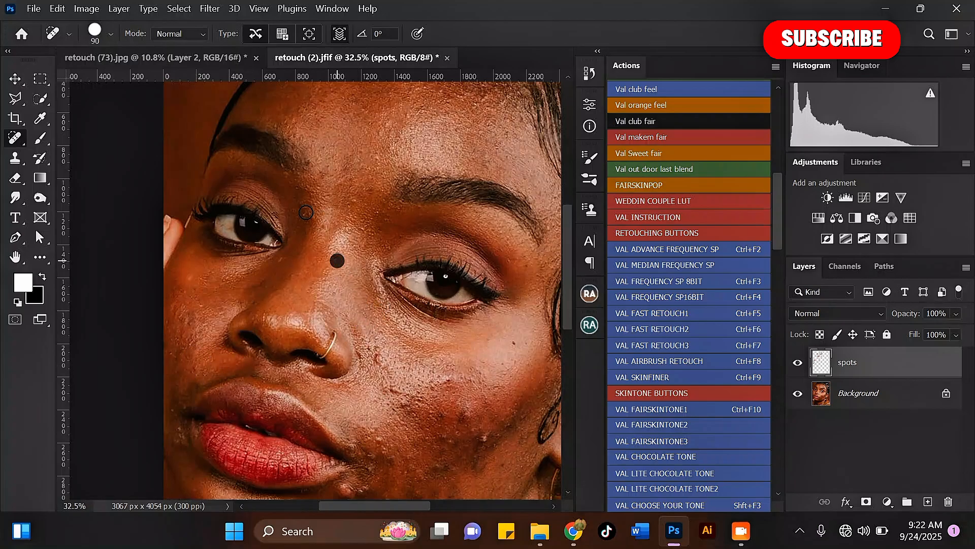
left_click_drag(304, 212, 308, 221)
scroll(323, 180, "down", 3)
scroll(355, 312, "up", 5)
left_click(345, 304)
left_click(333, 301)
Heal the bumps on the larger cheek between the nose ring and the dark patch.
left_click(369, 345)
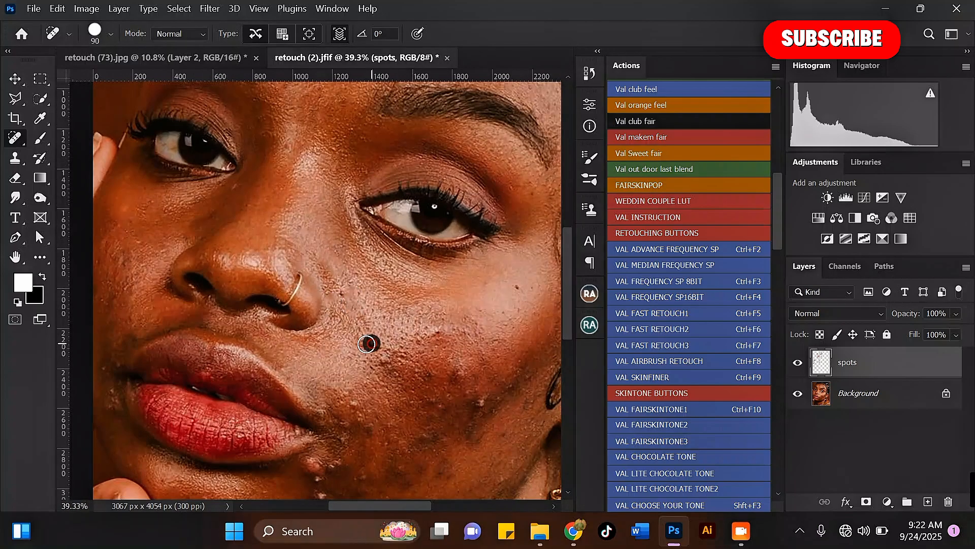
left_click(384, 359)
left_click(434, 333)
left_click(420, 341)
left_click(456, 375)
Heal the spots over the dark patch of the larger cheek and outward toward the ear.
scroll(488, 305, "up", 3)
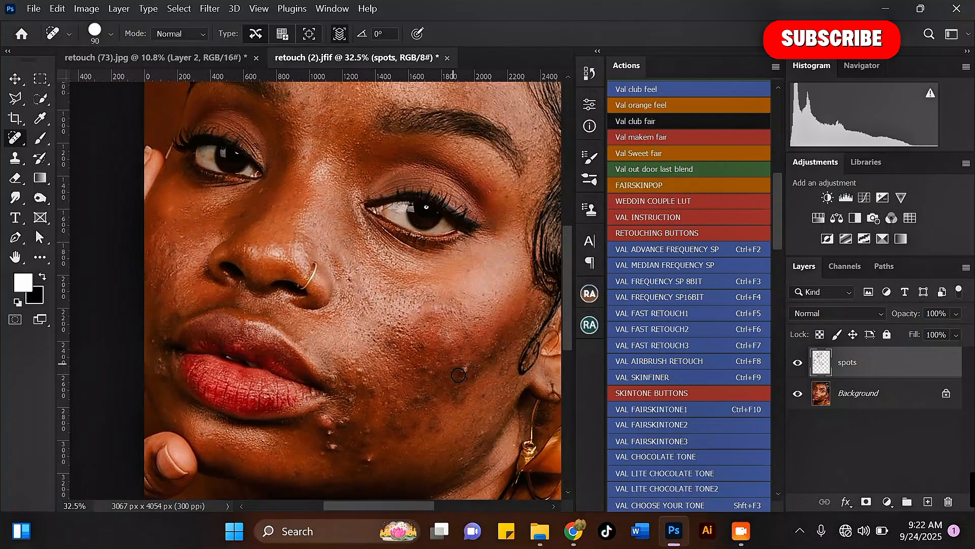
left_click(466, 360)
left_click(450, 351)
left_click(498, 338)
left_click(515, 325)
left_click(453, 390)
left_click(480, 369)
left_click(488, 397)
left_click(409, 365)
left_click(392, 323)
left_click(379, 314)
left_click(347, 323)
Heal the blemishes on the lower part of the larger cheek and beside the corner of the mouth.
scroll(387, 268, "down", 1)
scroll(393, 315, "down", 2)
left_click(399, 369)
left_click(412, 400)
left_click(446, 344)
left_click(357, 363)
left_click(329, 350)
left_click(317, 332)
left_click(297, 320)
left_click(303, 356)
left_click(280, 335)
left_click(330, 349)
Heal the raised pimples and marks below the lips, on the chin and along the jaw.
left_click(291, 398)
left_click_drag(270, 397, 272, 404)
left_click(277, 431)
left_click(277, 413)
left_click(323, 409)
left_click(328, 447)
left_click(365, 403)
left_click(285, 401)
left_click(267, 431)
left_click(315, 429)
left_click(412, 407)
left_click(447, 335)
Heal the leftover spots beside the nose ring and on the jaw below the ear, and check the whole face.
scroll(452, 334, "down", 4)
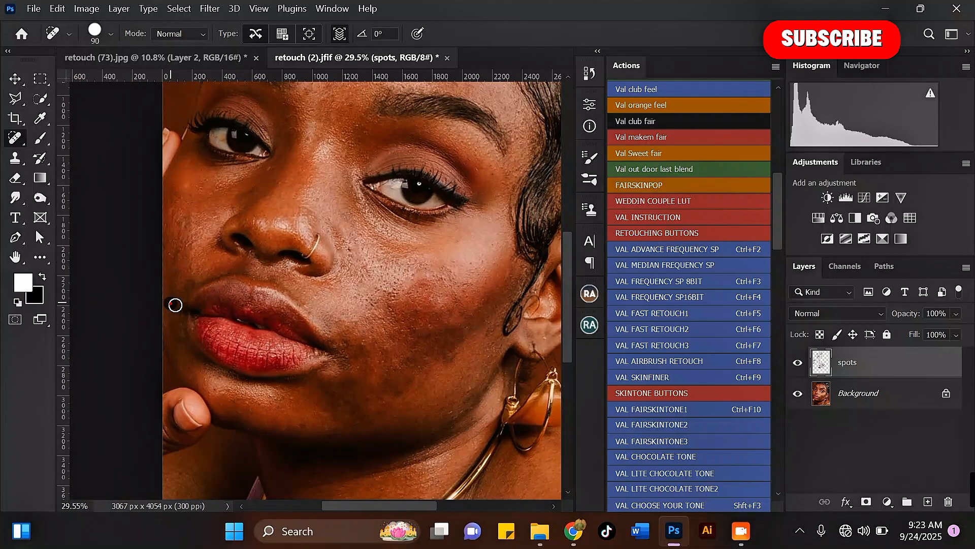
left_click(344, 240)
left_click(480, 367)
scroll(393, 342, "down", 3)
scroll(364, 153, "up", 3)
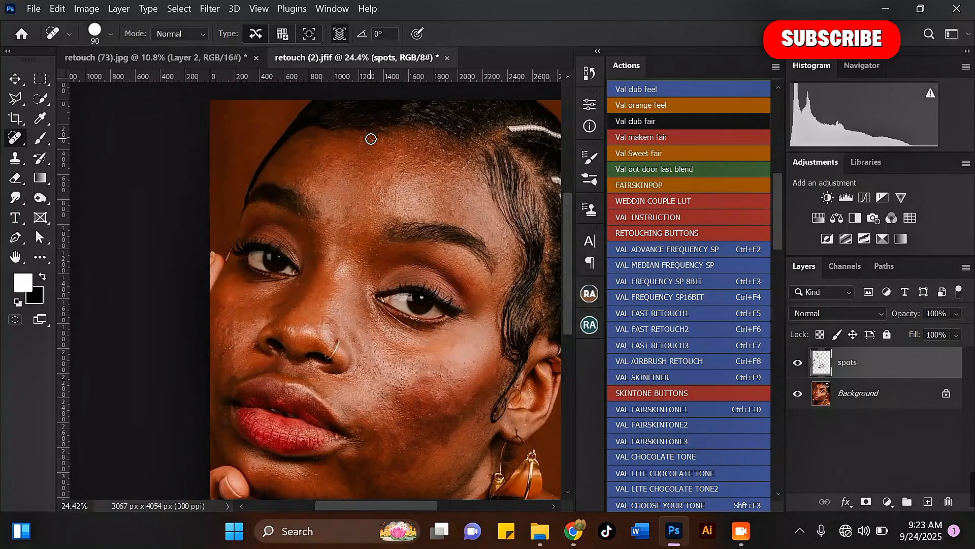
Heal the remaining small spots across the upper forehead just below the hairline.
left_click(373, 145)
left_click(421, 155)
left_click(434, 144)
left_click(451, 165)
left_click(432, 159)
left_click(398, 147)
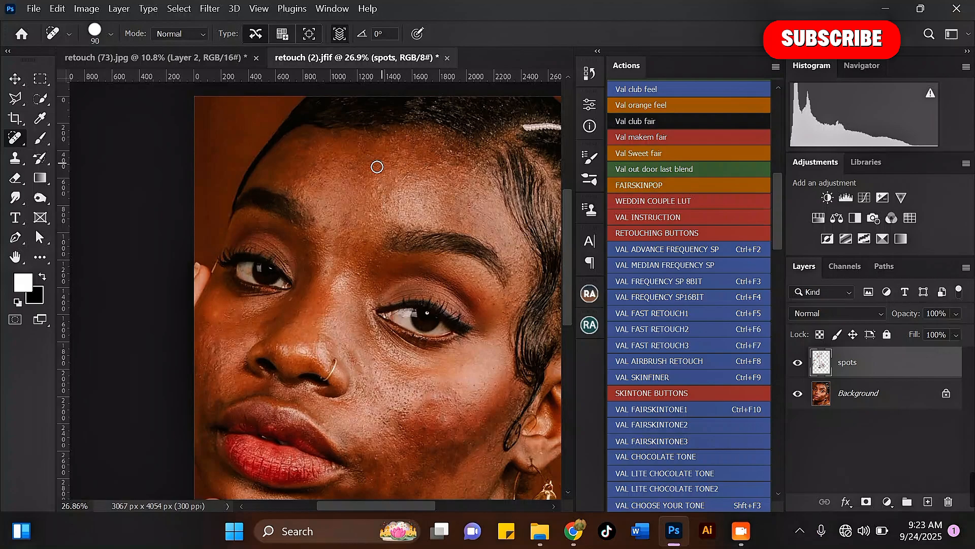
Compare the portrait before and after healing by hiding and showing the spots layer.
scroll(371, 167, "down", 3)
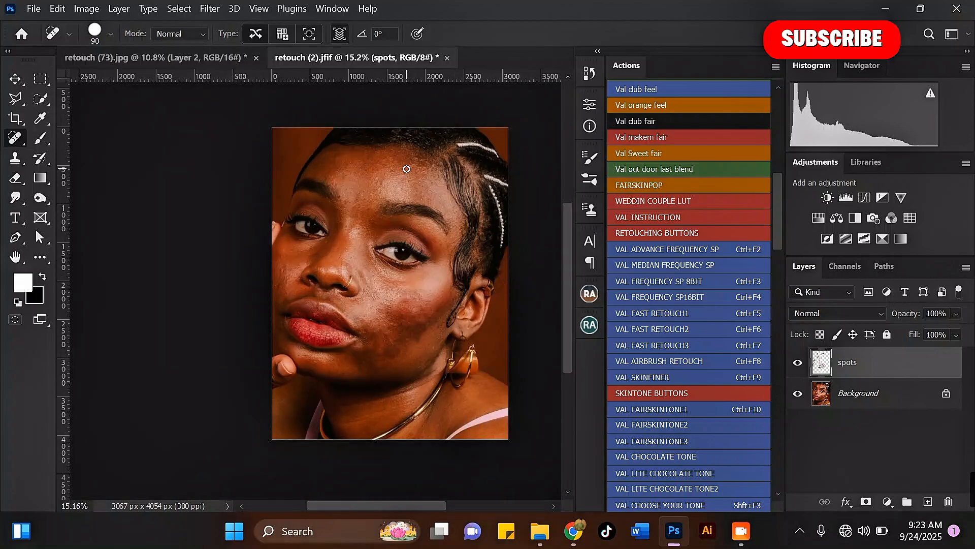
scroll(406, 169, "up", 1)
left_click(798, 364)
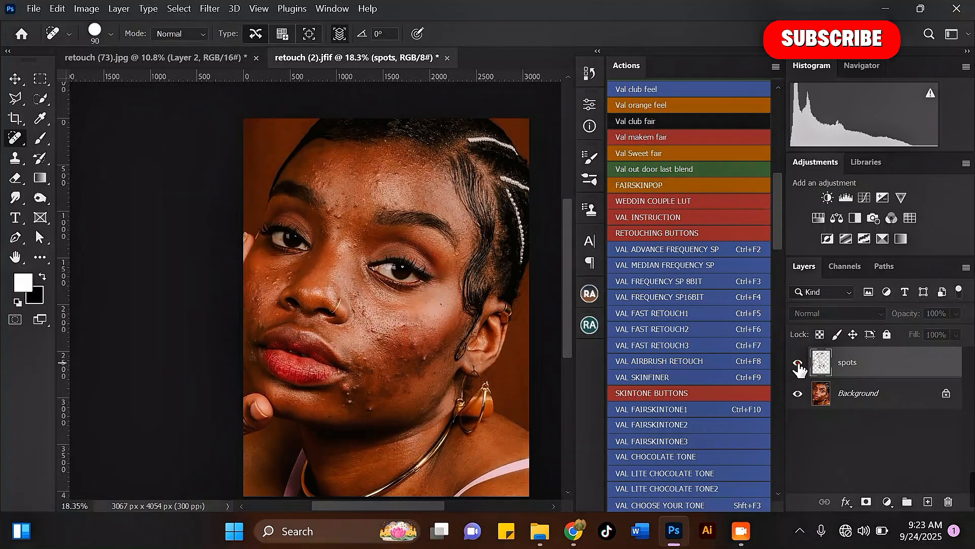
left_click(798, 364)
left_click(798, 363)
scroll(412, 204, "up", 1)
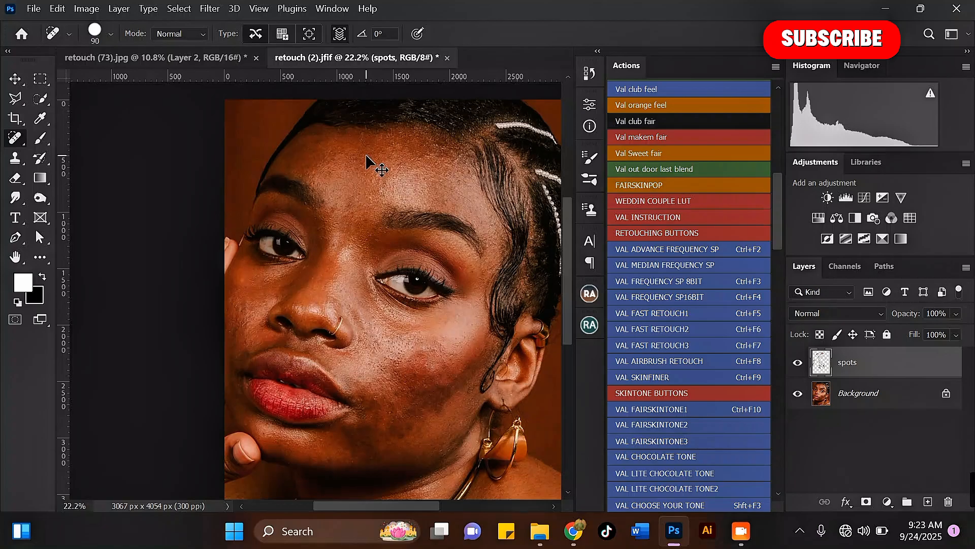
Stamp all visible layers into a new merged layer above the spots layer.
key("ctrl+shift+alt+e")
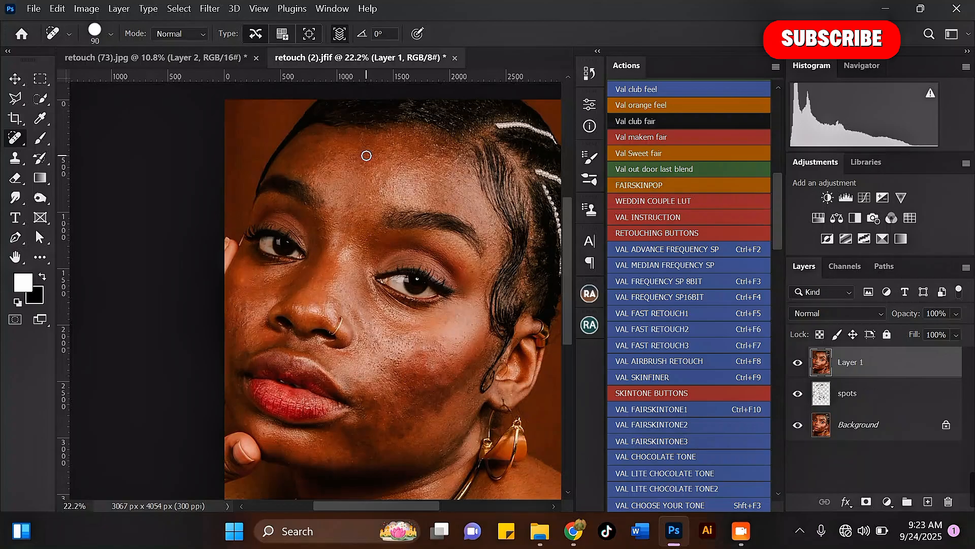
left_click(800, 362)
scroll(372, 222, "down", 2)
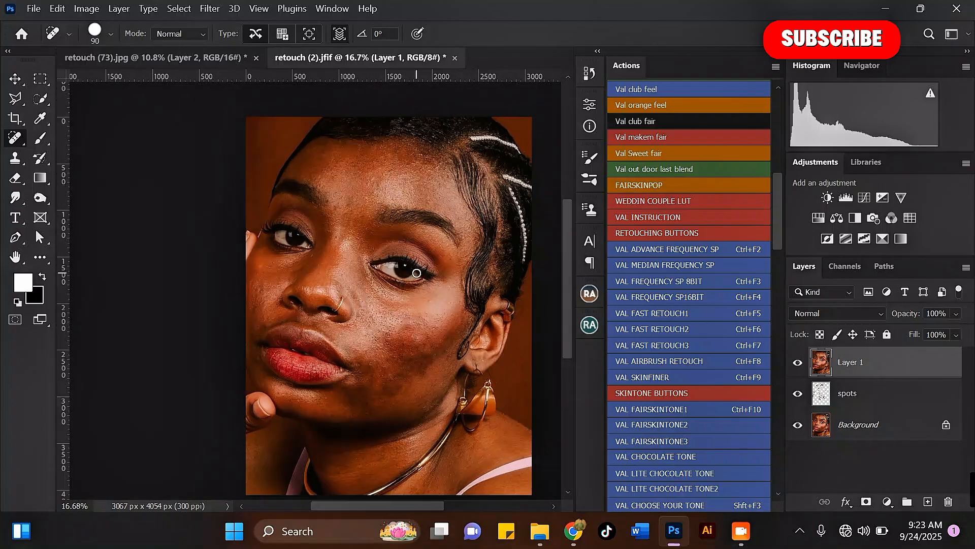
scroll(416, 273, "up", 2)
scroll(386, 232, "down", 2)
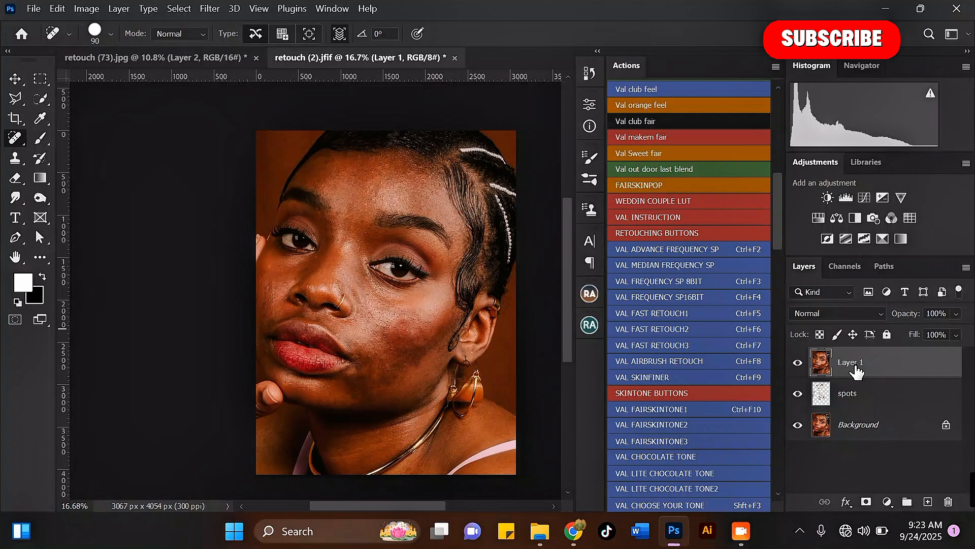
scroll(425, 279, "up", 1)
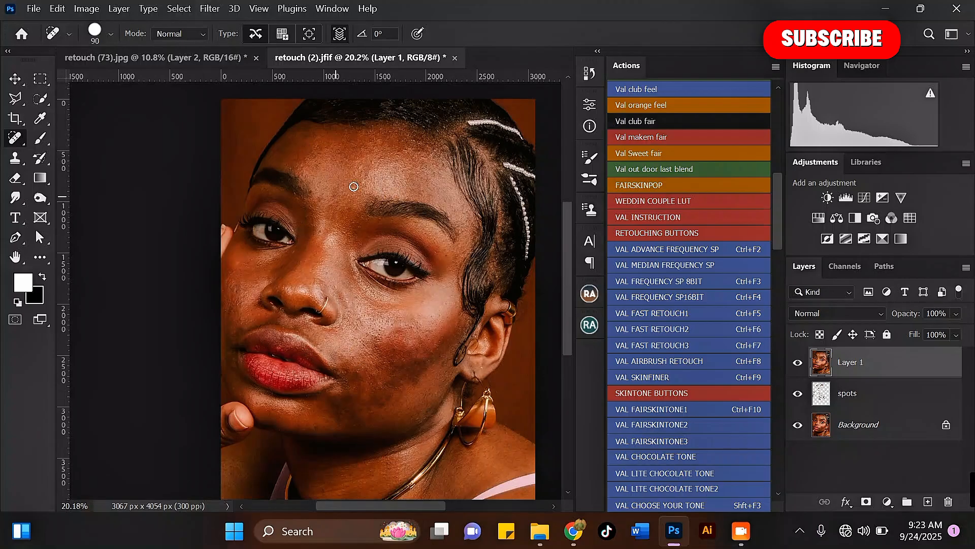
Open the Camera Raw Filter on the merged layer with a side-by-side before/after view.
left_click(207, 10)
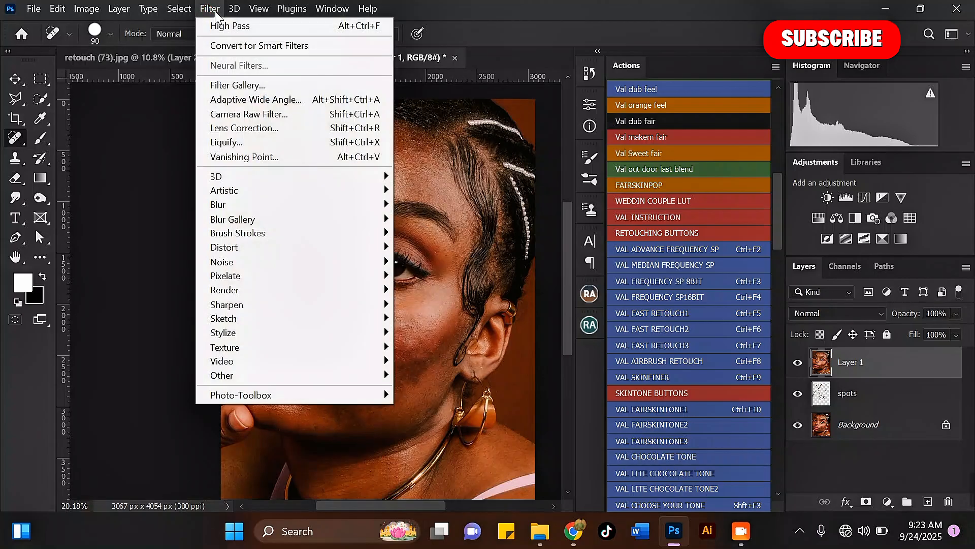
left_click(291, 113)
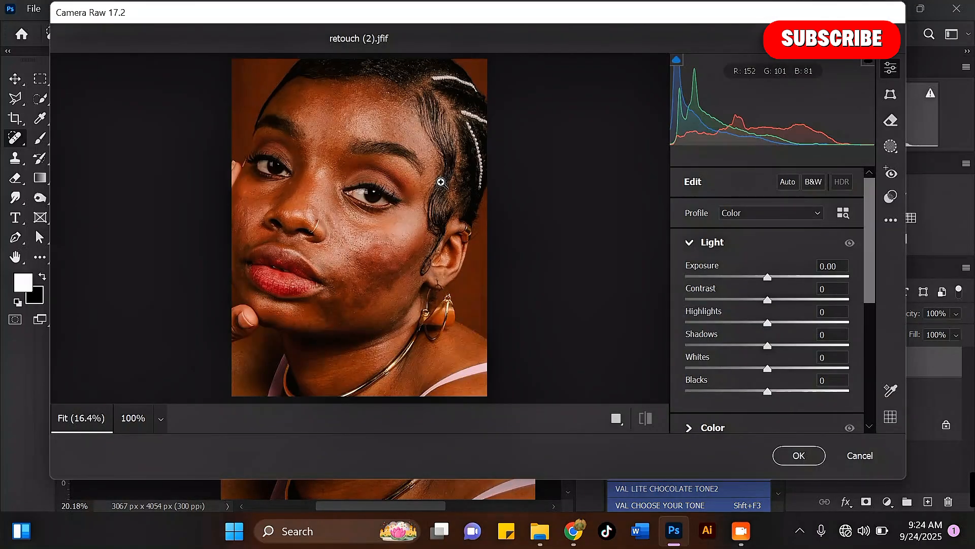
left_click(617, 418)
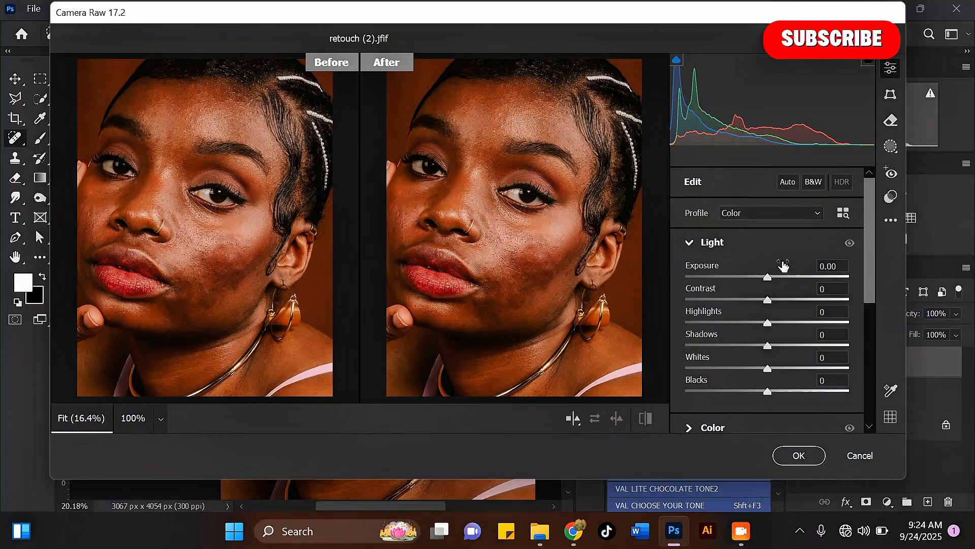
Cool the portrait's colour by setting Temperature to -7 and Tint to -9.
left_click(689, 244)
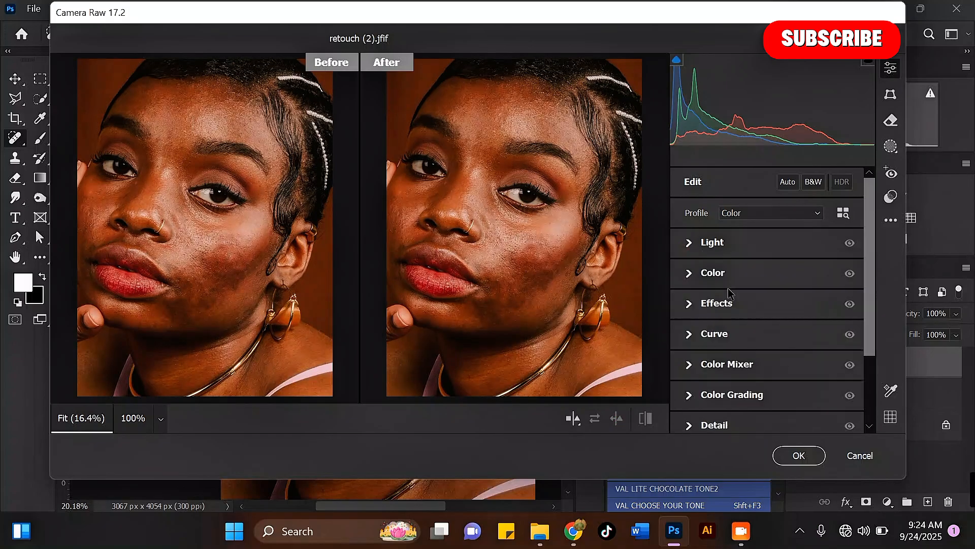
left_click(695, 274)
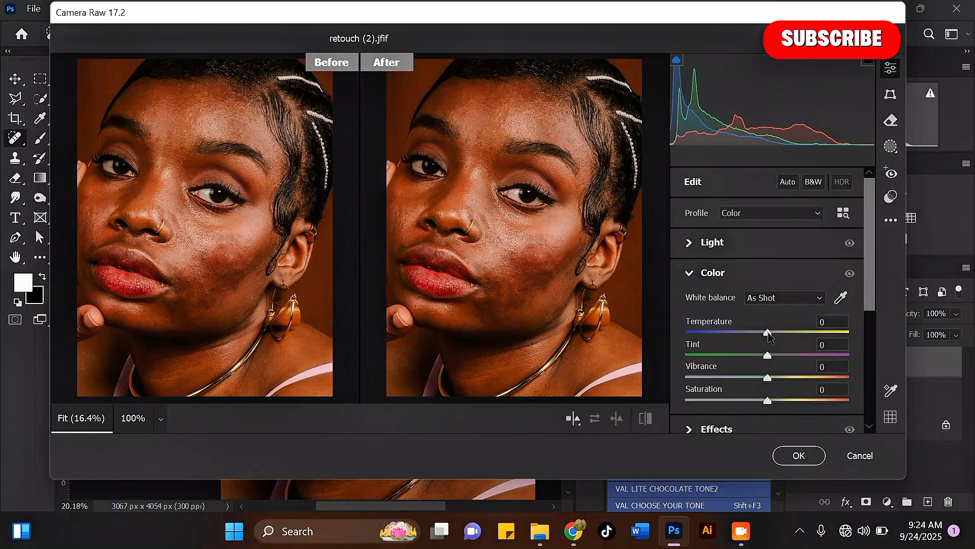
left_click_drag(768, 333, 762, 335)
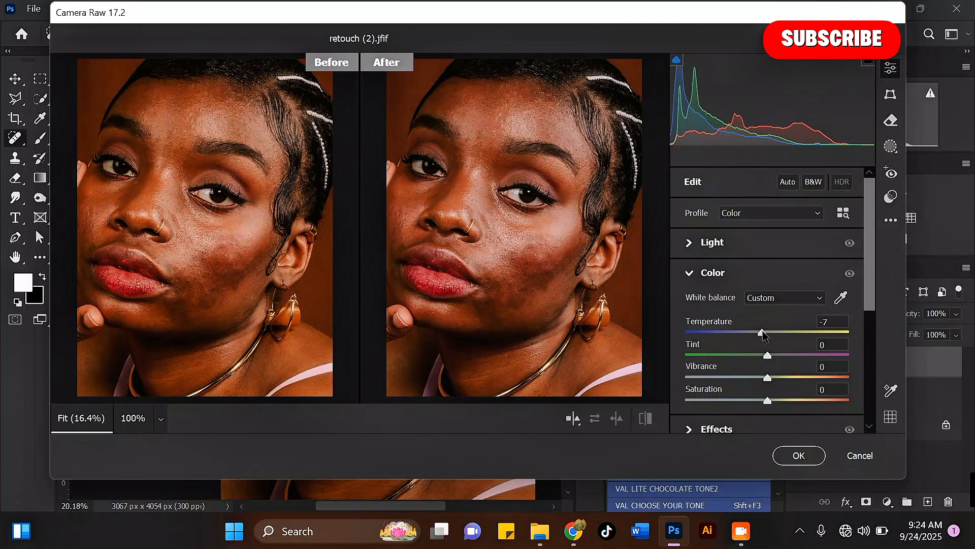
left_click_drag(767, 356, 760, 355)
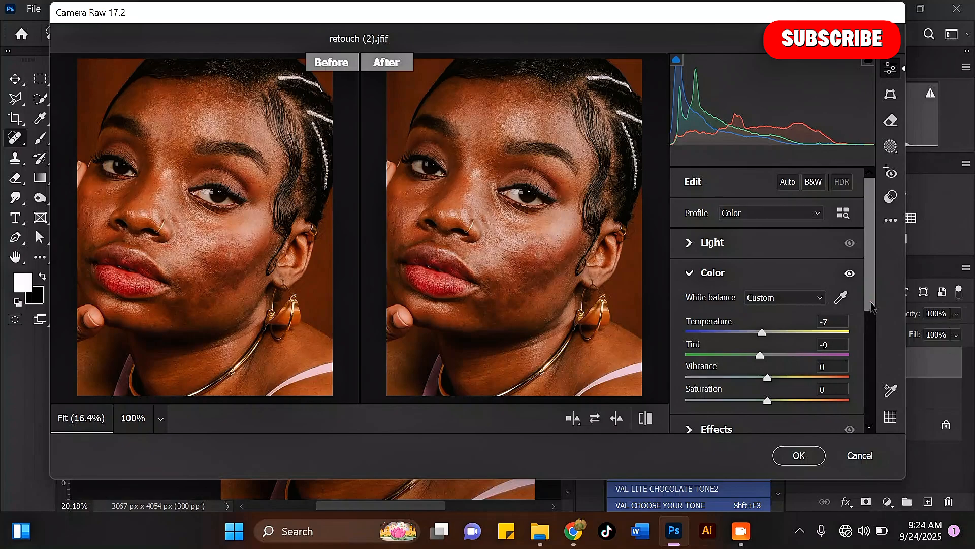
Shift the Reds hue in the Color Mixer to about +35.
scroll(862, 325, "down", 5)
scroll(857, 377, "down", 2)
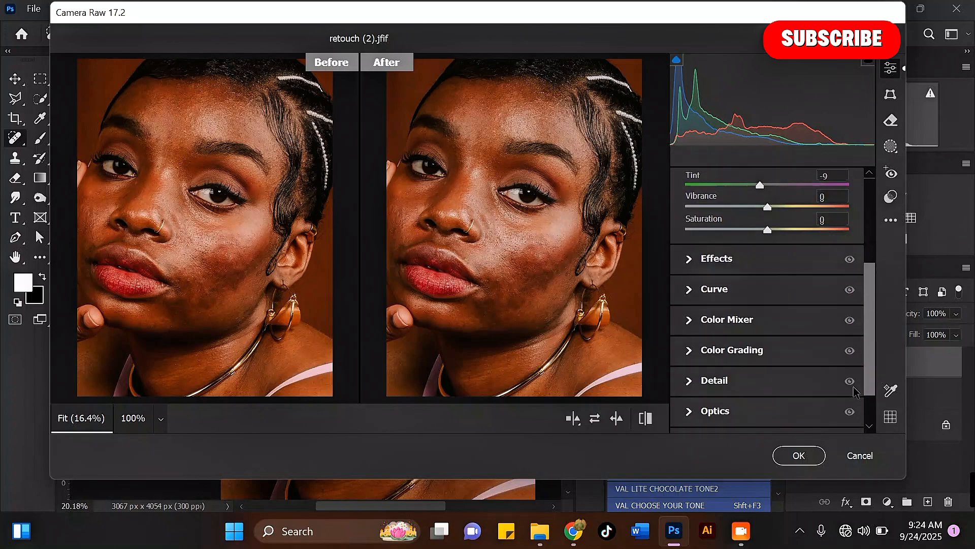
left_click(690, 319)
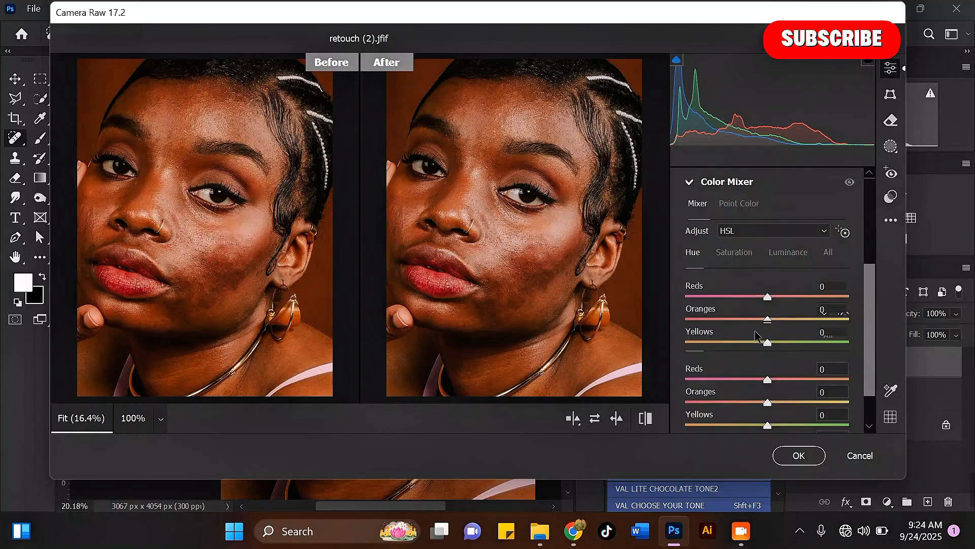
left_click_drag(767, 296, 796, 300)
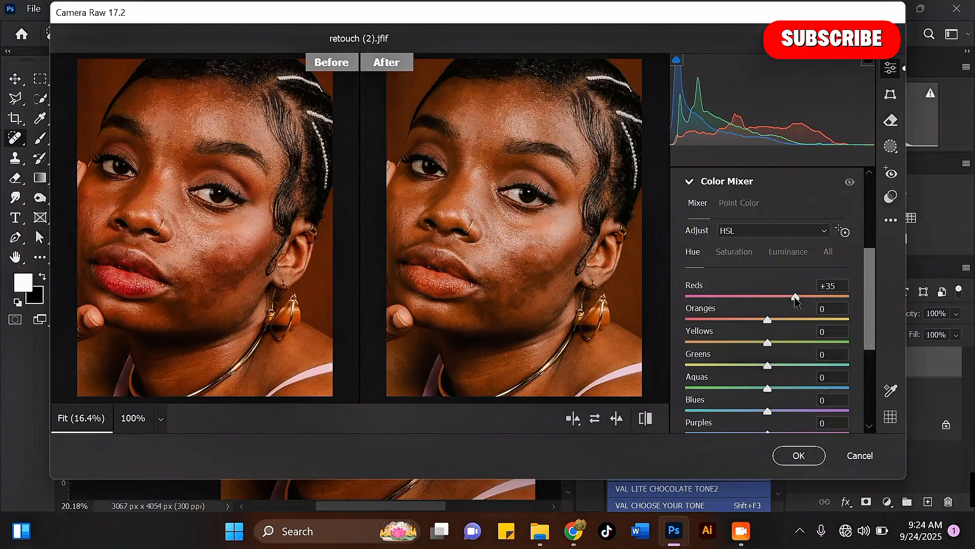
left_click_drag(795, 300, 793, 300)
Set the Reds saturation in the Color Mixer to -7 and apply the Camera Raw adjustments.
left_click(747, 254)
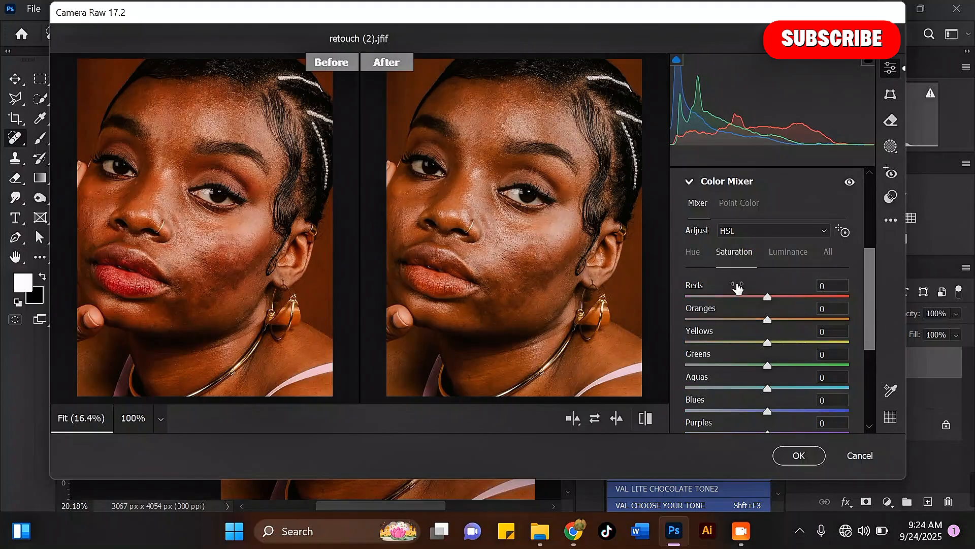
left_click_drag(768, 297, 762, 299)
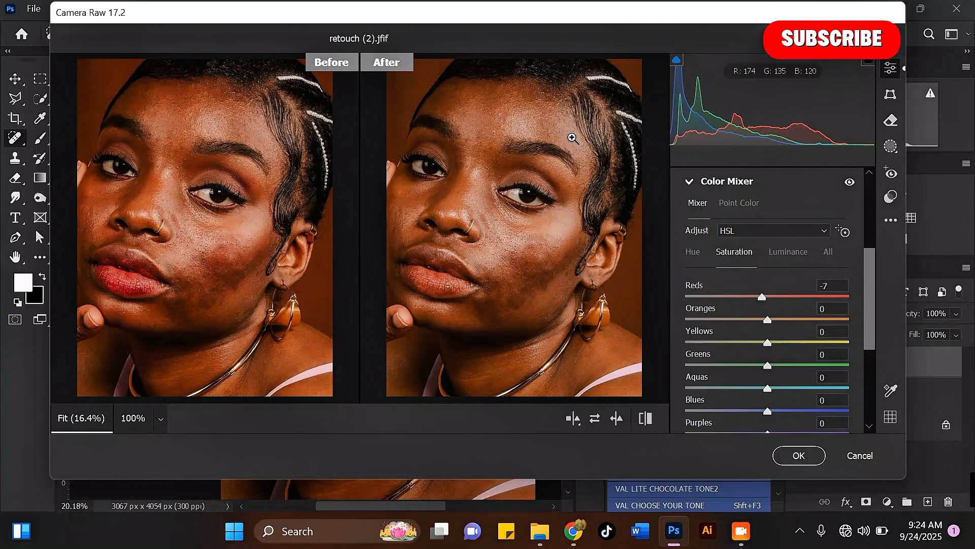
left_click_drag(418, 189, 452, 198)
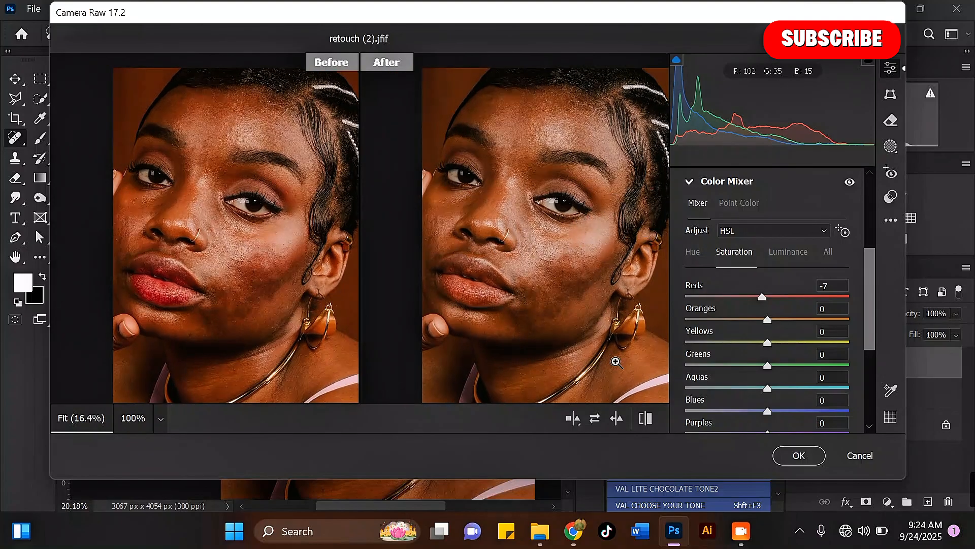
left_click(799, 455)
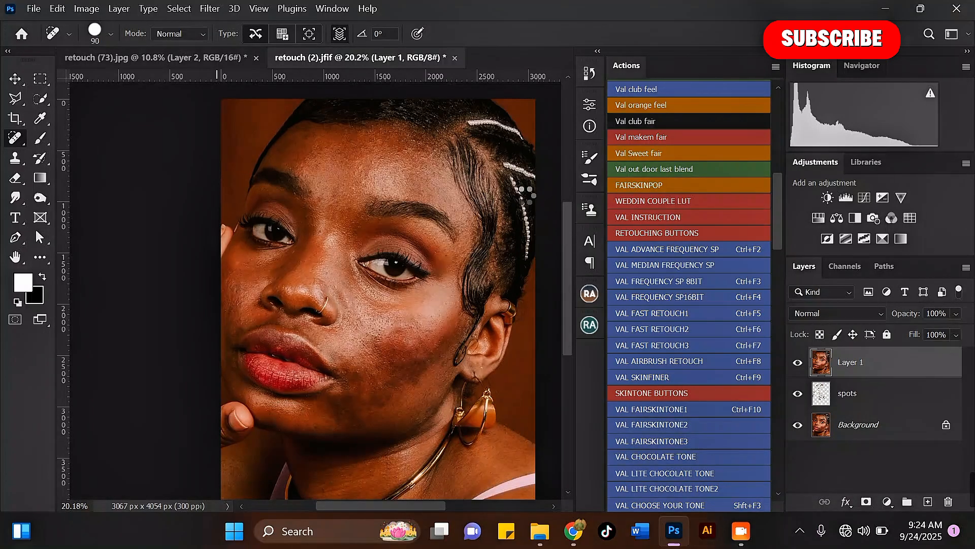
Run the VAL ADVANCE FREQUENCY SP action on the merged layer and continue past its welcome message.
scroll(358, 321, "up", 2)
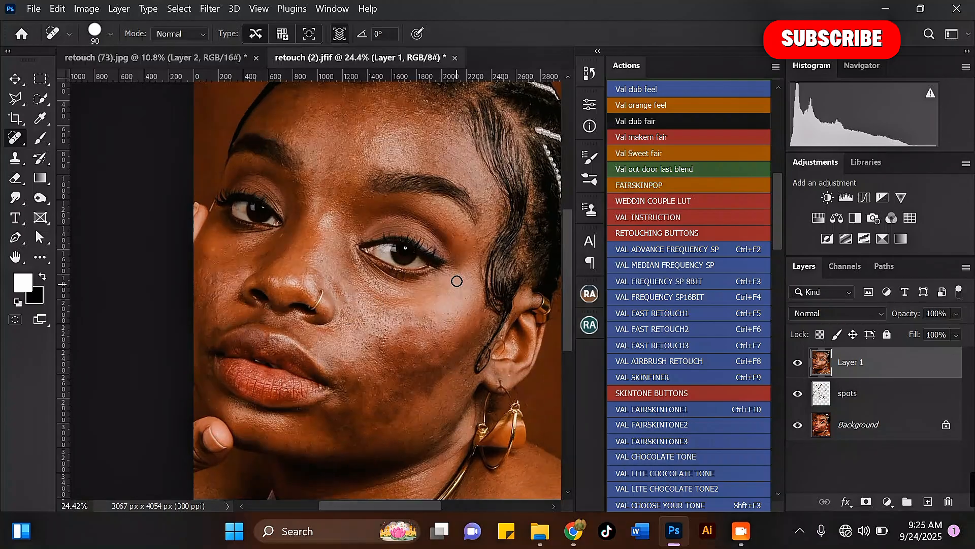
scroll(456, 280, "down", 2)
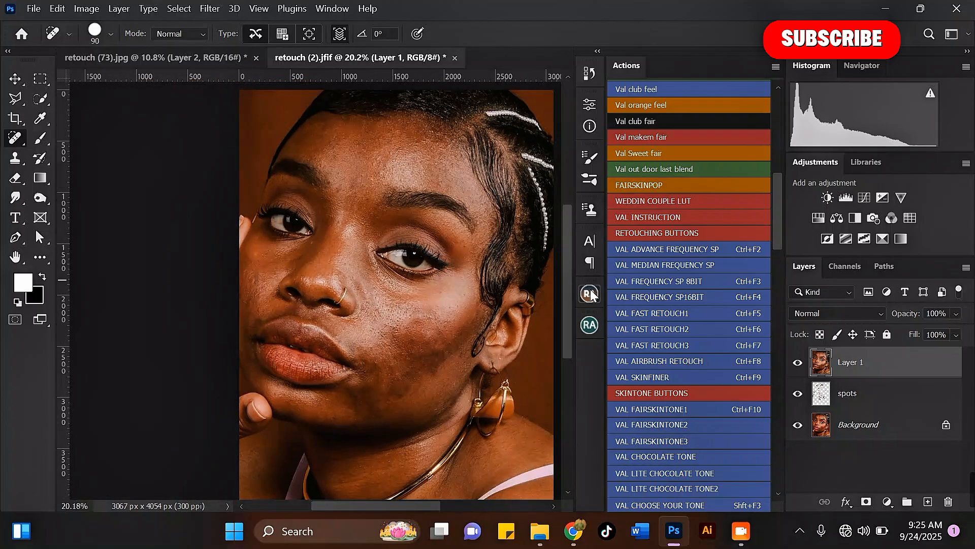
left_click(643, 246)
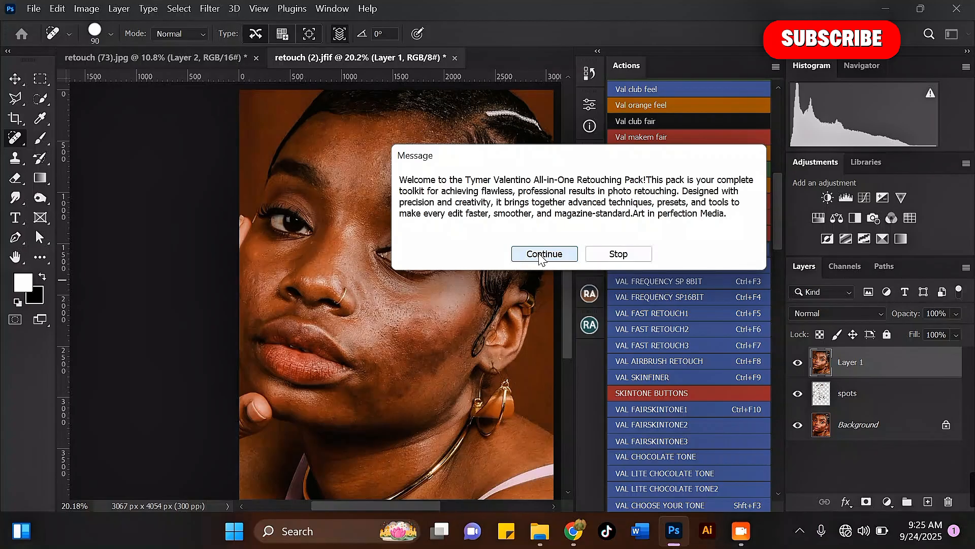
left_click(541, 254)
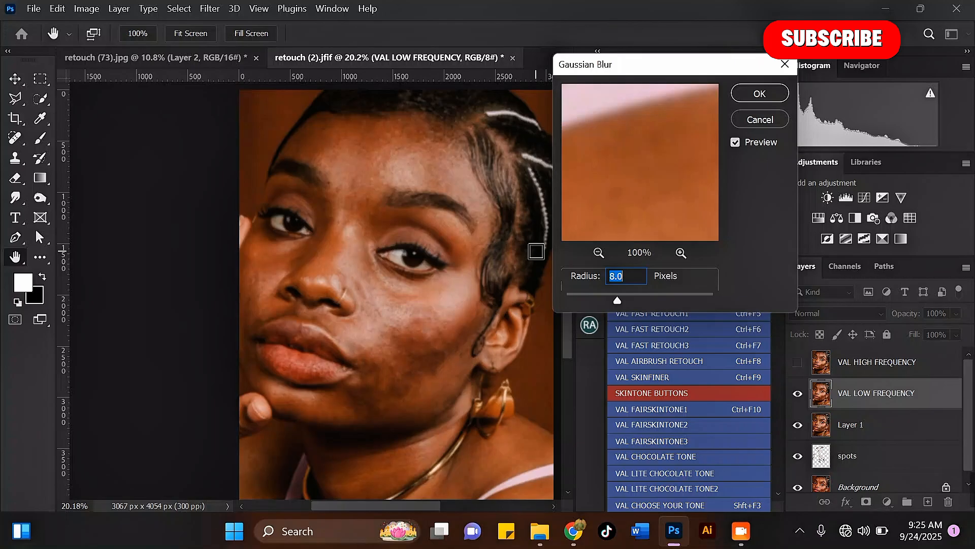
Apply the Gaussian Blur at 8.0 pixels to the low frequency layer and continue the action through its Mixer Brush message.
left_click(598, 253)
left_click(598, 252)
left_click(598, 253)
left_click(598, 252)
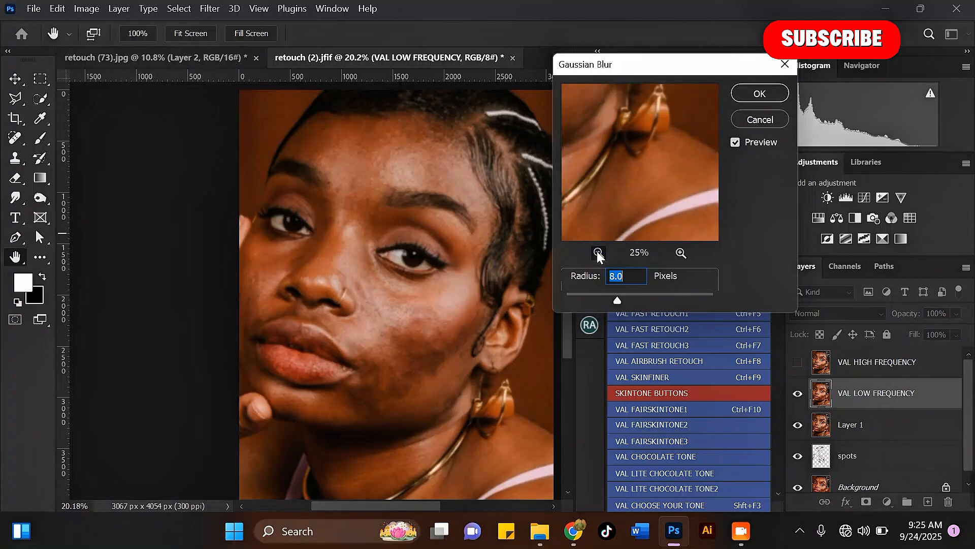
left_click(598, 252)
left_click(598, 253)
left_click(598, 252)
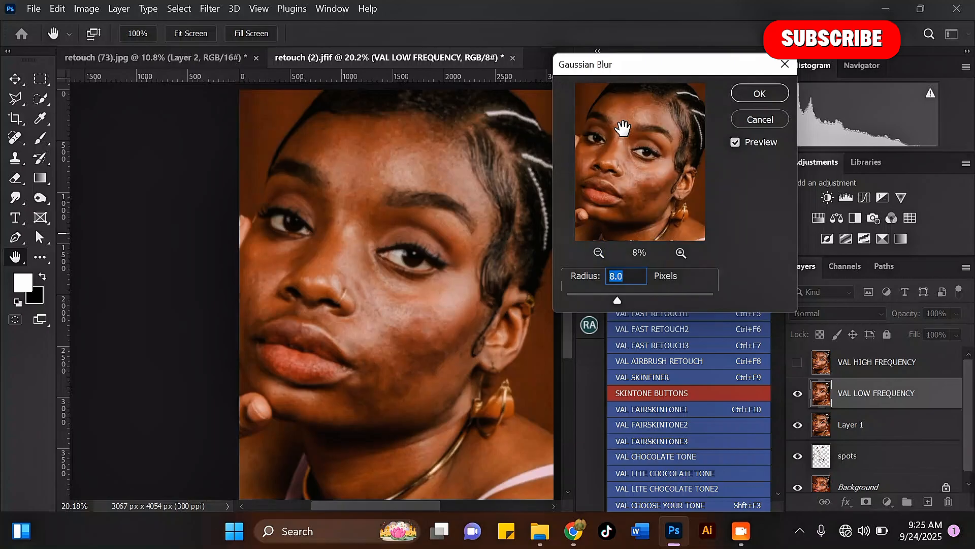
key("ctrl+plus")
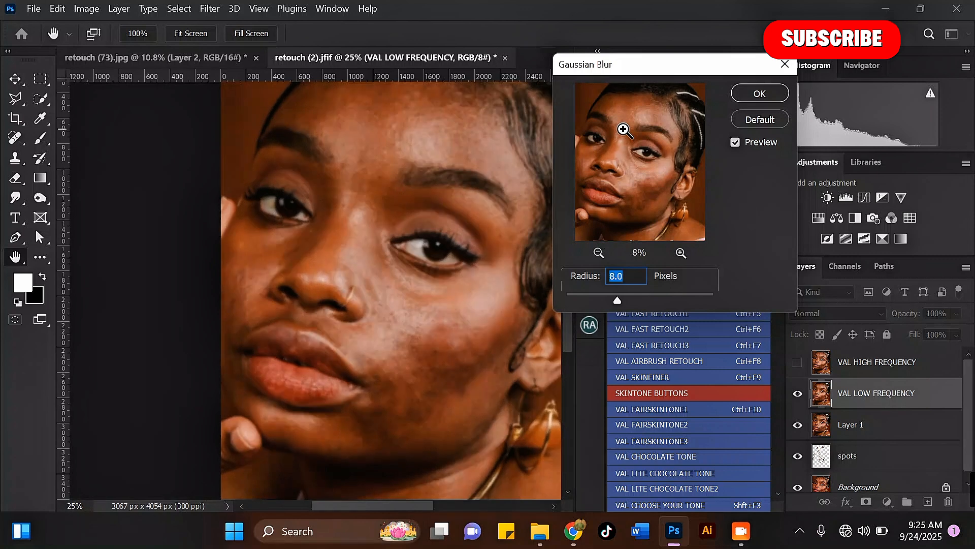
key("ctrl+plus")
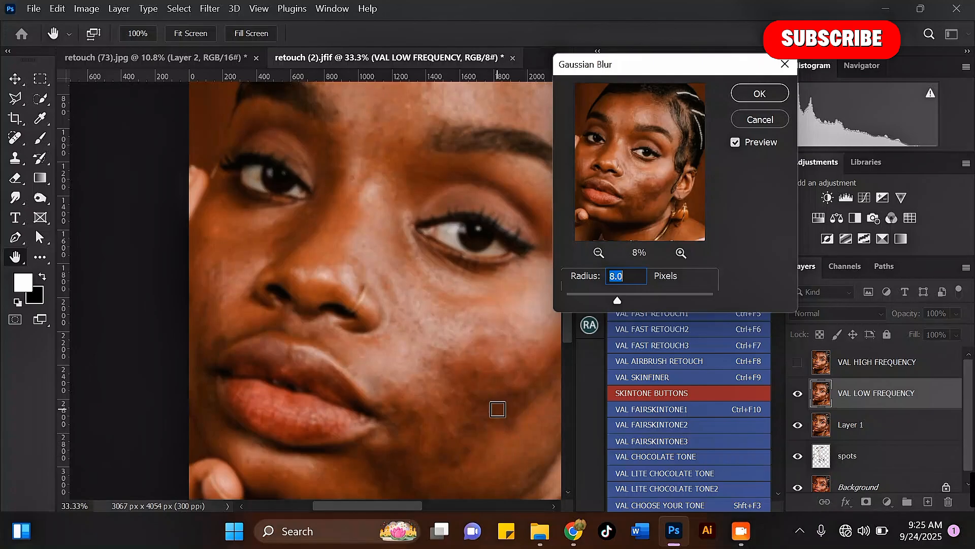
left_click(757, 94)
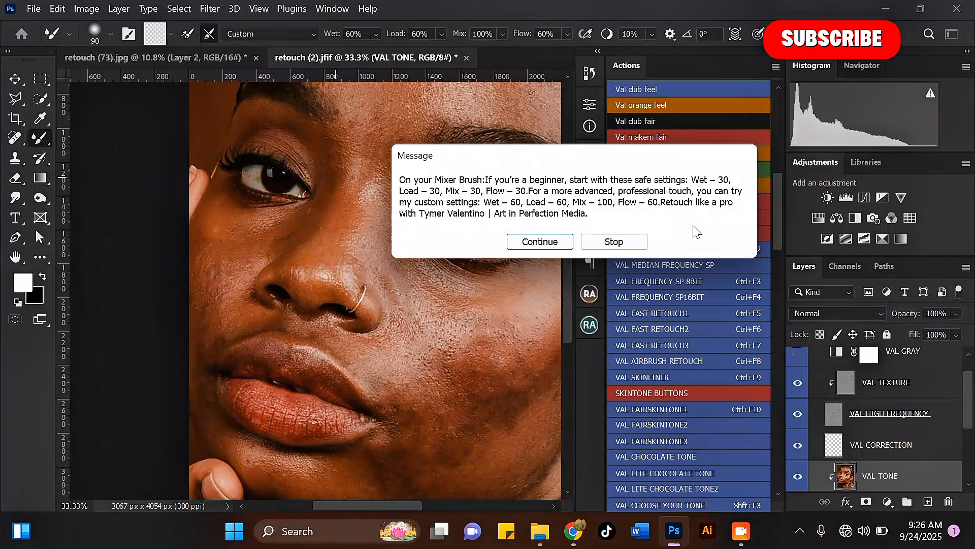
left_click(549, 243)
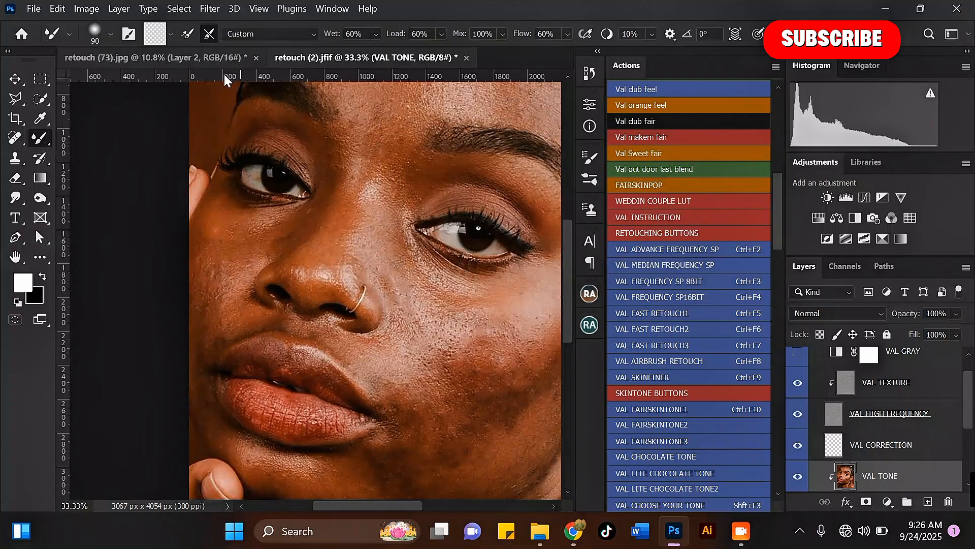
scroll(318, 295, "down", 2)
scroll(465, 282, "up", 1)
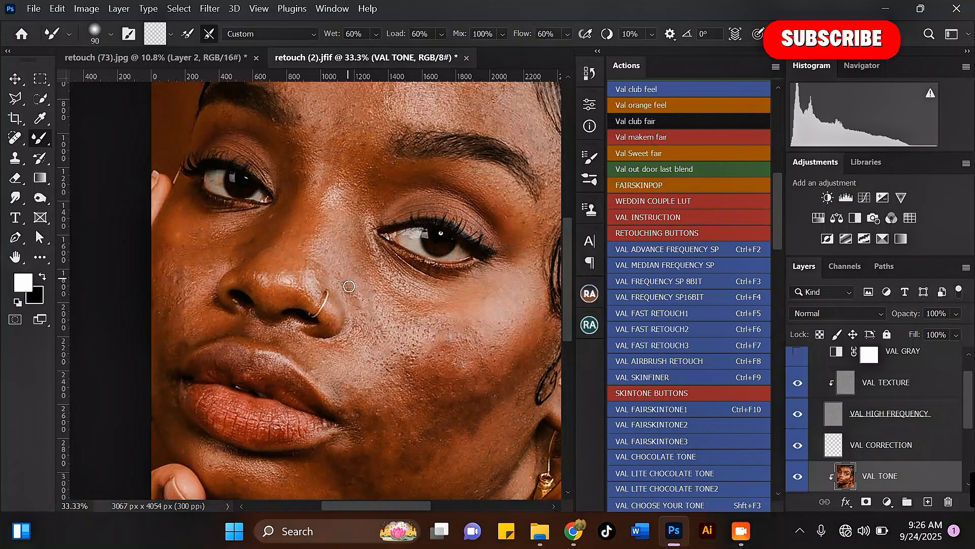
scroll(349, 286, "down", 2)
scroll(391, 195, "up", 2)
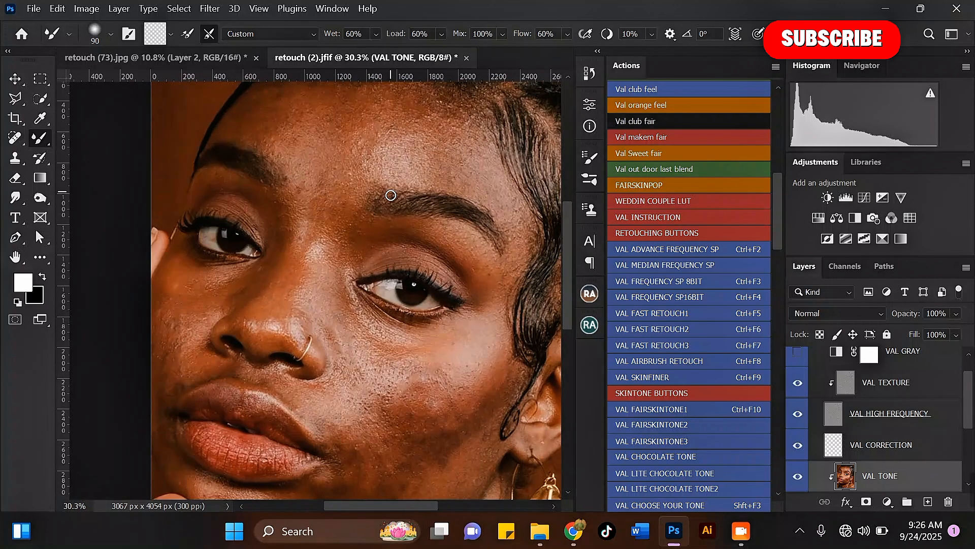
scroll(390, 195, "down", 2)
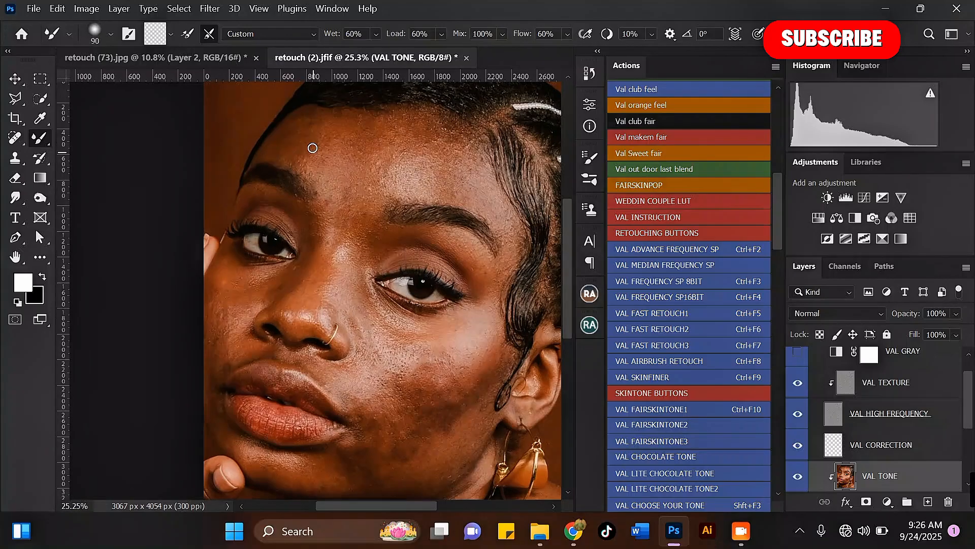
Enlarge the Mixer Brush to 400 px and blend the forehead tones above the eyebrows on the VAL TONE layer.
scroll(312, 148, "up", 3)
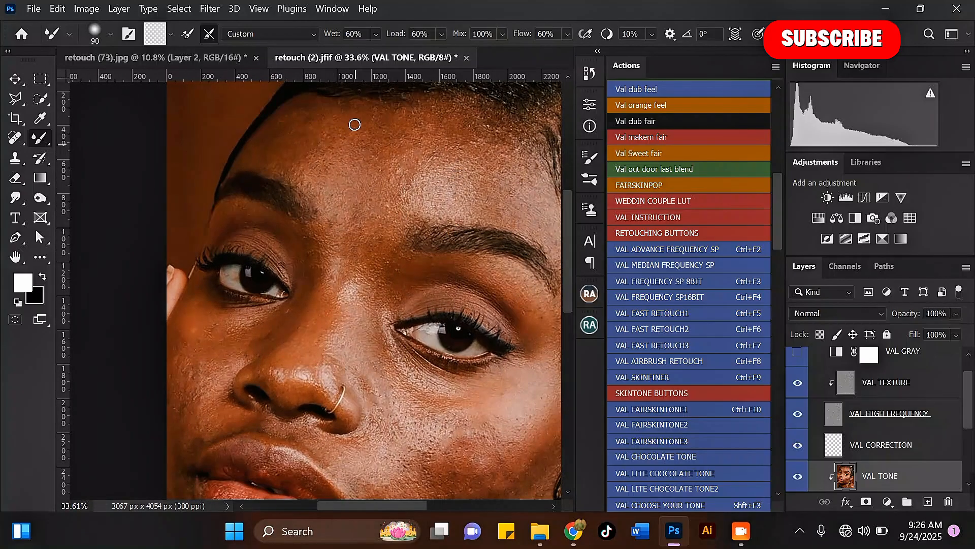
scroll(384, 135, "down", 3)
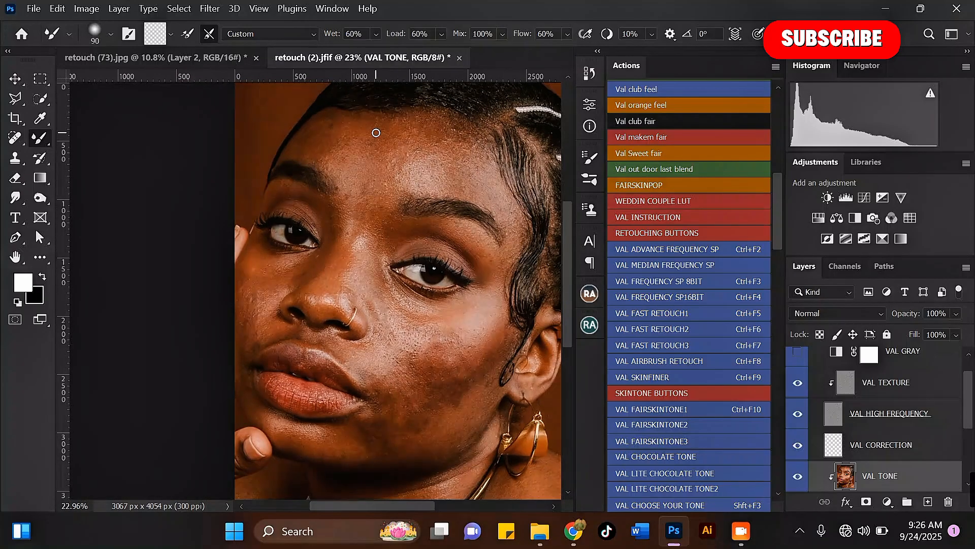
scroll(379, 107, "down", 1)
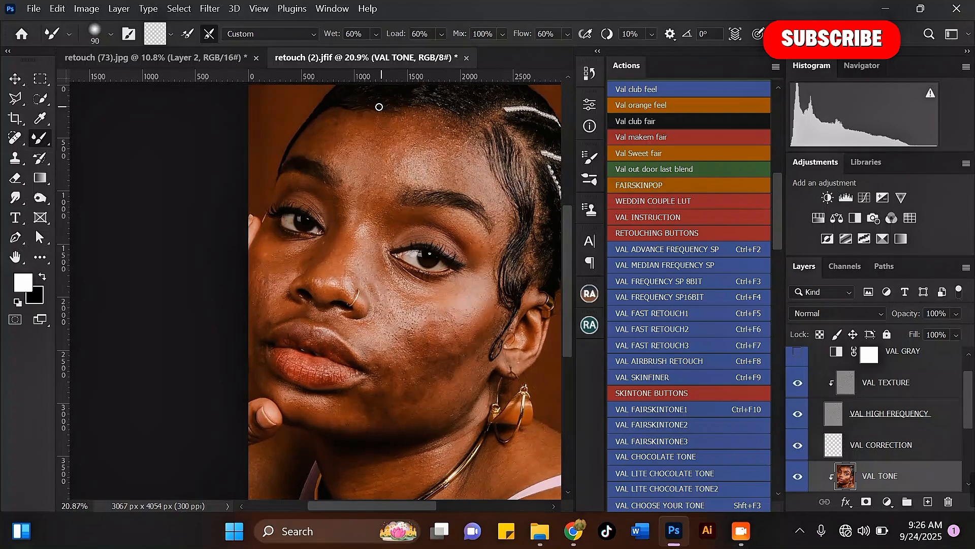
key("bracketright")
key("bracketright")
key("bracketright")
key("bracketright")
key("bracketright")
key("bracketright")
key("bracketright")
key("bracketright")
scroll(356, 104, "up", 4)
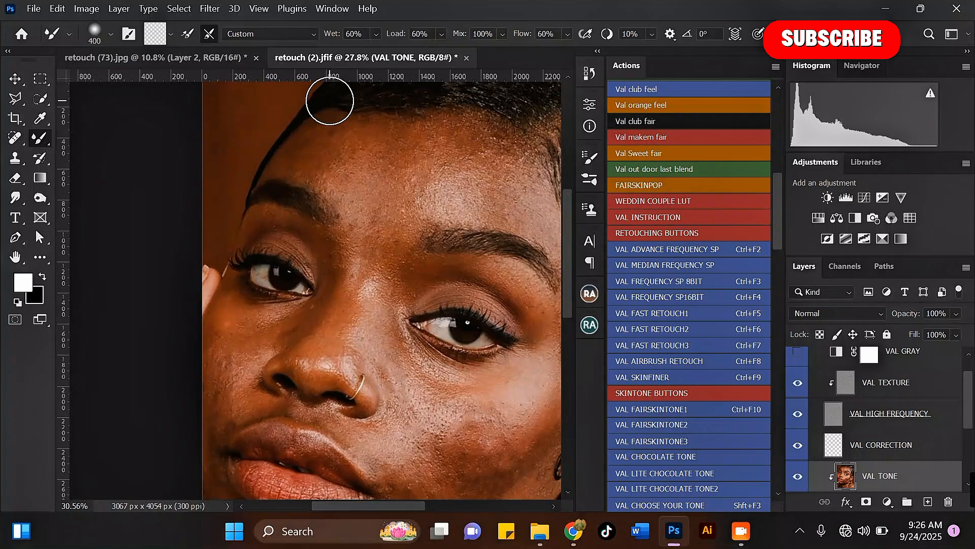
key("bracketleft")
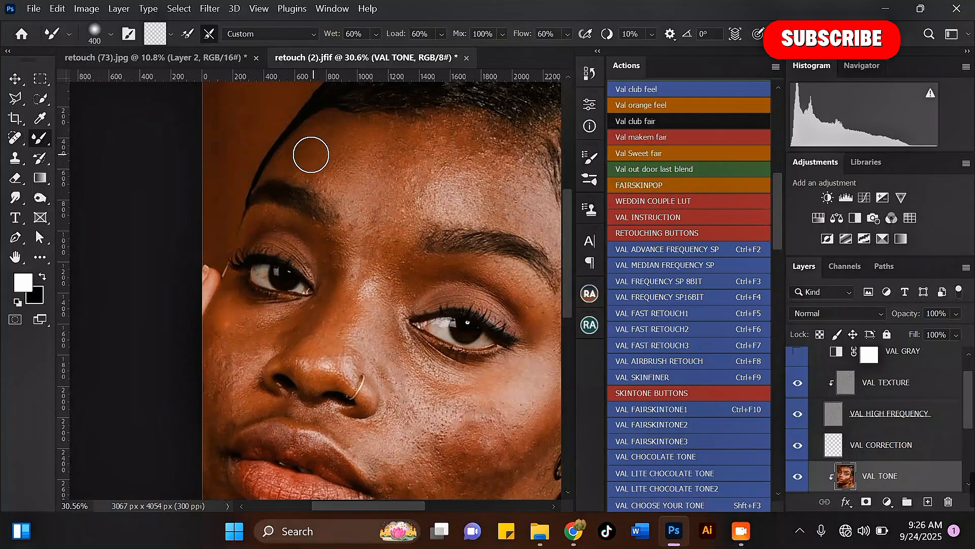
mouse_move(333, 180)
left_mouse_down()
mouse_move(366, 145)
mouse_move(342, 133)
mouse_move(332, 142)
mouse_move(350, 149)
mouse_move(335, 187)
mouse_move(364, 133)
mouse_move(337, 134)
mouse_move(330, 180)
mouse_move(391, 140)
mouse_move(353, 165)
mouse_move(344, 161)
mouse_move(347, 169)
mouse_move(341, 155)
mouse_move(323, 172)
mouse_move(302, 159)
mouse_move(348, 140)
mouse_move(344, 166)
mouse_move(356, 186)
mouse_move(405, 144)
mouse_move(402, 198)
mouse_move(389, 210)
mouse_move(403, 164)
mouse_move(416, 192)
mouse_move(399, 202)
mouse_move(448, 157)
mouse_move(455, 188)
mouse_move(468, 190)
mouse_move(492, 168)
mouse_move(504, 210)
mouse_move(495, 207)
mouse_move(497, 148)
mouse_move(476, 147)
mouse_move(470, 164)
mouse_move(438, 136)
mouse_move(494, 201)
mouse_move(519, 171)
mouse_move(507, 204)
mouse_move(500, 139)
mouse_move(420, 132)
mouse_move(391, 231)
mouse_move(419, 208)
mouse_move(418, 161)
mouse_move(407, 148)
mouse_move(421, 136)
mouse_move(444, 167)
mouse_move(428, 179)
left_mouse_up()
Blend the skin tones from between the eyebrows up into the middle of the forehead, varying the Mixer Brush size.
key("bracketright")
key("bracketleft")
key("bracketleft")
key("bracketright")
key("bracketleft")
key("bracketright")
key("bracketright")
key("bracketleft")
key("bracketleft")
key("bracketleft")
mouse_move(377, 235)
left_mouse_down()
mouse_move(381, 191)
mouse_move(373, 204)
left_mouse_up()
key("bracketright")
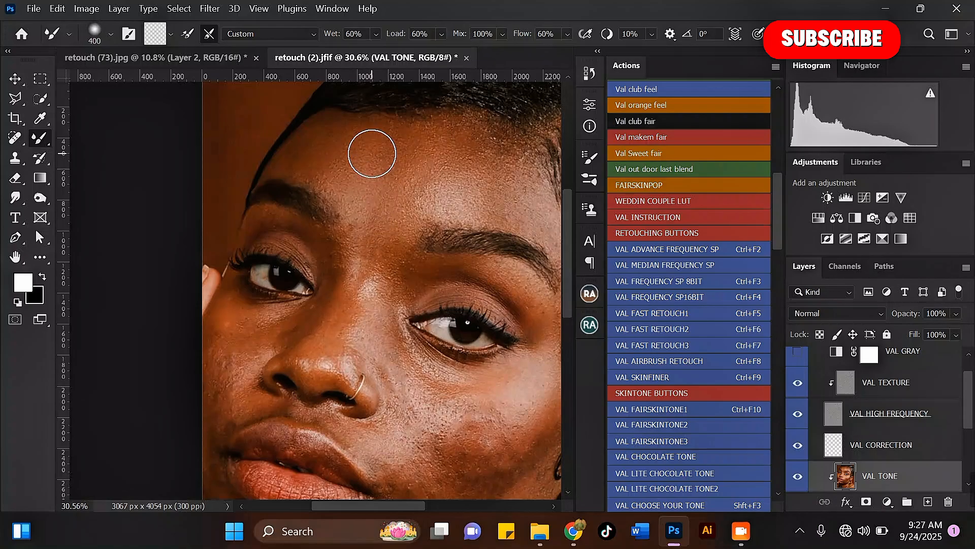
Smooth the central forehead down toward the brows with the Mixer Brush at 400 px.
mouse_move(408, 151)
left_mouse_down()
mouse_move(429, 137)
mouse_move(417, 172)
mouse_move(428, 154)
mouse_move(447, 177)
mouse_move(373, 184)
mouse_move(421, 191)
mouse_move(437, 171)
mouse_move(445, 215)
mouse_move(453, 211)
mouse_move(463, 177)
mouse_move(432, 179)
mouse_move(451, 162)
mouse_move(410, 180)
mouse_move(417, 157)
mouse_move(354, 147)
mouse_move(382, 134)
mouse_move(285, 158)
mouse_move(265, 181)
mouse_move(262, 160)
mouse_move(253, 162)
mouse_move(239, 186)
mouse_move(266, 150)
mouse_move(255, 172)
mouse_move(267, 190)
mouse_move(295, 162)
mouse_move(289, 185)
mouse_move(326, 149)
mouse_move(347, 170)
mouse_move(351, 204)
mouse_move(377, 148)
mouse_move(361, 209)
left_mouse_up()
key("bracketright")
scroll(372, 184, "down", 3)
scroll(481, 150, "up", 3)
key("bracketleft")
key("bracketright")
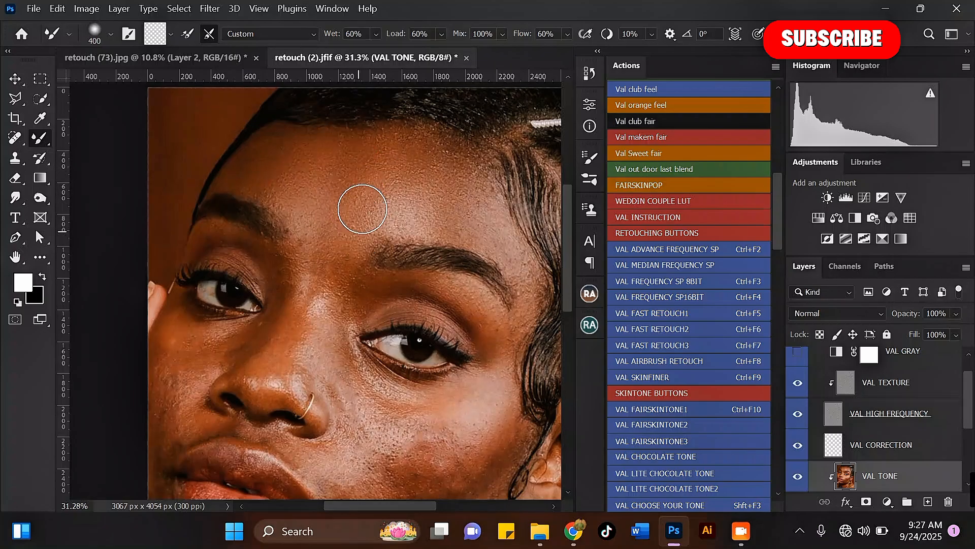
Blend the bright forehead highlight and the skin just below the hairline with the Mixer Brush.
key("bracketright")
key("bracketleft")
mouse_move(402, 164)
left_mouse_down()
mouse_move(419, 188)
mouse_move(420, 179)
mouse_move(371, 163)
mouse_move(351, 198)
mouse_move(358, 219)
mouse_move(383, 215)
mouse_move(374, 164)
mouse_move(393, 146)
mouse_move(348, 195)
left_mouse_up()
key("bracketleft")
key("bracketright")
mouse_move(376, 159)
left_mouse_down()
mouse_move(308, 161)
mouse_move(304, 146)
mouse_move(316, 151)
mouse_move(295, 200)
mouse_move(357, 194)
mouse_move(397, 153)
mouse_move(394, 205)
mouse_move(400, 148)
left_mouse_up()
scroll(418, 145, "down", 6)
scroll(419, 162, "up", 5)
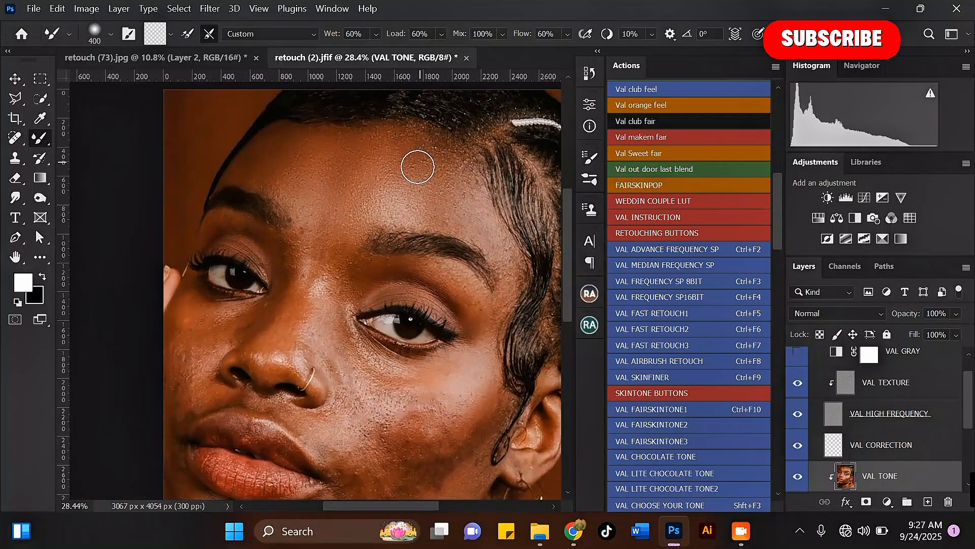
Even out the temple side of the forehead and merge it into the centre with the Mixer Brush up to 500 px.
mouse_move(484, 215)
left_mouse_down()
mouse_move(501, 247)
mouse_move(448, 140)
left_mouse_up()
scroll(370, 213, "down", 5)
scroll(374, 203, "up", 4)
key("bracketright")
mouse_move(380, 158)
left_mouse_down()
mouse_move(387, 137)
mouse_move(314, 157)
mouse_move(335, 140)
mouse_move(322, 149)
mouse_move(324, 175)
mouse_move(351, 143)
mouse_move(346, 128)
mouse_move(362, 167)
mouse_move(416, 142)
mouse_move(397, 135)
mouse_move(354, 207)
left_mouse_up()
key("bracketleft")
mouse_move(397, 140)
left_mouse_down()
mouse_move(332, 130)
mouse_move(315, 145)
mouse_move(347, 152)
left_mouse_up()
key("bracketright")
mouse_move(351, 180)
left_mouse_down()
mouse_move(414, 146)
mouse_move(399, 154)
left_mouse_up()
left_click_drag(416, 189, 434, 144)
scroll(445, 164, "down", 2)
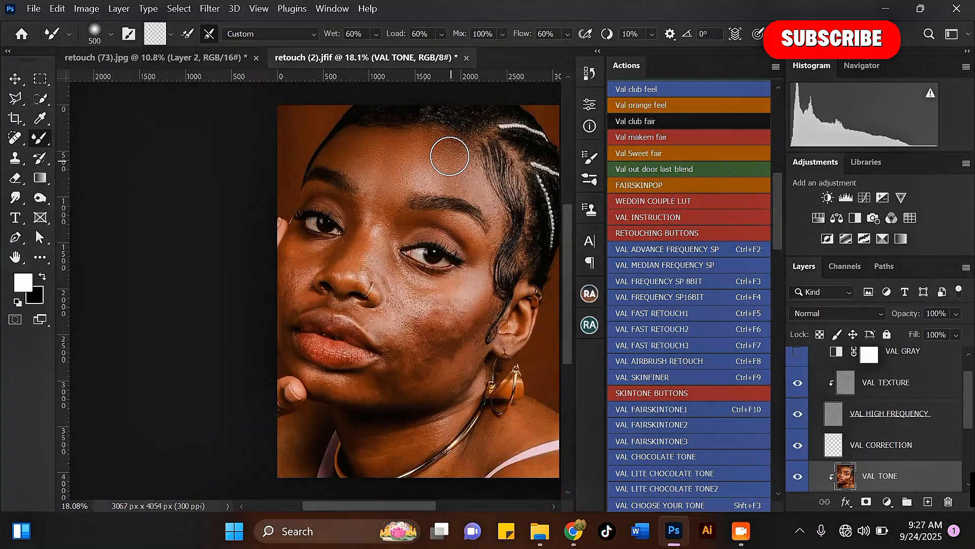
Blend the whole forehead with broad Mixer Brush strokes at 600 px.
scroll(492, 109, "down", 2)
scroll(440, 118, "up", 1)
key("bracketright")
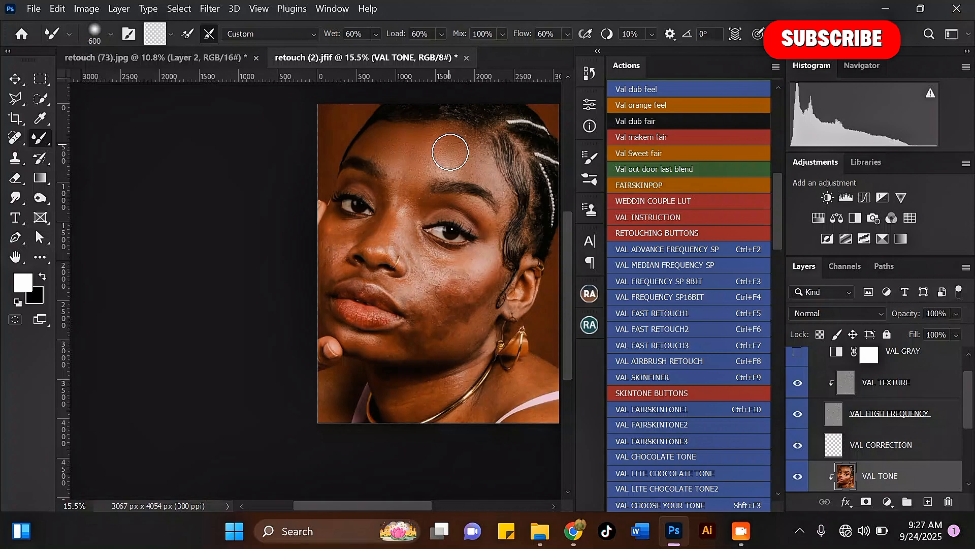
scroll(403, 185, "down", 2)
scroll(436, 130, "up", 2)
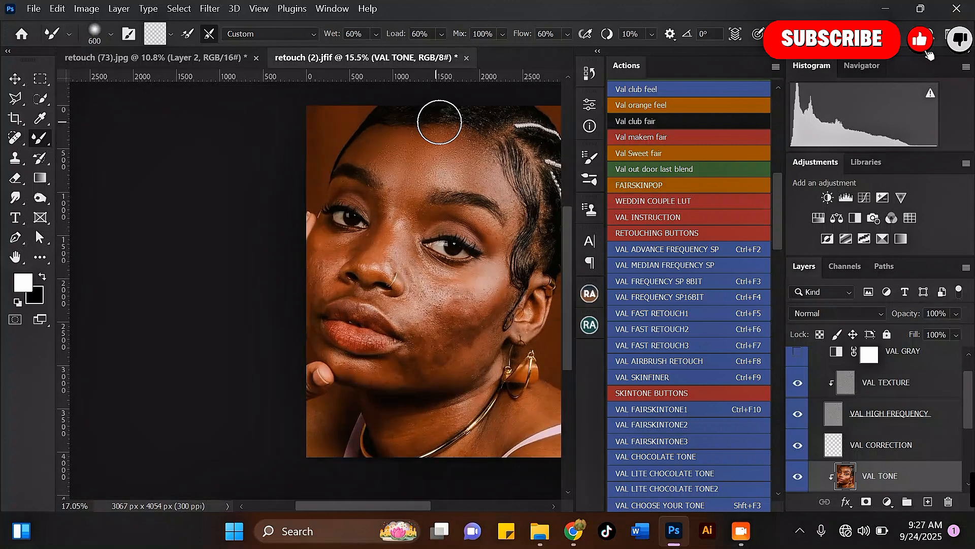
Hide and show the VAL ADVACE FREQUENCY SP group to compare the portrait before and after blending.
scroll(439, 122, "up", 1)
scroll(810, 378, "up", 1)
left_click(797, 360)
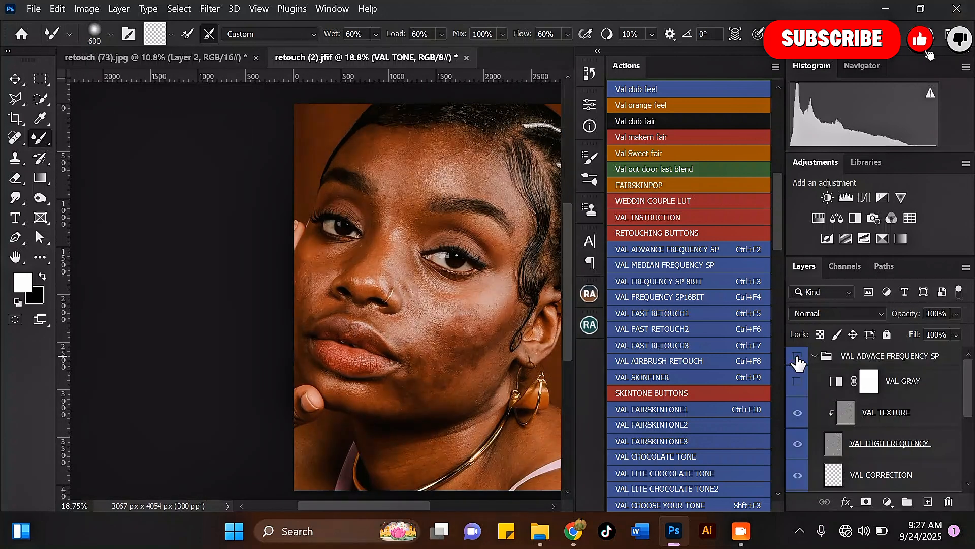
left_click(798, 357)
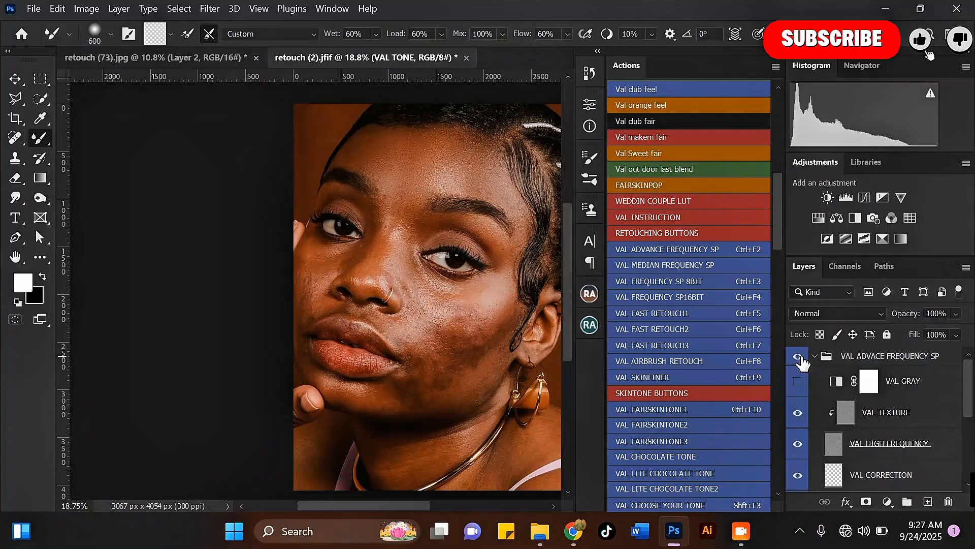
Reduce the Mixer Brush to 250 px and blend the skin between the eyebrow and eyelid of the eye nearest the ear.
scroll(474, 246, "down", 4)
scroll(508, 202, "up", 4)
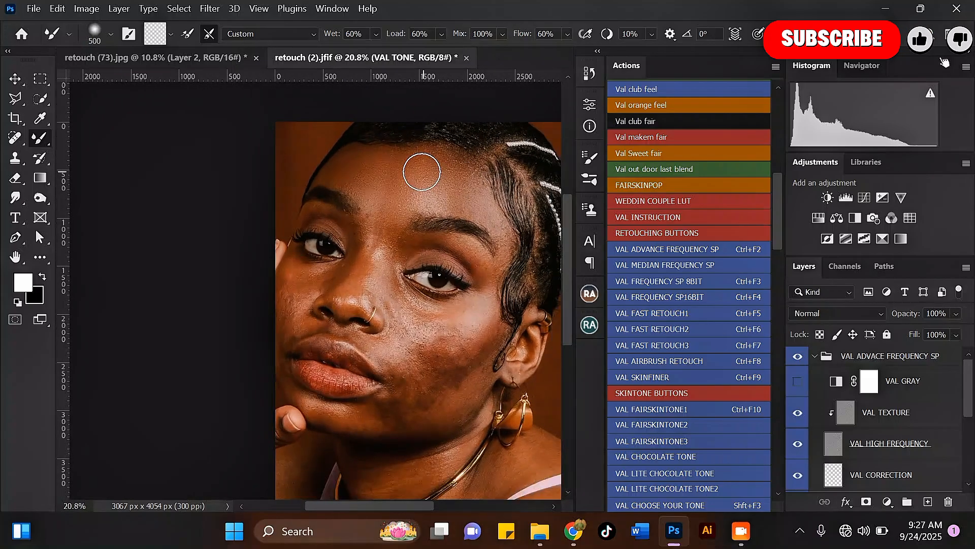
scroll(421, 175, "down", 1)
scroll(401, 257, "up", 2)
key("bracketleft")
scroll(418, 242, "up", 2)
key("bracketleft")
key("bracketleft")
key("bracketright")
left_click_drag(469, 233, 504, 252)
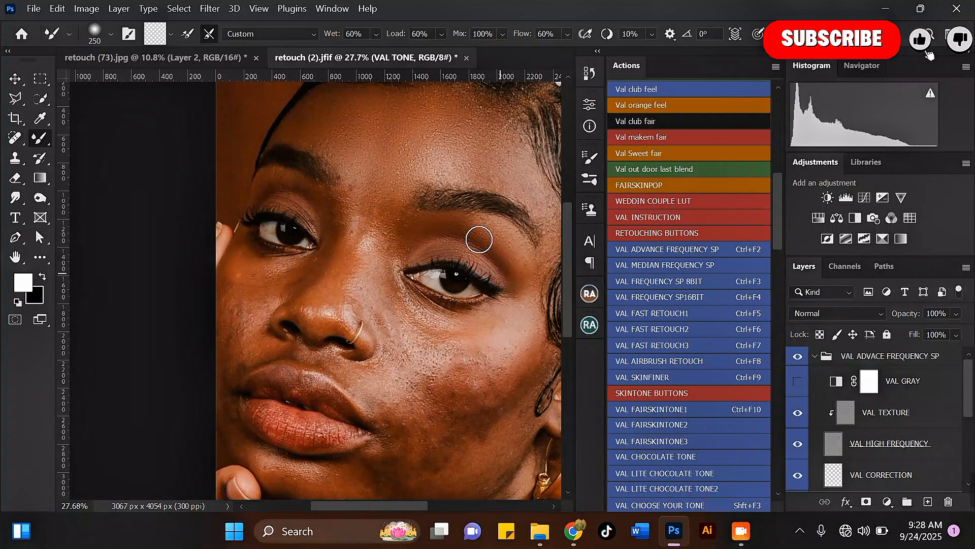
Blend the skin between the eyebrows and beneath the outer corner of the eye with the Mixer Brush at 300 px.
scroll(405, 234, "down", 2)
scroll(399, 243, "up", 2)
key("bracketright")
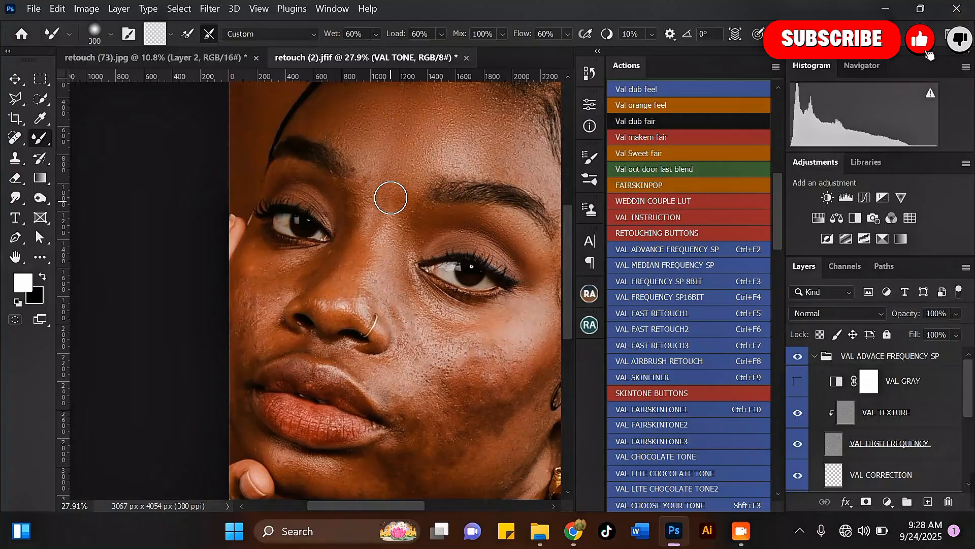
scroll(395, 246, "down", 1)
scroll(395, 246, "up", 1)
key("bracketleft")
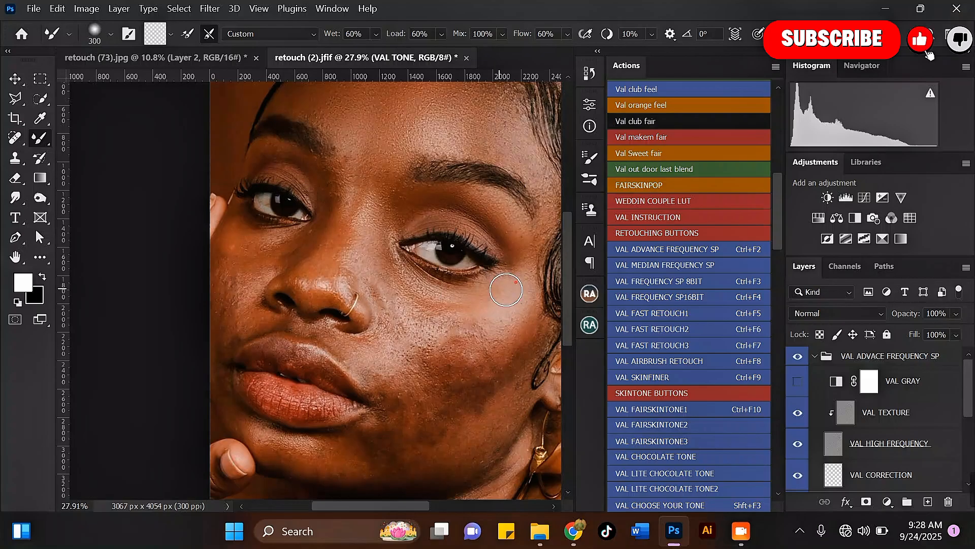
Even out the dark patches on the outer cheek beside the ear with the Mixer Brush at 400 px.
scroll(475, 226, "down", 1)
scroll(476, 290, "down", 1)
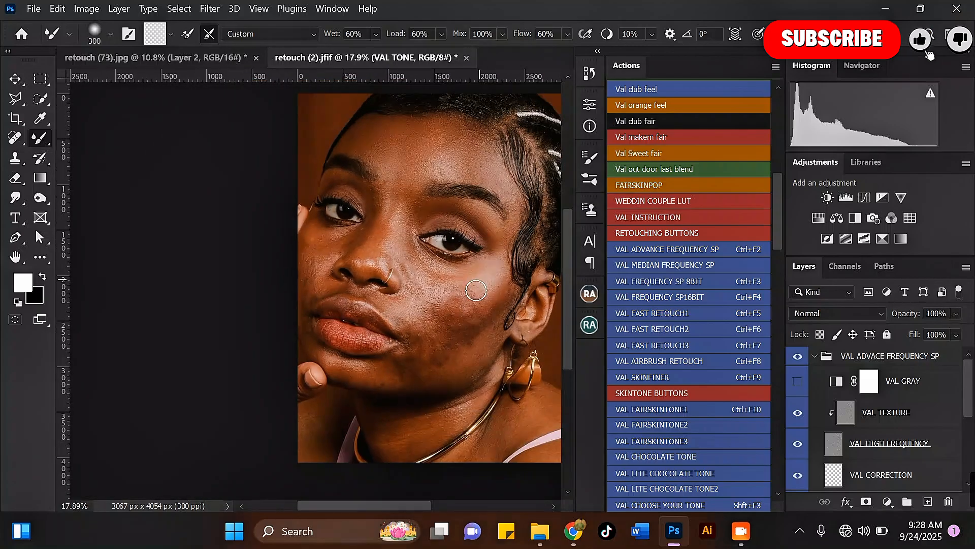
scroll(476, 290, "up", 2)
key("bracketright")
mouse_move(492, 309)
left_mouse_down()
mouse_move(457, 321)
mouse_move(472, 319)
mouse_move(483, 298)
left_mouse_up()
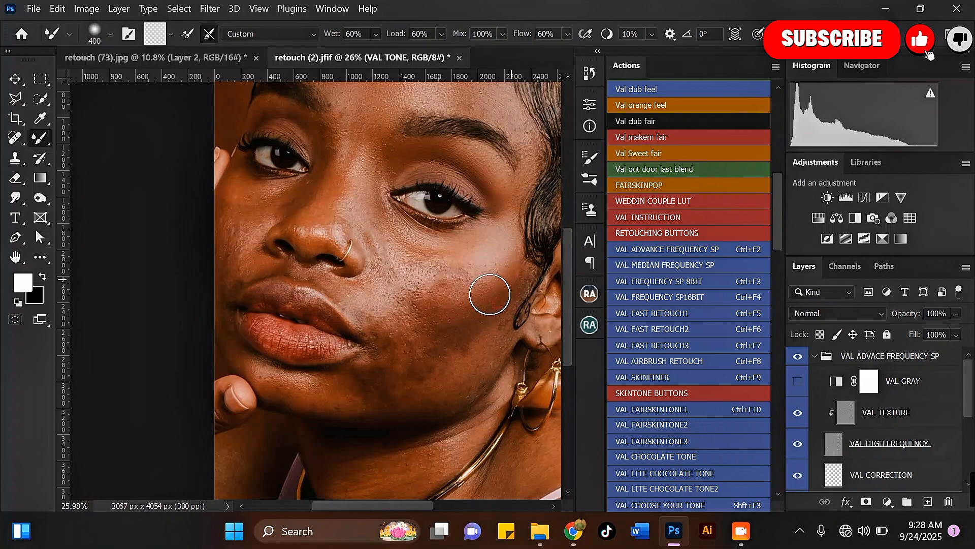
scroll(467, 325, "down", 1)
scroll(467, 325, "up", 1)
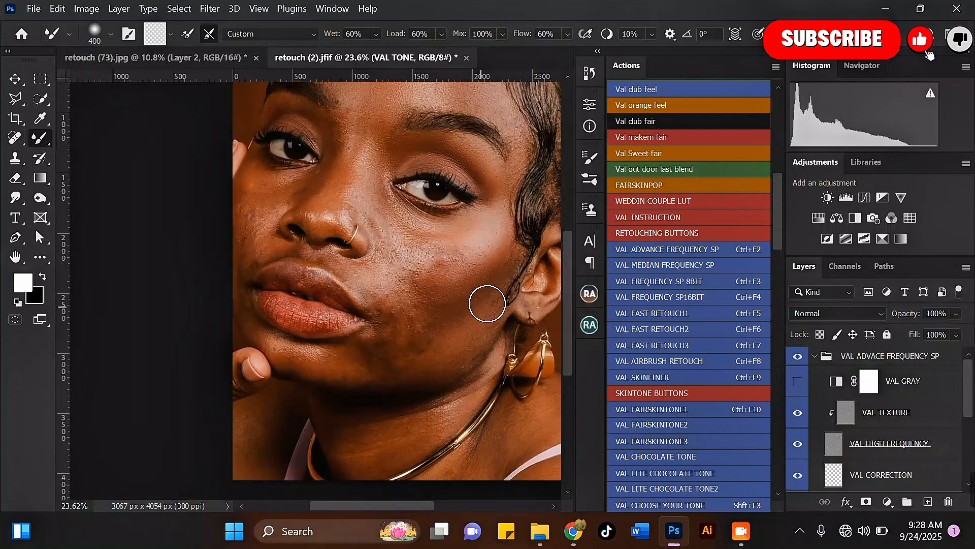
mouse_move(436, 362)
left_mouse_down()
mouse_move(426, 339)
mouse_move(444, 327)
left_mouse_up()
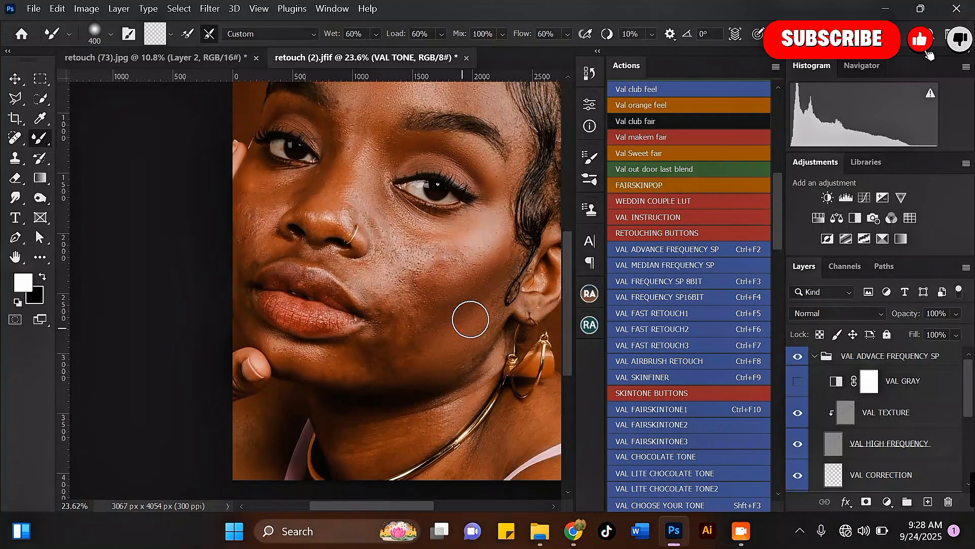
Blend the lower cheek and jaw, reducing the Mixer Brush to 250 px near the corner of the mouth.
scroll(465, 330, "down", 1)
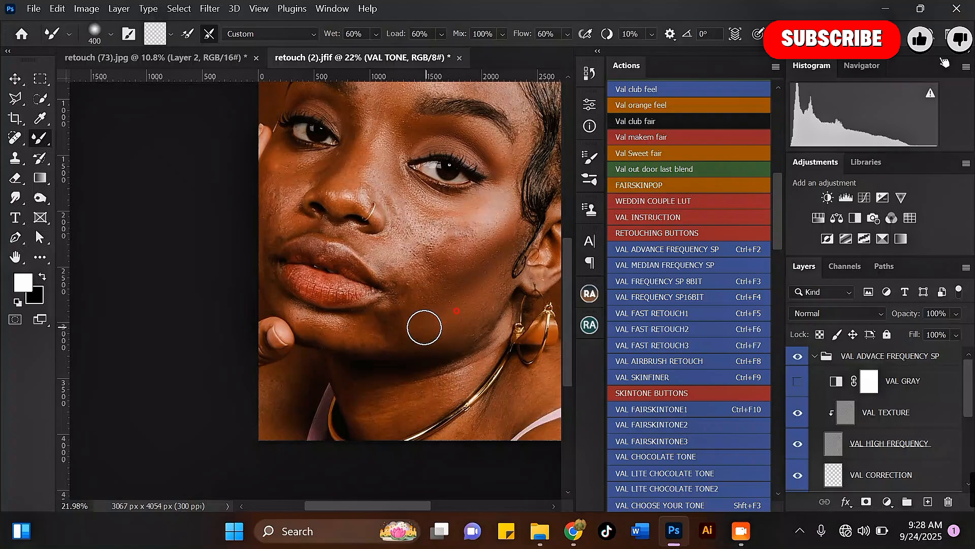
scroll(447, 310, "down", 2)
key("[")
scroll(403, 311, "up", 2)
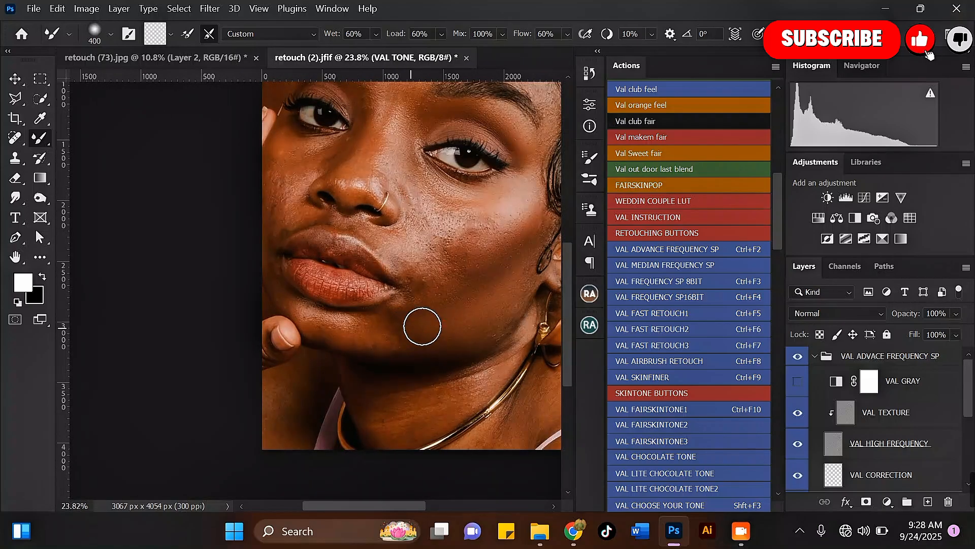
key("[")
scroll(388, 318, "up", 1)
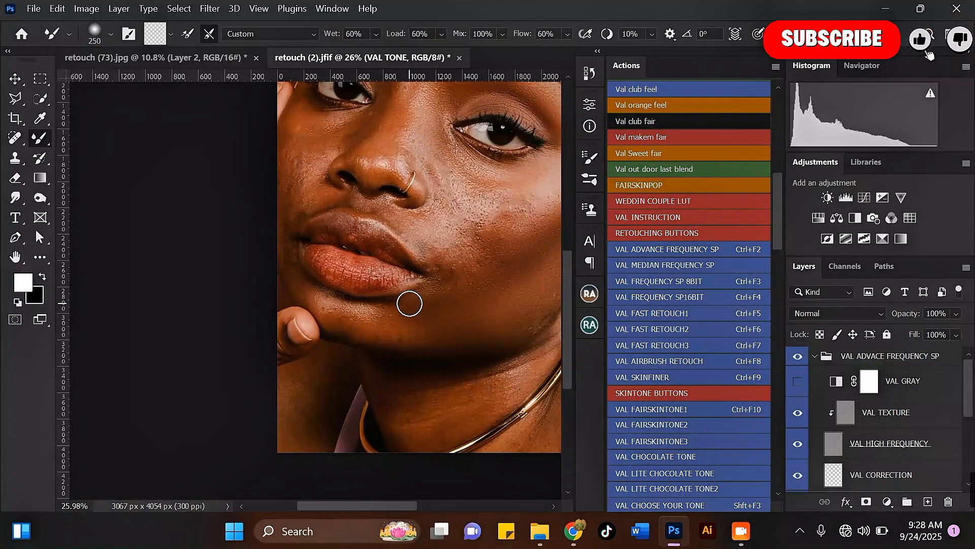
Smooth the skin below the mouth corner at 300 px and the lower cheek at 400 px with the Mixer Brush.
scroll(376, 306, "up", 1)
key("]")
key("]")
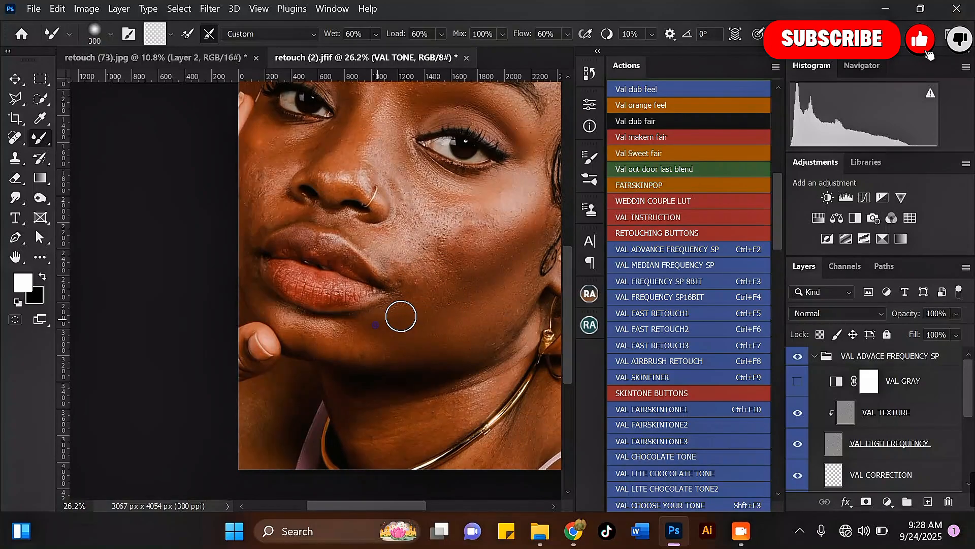
scroll(406, 304, "down", 2)
scroll(488, 258, "up", 2)
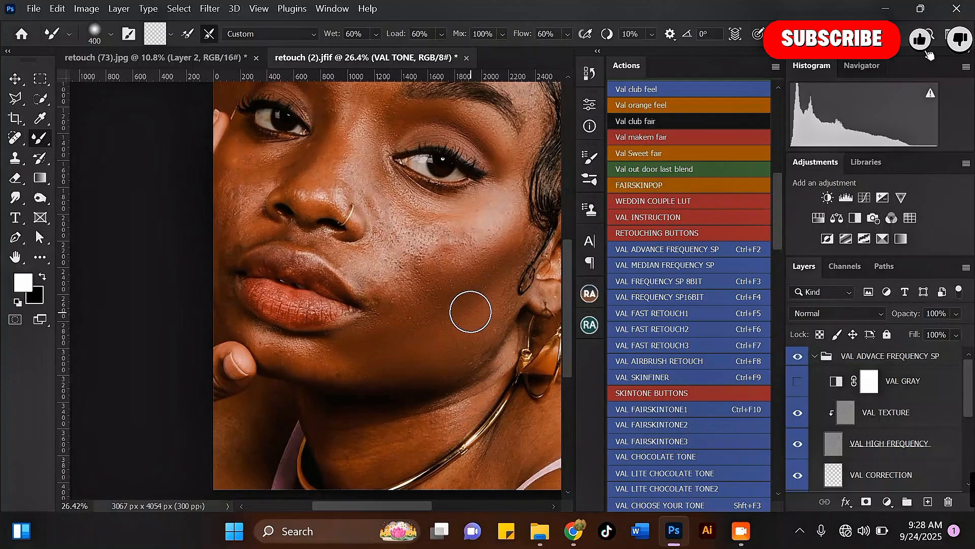
Blend the cheek beside the corner of the mouth with the Mixer Brush, using sizes from 250 to 400 px.
scroll(470, 312, "down", 1)
scroll(443, 284, "up", 1)
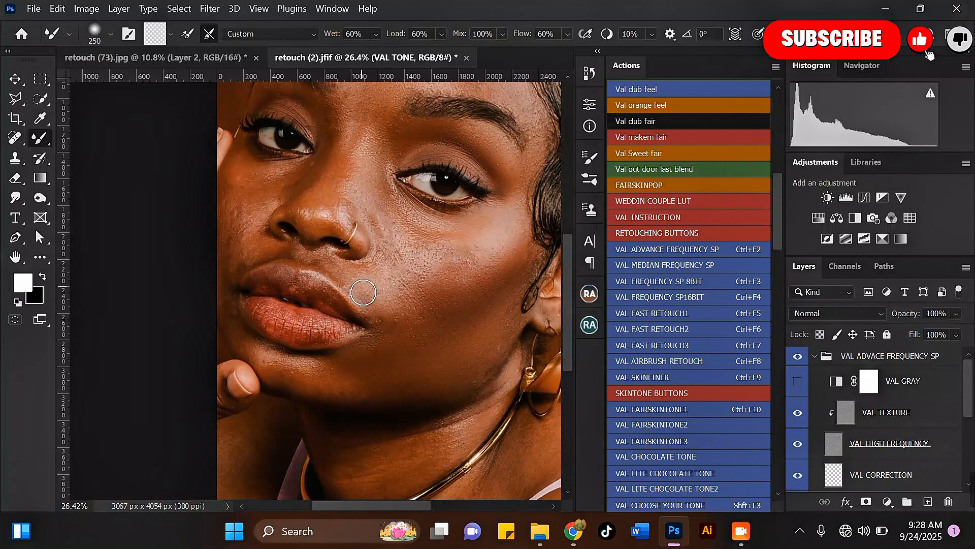
key("bracketright")
scroll(401, 255, "up", 2)
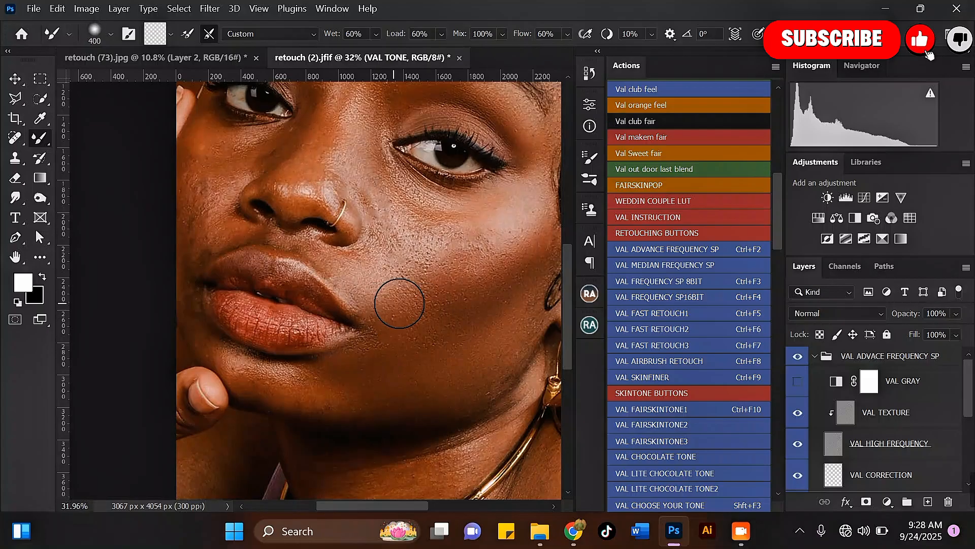
Blend the cheekbone highlight into the darker middle cheek with the Mixer Brush at 250 to 400 px.
scroll(435, 285, "down", 1)
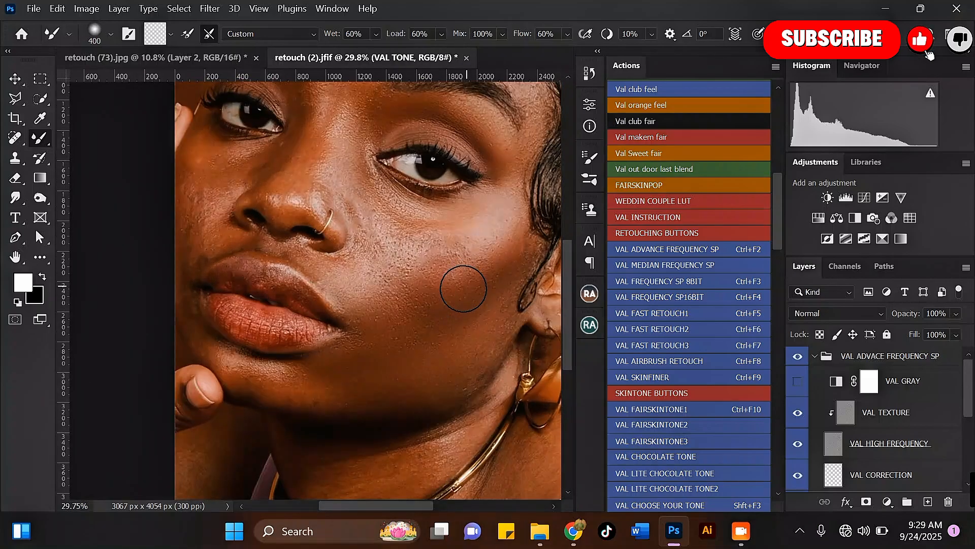
key("bracketleft")
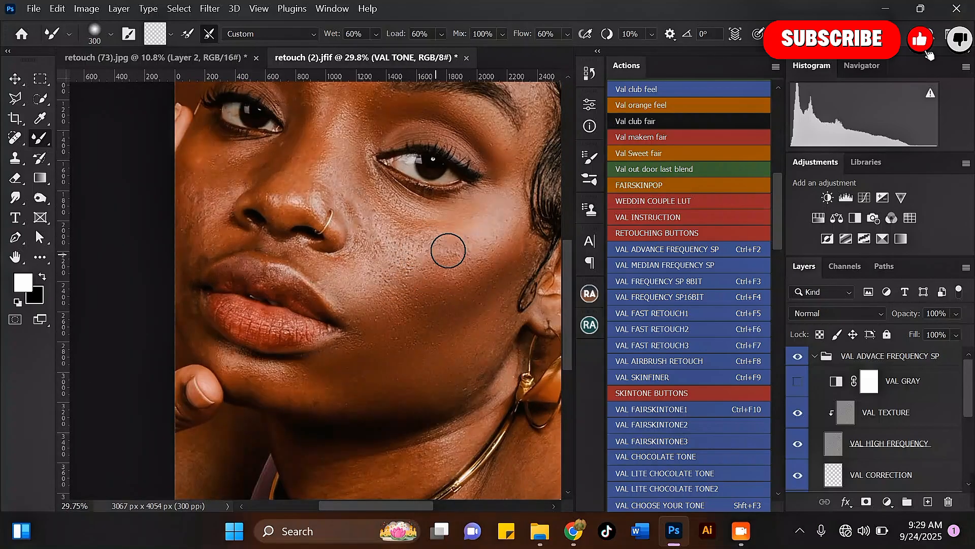
key("bracketright")
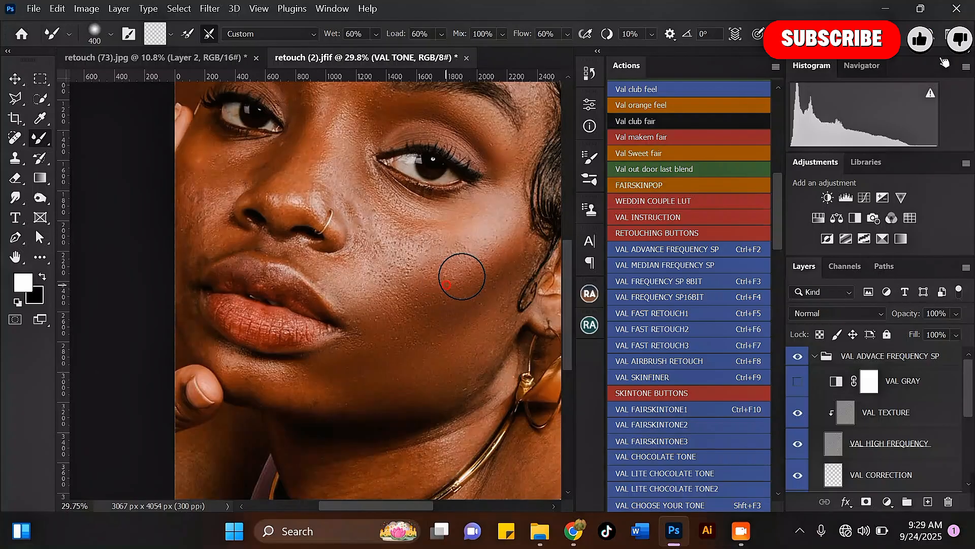
key("bracketleft")
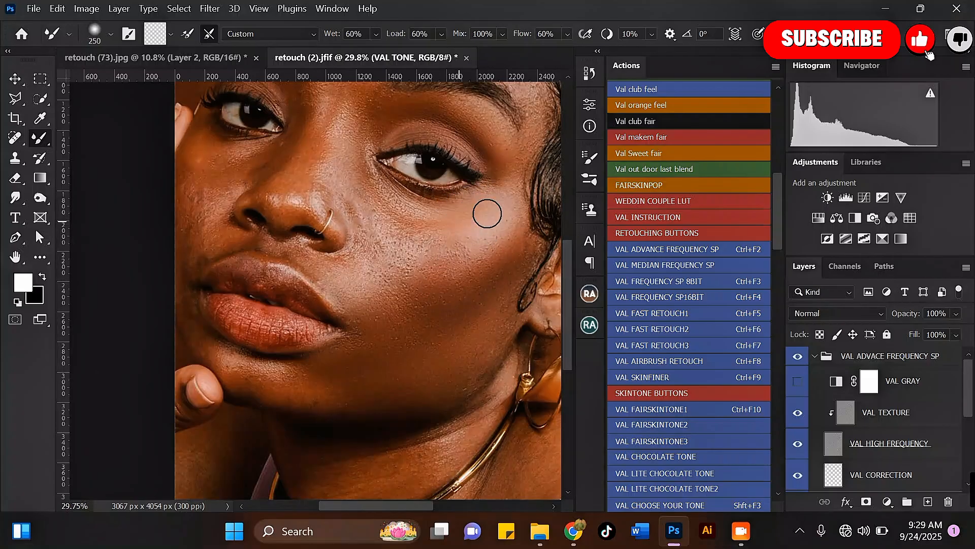
key("bracketright")
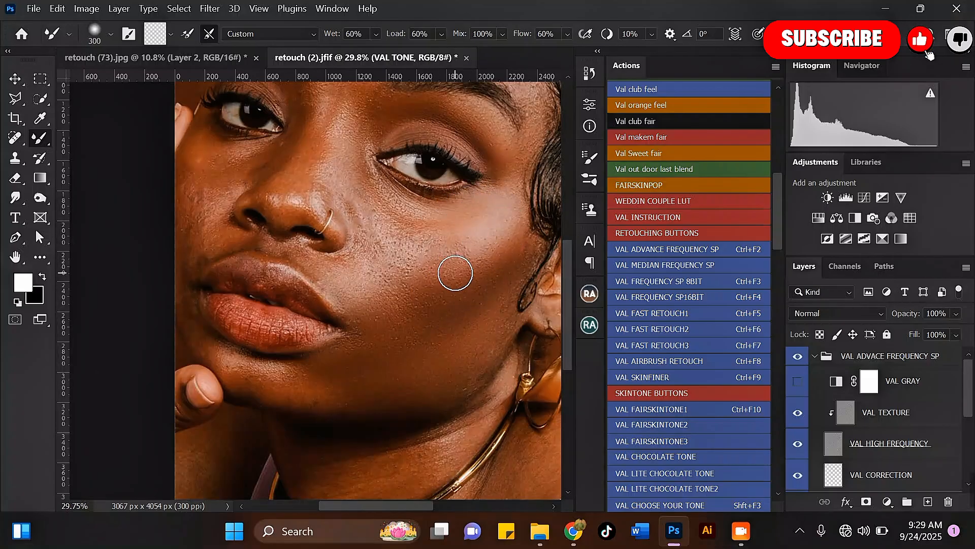
Blend the upper cheek from beside the nose ring to below the near eye with the Mixer Brush, enlarging it from 250 to 400 px.
scroll(452, 271, "down", 2)
scroll(419, 211, "up", 2)
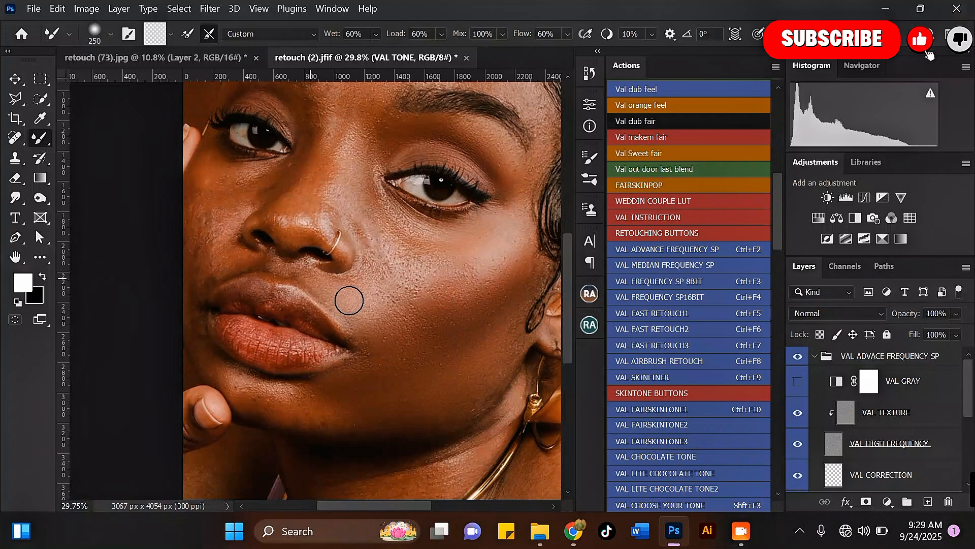
left_click_drag(378, 328, 353, 306)
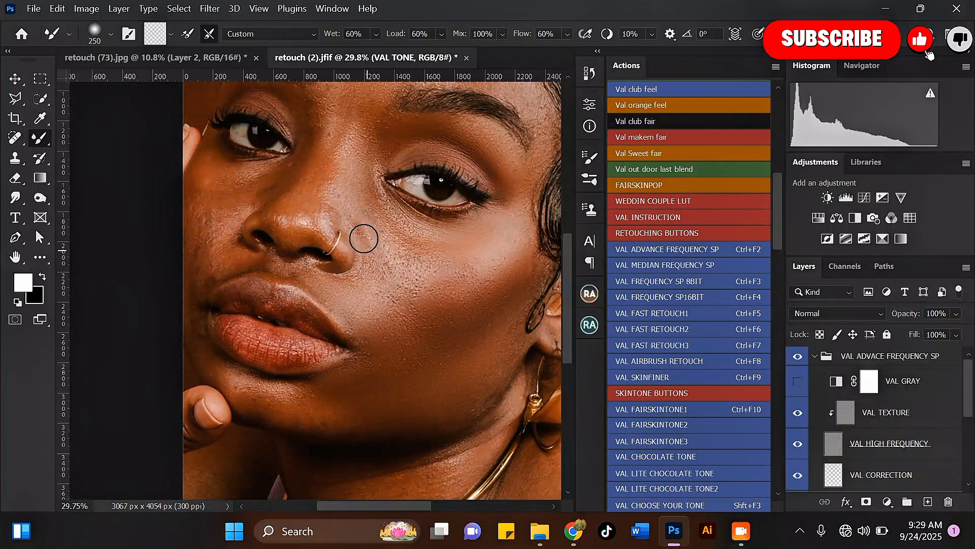
mouse_move(365, 220)
left_mouse_down()
mouse_move(372, 242)
mouse_move(390, 227)
mouse_move(407, 251)
mouse_move(439, 248)
mouse_move(408, 244)
mouse_move(463, 261)
mouse_move(457, 266)
mouse_move(500, 264)
left_mouse_up()
key("bracketright")
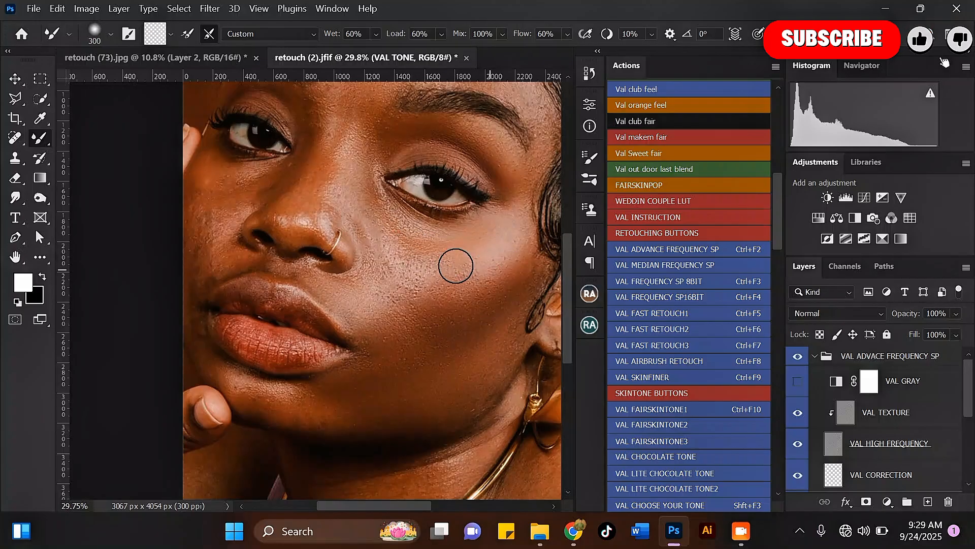
mouse_move(413, 283)
left_mouse_down()
mouse_move(387, 253)
mouse_move(424, 255)
left_mouse_up()
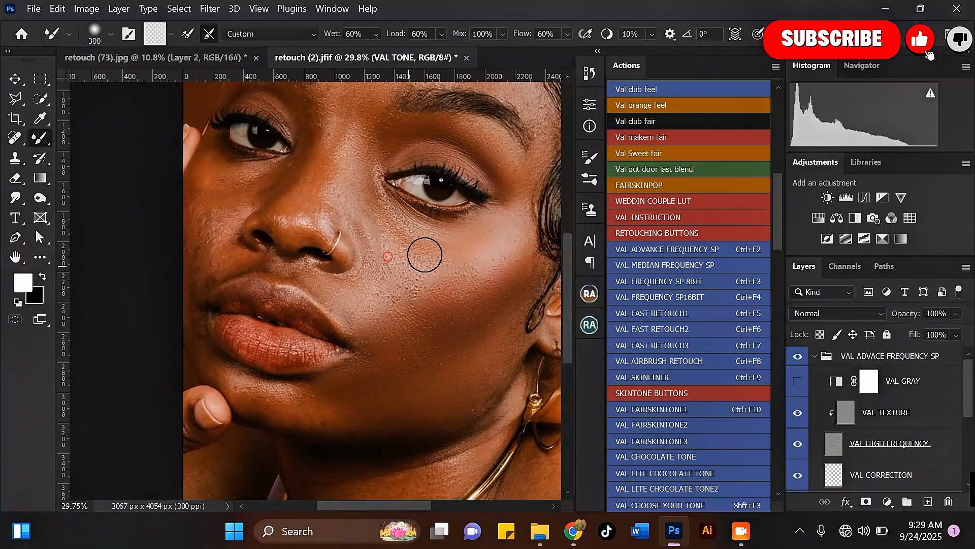
key("bracketright")
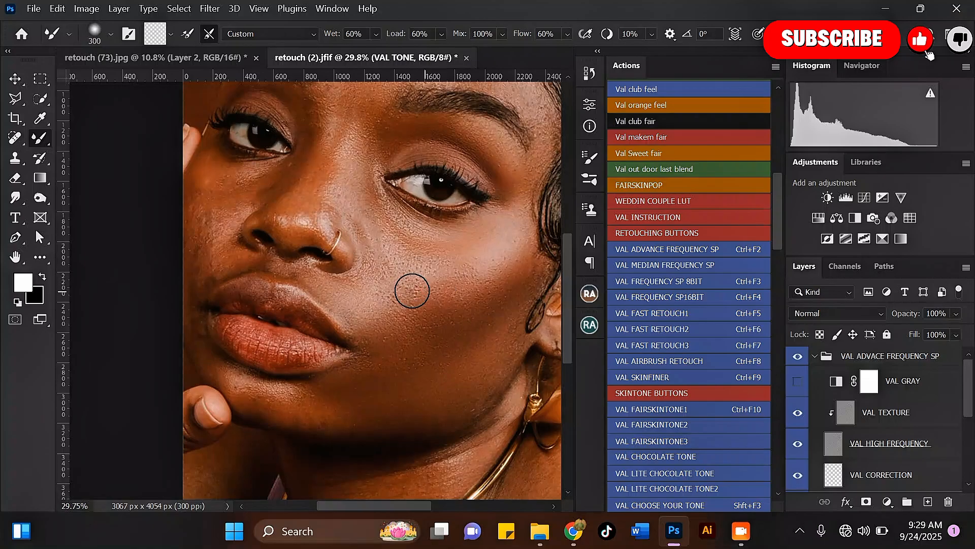
left_click_drag(375, 319, 365, 314)
key("bracketright")
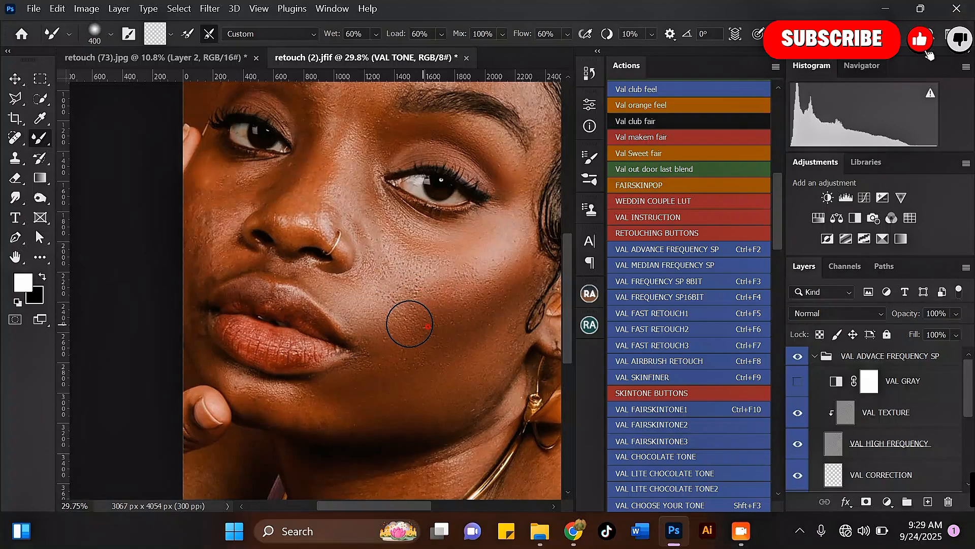
Even out the middle cheek and cheekbone highlight on the near side of the face with the Mixer Brush at about 400 px.
scroll(478, 235, "down", 3)
scroll(475, 232, "up", 2)
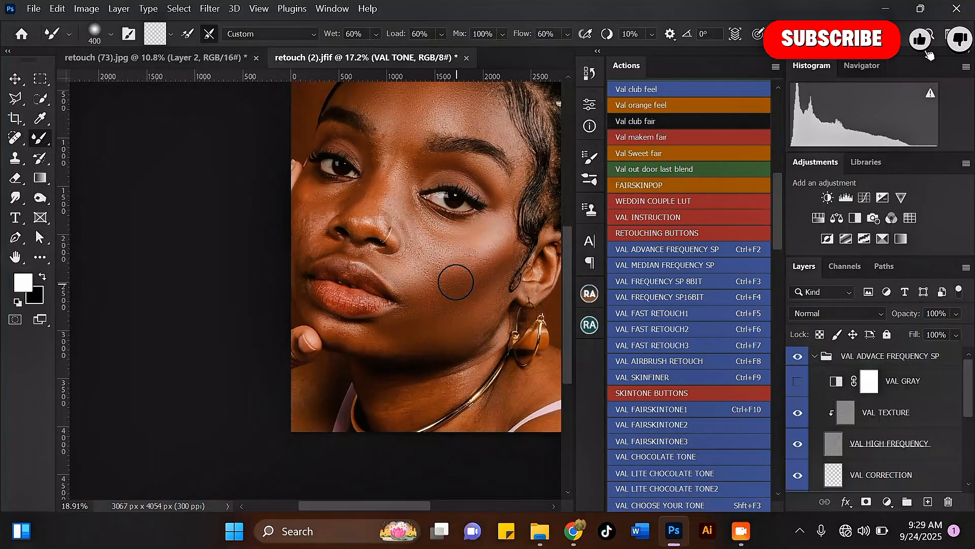
left_click_drag(449, 296, 436, 287)
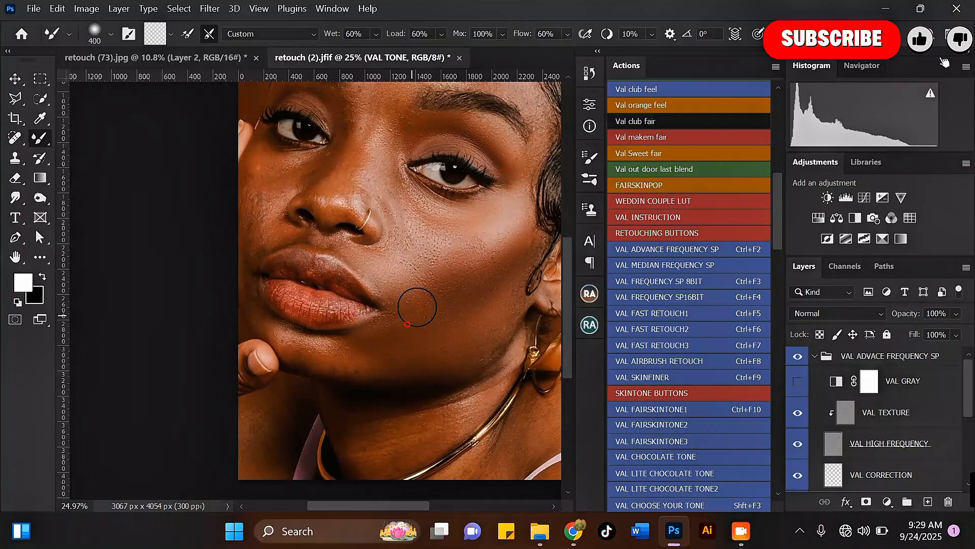
key("bracketright")
scroll(514, 244, "down", 4)
scroll(473, 242, "up", 1)
scroll(473, 242, "up", 1)
left_click_drag(461, 257, 483, 251)
scroll(480, 253, "down", 2)
key("bracketleft")
scroll(379, 202, "up", 1)
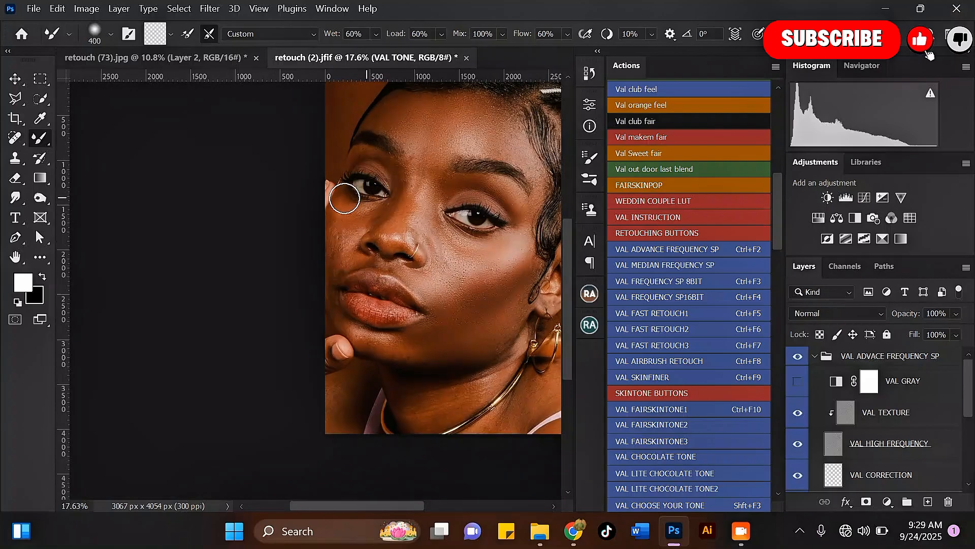
Smooth the nose and the skin between the eyebrows with the Mixer Brush at 250 to 300 px.
scroll(340, 201, "up", 2)
key("bracketleft")
key("bracketleft")
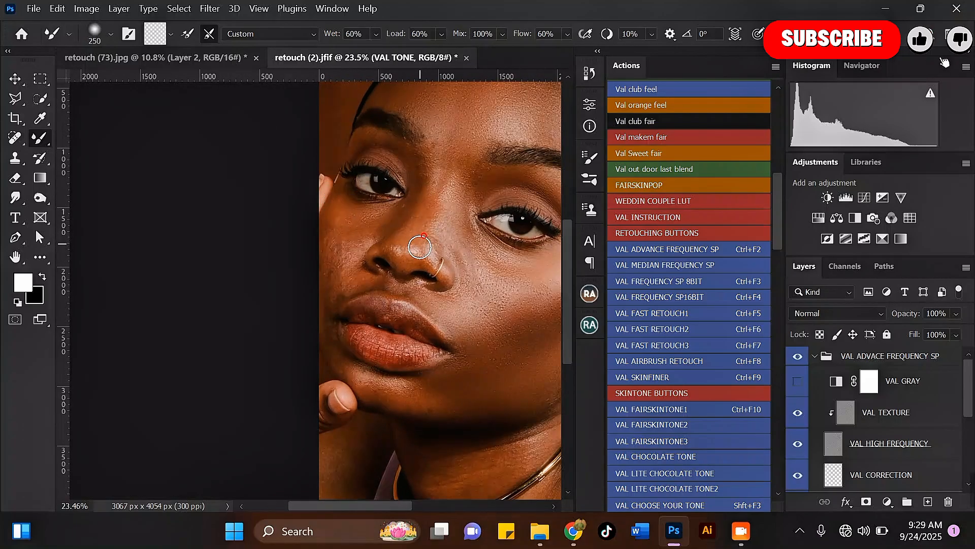
scroll(446, 212, "up", 1)
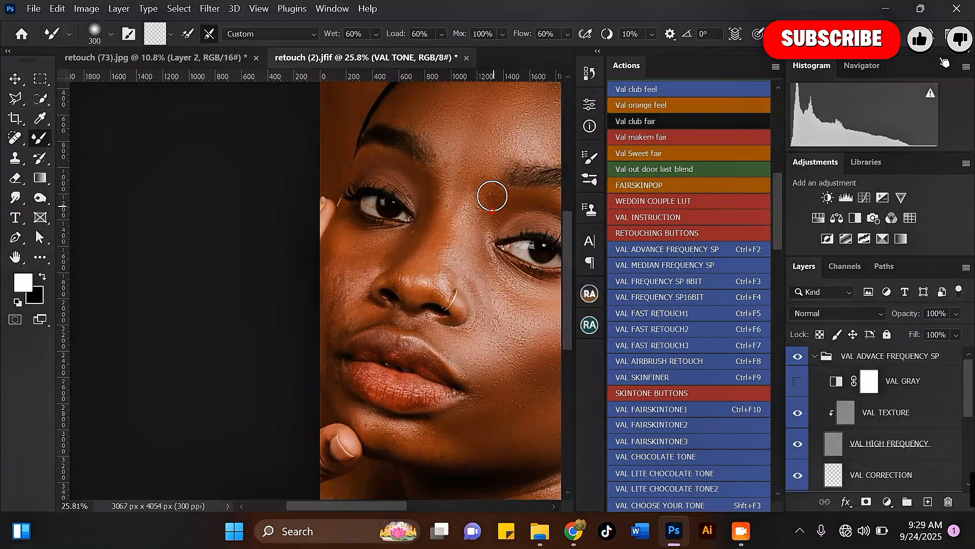
scroll(454, 270, "down", 1)
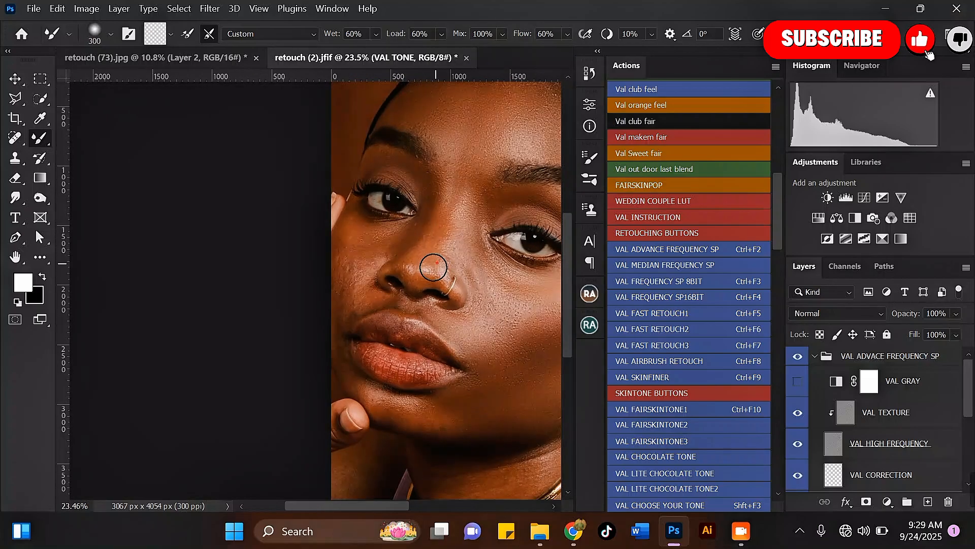
Blend the skin beneath the far eye and along the outer far cheek with the Mixer Brush at 250 px.
scroll(377, 233, "up", 2)
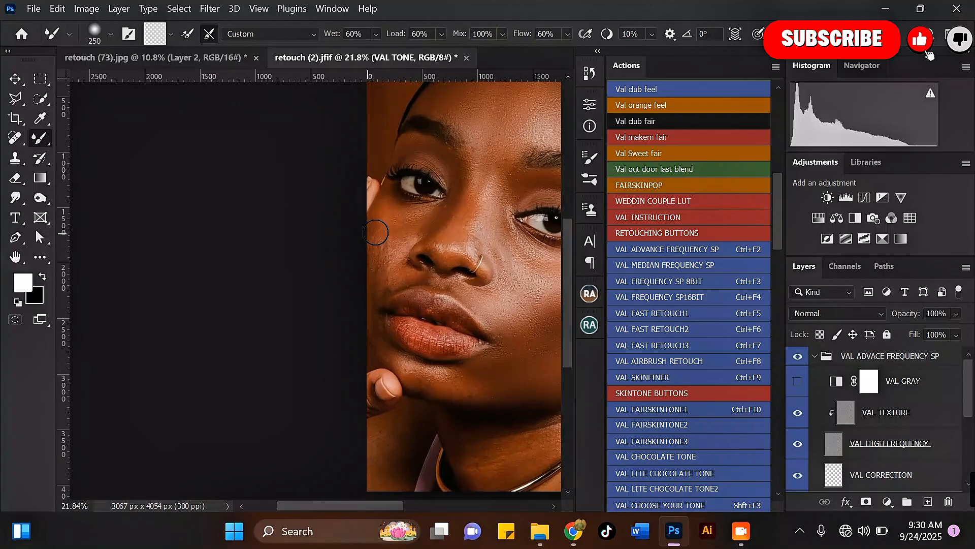
key("]")
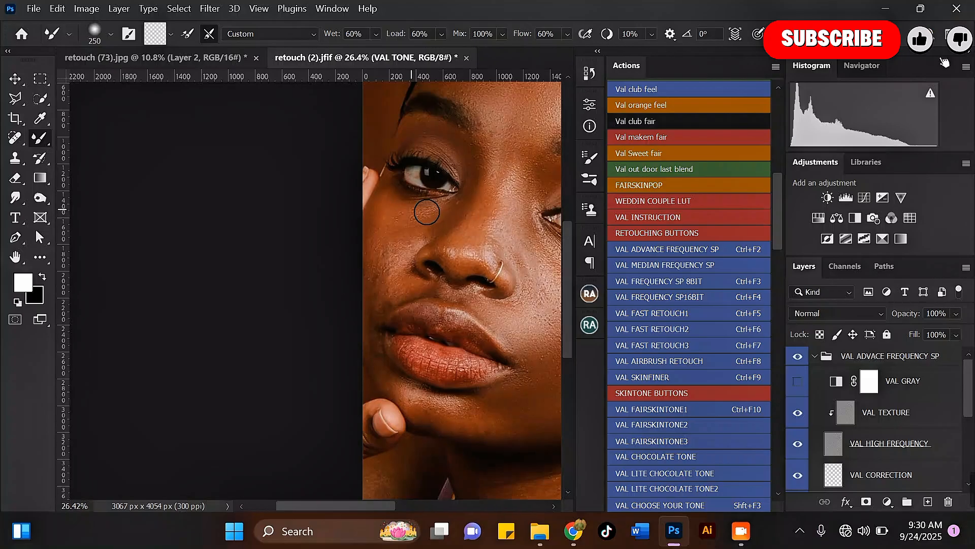
scroll(427, 212, "up", 2)
left_click_drag(419, 208, 398, 208)
scroll(365, 226, "down", 3)
scroll(367, 234, "up", 3)
key("]")
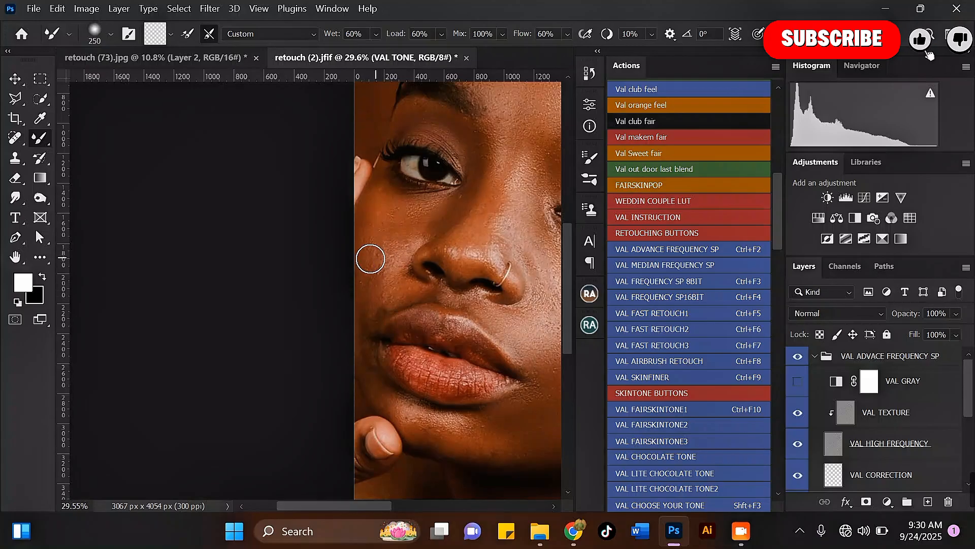
Smooth the far cheek between the nostril and the image edge with the Mixer Brush at 200 to 250 px.
scroll(372, 264, "up", 3)
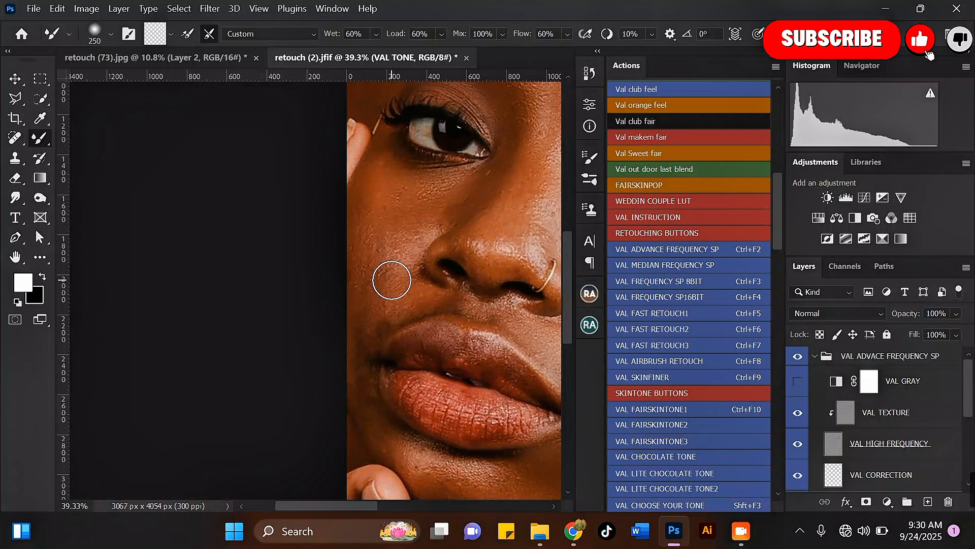
scroll(392, 280, "up", 1)
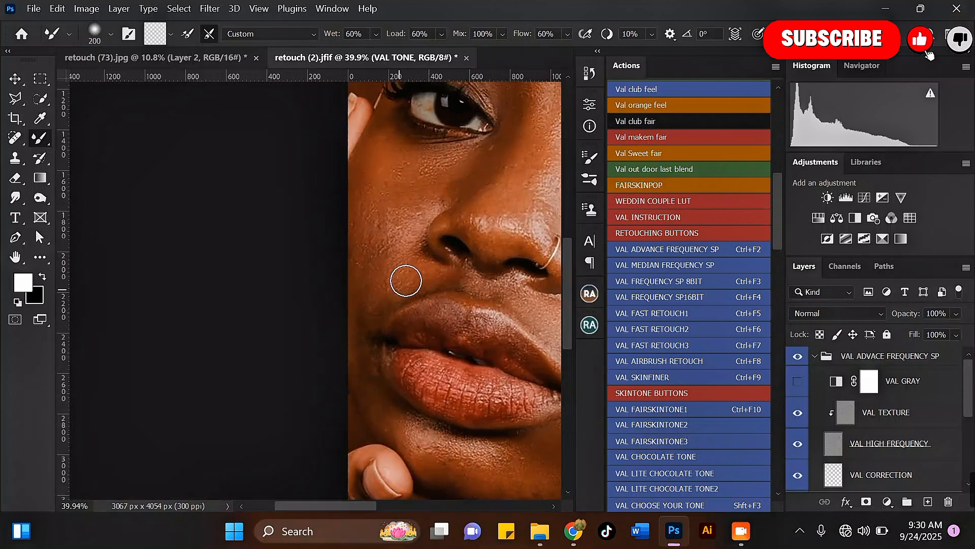
scroll(381, 251, "down", 3)
key("bracketright")
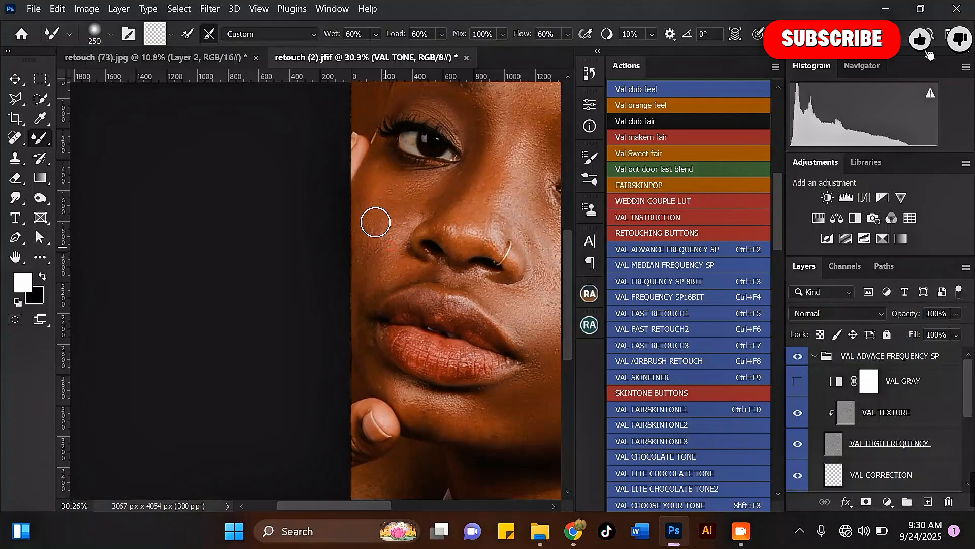
scroll(365, 270, "down", 3)
scroll(359, 290, "up", 3)
key("bracketleft")
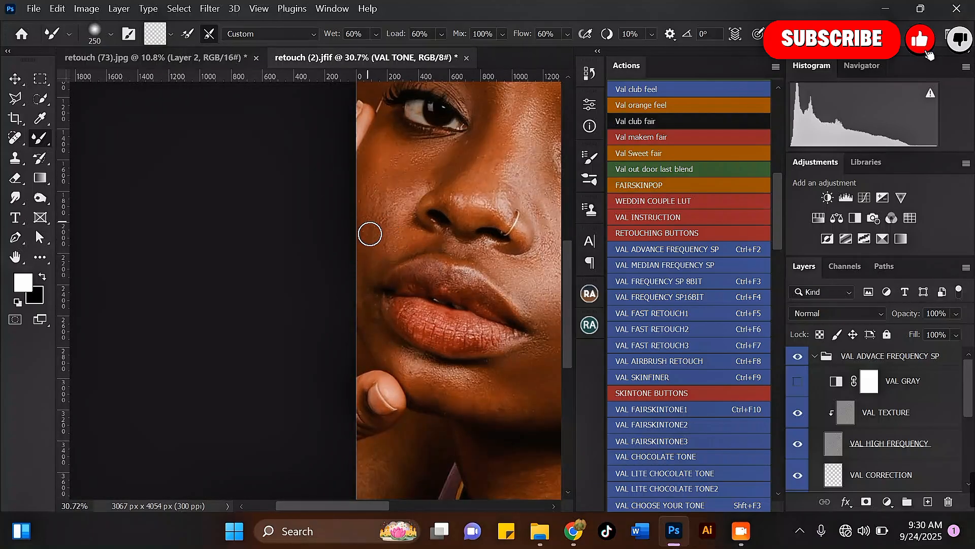
Blend the skin above the upper lip and around the far corner of the mouth with the Mixer Brush at 200 px.
scroll(394, 237, "down", 3)
scroll(381, 220, "up", 4)
key("bracketright")
key("bracketleft")
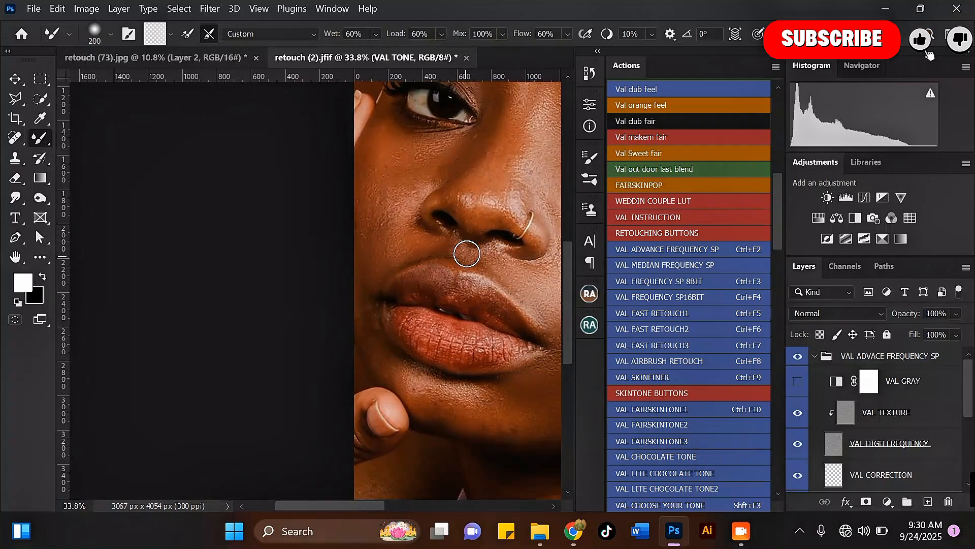
scroll(388, 237, "down", 4)
scroll(371, 279, "up", 4)
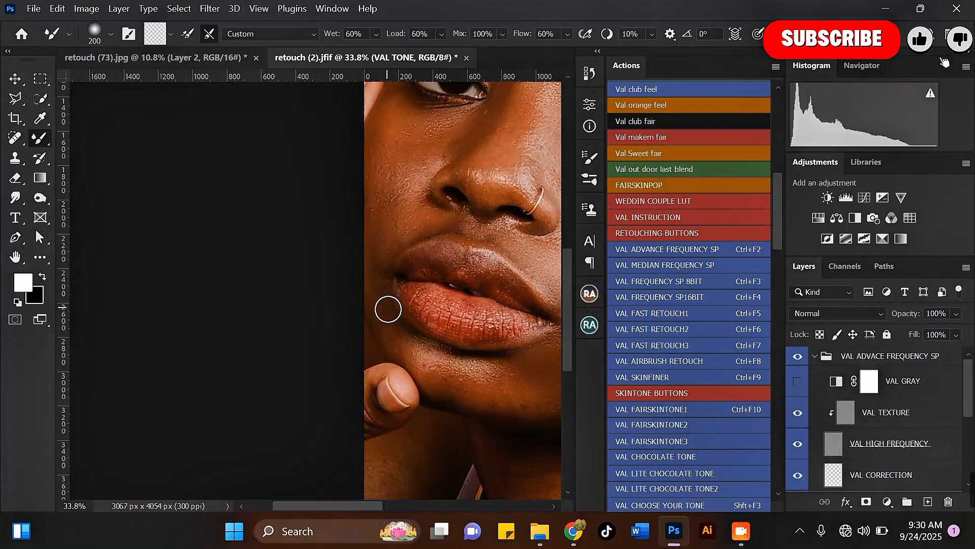
scroll(372, 266, "down", 2)
scroll(385, 311, "up", 2)
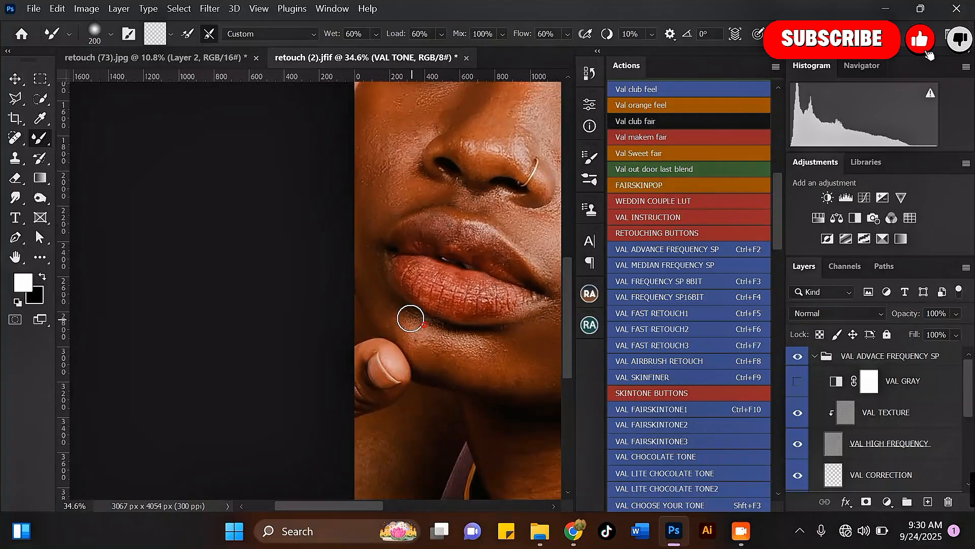
Soften the chin highlight and the skin below the lower lip with the Mixer Brush at 200 to 250 px.
scroll(414, 321, "down", 2)
scroll(490, 333, "up", 1)
key("bracketright")
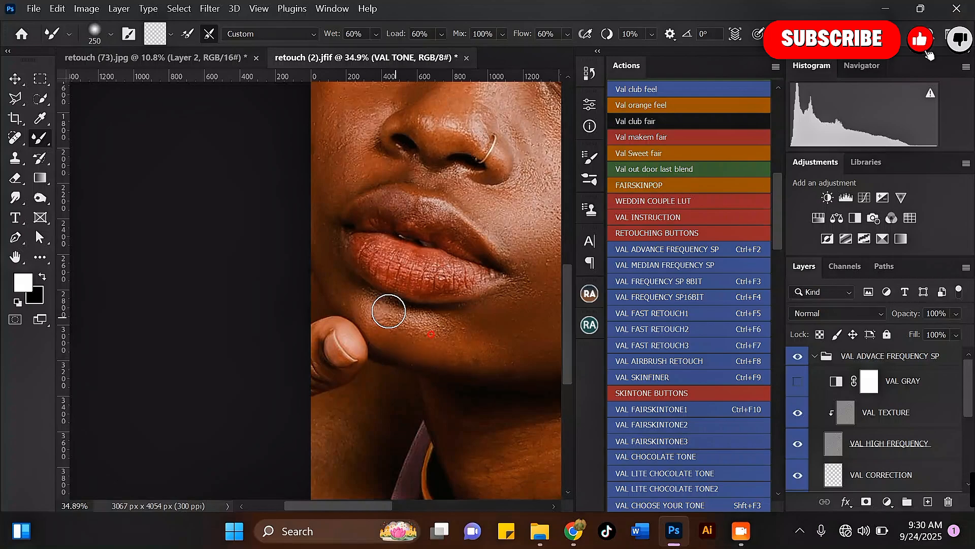
key("bracketleft")
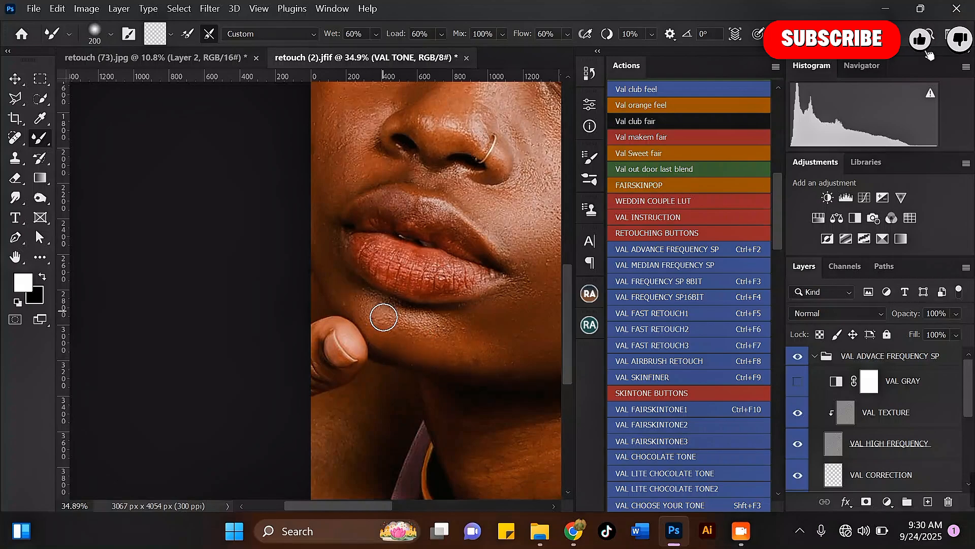
key("bracketright")
key("bracketleft")
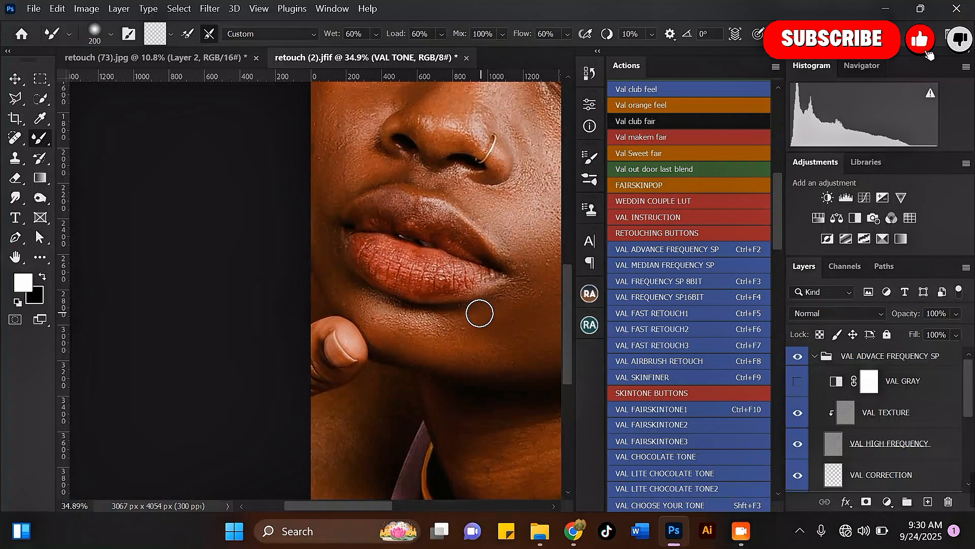
scroll(444, 316, "down", 3)
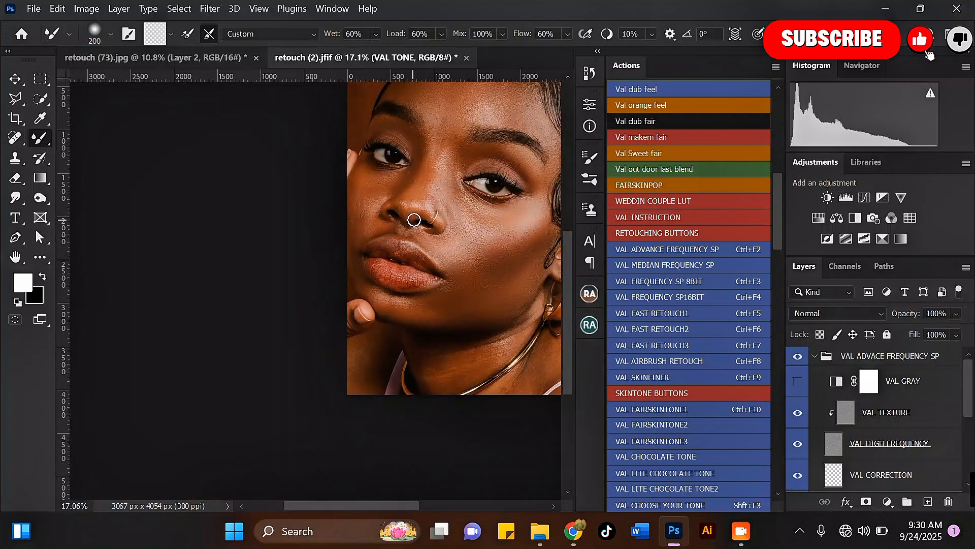
Smooth the skin between nose and upper lip at 175 px and the far cheek beside the nostril at 200 px with the Mixer Brush.
scroll(449, 231, "up", 1)
scroll(448, 231, "up", 3)
key("bracketright")
key("bracketleft")
key("bracketleft")
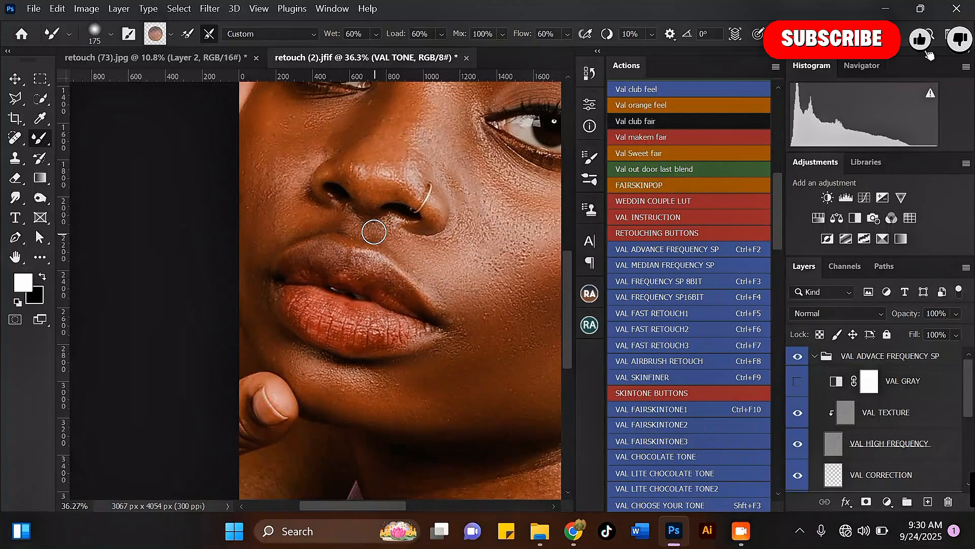
key("bracketright")
key("bracketright")
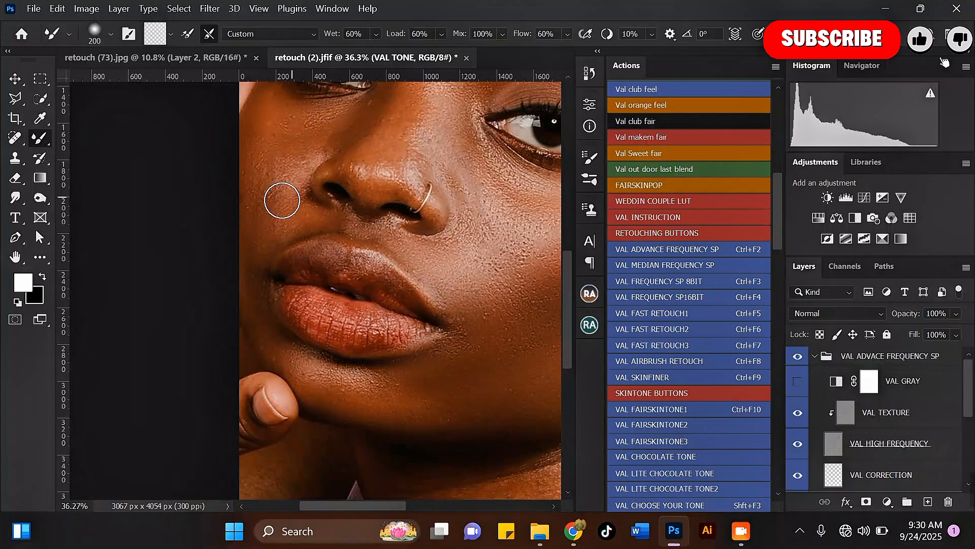
mouse_move(291, 229)
left_mouse_down()
mouse_move(320, 219)
mouse_move(280, 207)
mouse_move(290, 231)
mouse_move(260, 207)
mouse_move(272, 229)
mouse_move(311, 198)
left_mouse_up()
Blend the tones on the upper lip at 150 px and the lower lip at 175 px with the Mixer Brush.
scroll(312, 198, "down", 2)
key("bracketleft")
key("bracketleft")
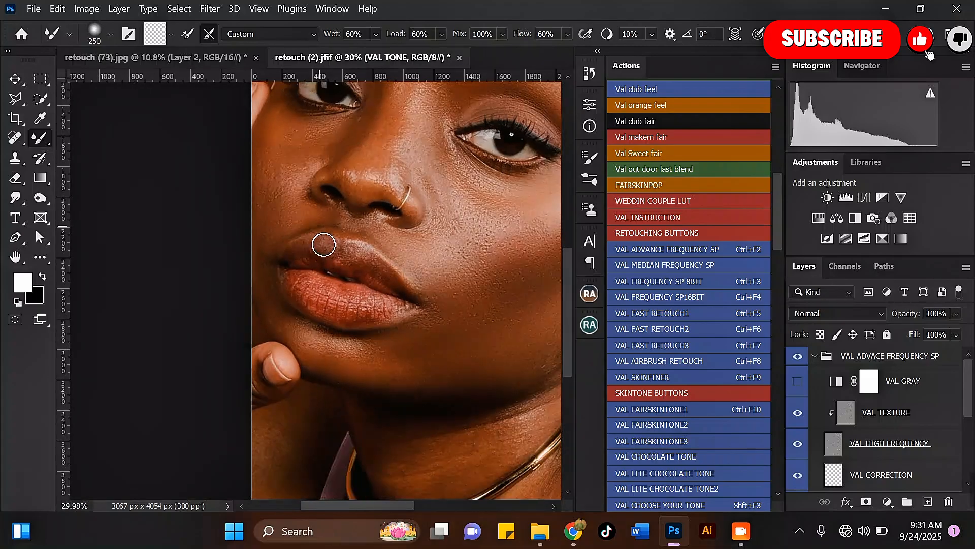
scroll(331, 249, "up", 3)
mouse_move(378, 267)
left_mouse_down()
mouse_move(410, 294)
mouse_move(365, 254)
mouse_move(397, 291)
left_mouse_up()
key("bracketleft")
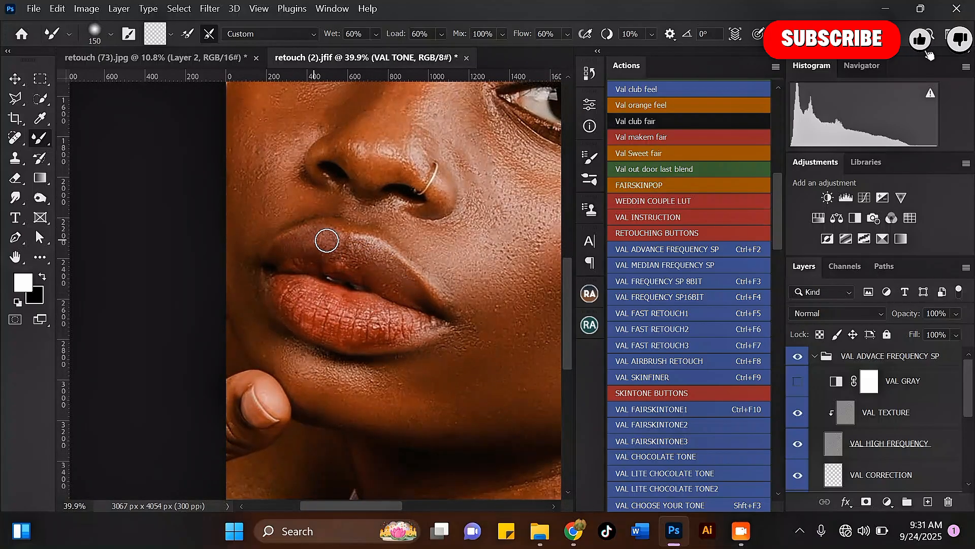
mouse_move(320, 248)
left_mouse_down()
mouse_move(302, 246)
mouse_move(300, 262)
mouse_move(369, 277)
left_mouse_up()
key("bracketright")
left_click_drag(372, 330, 350, 330)
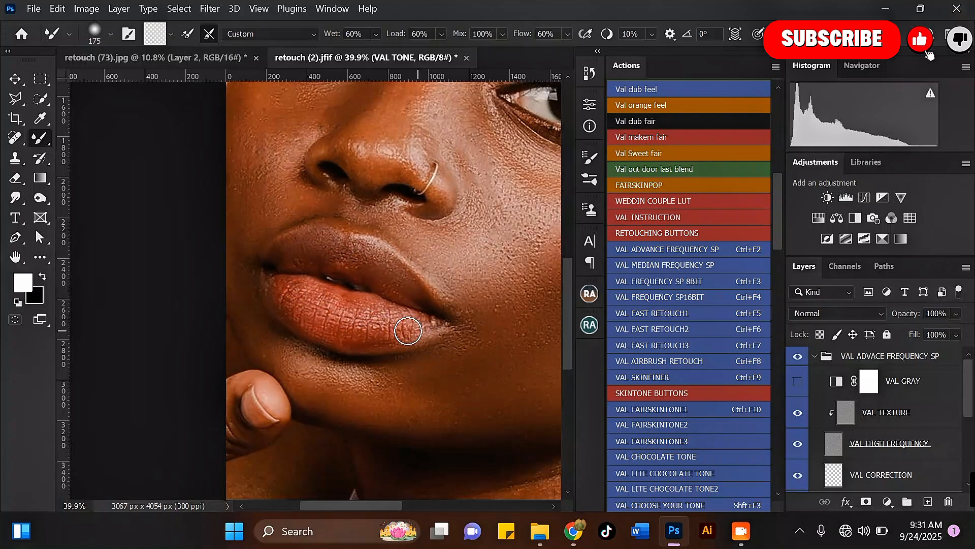
Smooth the lower near cheek and jaw beside the mouth with the Mixer Brush at 250 to 400 px.
scroll(359, 281, "down", 3)
key("bracketright")
key("bracketright")
scroll(416, 310, "up", 2)
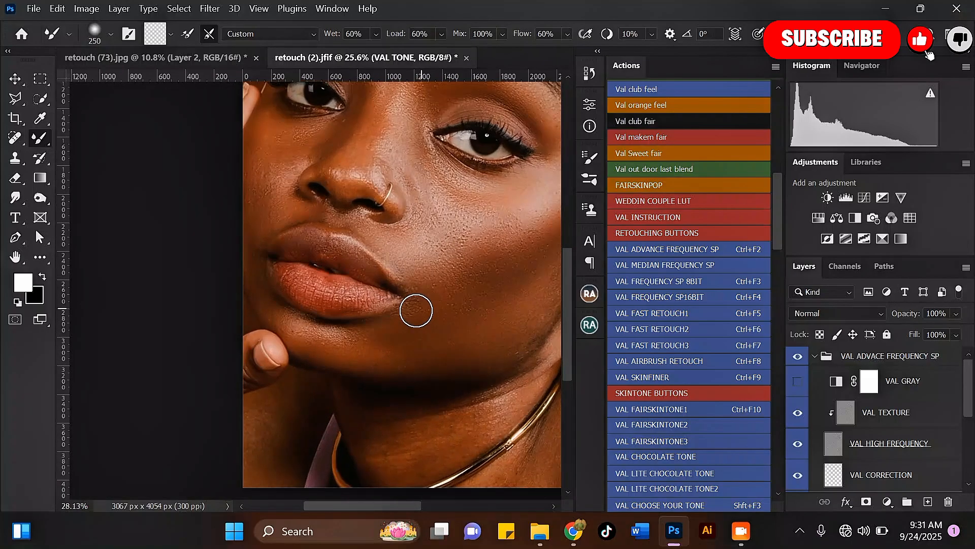
key("bracketright")
key("bracketright")
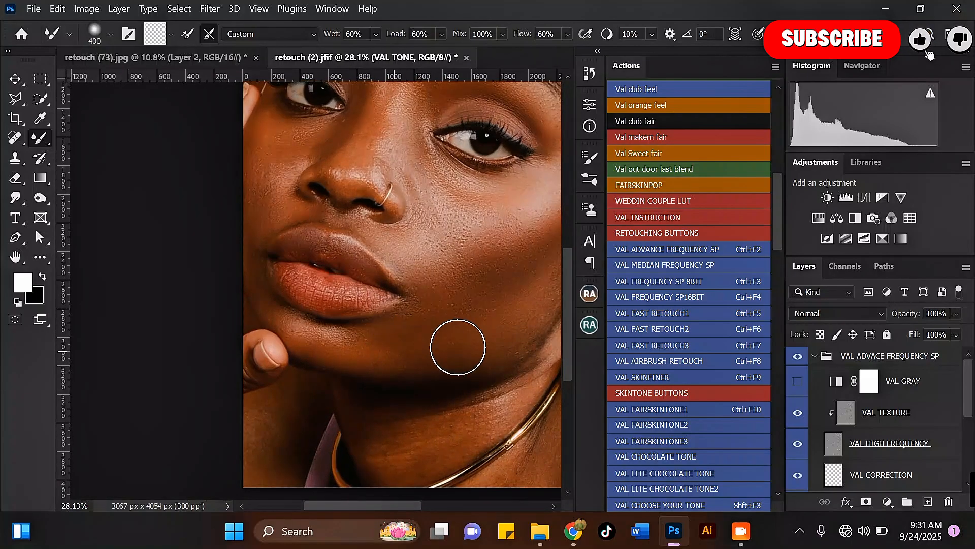
scroll(503, 310, "down", 2)
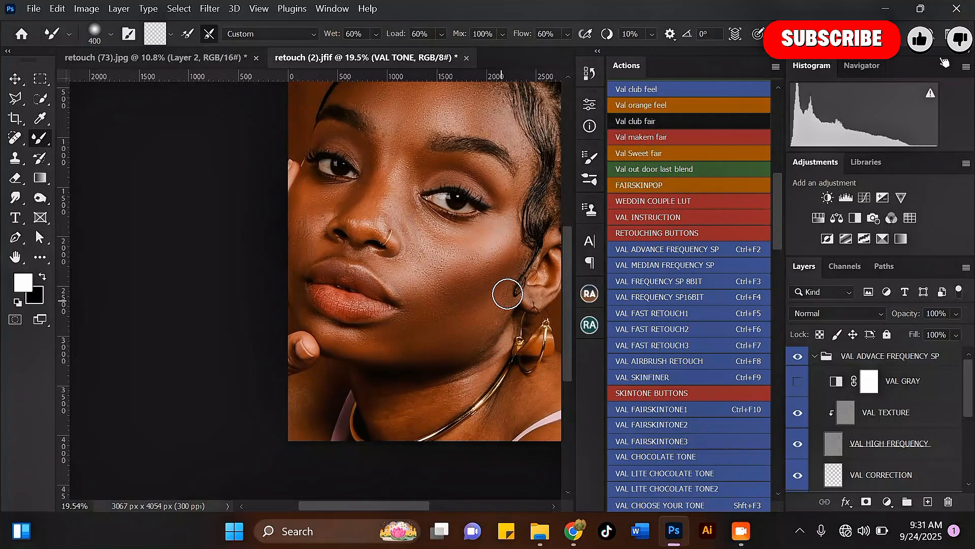
scroll(507, 293, "up", 1)
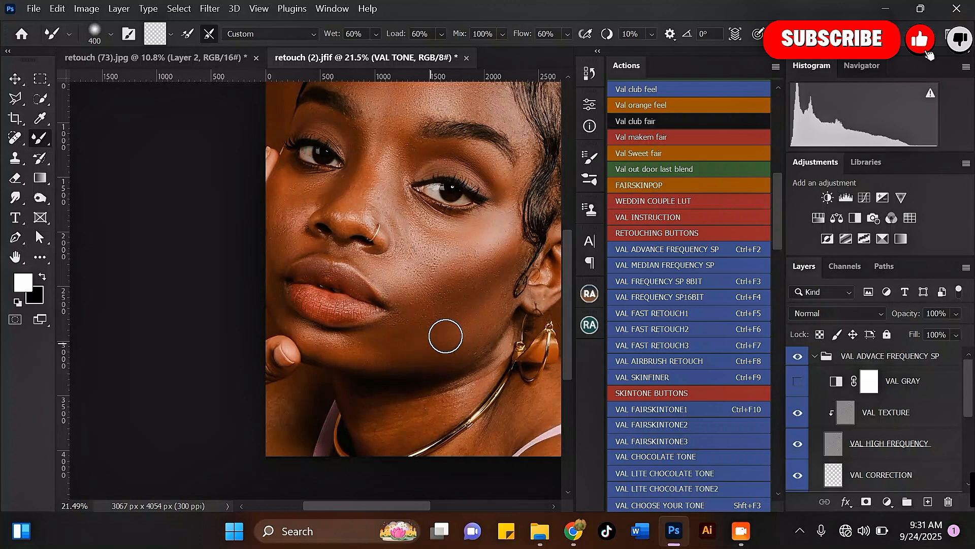
scroll(398, 318, "down", 3)
scroll(409, 172, "up", 2)
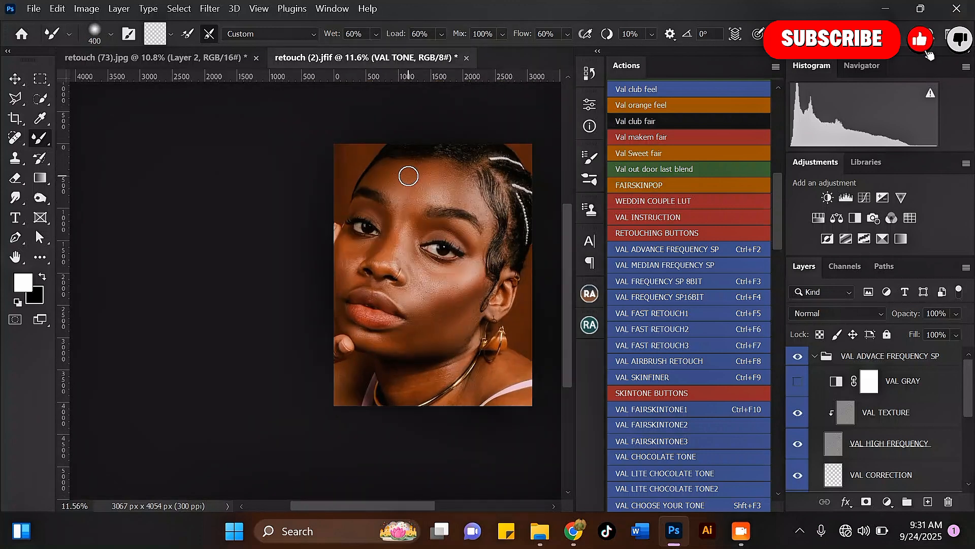
Compare the portrait with and without the frequency separation group.
left_click(798, 357)
scroll(386, 172, "down", 6)
scroll(396, 193, "up", 7)
scroll(402, 225, "up", 3)
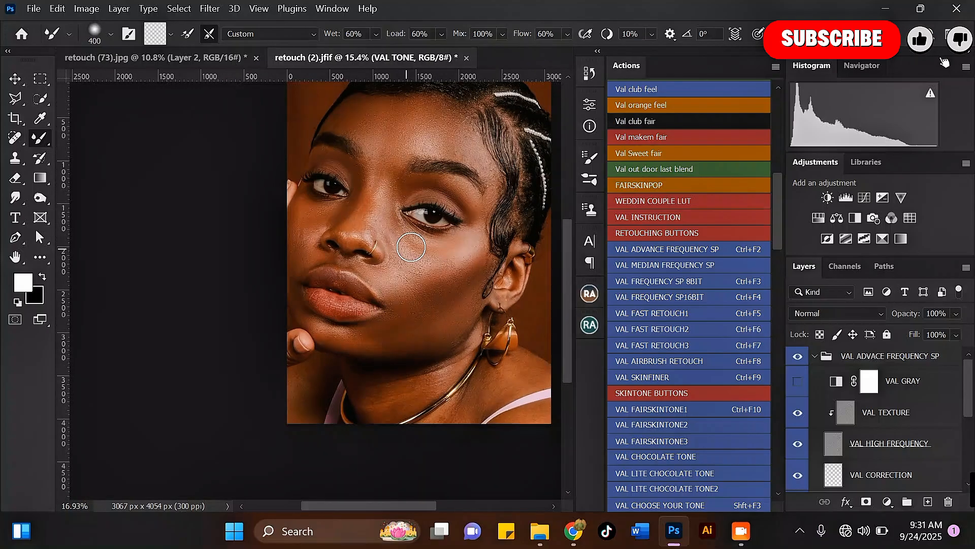
Blend the near cheek highlight below the eye and beside the nostril with the Mixer Brush at 300 to 400 px.
key("bracketright")
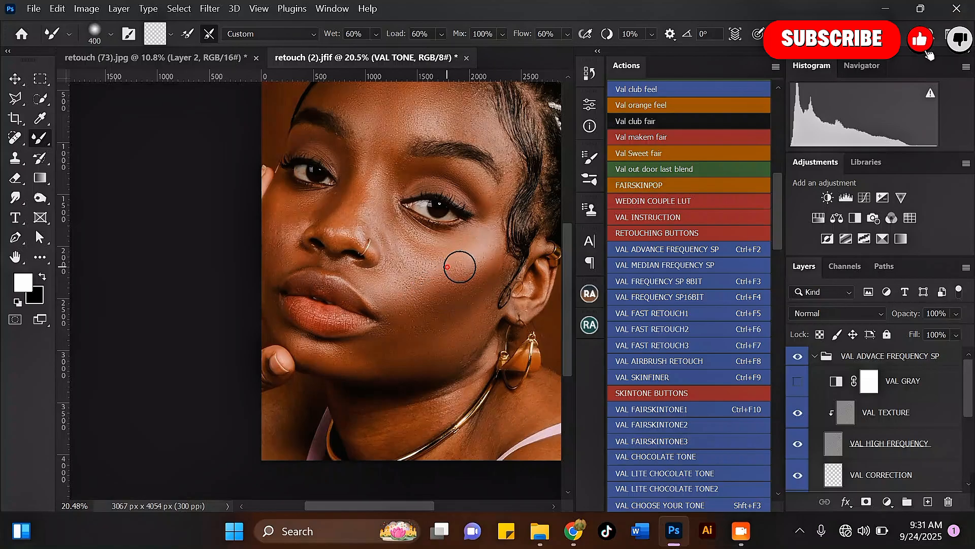
key("bracketleft")
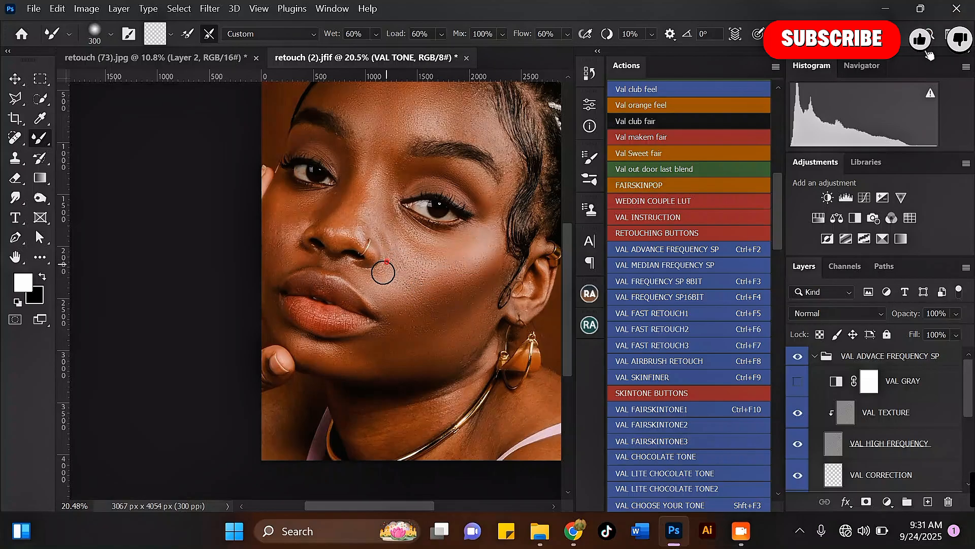
key("bracketright")
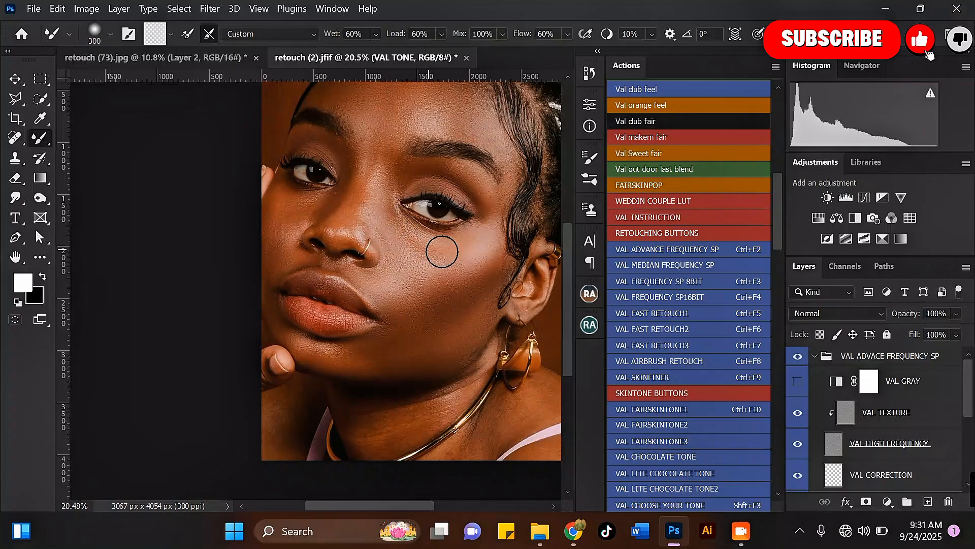
key("bracketright")
mouse_move(457, 273)
left_mouse_down()
mouse_move(486, 258)
mouse_move(475, 263)
left_mouse_up()
scroll(478, 225, "down", 1)
scroll(458, 223, "up", 1)
key("bracketleft")
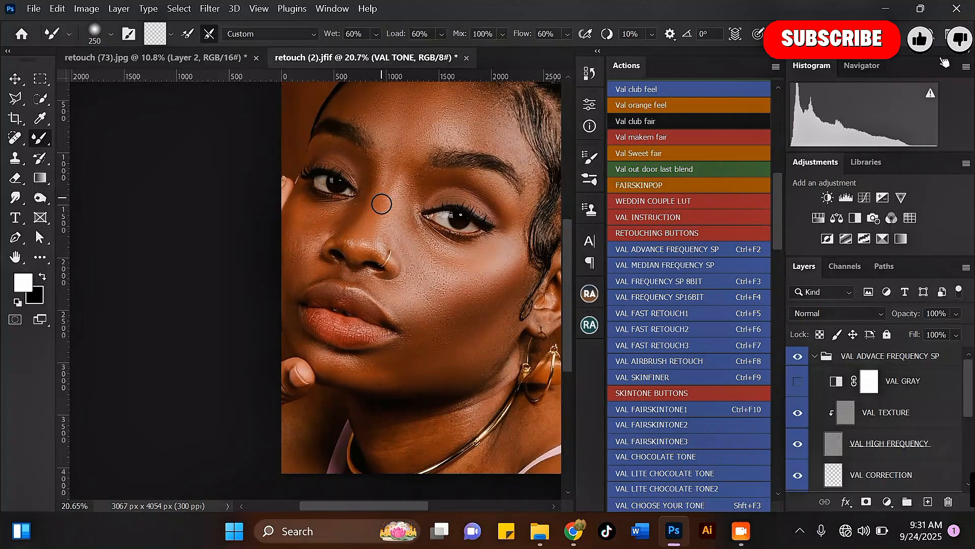
Soften the skin below the far eye and beside the nose with the Mixer Brush at 175 to 300 px.
key("bracketleft")
scroll(373, 230, "up", 3)
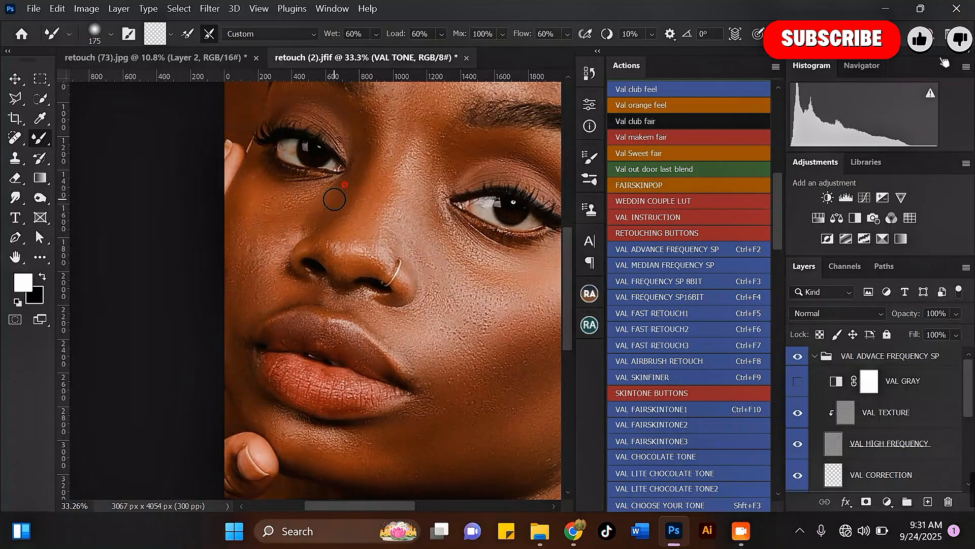
key("bracketright")
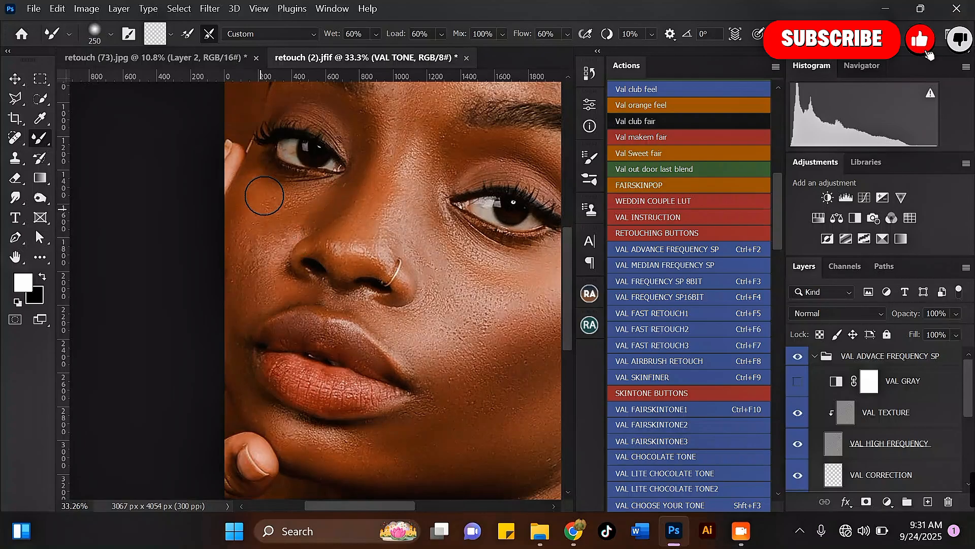
left_click_drag(289, 231, 299, 220)
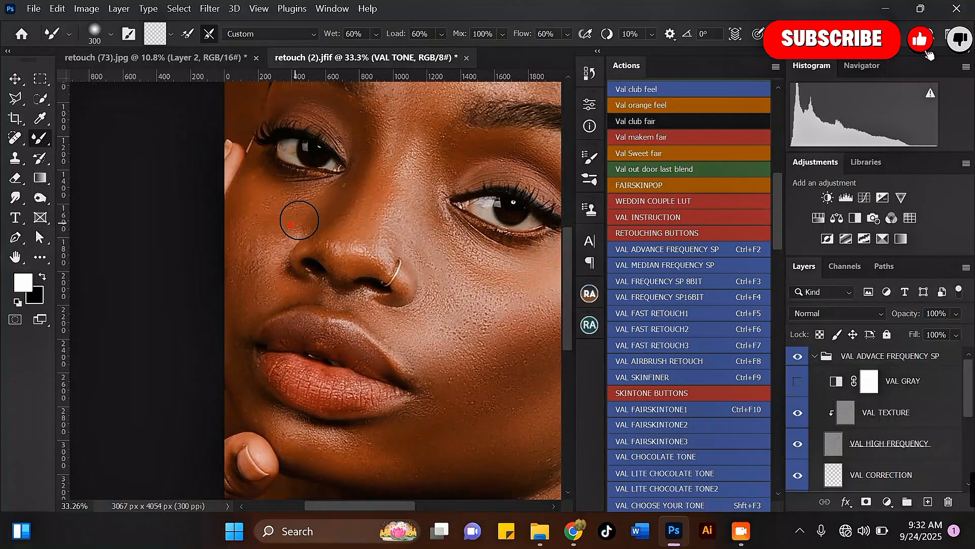
key("bracketleft")
key("bracketleft")
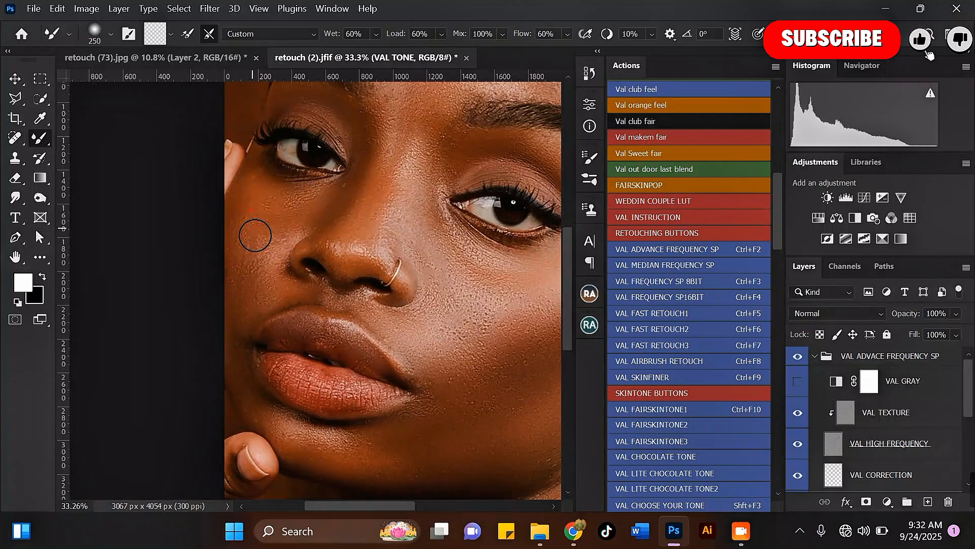
Even out the far cheek tones with the Mixer Brush at 250 to 300 px.
mouse_move(252, 263)
left_mouse_down()
mouse_move(251, 236)
mouse_move(245, 264)
mouse_move(245, 244)
mouse_move(263, 216)
mouse_move(264, 237)
mouse_move(281, 239)
mouse_move(293, 223)
mouse_move(259, 213)
mouse_move(251, 199)
mouse_move(286, 188)
mouse_move(297, 207)
mouse_move(282, 257)
mouse_move(273, 227)
left_mouse_up()
key("bracketright")
key("bracketright")
scroll(301, 200, "down", 3)
scroll(266, 216, "up", 1)
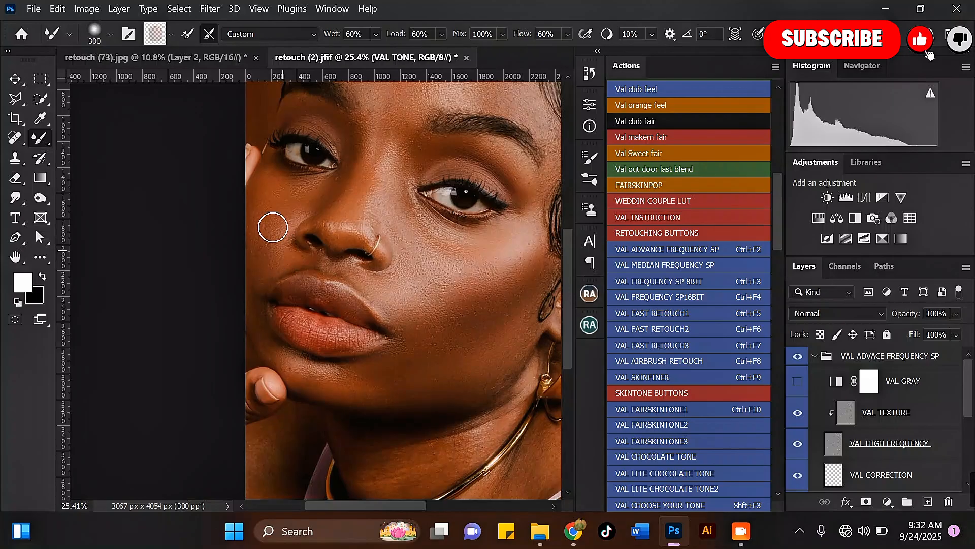
scroll(342, 157, "down", 1)
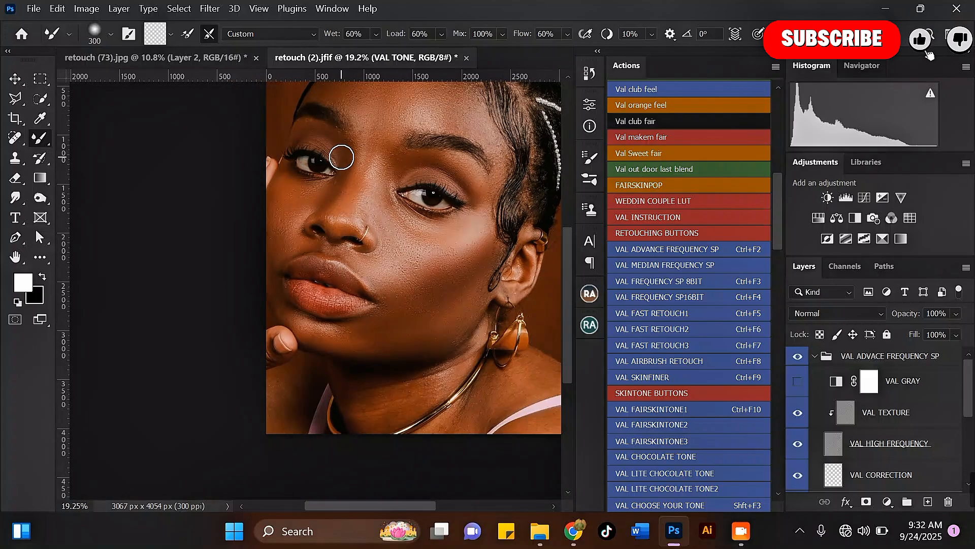
Blend the tones along the nose bridge with the Mixer Brush at 200 px.
scroll(298, 198, "up", 2)
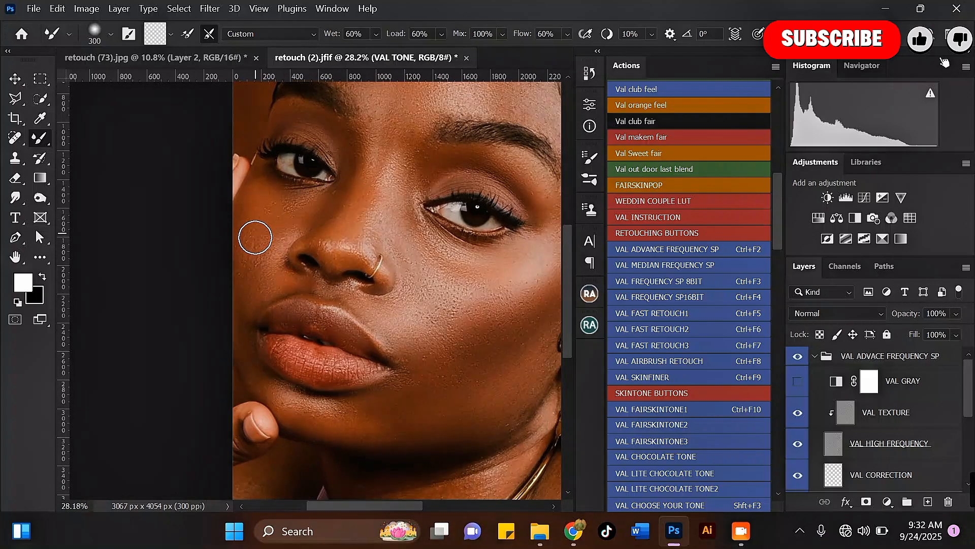
key("bracketleft")
key("bracketleft")
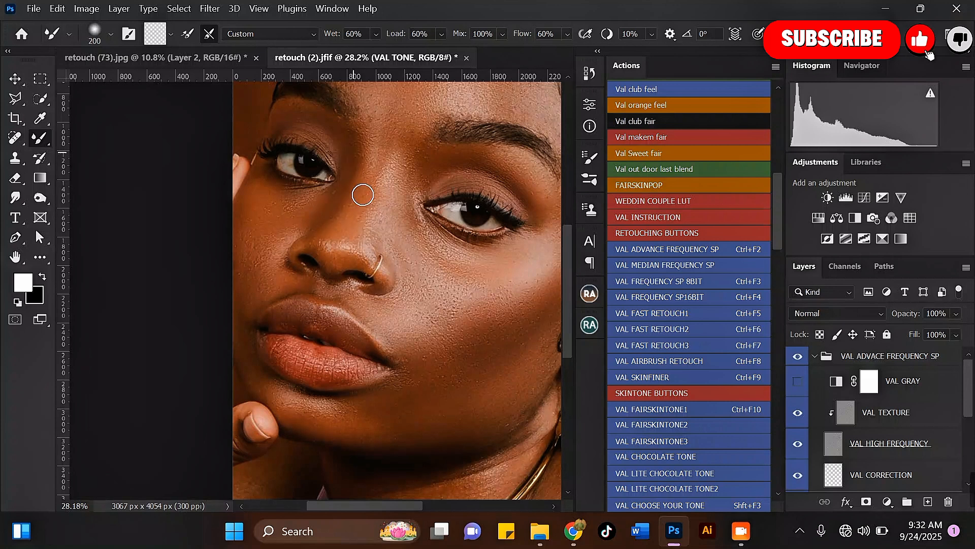
scroll(362, 195, "down", 2)
scroll(342, 183, "up", 1)
Smooth the forehead tones above the eyebrows with the Mixer Brush at 400 px.
key("bracketright")
key("bracketright")
mouse_move(347, 171)
left_mouse_down()
mouse_move(371, 150)
mouse_move(379, 193)
mouse_move(395, 163)
mouse_move(392, 182)
mouse_move(471, 195)
mouse_move(489, 211)
mouse_move(462, 189)
mouse_move(490, 208)
mouse_move(471, 202)
mouse_move(498, 228)
mouse_move(473, 201)
left_mouse_up()
key("bracketleft")
key("bracketright")
scroll(443, 199, "down", 4)
key("bracketright")
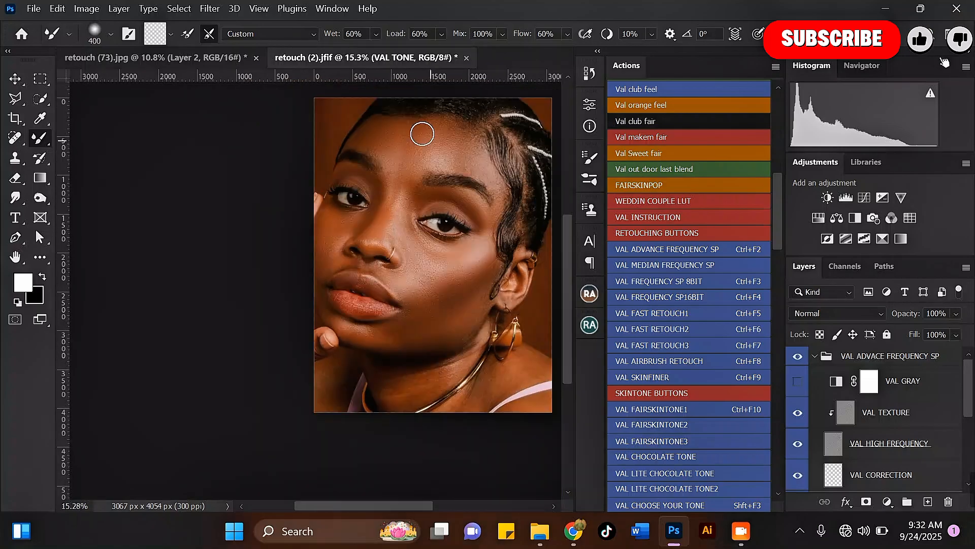
scroll(398, 128, "up", 3)
key("bracketright")
key("bracketleft")
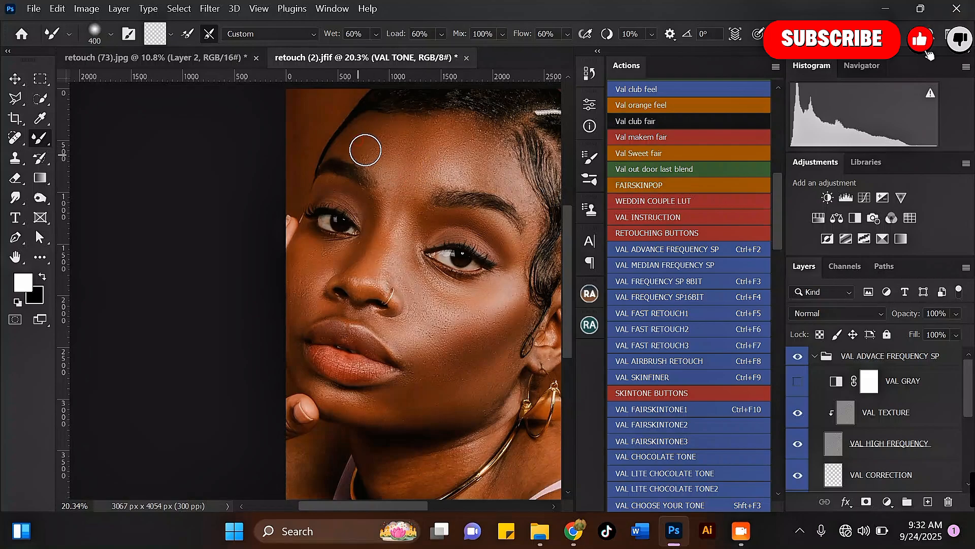
Blend the near cheek's highlight at 500 px and the shadow below it at 400 px with the Mixer Brush.
key("bracketright")
scroll(364, 150, "down", 2)
scroll(437, 306, "up", 2)
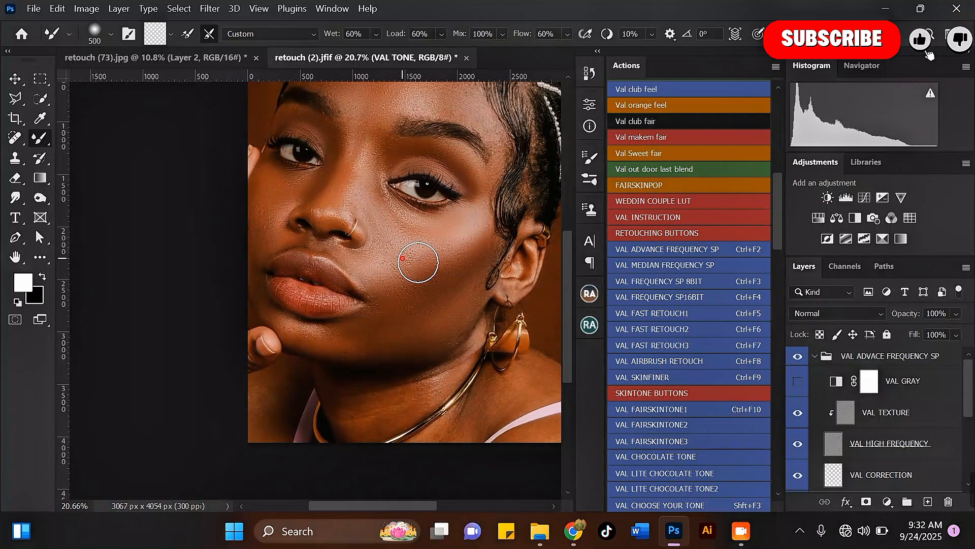
key("bracketleft")
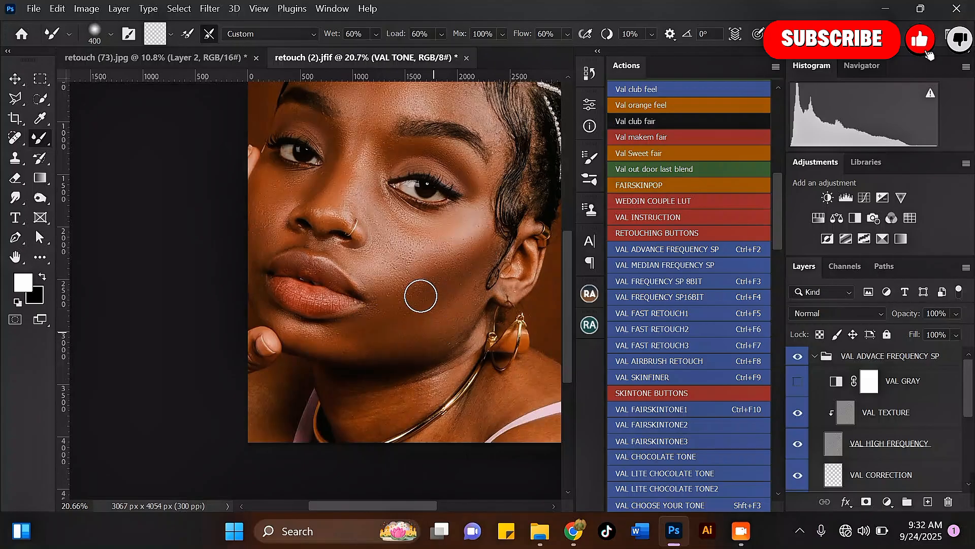
scroll(420, 292, "down", 2)
scroll(355, 325, "down", 3)
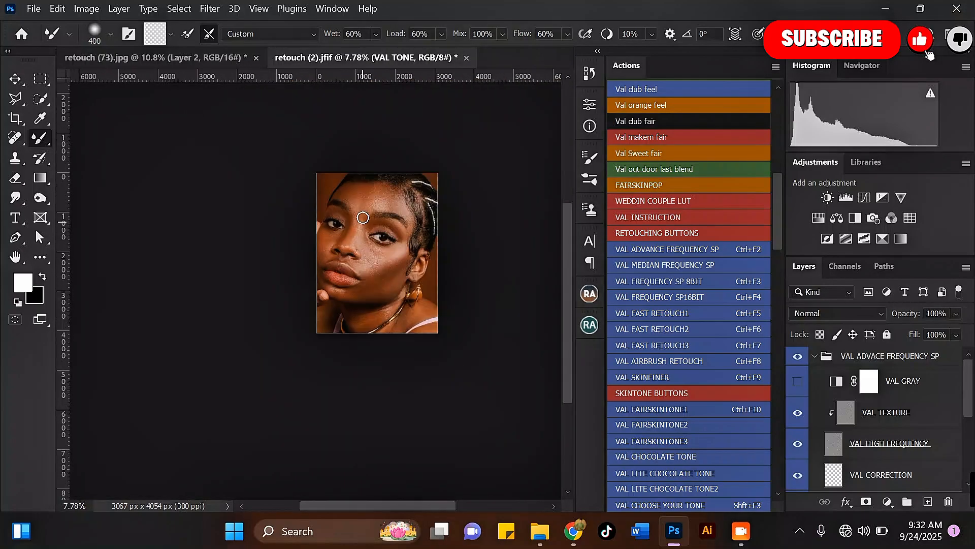
Smooth the neck above the necklace and the shoulder below the earring with the Mixer Brush at 400 px.
scroll(359, 334, "up", 4)
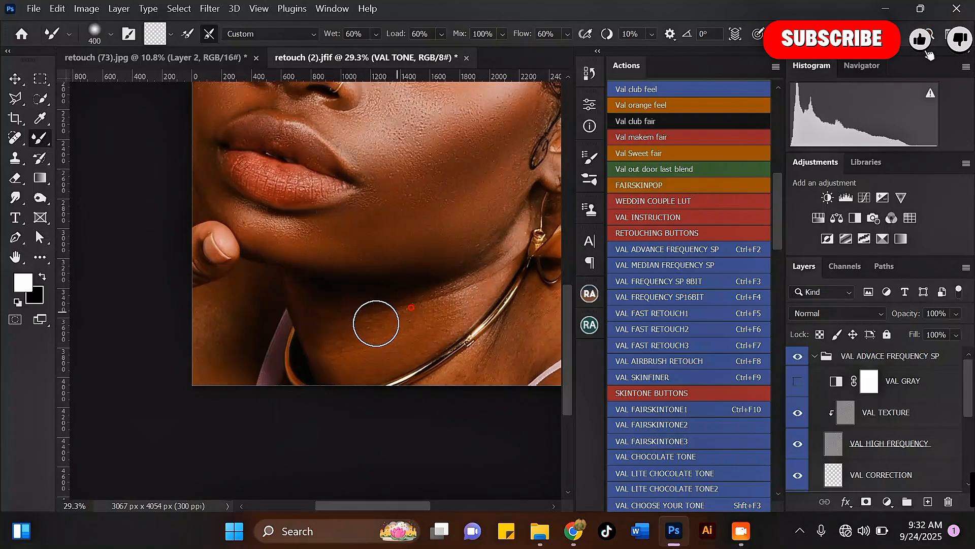
scroll(312, 282, "down", 2)
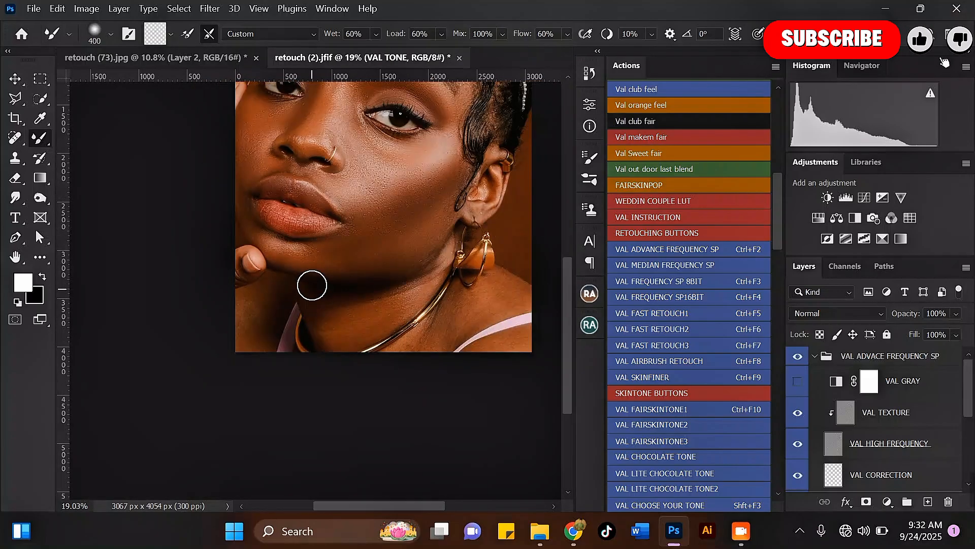
scroll(438, 308, "up", 2)
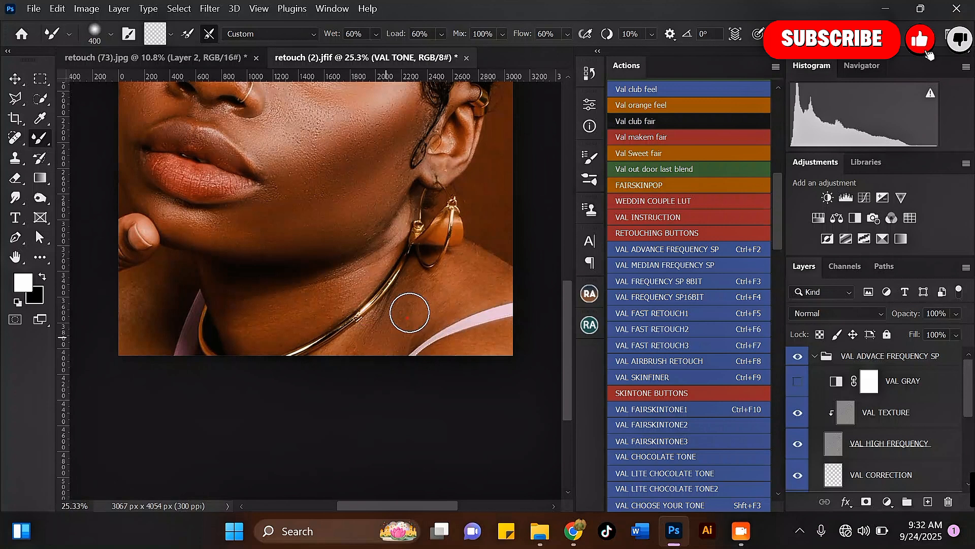
key("bracketleft")
scroll(484, 355, "down", 2)
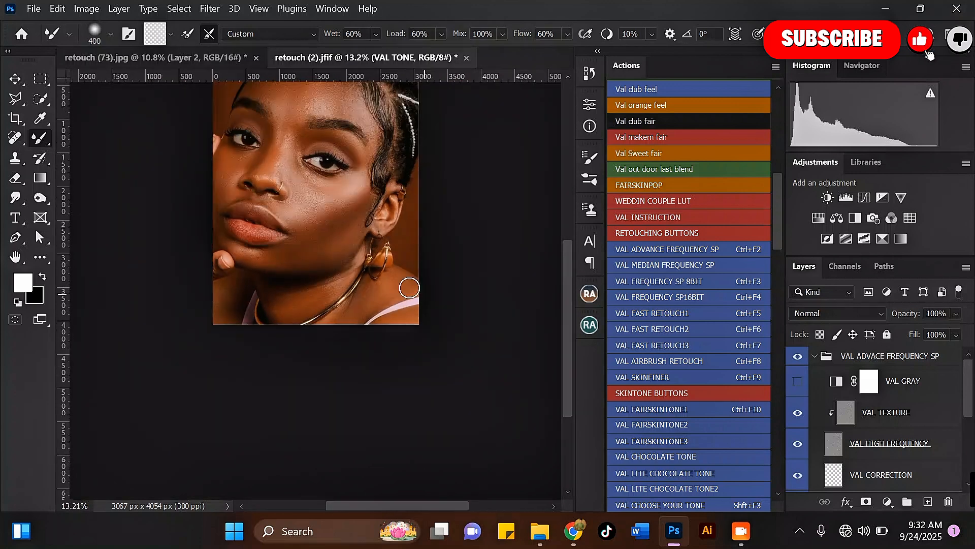
Blend the neck below the jawline near the earring with the Mixer Brush at 200 px.
scroll(338, 244, "up", 1)
scroll(338, 245, "up", 1)
key("bracketleft")
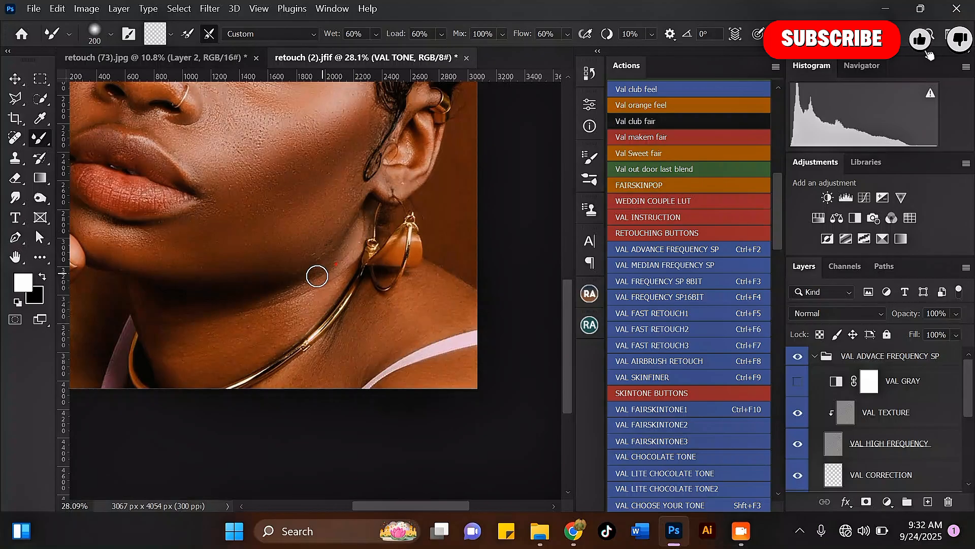
key("bracketright")
scroll(472, 313, "down", 3)
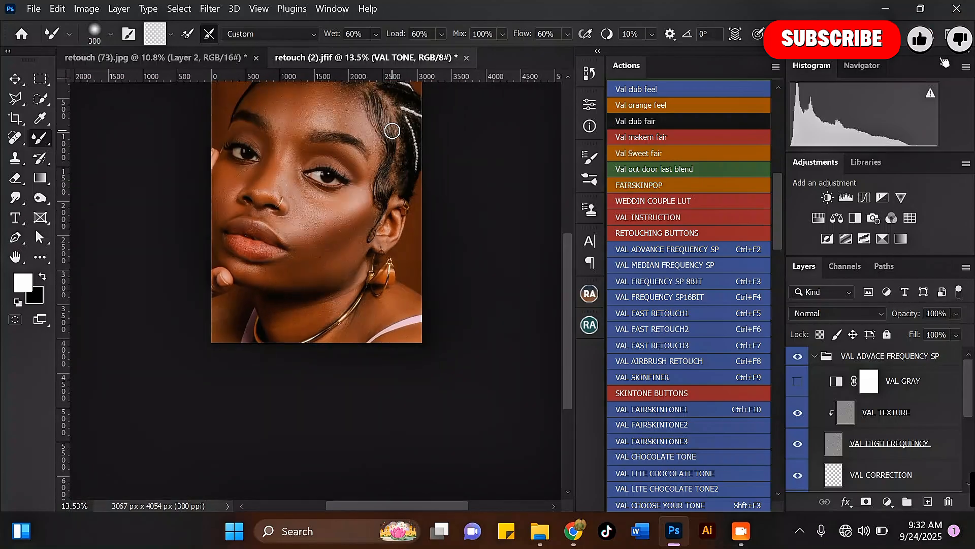
Even out the forehead from between the eyebrows up to the hairline with the Mixer Brush at 500 px.
key("bracketright")
scroll(280, 115, "up", 2)
scroll(496, 245, "down", 1)
scroll(241, 196, "up", 3)
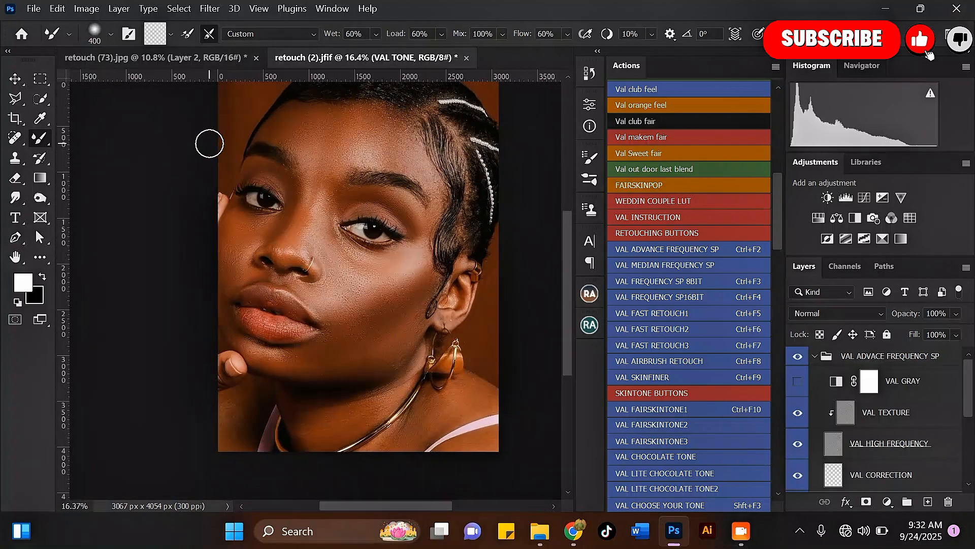
scroll(296, 161, "up", 3)
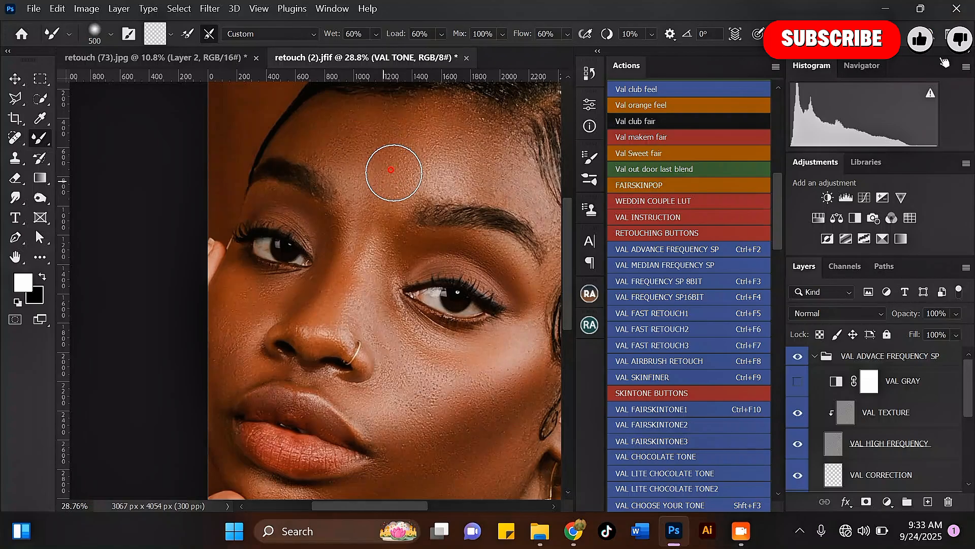
scroll(382, 152, "down", 1)
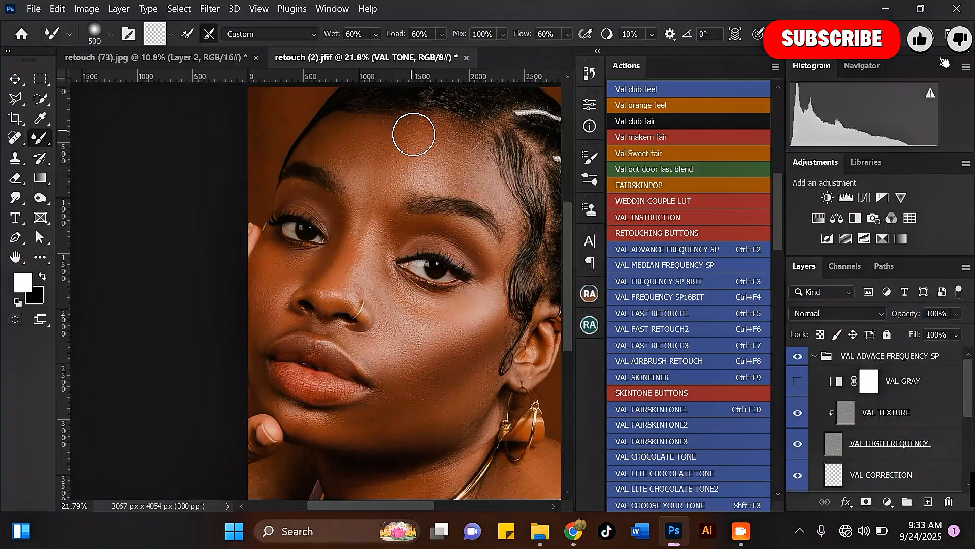
scroll(426, 153, "down", 2)
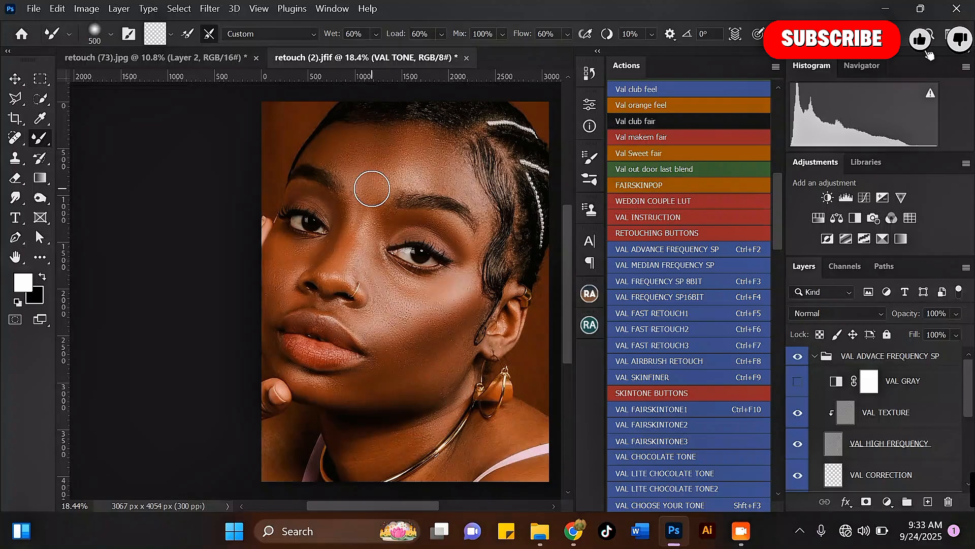
Smooth the upper forehead near the hairline with the Mixer Brush at 600 px.
scroll(373, 142, "down", 3)
scroll(413, 130, "up", 2)
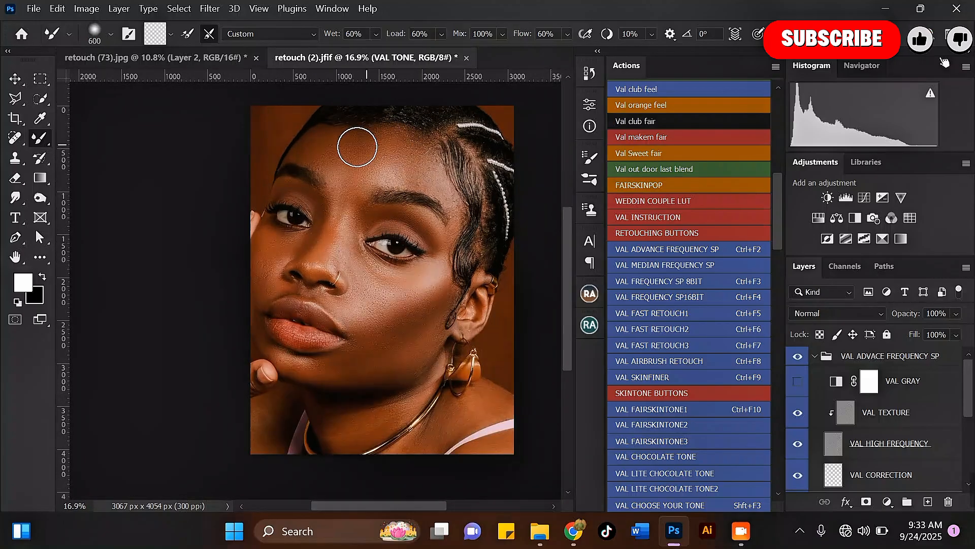
scroll(421, 127, "down", 2)
scroll(402, 127, "up", 5)
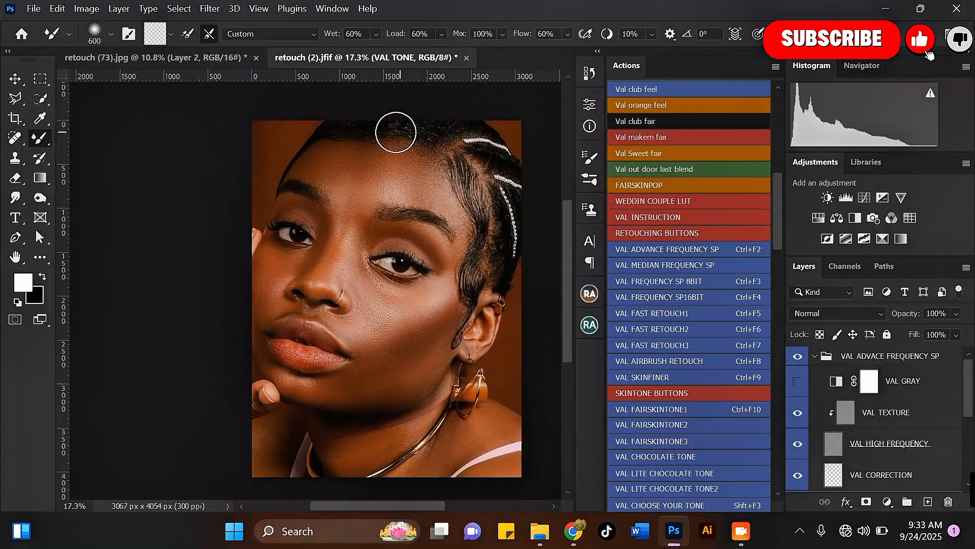
Blend the middle of the forehead above the eyebrows with the Mixer Brush at 400 and 600 px.
key("bracketleft")
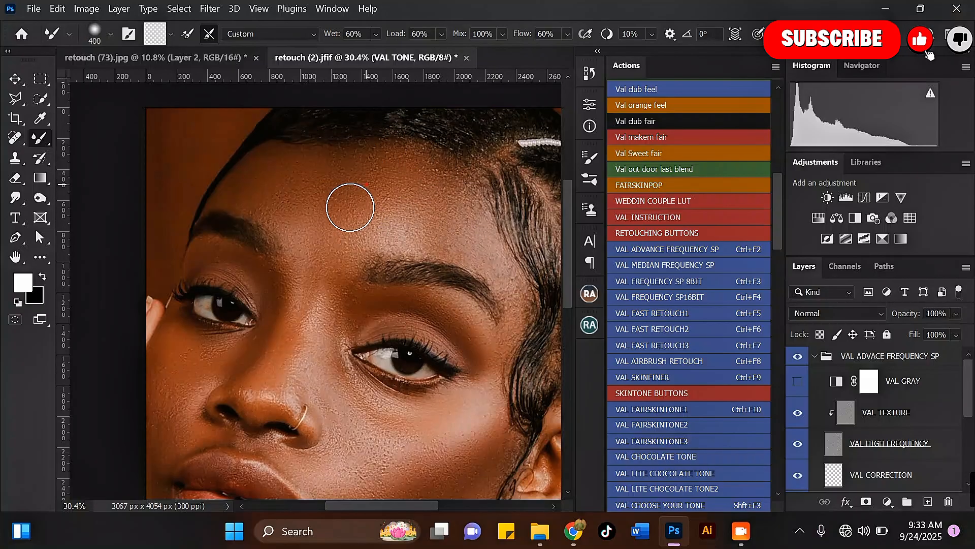
scroll(355, 203, "down", 3)
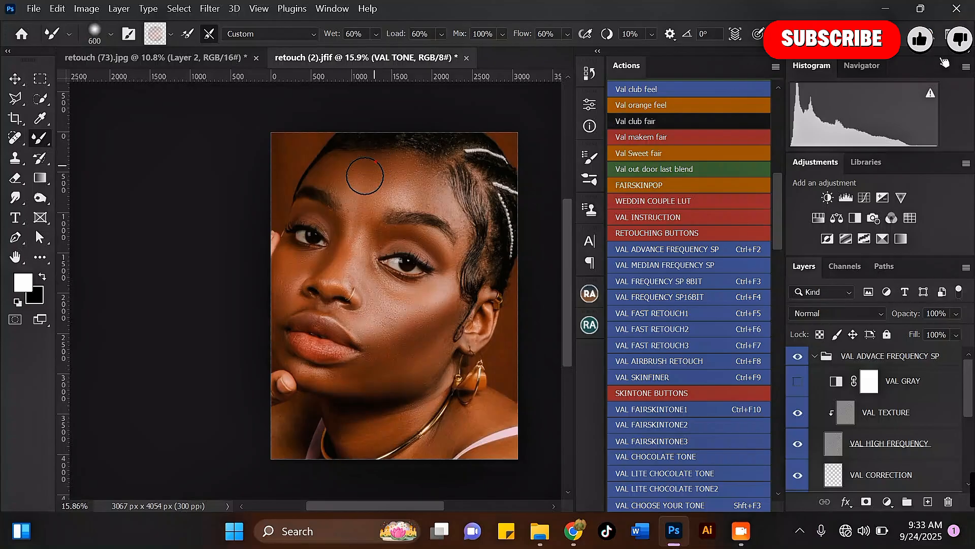
key("bracketleft")
scroll(427, 154, "down", 3)
scroll(421, 147, "up", 2)
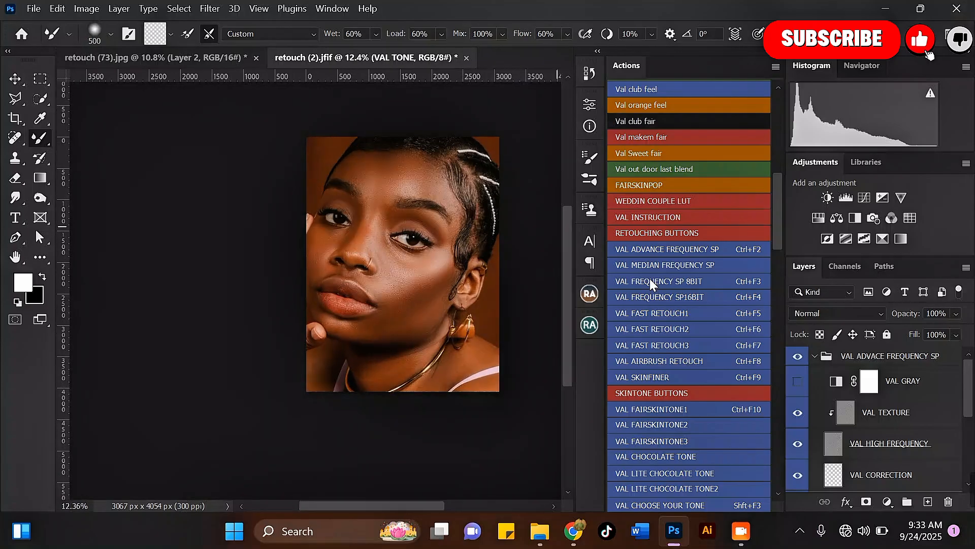
Compare the portrait with and without the VAL ADVACE FREQUENCY SP group.
left_click(798, 356)
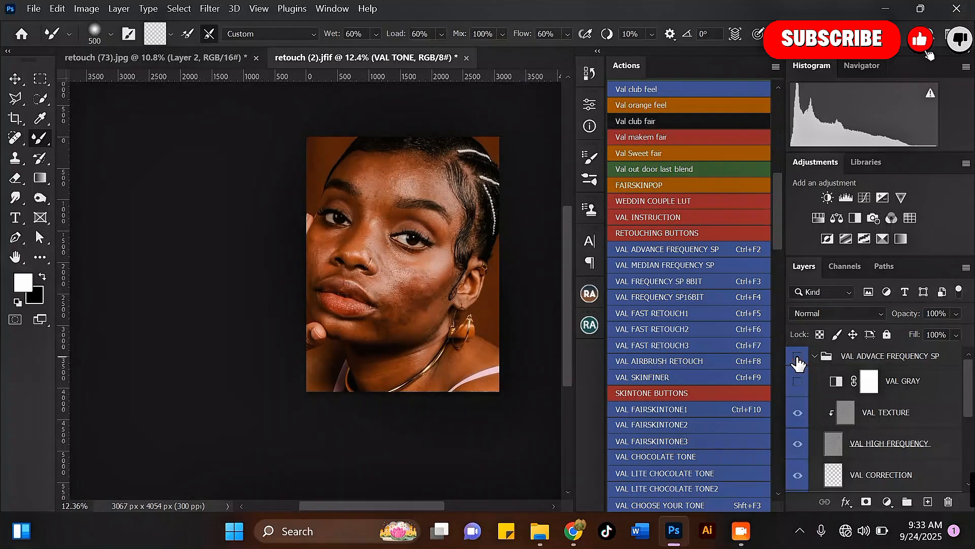
left_click(797, 358)
left_click(798, 357)
left_click(797, 357)
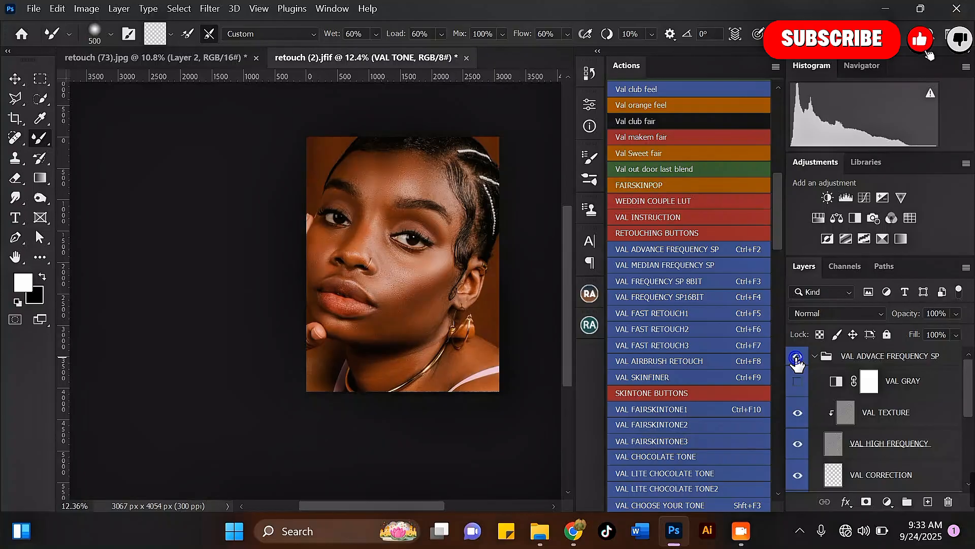
Smooth the forehead from its centre down to the eyebrow and across to the temple with the Mixer Brush at 500 and 400 px.
scroll(385, 163, "up", 1)
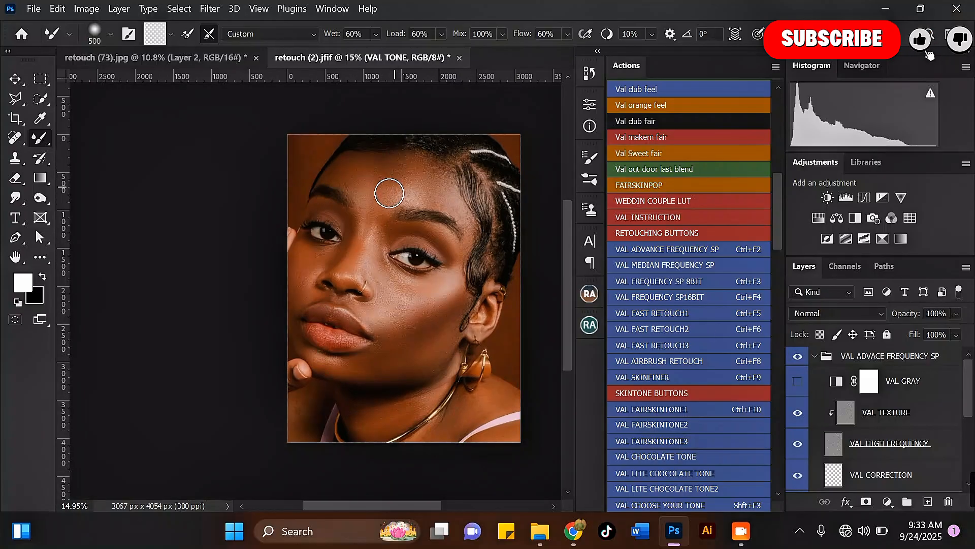
mouse_move(365, 168)
left_mouse_down()
mouse_move(361, 189)
mouse_move(364, 160)
mouse_move(369, 178)
mouse_move(434, 220)
left_mouse_up()
key("bracketleft")
mouse_move(384, 165)
left_mouse_down()
mouse_move(393, 187)
mouse_move(392, 160)
mouse_move(405, 173)
mouse_move(405, 161)
mouse_move(371, 193)
mouse_move(365, 169)
mouse_move(381, 159)
mouse_move(395, 171)
mouse_move(406, 159)
mouse_move(420, 225)
mouse_move(416, 183)
left_mouse_up()
scroll(419, 185, "down", 2)
key("bracketright")
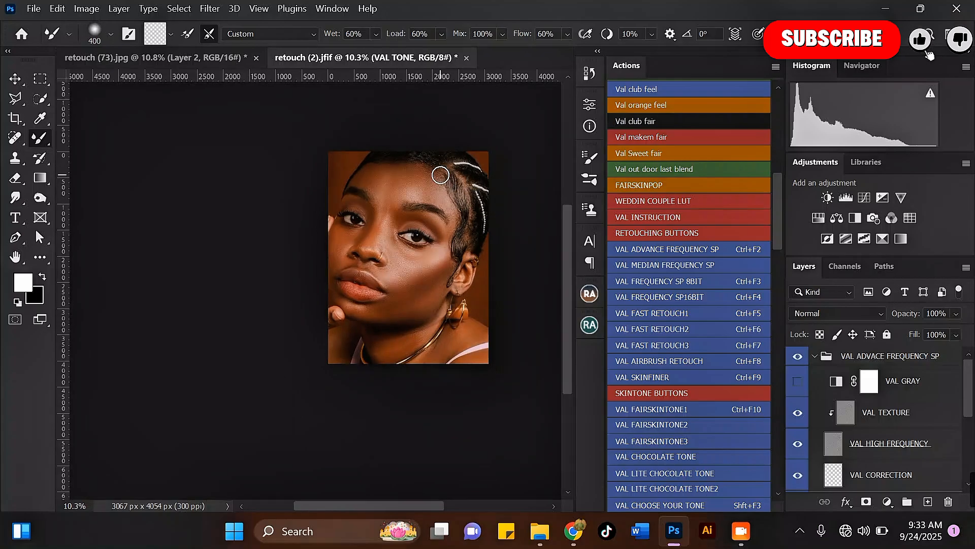
scroll(441, 173, "up", 1)
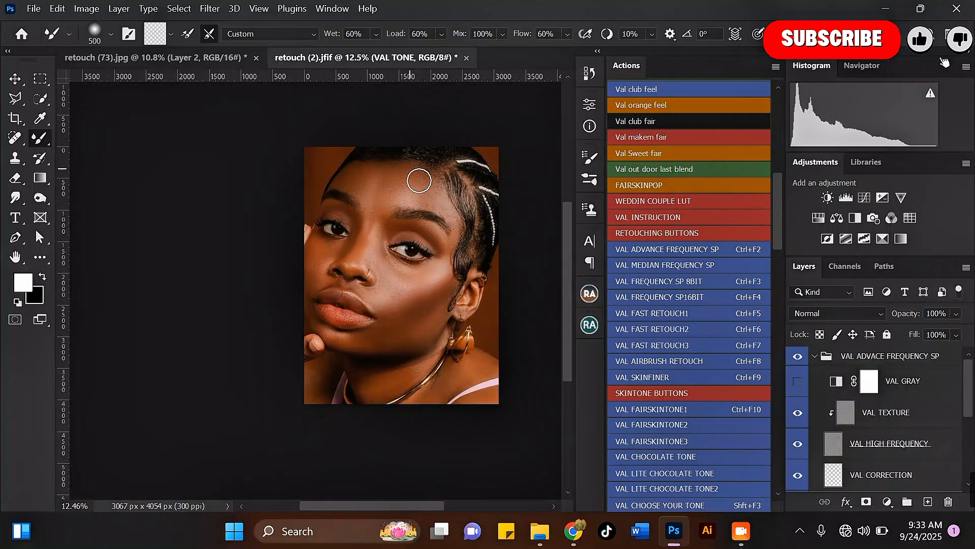
scroll(414, 174, "down", 1)
scroll(412, 261, "up", 2)
scroll(412, 261, "up", 1)
Smooth the cheek below the eye nearest the ear with the Mixer Brush at 400 px.
key("bracketleft")
key("bracketleft")
key("bracketleft")
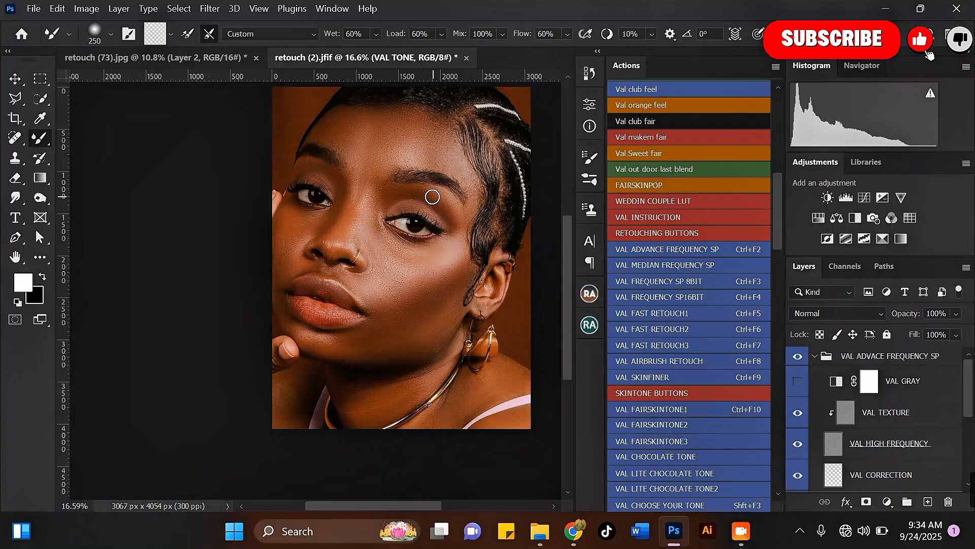
scroll(431, 196, "down", 1)
key("bracketright")
key("bracketright")
mouse_move(415, 238)
left_mouse_down()
mouse_move(406, 259)
mouse_move(385, 244)
mouse_move(396, 273)
left_mouse_up()
key("bracketright")
key("bracketleft")
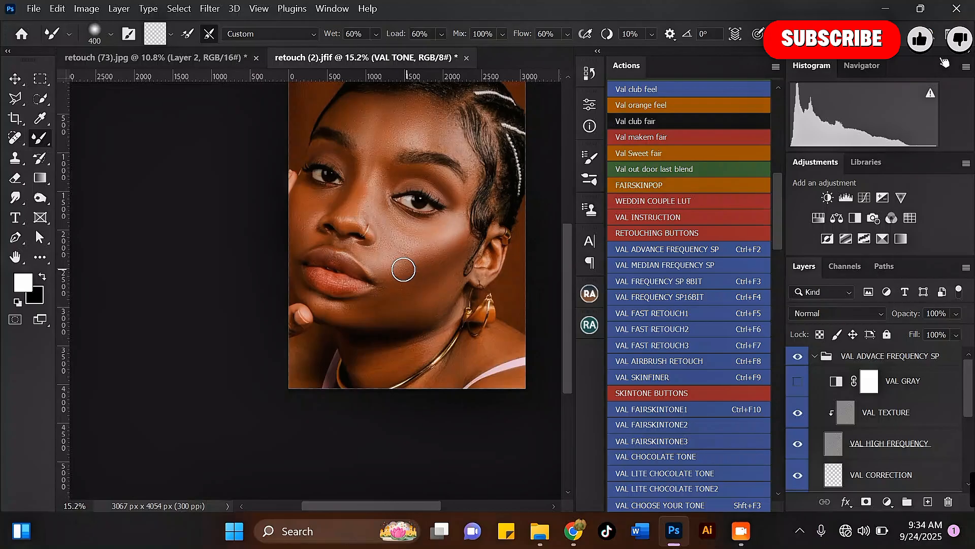
Blend the skin above the corner of the mouth at 250 px and below the lower lip at 200 px.
key("bracketleft")
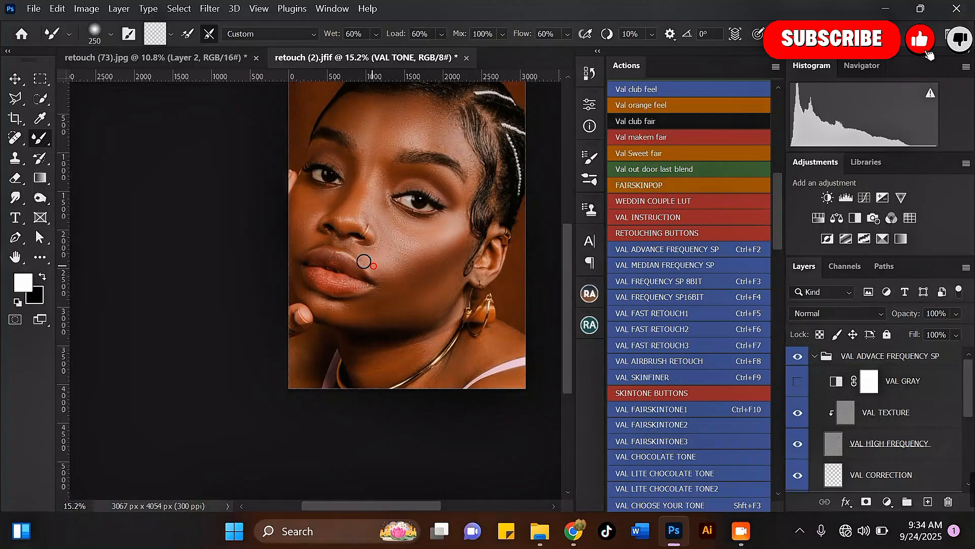
scroll(359, 250, "up", 2)
key("bracketleft")
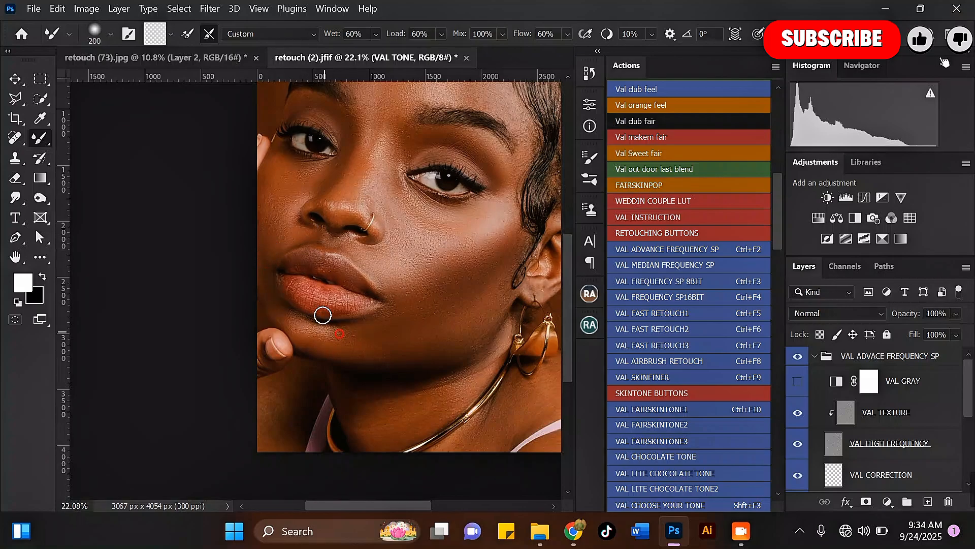
Even out the lower cheek beside the mouth with the Mixer Brush at 500 px.
key("bracketright")
scroll(325, 232, "down", 2)
scroll(420, 294, "up", 2)
key("bracketright")
key("bracketright")
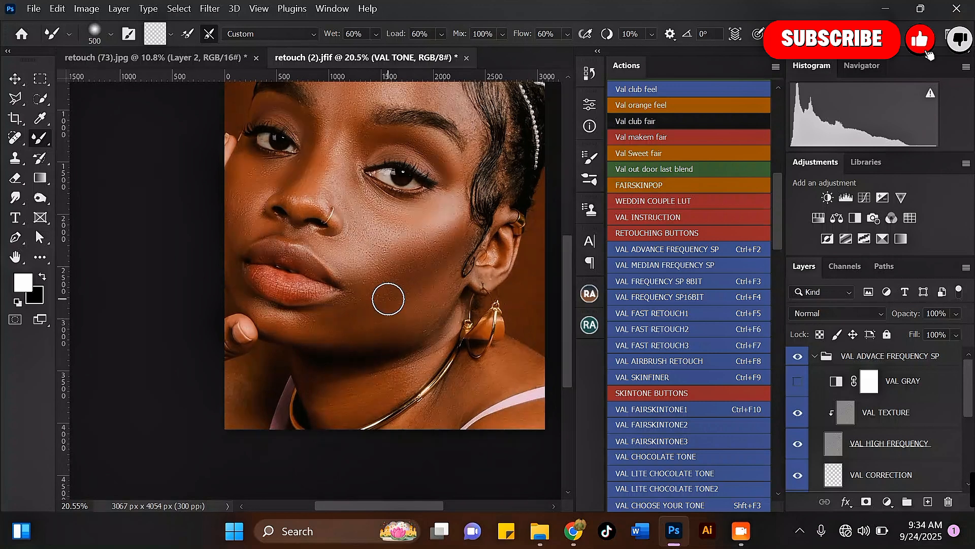
Refine the skin between the mouth corner and the jaw with the Mixer Brush at 250 px.
scroll(361, 307, "up", 2)
key("bracketleft")
key("bracketleft")
key("bracketleft")
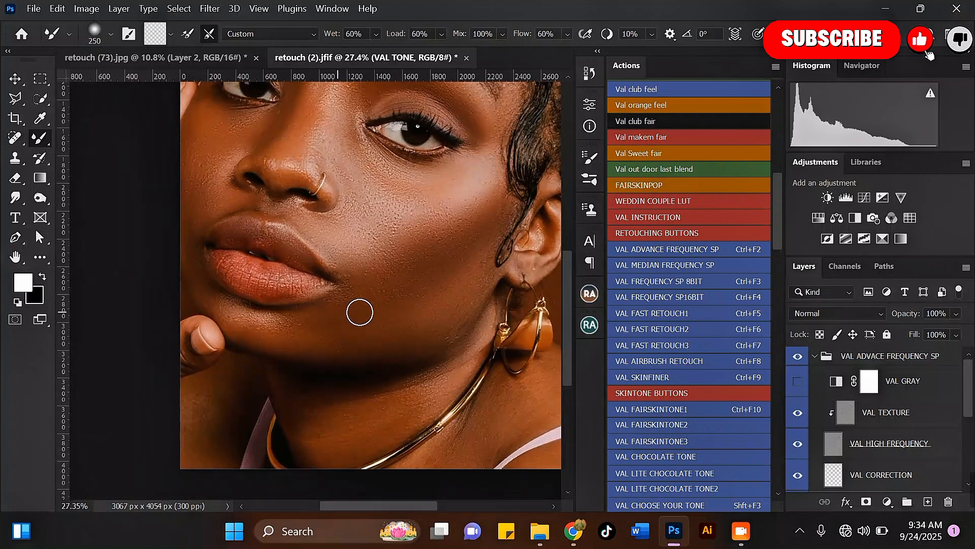
scroll(389, 314, "down", 2)
scroll(407, 299, "down", 1)
scroll(390, 135, "up", 4)
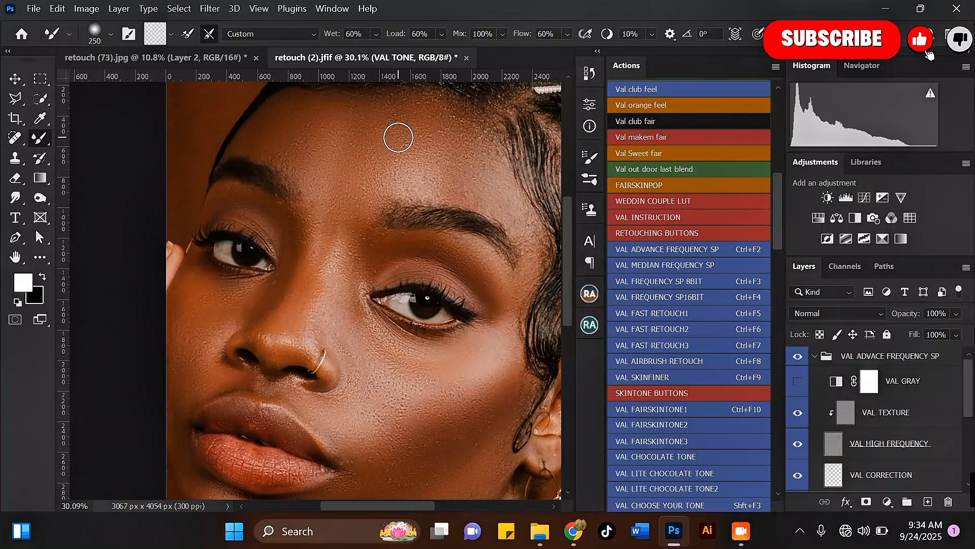
scroll(392, 188, "down", 8)
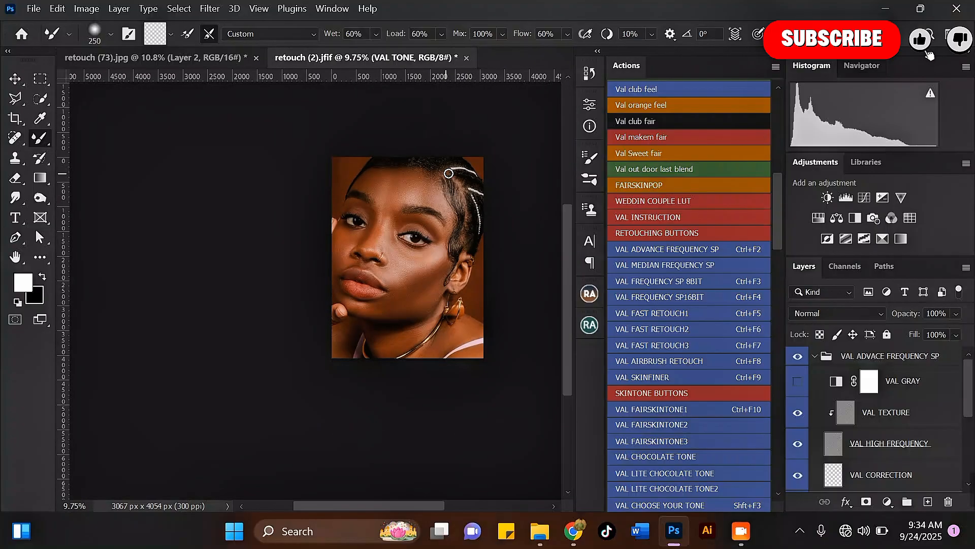
scroll(430, 311, "up", 2)
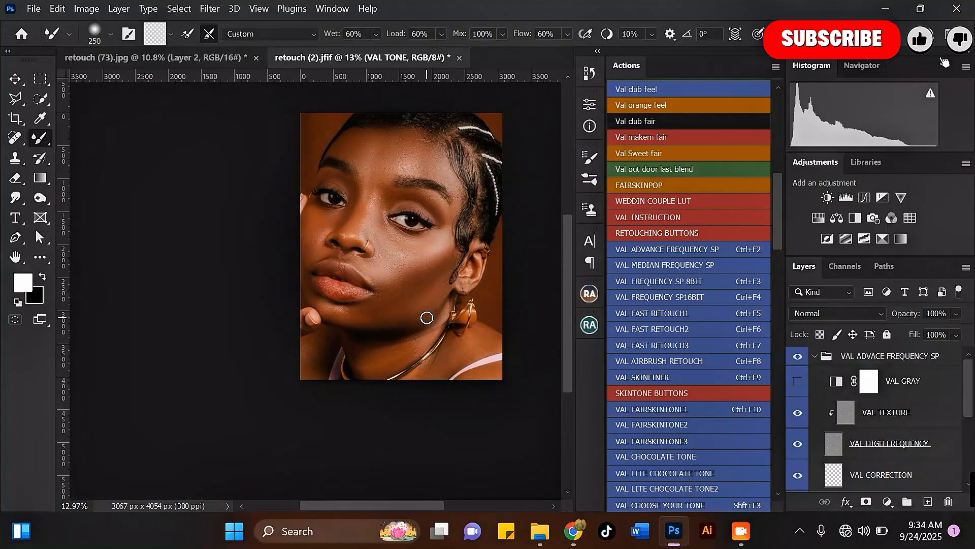
Smooth the lower cheek and the jaw below it with the Mixer Brush at 400 px.
scroll(416, 314, "up", 2)
key("bracketright")
key("bracketright")
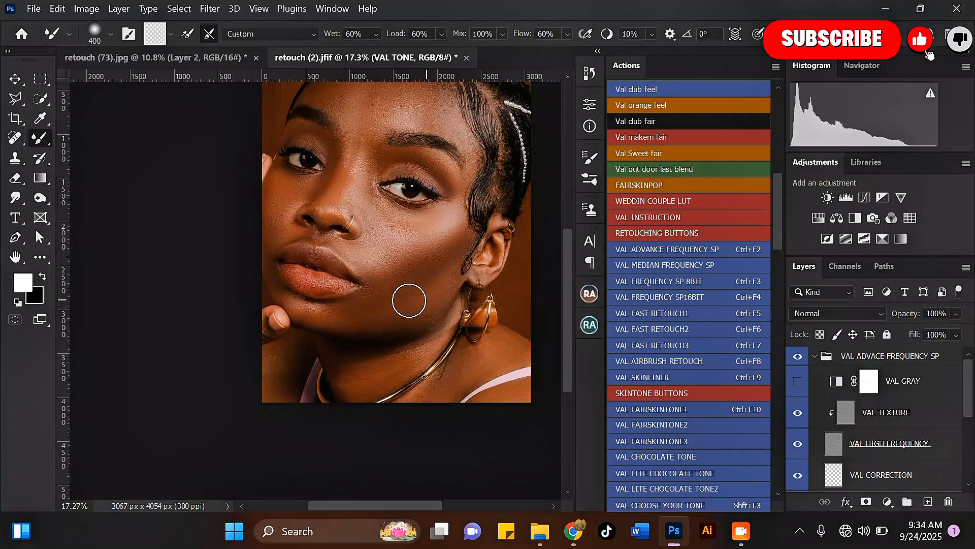
scroll(432, 277, "down", 2)
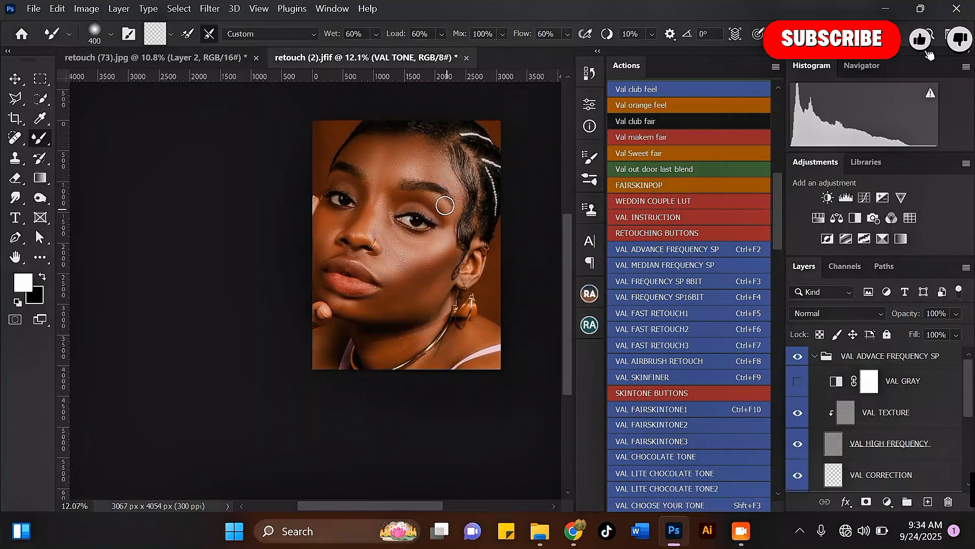
scroll(429, 279, "up", 2)
key("bracketright")
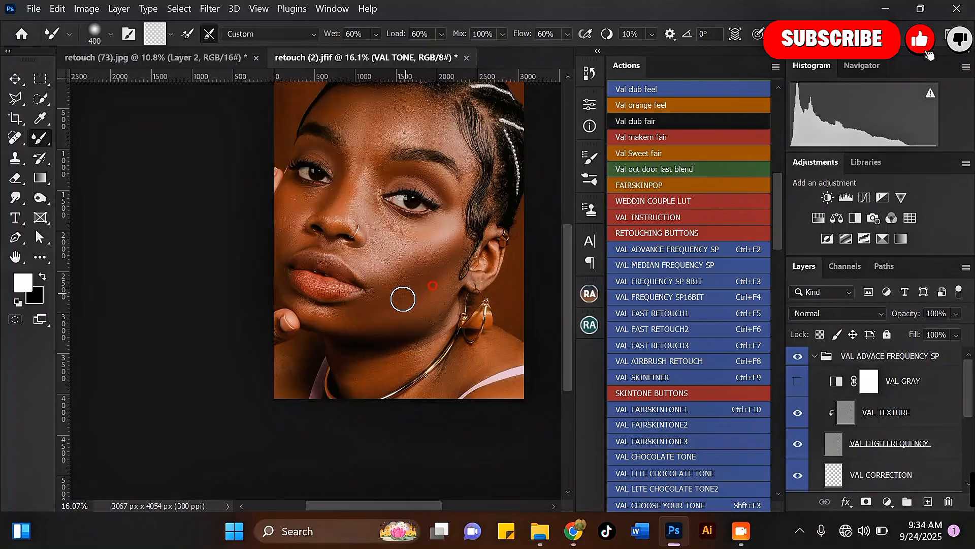
scroll(403, 299, "down", 2)
scroll(391, 305, "up", 2)
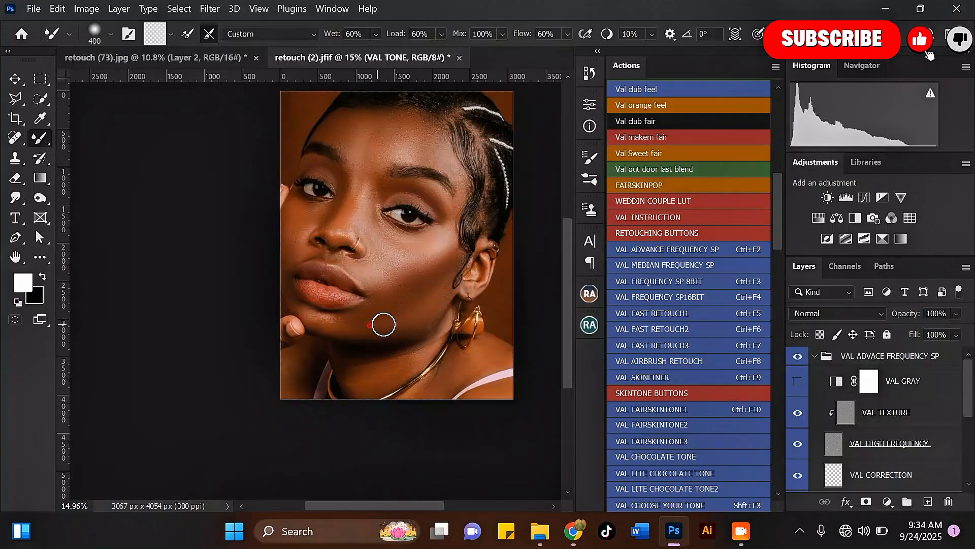
scroll(387, 322, "down", 2)
scroll(362, 138, "up", 2)
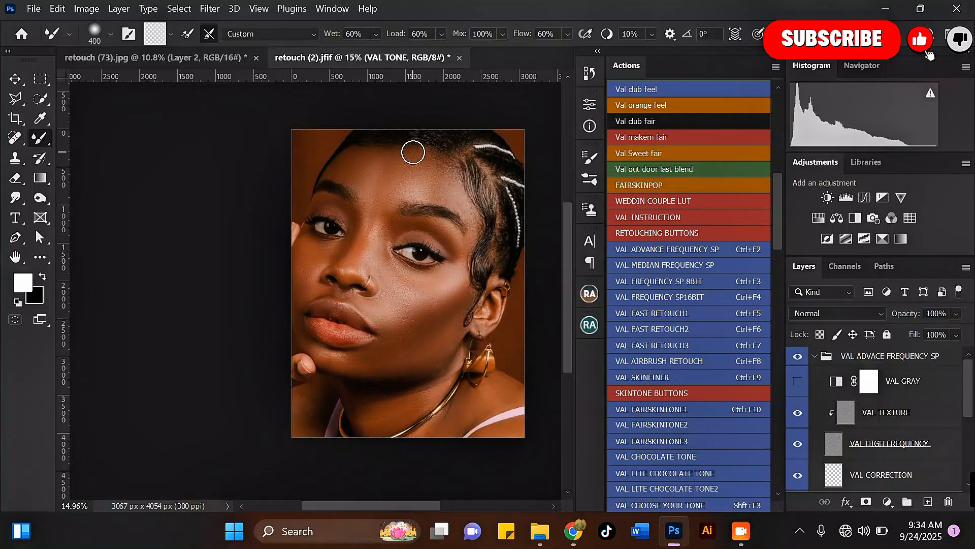
Blend the forehead near the temple at 400 px and the outer cheekbone by the ear at 300 px.
scroll(417, 152, "up", 3)
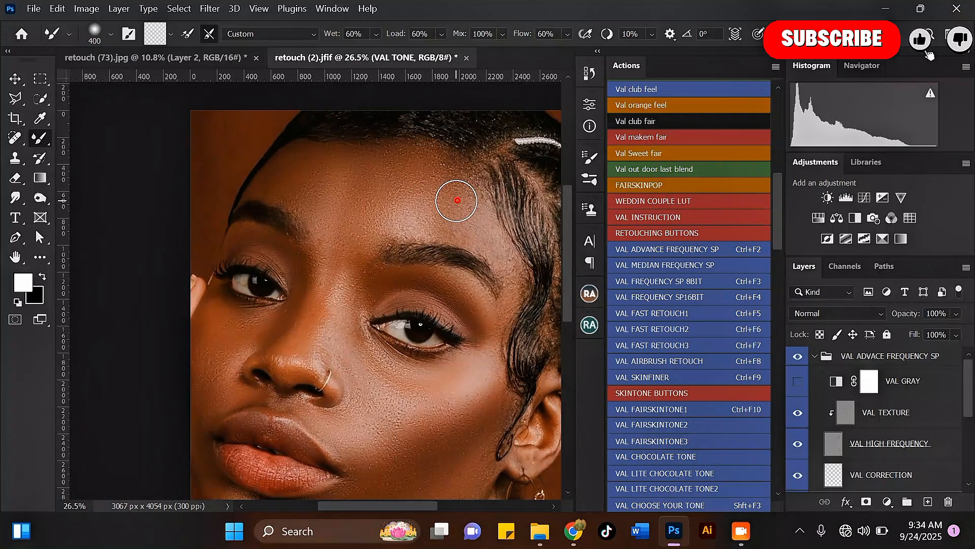
scroll(443, 192, "down", 3)
scroll(463, 348, "up", 2)
key("[")
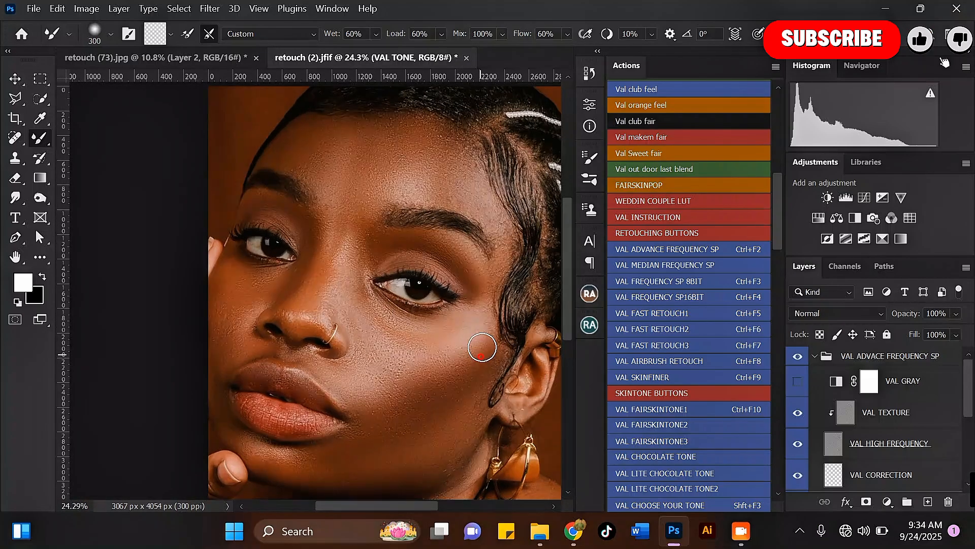
Soften the skin directly under the eye nearest the ear with the Mixer Brush at 200 px.
scroll(439, 349, "down", 2)
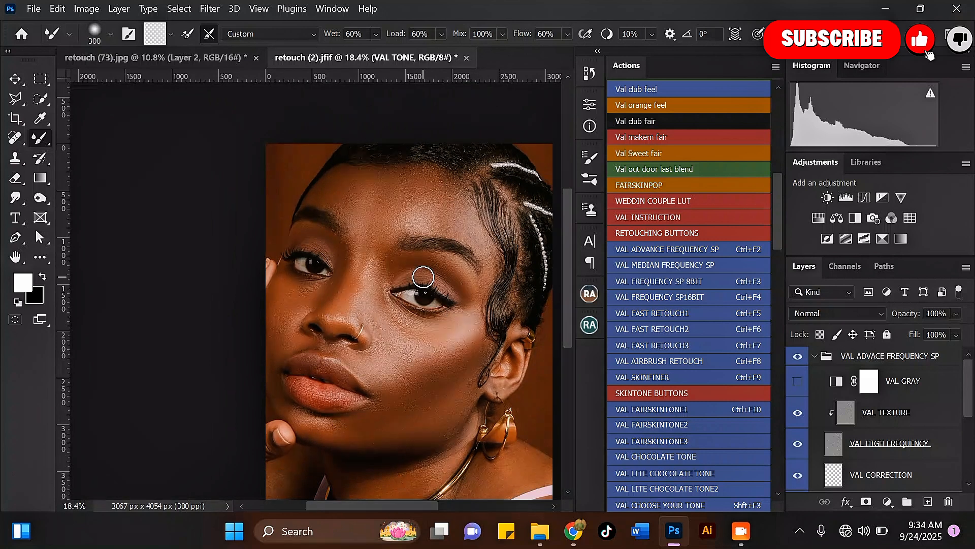
scroll(423, 277, "up", 1)
key("[")
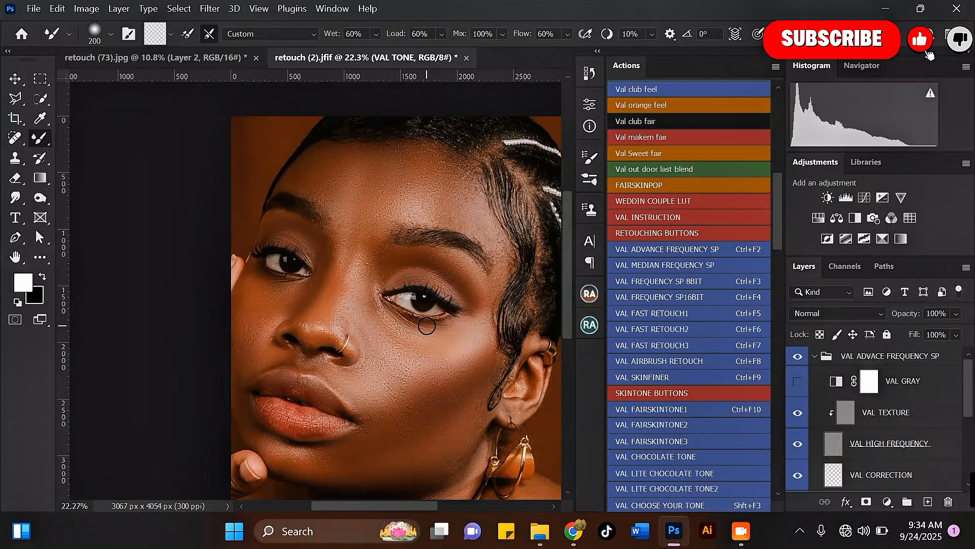
Switch the VAL ADVACE FREQUENCY SP group off and on repeatedly to compare the whole retouch with the original, leaving it on.
scroll(427, 326, "down", 3)
scroll(420, 214, "down", 2)
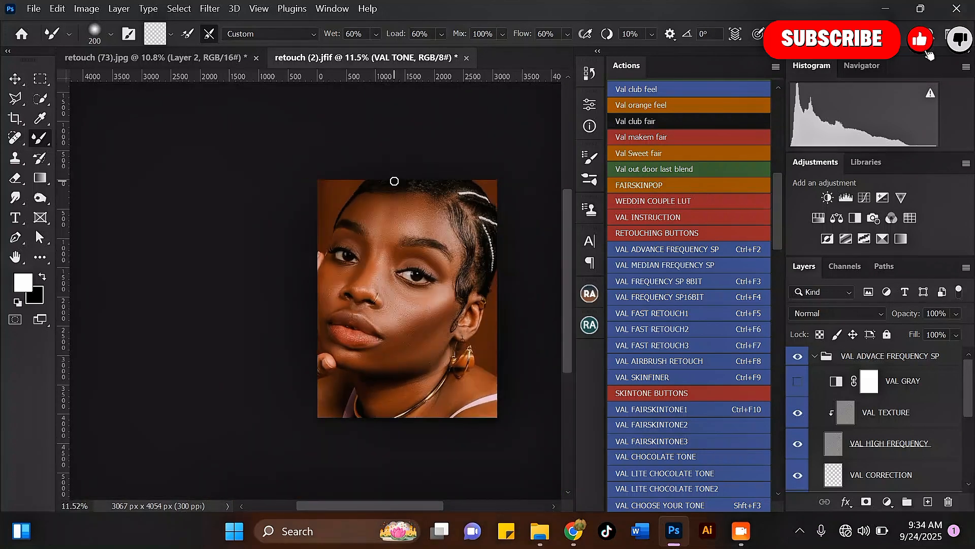
scroll(410, 308, "up", 1)
scroll(410, 308, "up", 1)
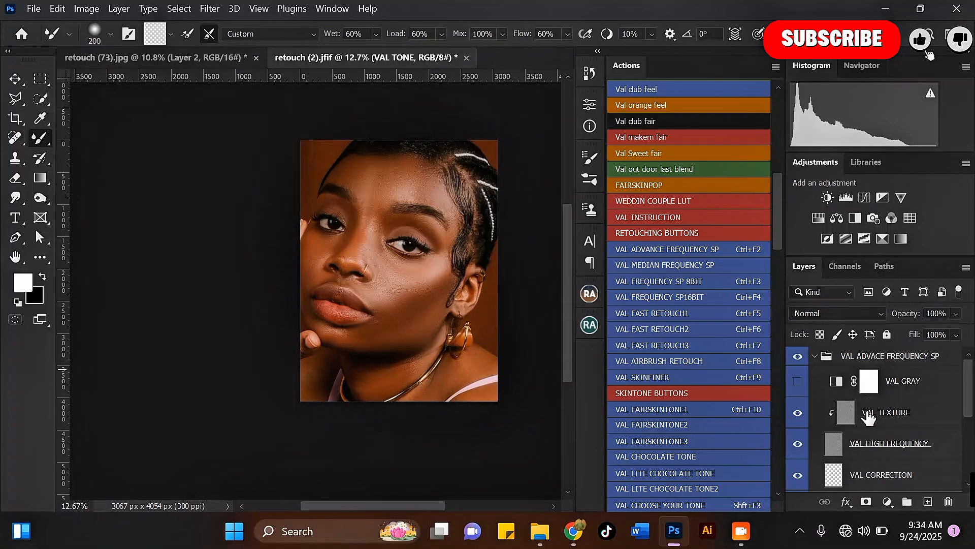
left_click(796, 359)
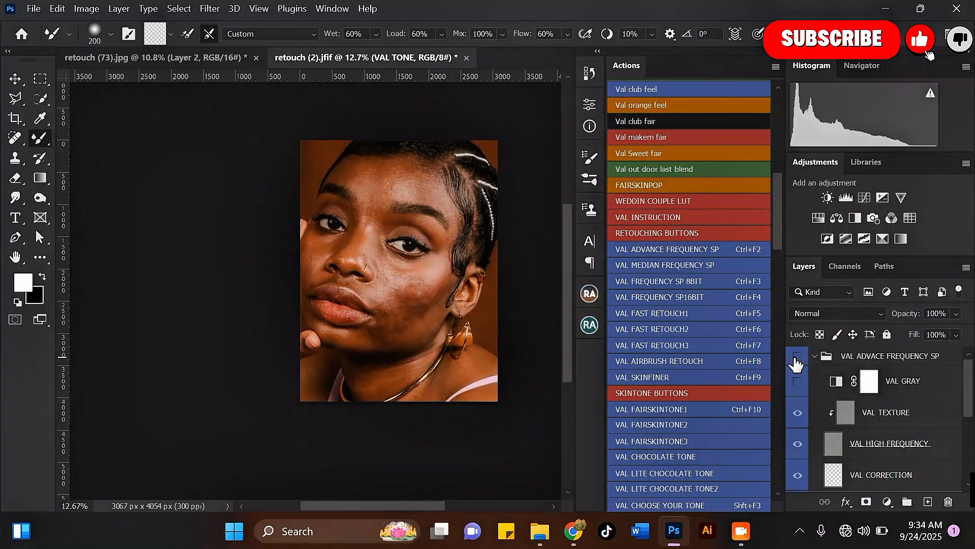
left_click(796, 358)
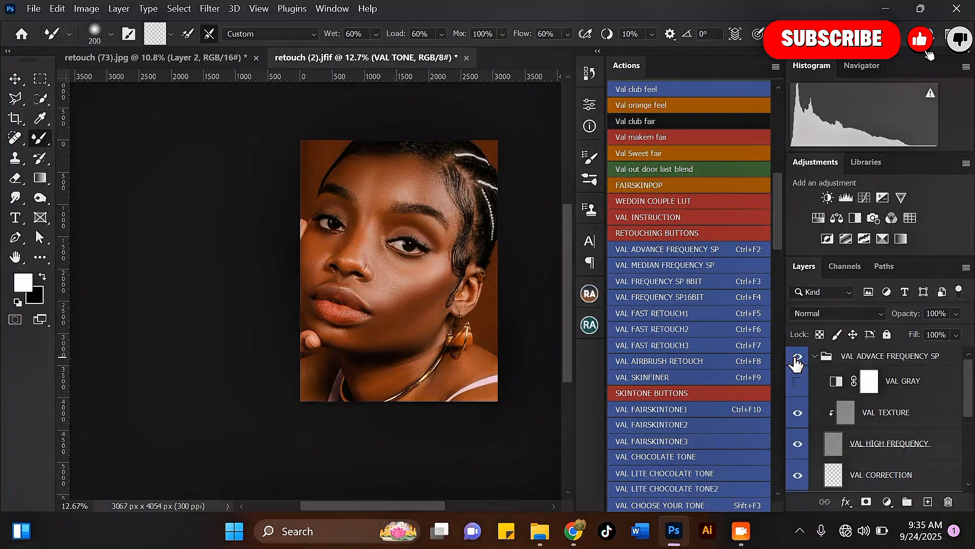
left_click(796, 360)
left_click(796, 358)
left_click(796, 358)
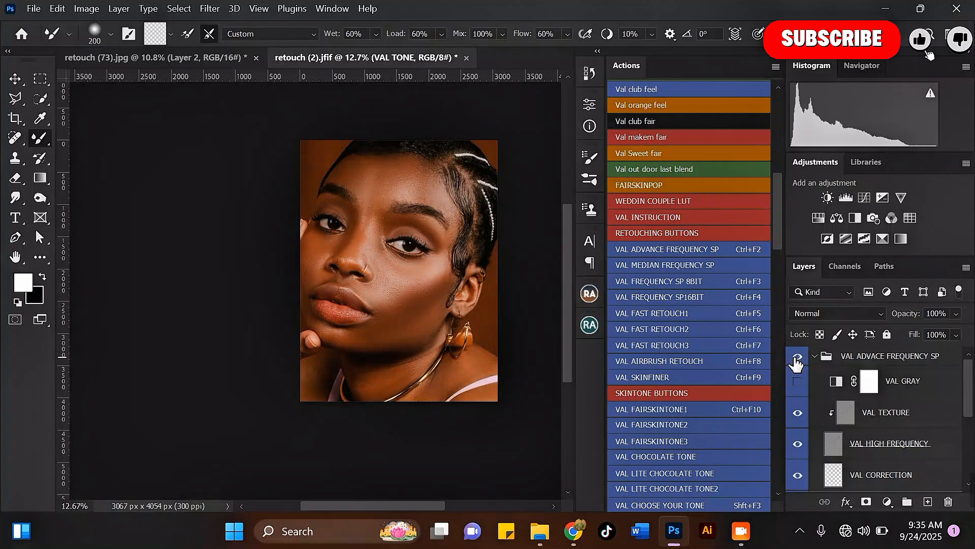
left_click(796, 358)
left_click(796, 358)
left_click(796, 358)
left_click(796, 359)
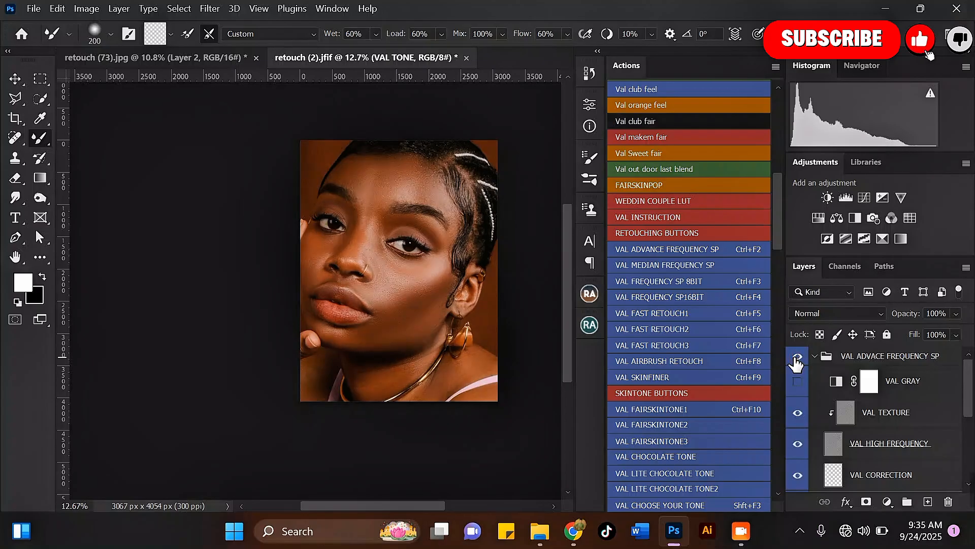
left_click(796, 358)
left_click(796, 359)
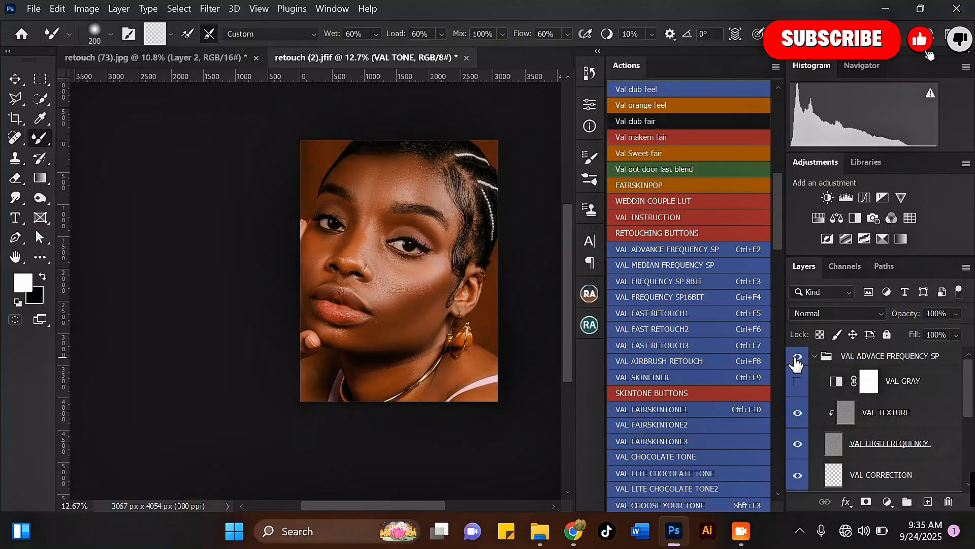
left_click(796, 358)
left_click(796, 358)
scroll(414, 279, "up", 3)
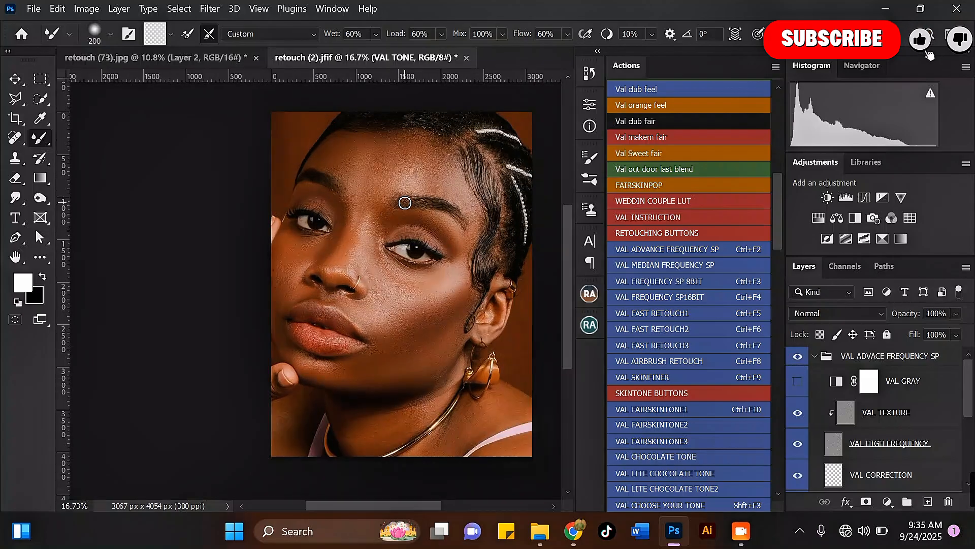
scroll(411, 231, "up", 2)
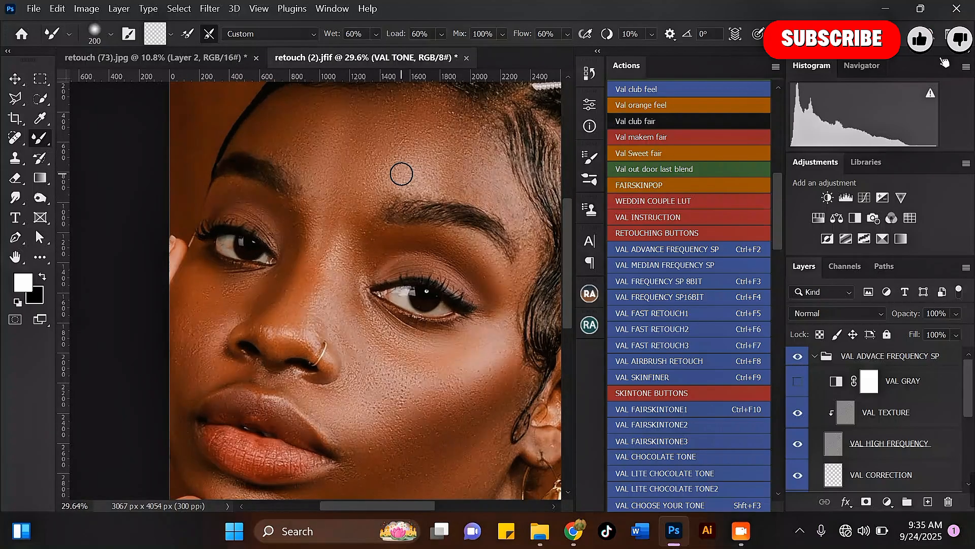
Collapse the VAL ADVACE FREQUENCY SP group and inspect the smoothed face at several magnifications.
scroll(288, 252, "down", 3)
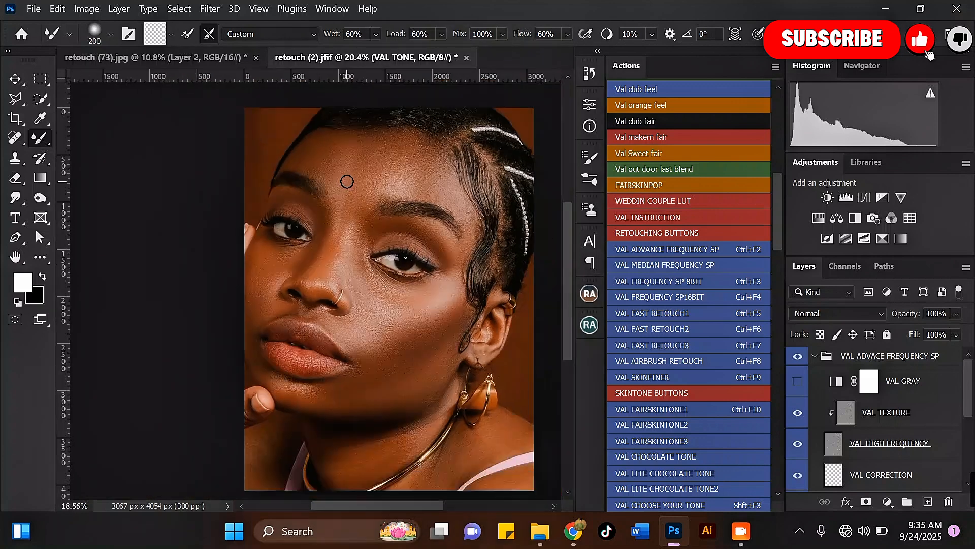
left_click(818, 364)
left_click(814, 355)
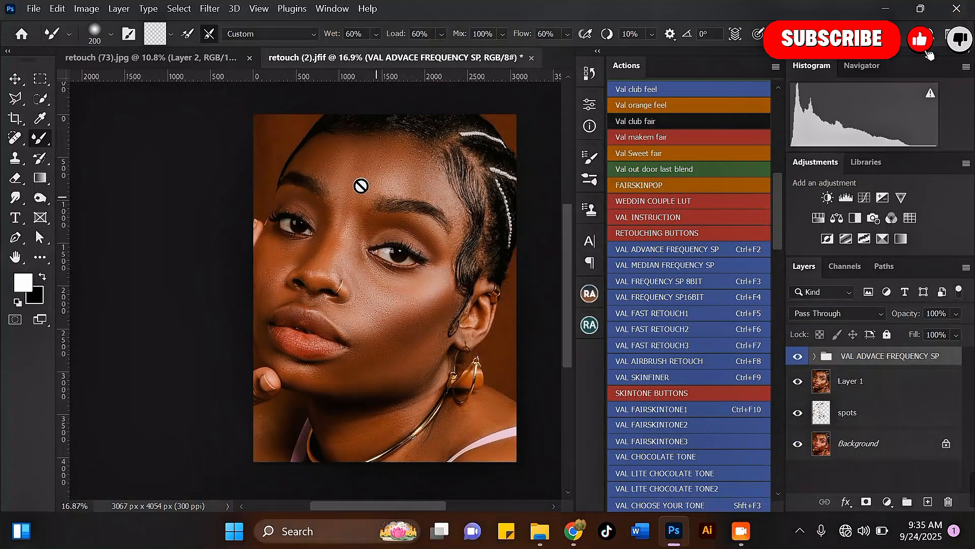
scroll(351, 172, "up", 2)
scroll(434, 167, "up", 2)
scroll(355, 211, "down", 3)
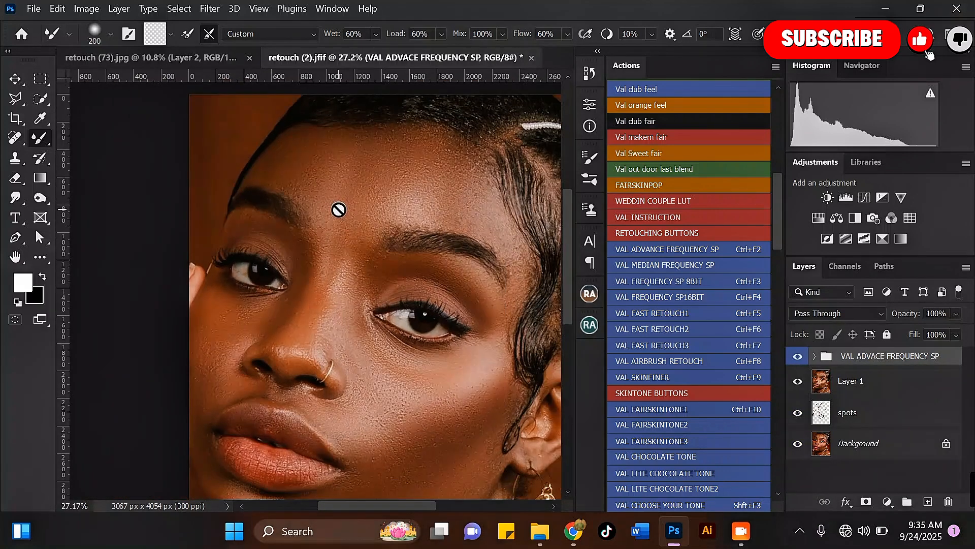
scroll(410, 201, "down", 2)
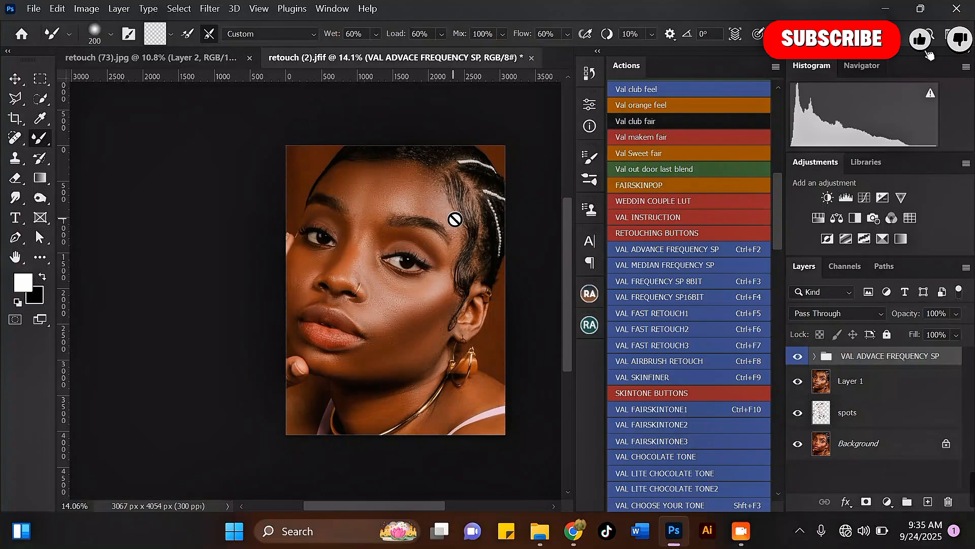
scroll(436, 227, "up", 1)
scroll(348, 253, "up", 1)
scroll(451, 270, "up", 2)
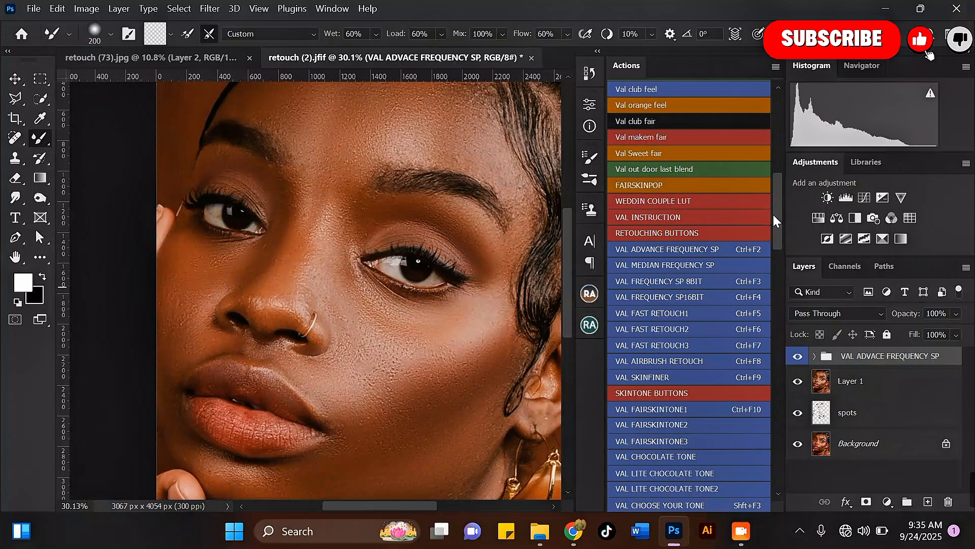
Run the VAL EYES DOCTOR action and continue through its welcome message to add its masked layer.
left_click_drag(776, 216, 763, 286)
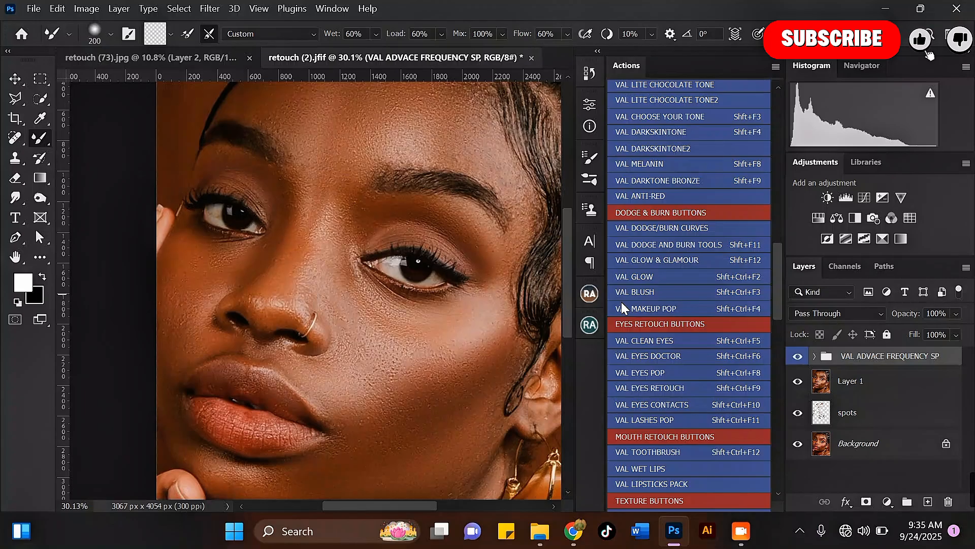
left_click(651, 358)
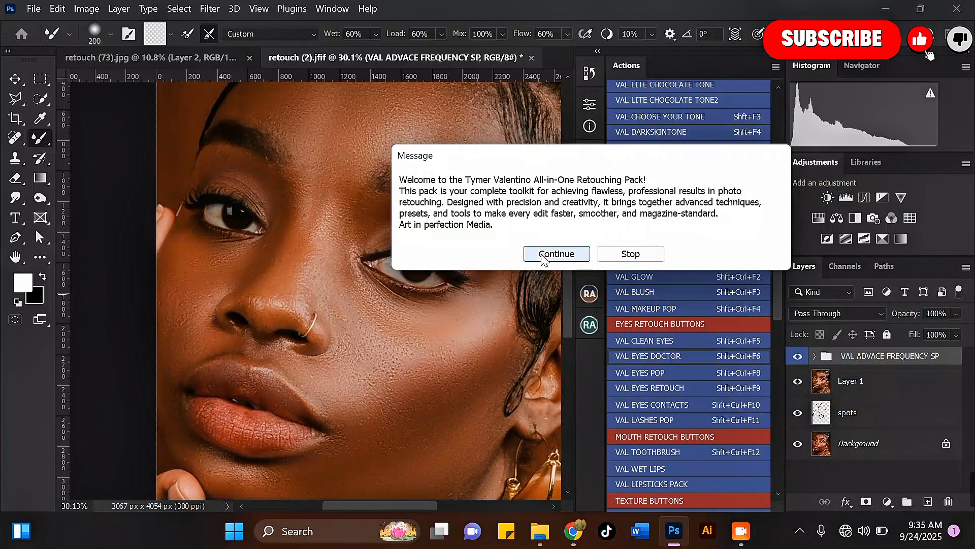
left_click(553, 258)
left_click(540, 242)
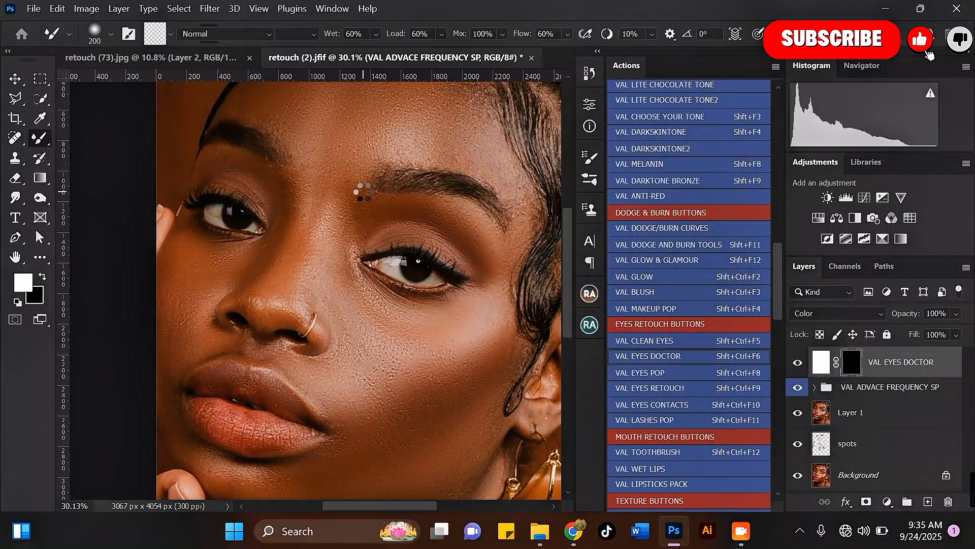
left_click(585, 265)
Paint white on the VAL EYES DOCTOR mask over the white of the eye nearest the ear with a soft 40–50 px brush.
key("bracketleft")
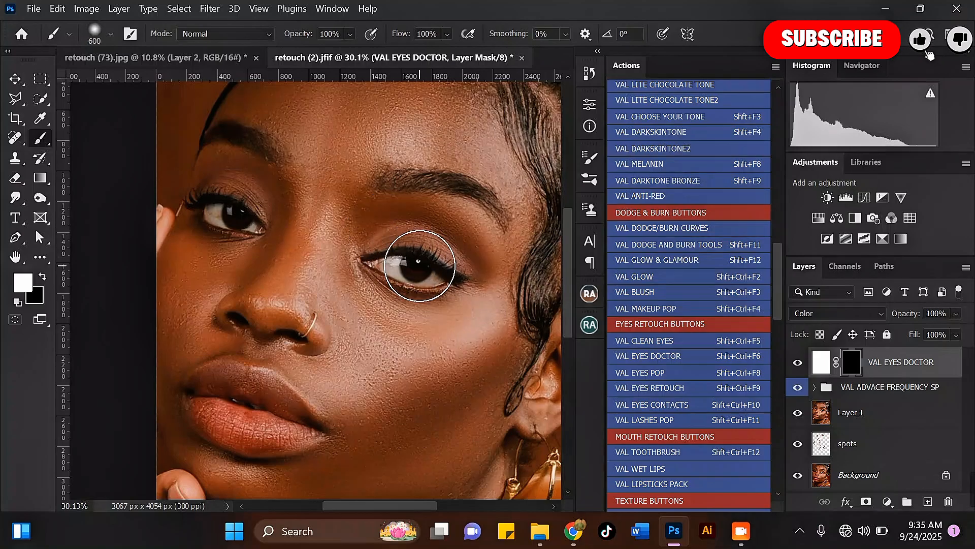
scroll(414, 264, "up", 2)
key("bracketleft")
key("bracketleft")
key("bracketleft")
key("bracketleft")
key("bracketleft")
key("bracketleft")
key("bracketleft")
key("bracketleft")
key("bracketleft")
key("bracketleft")
key("bracketleft")
key("bracketleft")
scroll(355, 259, "up", 3)
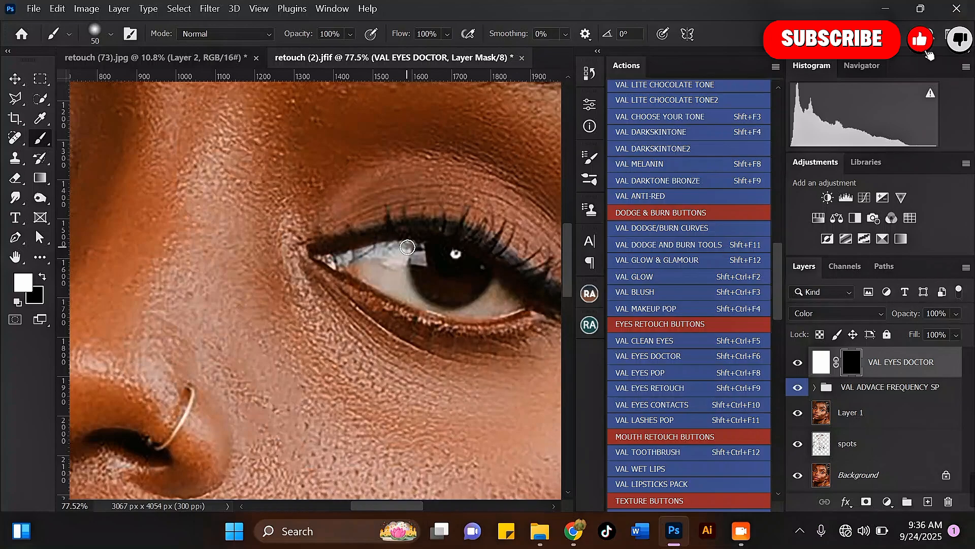
mouse_move(407, 295)
left_mouse_down()
mouse_move(338, 261)
mouse_move(374, 261)
mouse_move(416, 301)
mouse_move(383, 263)
mouse_move(337, 260)
left_mouse_up()
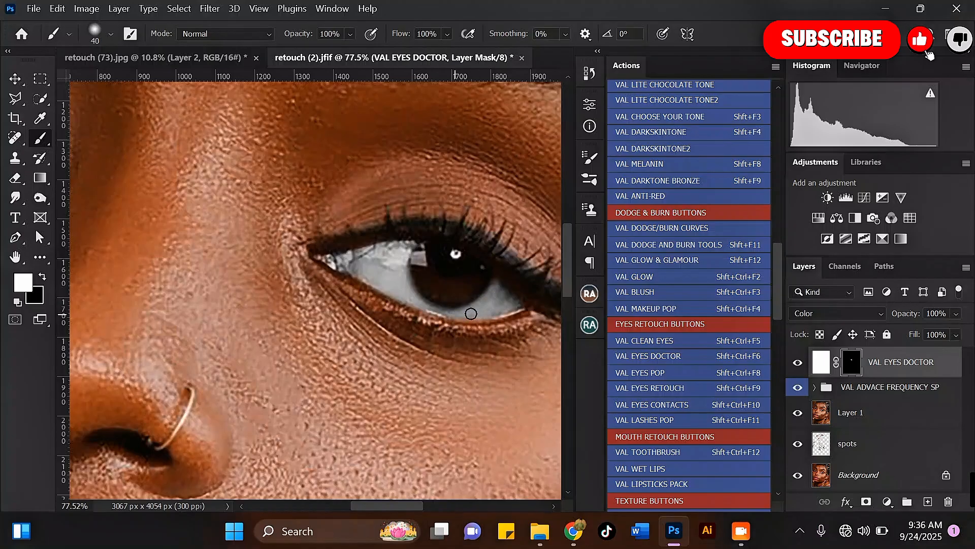
left_click_drag(471, 313, 487, 307)
Clean the white of the eye nearest the hand by painting the VAL EYES DOCTOR mask at about 40 px.
scroll(489, 304, "down", 8)
scroll(237, 210, "up", 4)
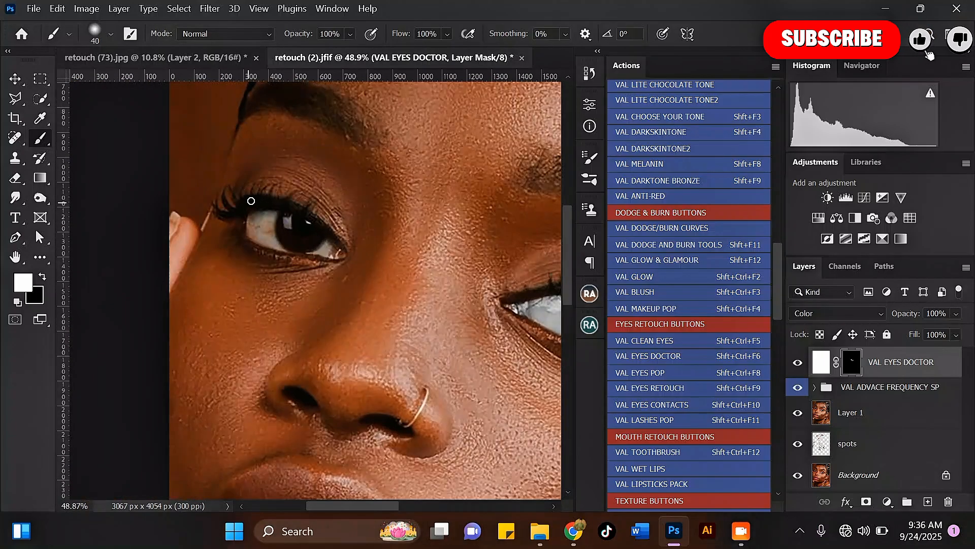
scroll(251, 201, "up", 3)
key("bracketright")
key("bracketright")
mouse_move(266, 240)
left_mouse_down()
mouse_move(284, 249)
mouse_move(272, 238)
mouse_move(279, 215)
mouse_move(264, 215)
mouse_move(276, 241)
mouse_move(251, 231)
left_mouse_up()
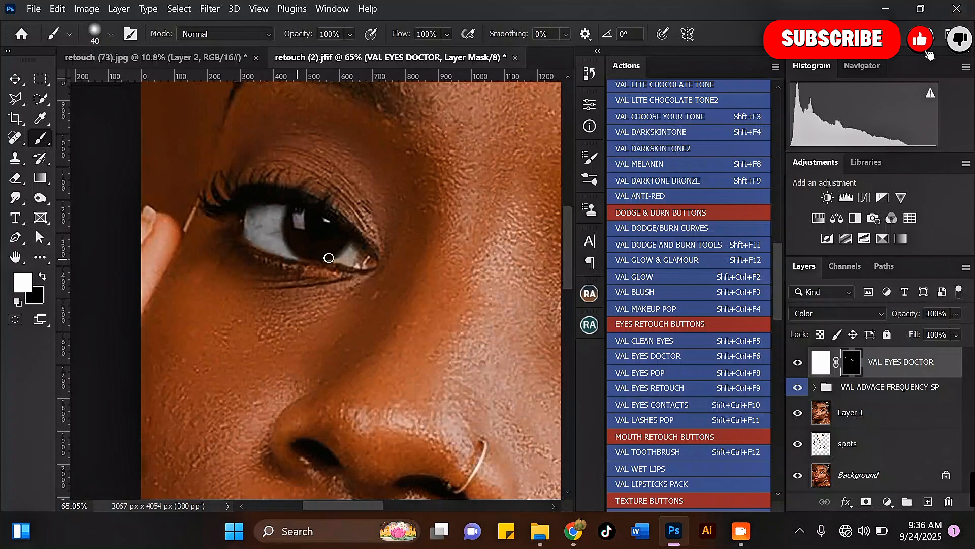
mouse_move(353, 250)
left_mouse_down()
mouse_move(371, 259)
mouse_move(348, 257)
left_mouse_up()
scroll(299, 249, "down", 5)
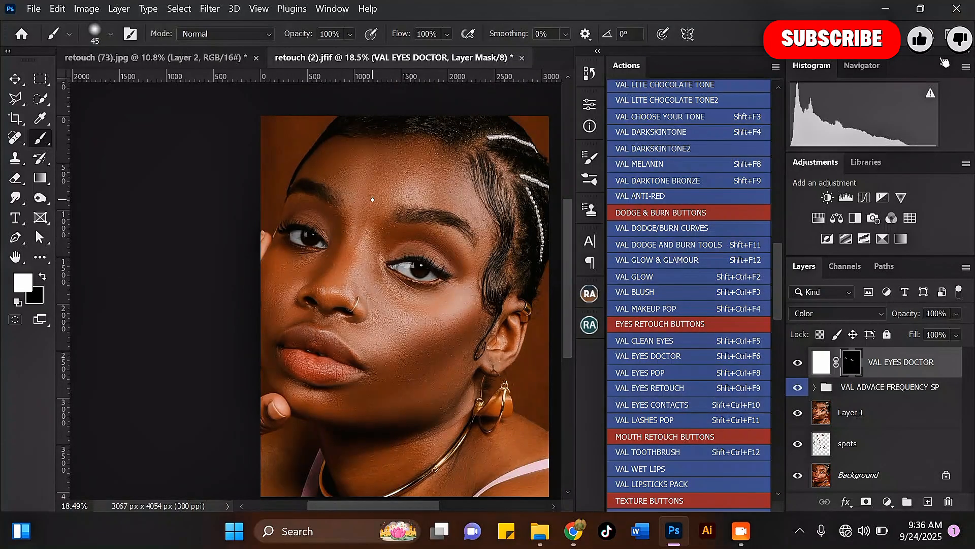
Run the VAL EYES RETOUCH action and accept its message to add the masked Eye Makeover group.
scroll(372, 200, "up", 1)
left_click(662, 387)
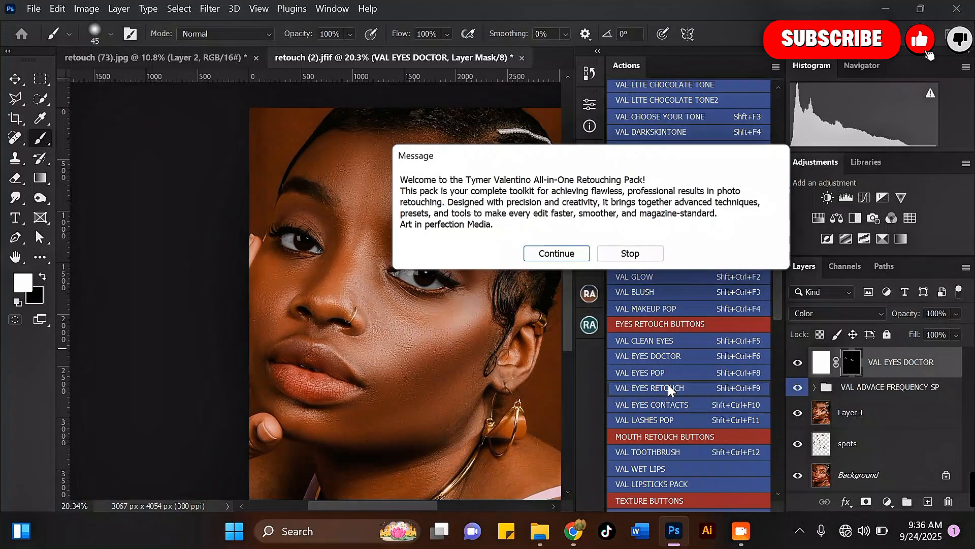
key("Return")
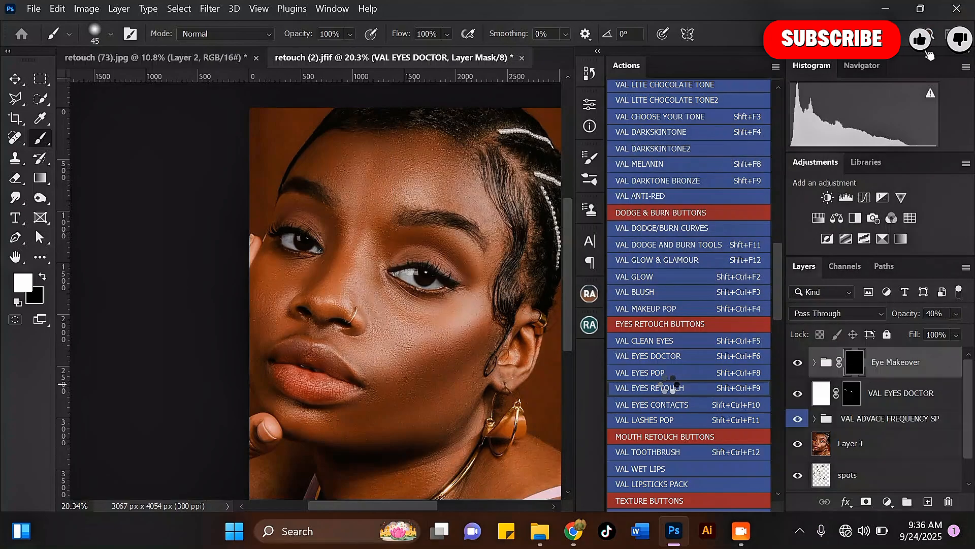
key("Return")
Reveal the Eye Makeover effect over both eyes by painting its mask white with a 175–200 px brush.
scroll(427, 280, "up", 5)
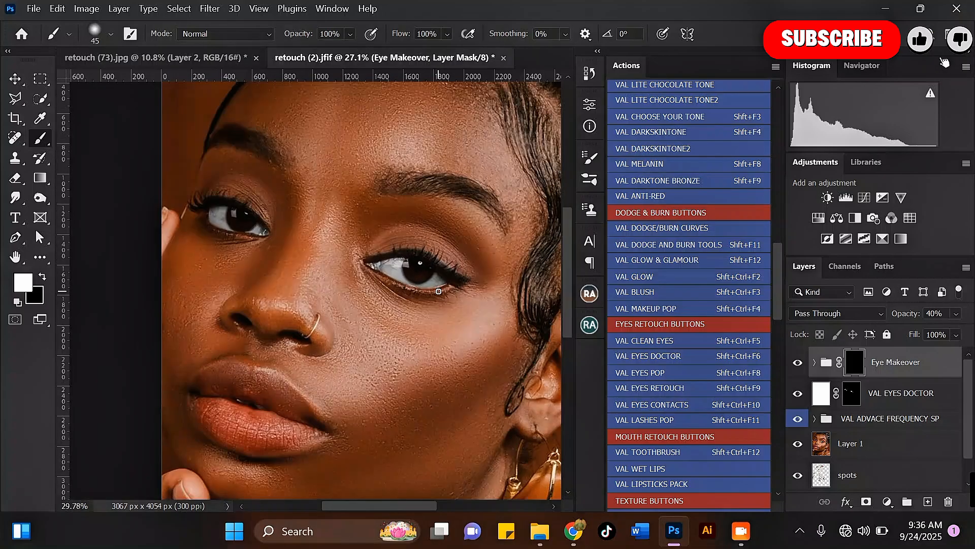
key("bracketright")
key("bracketright")
key("bracketright")
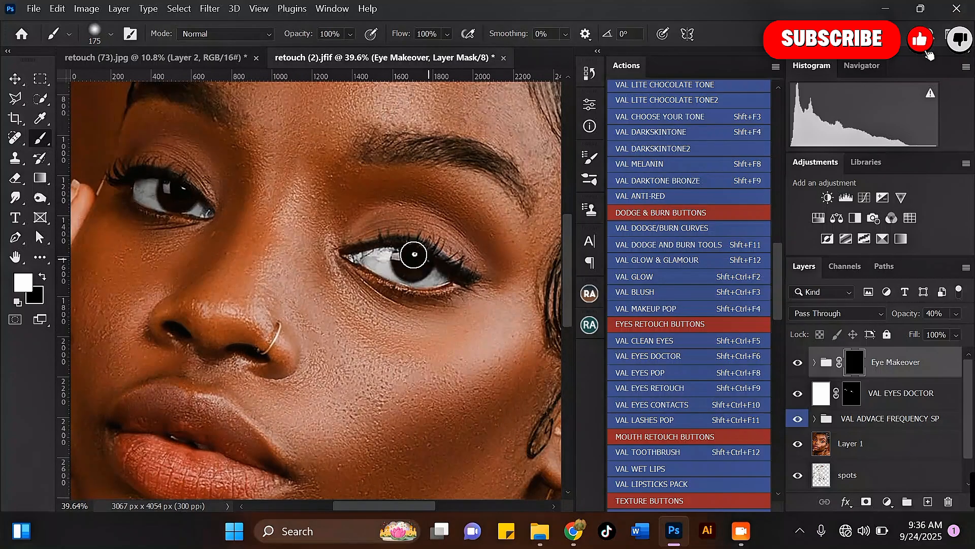
mouse_move(404, 249)
left_mouse_down()
mouse_move(454, 276)
mouse_move(369, 264)
left_mouse_up()
key("]")
mouse_move(140, 189)
left_mouse_down()
mouse_move(206, 208)
mouse_move(169, 196)
left_mouse_up()
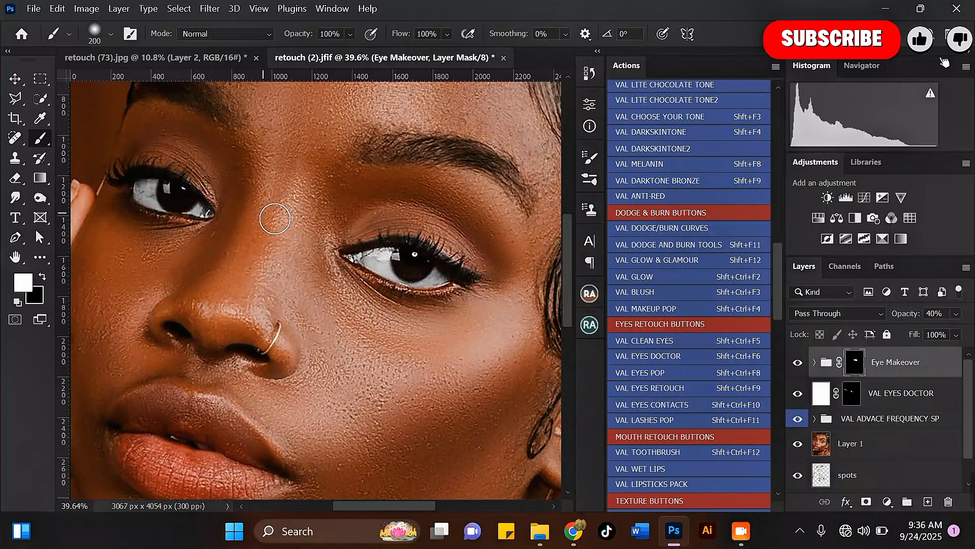
Examine the retouched eyes and the skin texture of the face, both close up and at full view.
scroll(268, 211, "down", 5)
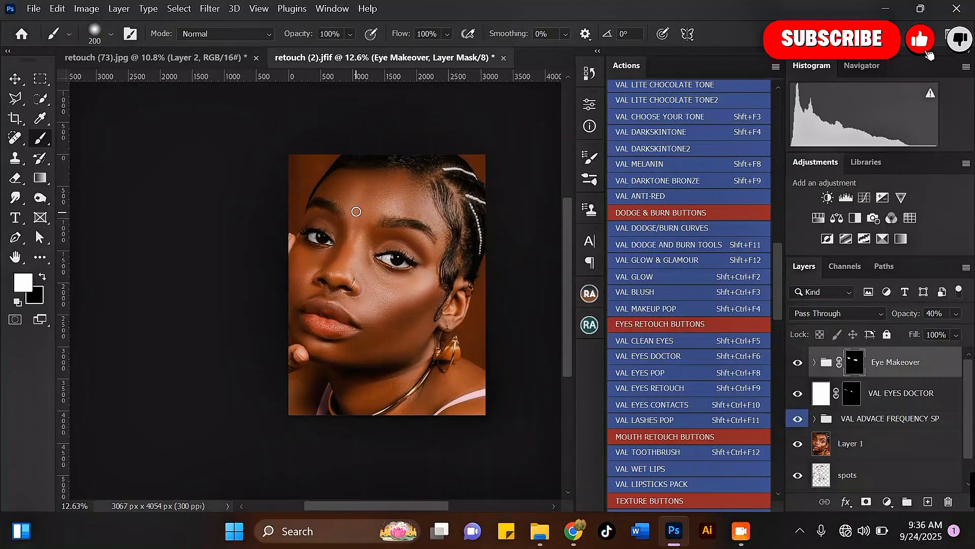
scroll(400, 305, "up", 1)
scroll(357, 335, "up", 1)
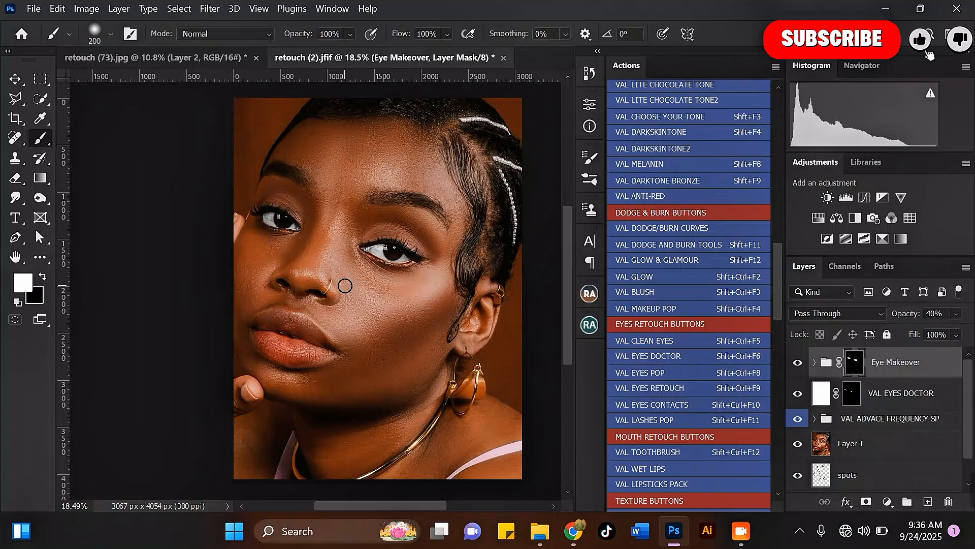
scroll(349, 170, "up", 6)
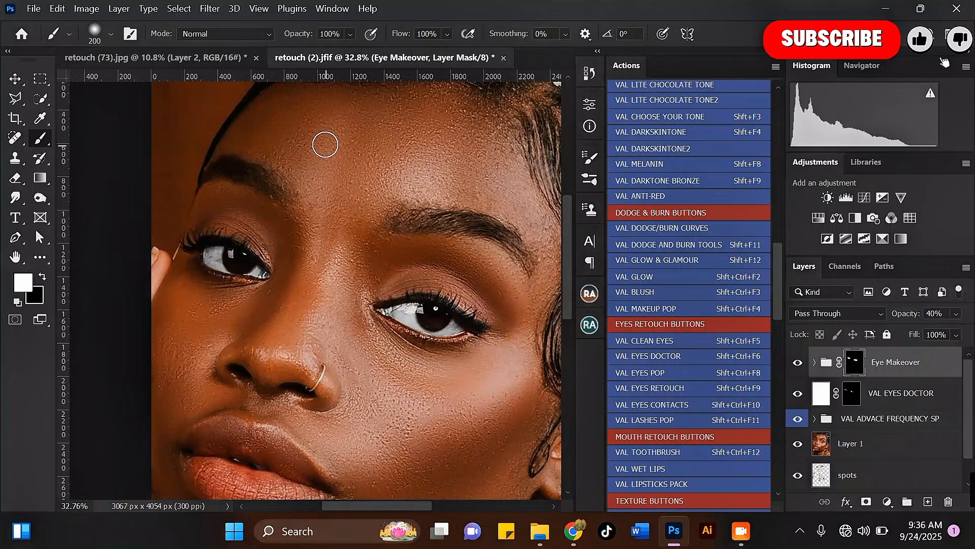
scroll(333, 210, "down", 2)
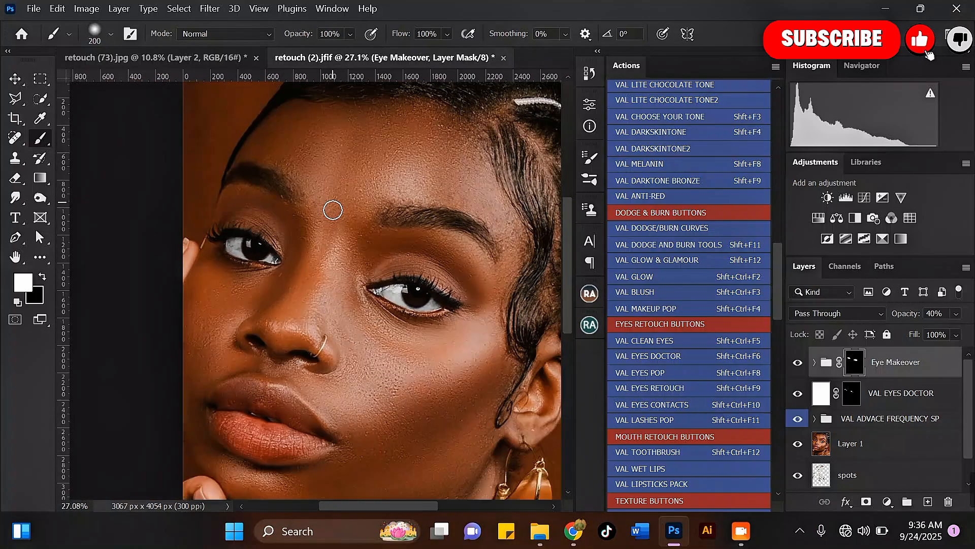
scroll(332, 210, "down", 1)
scroll(402, 426, "up", 4)
scroll(424, 417, "down", 3)
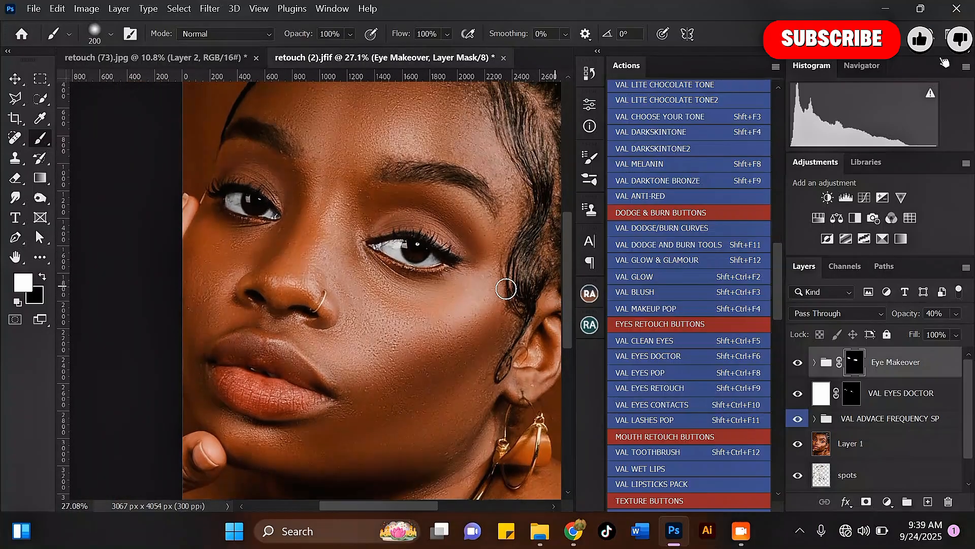
scroll(420, 333, "up", 3)
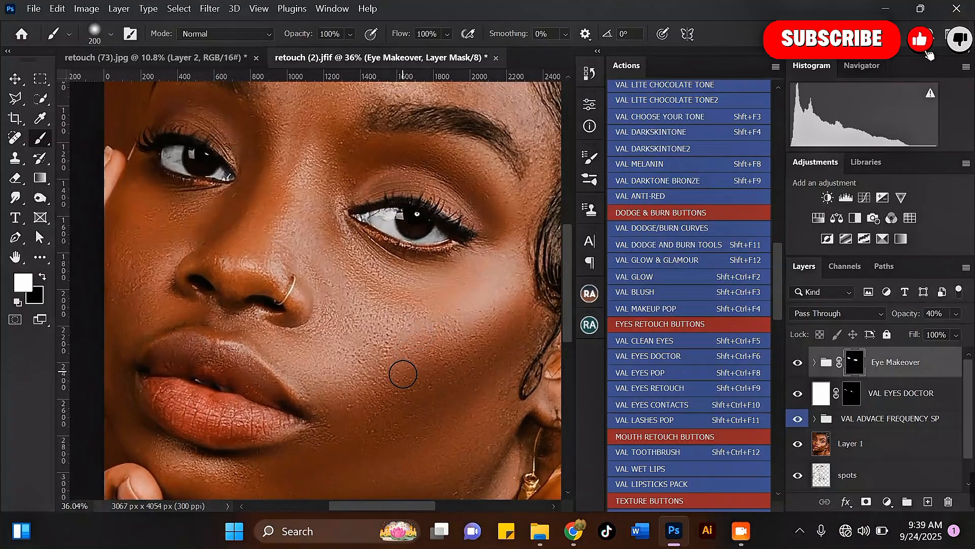
scroll(402, 374, "down", 3)
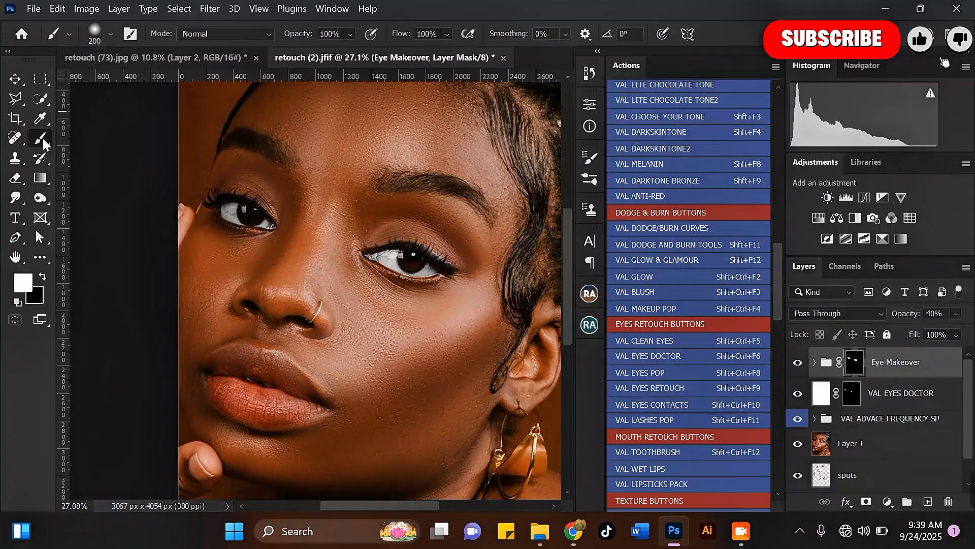
Import all the brush files from the VAL BRUSH PACK folder in Videos into the brush presets.
left_click(111, 33)
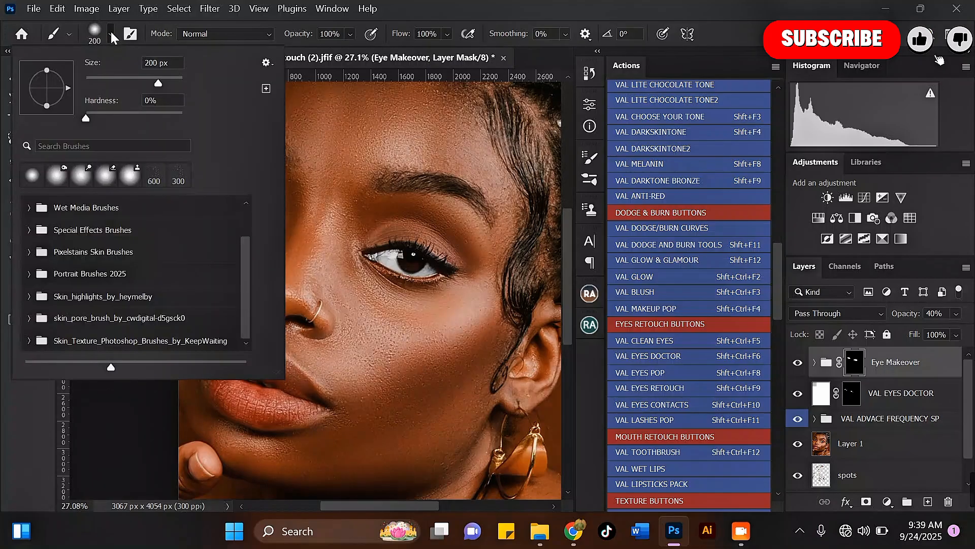
left_click(267, 59)
left_click(349, 264)
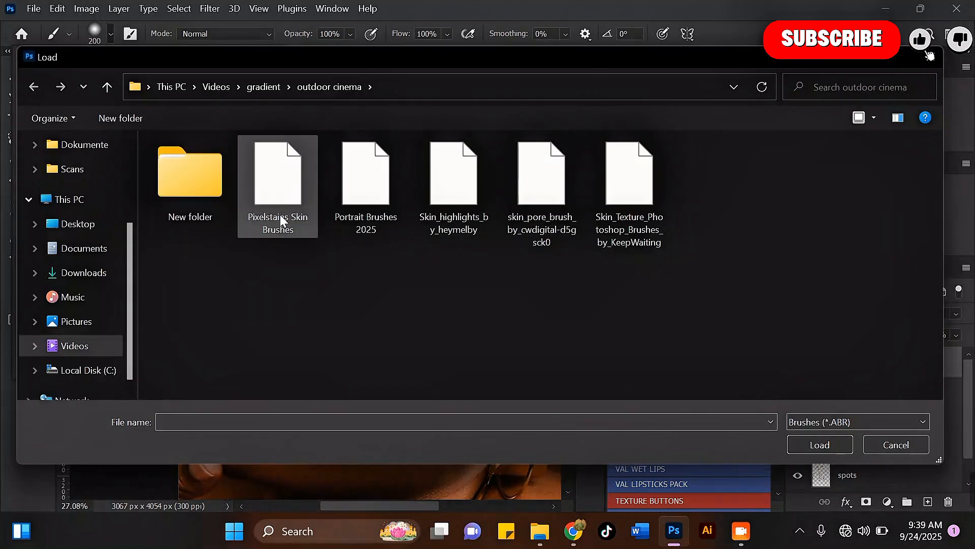
mouse_move(731, 296)
left_mouse_down()
mouse_move(648, 328)
mouse_move(258, 250)
mouse_move(253, 166)
left_mouse_up()
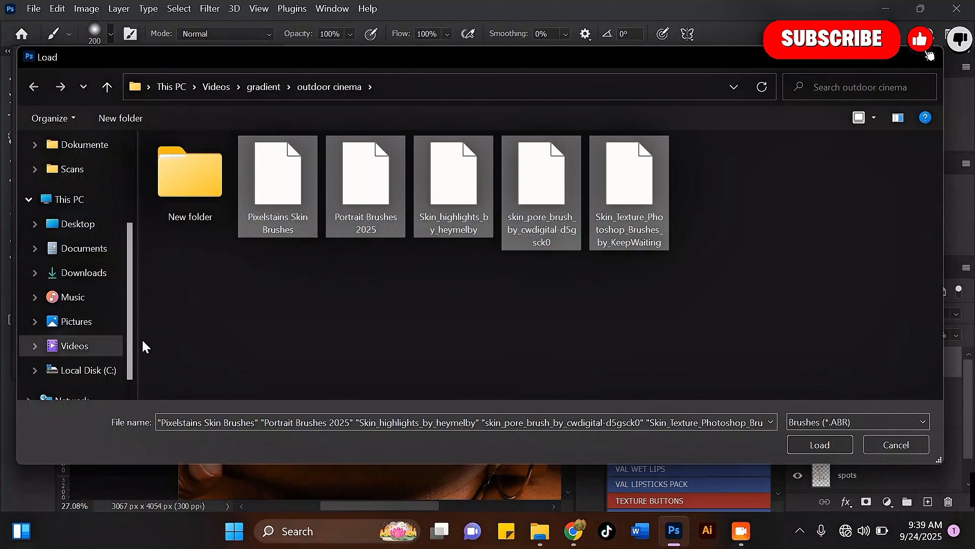
left_click(105, 345)
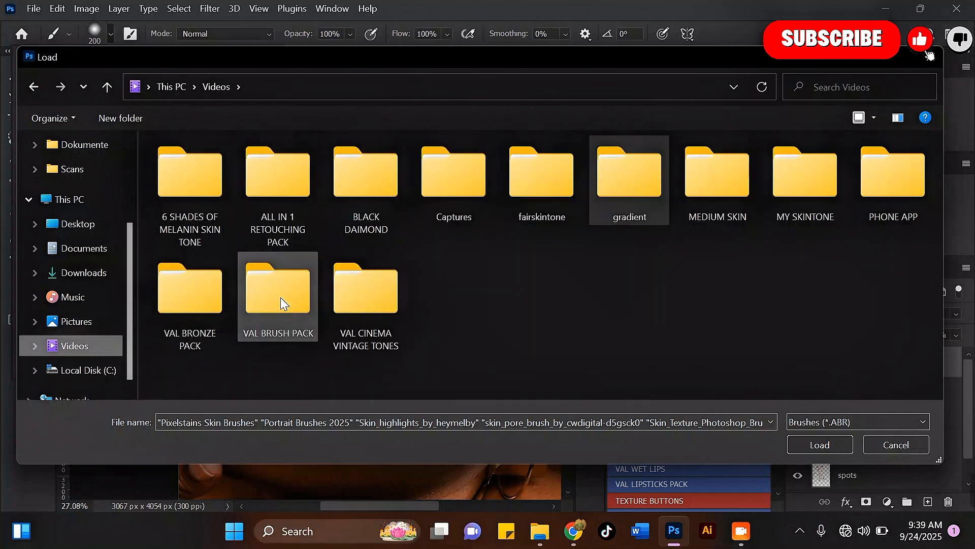
double_click(280, 298)
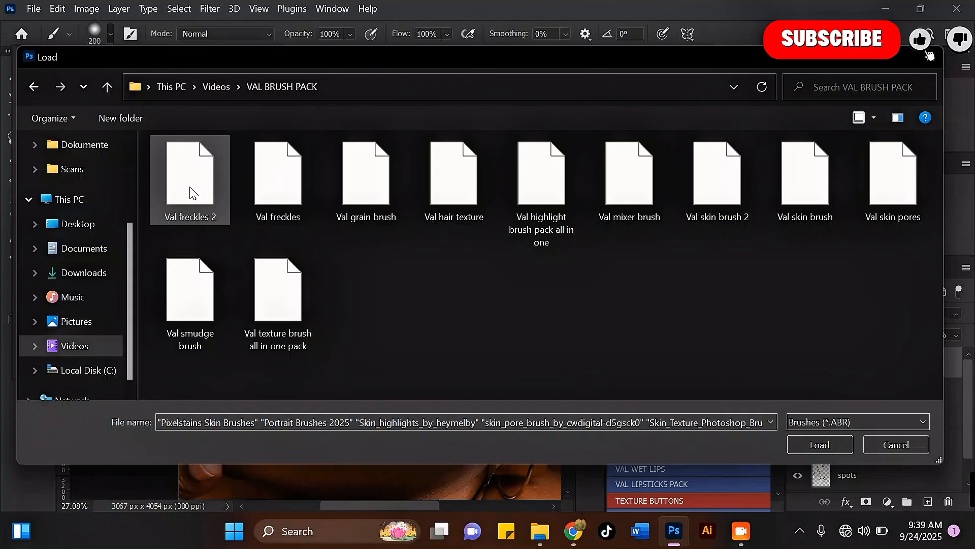
left_click(191, 192)
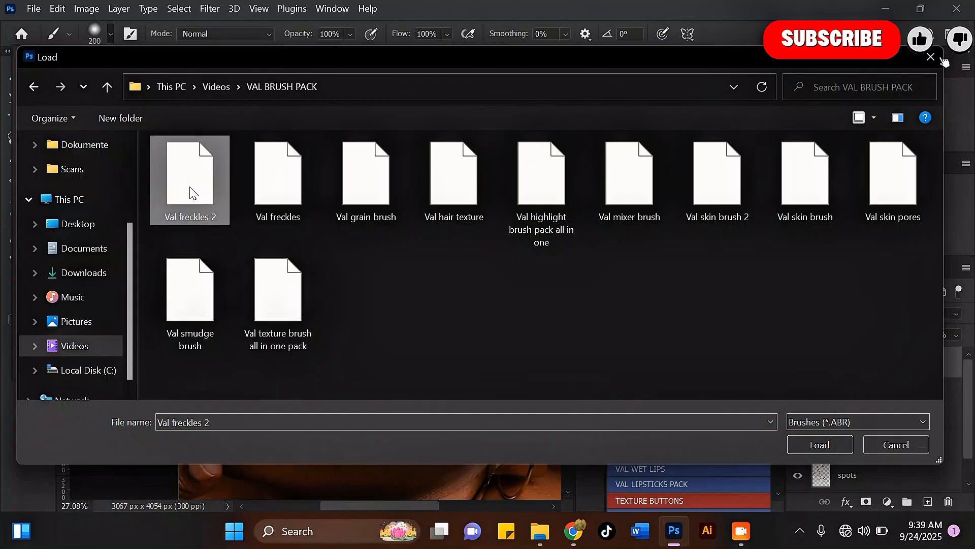
key("ctrl+a")
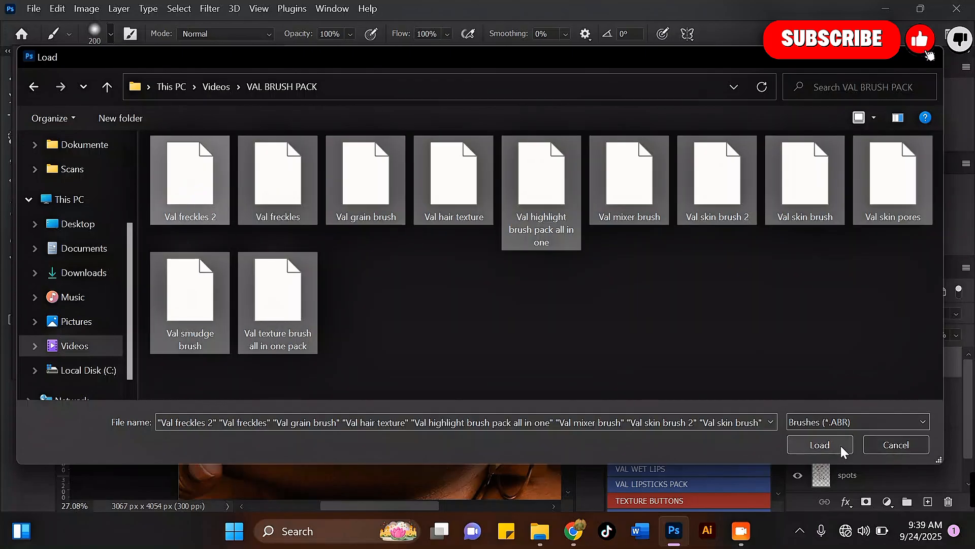
left_click(819, 445)
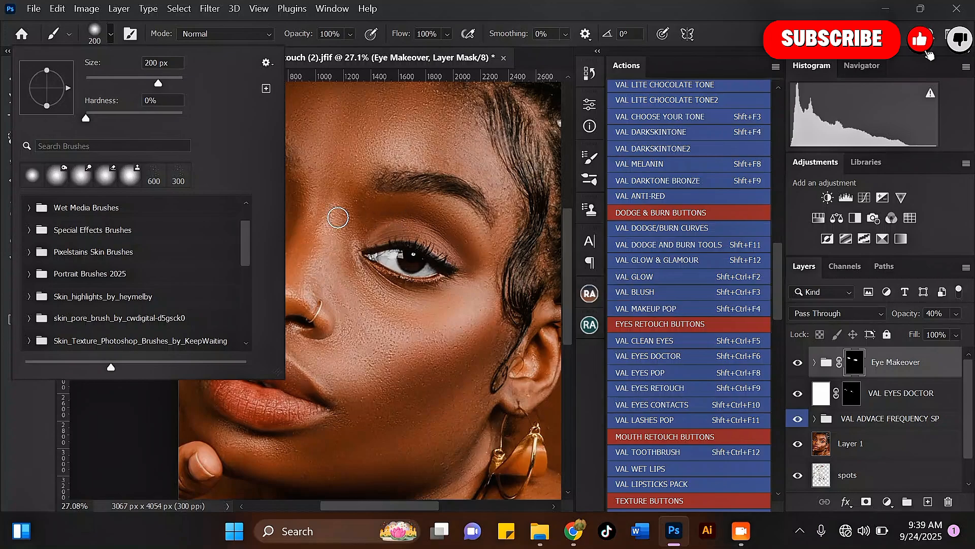
Look through the imported Val freckles 2, Val freckles, Val grain brush and Val hair texture brush groups, collapsing each again.
left_click_drag(245, 234, 248, 275)
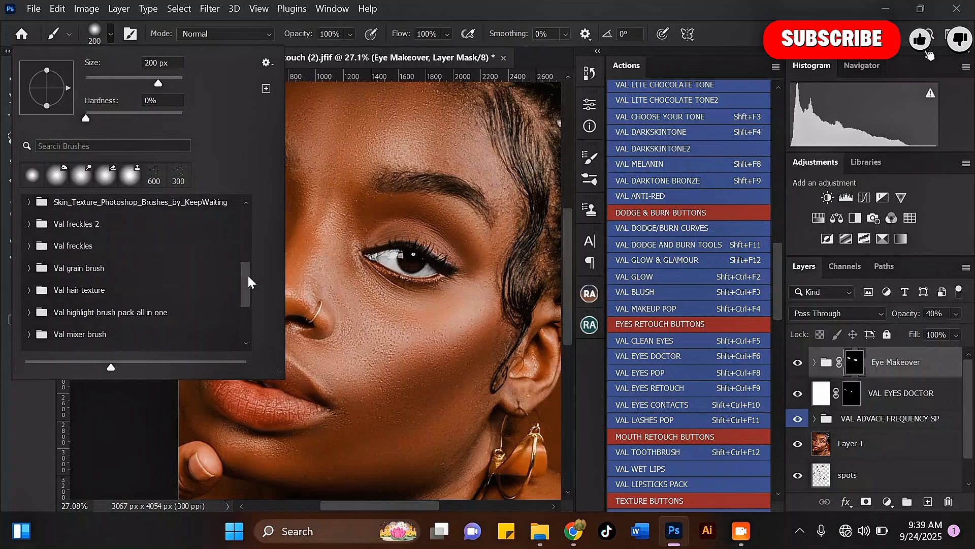
left_click(29, 223)
left_click(29, 224)
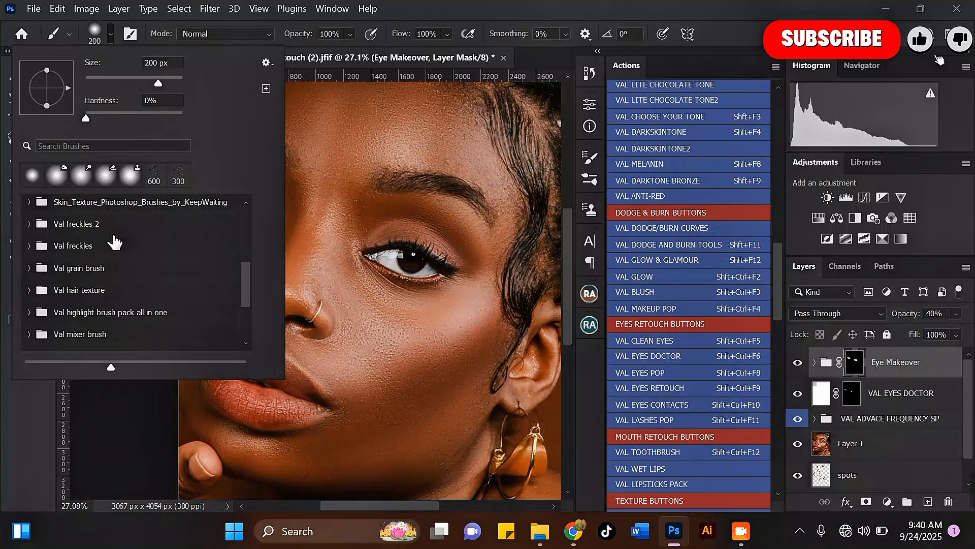
left_click(29, 246)
left_click(29, 246)
left_click(29, 268)
left_click(31, 269)
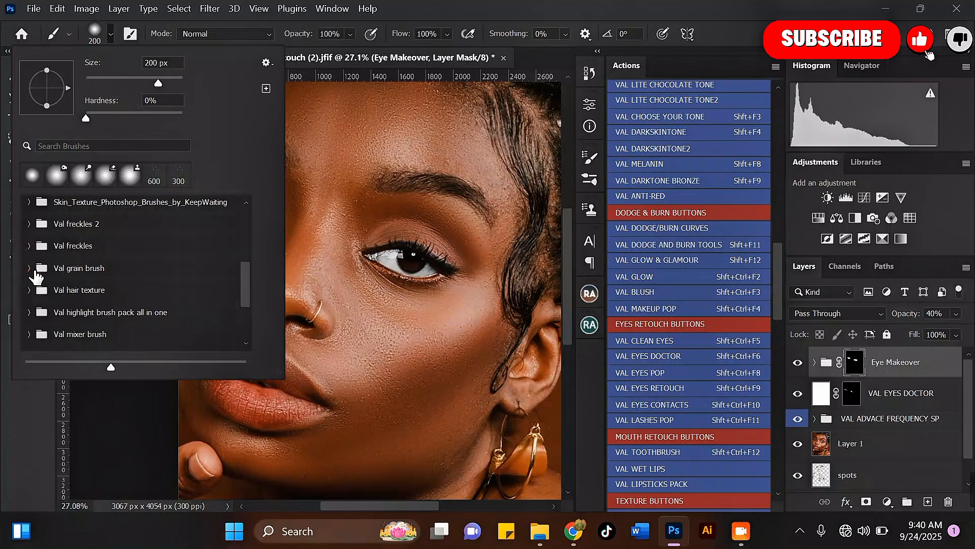
left_click(31, 290)
left_click(31, 290)
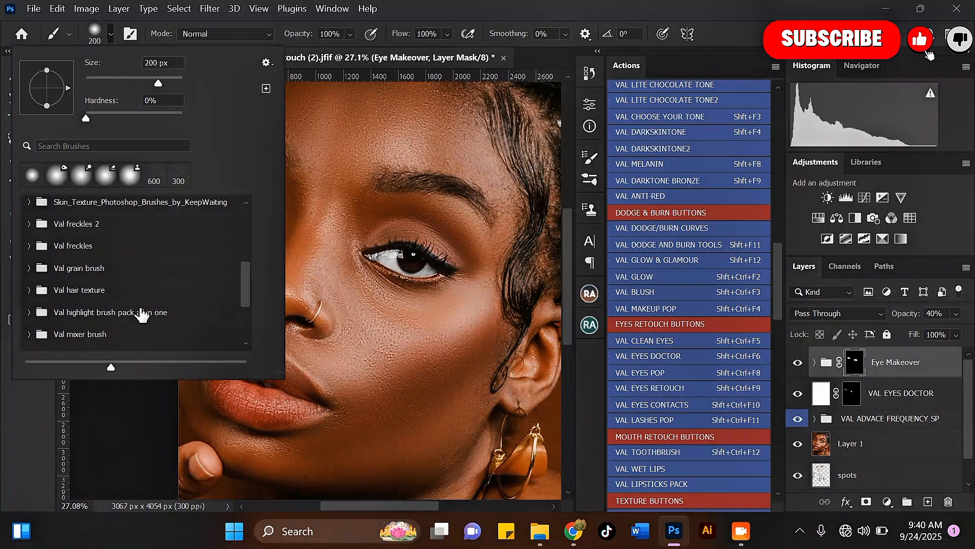
Choose the skin pores brush from the Val skin pores brush folder.
scroll(247, 304, "down", 1)
scroll(247, 303, "down", 2)
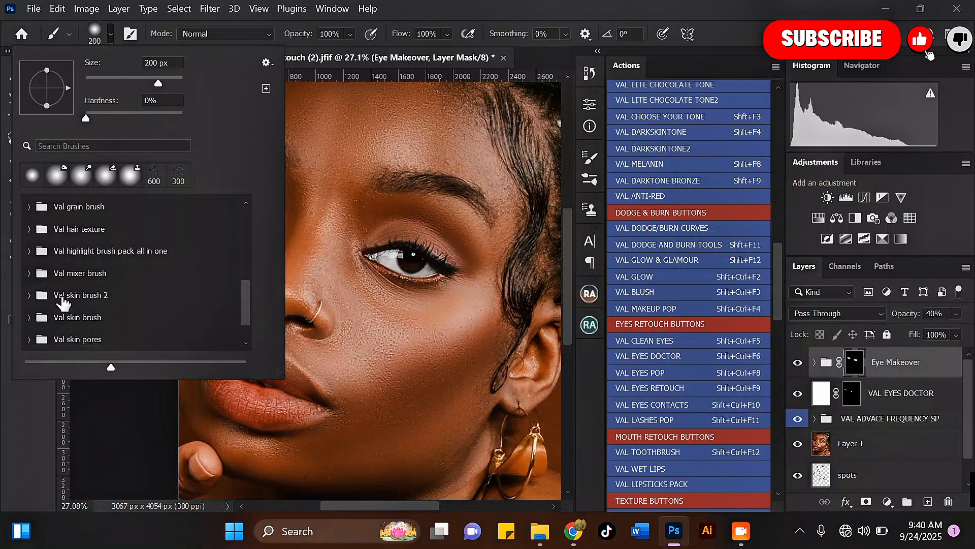
left_click(28, 295)
left_click(29, 294)
scroll(247, 295, "down", 2)
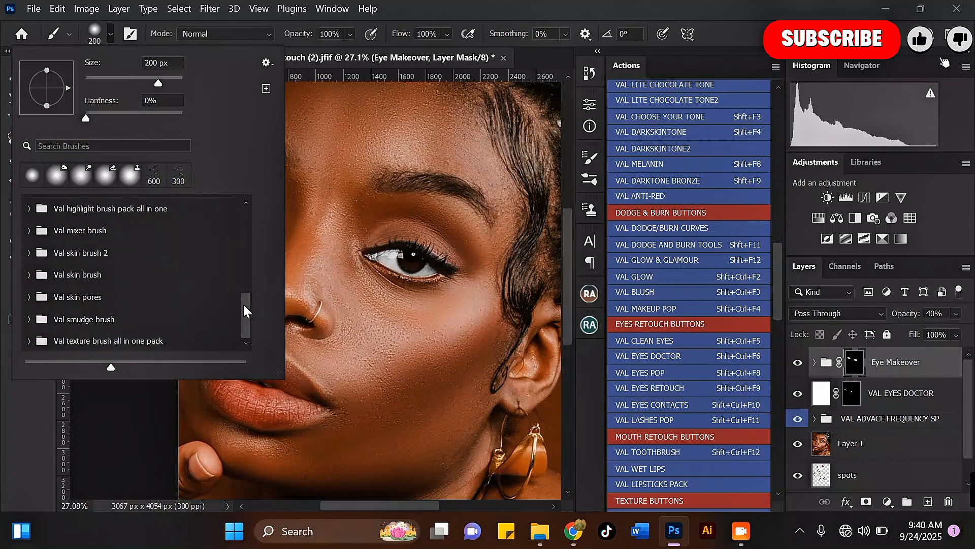
left_click(29, 296)
left_click(30, 296)
mouse_move(275, 370)
left_mouse_down()
mouse_move(292, 384)
mouse_move(621, 475)
left_mouse_up()
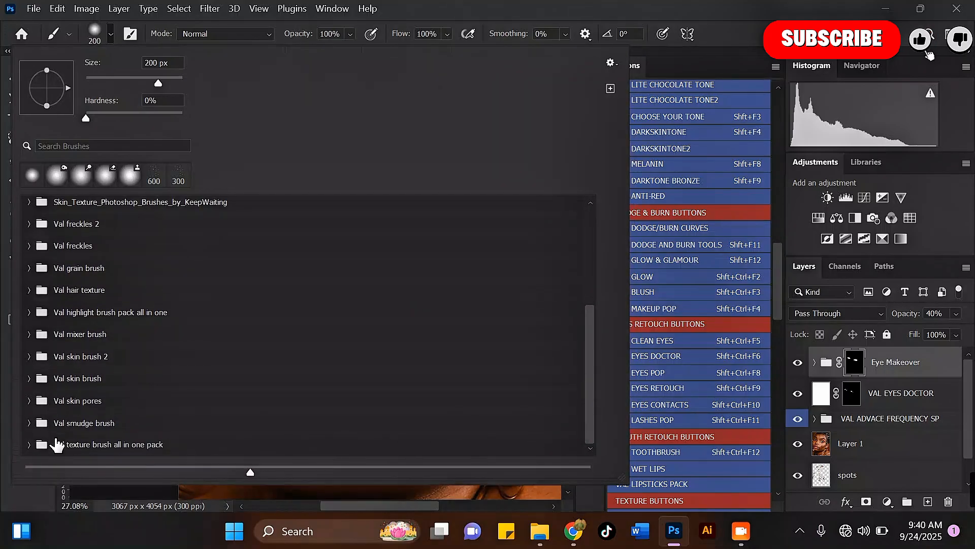
left_click(29, 401)
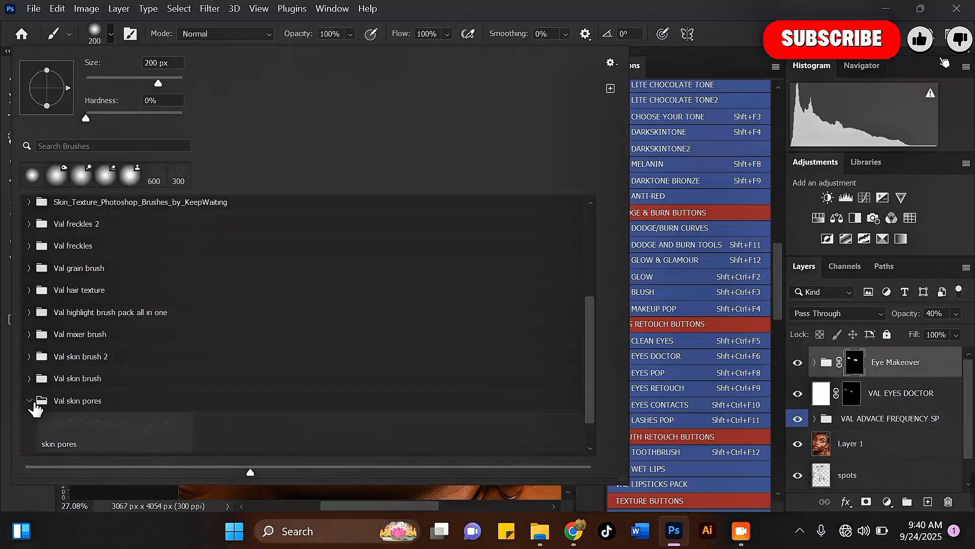
scroll(593, 386, "down", 2)
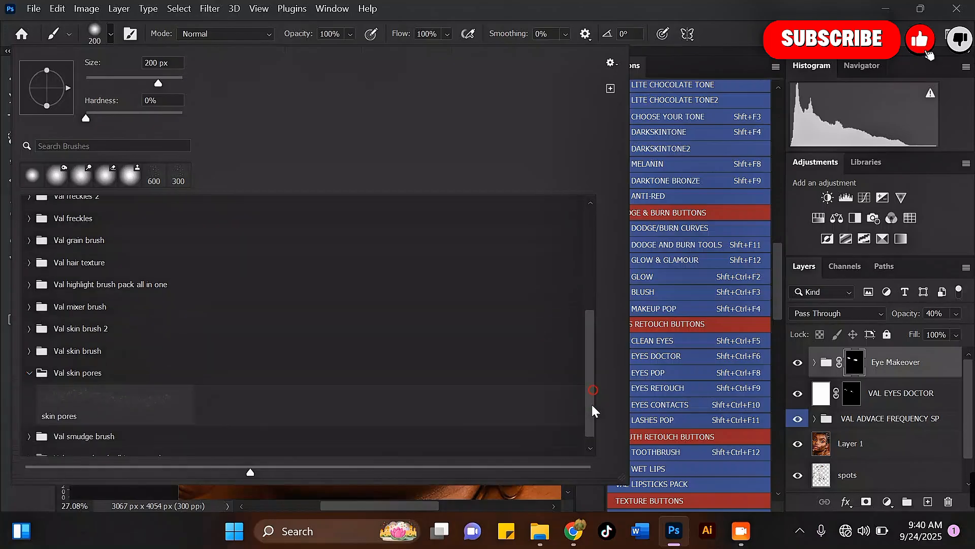
left_click(163, 401)
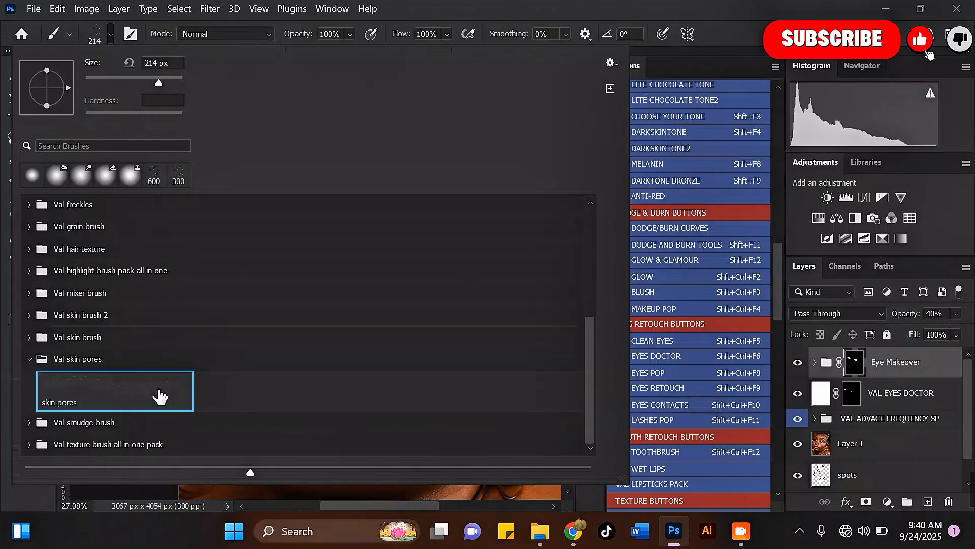
mouse_move(605, 471)
left_mouse_down()
mouse_move(613, 474)
mouse_move(584, 414)
mouse_move(265, 297)
mouse_move(222, 301)
left_mouse_up()
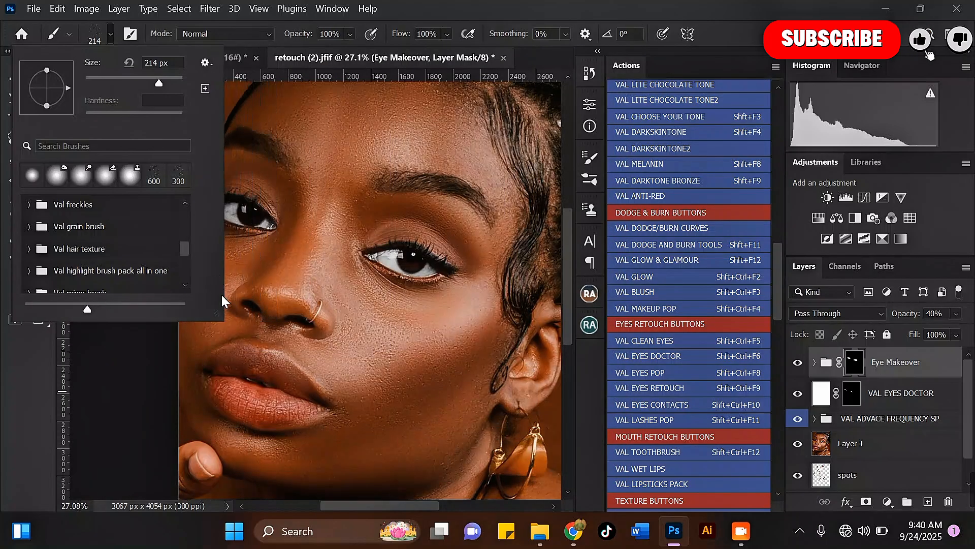
left_click(397, 315)
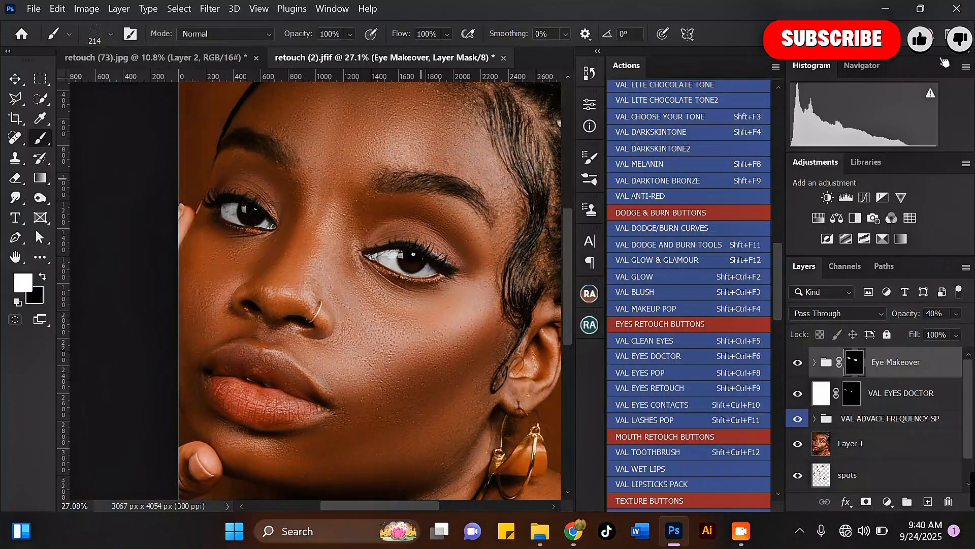
left_click(26, 284)
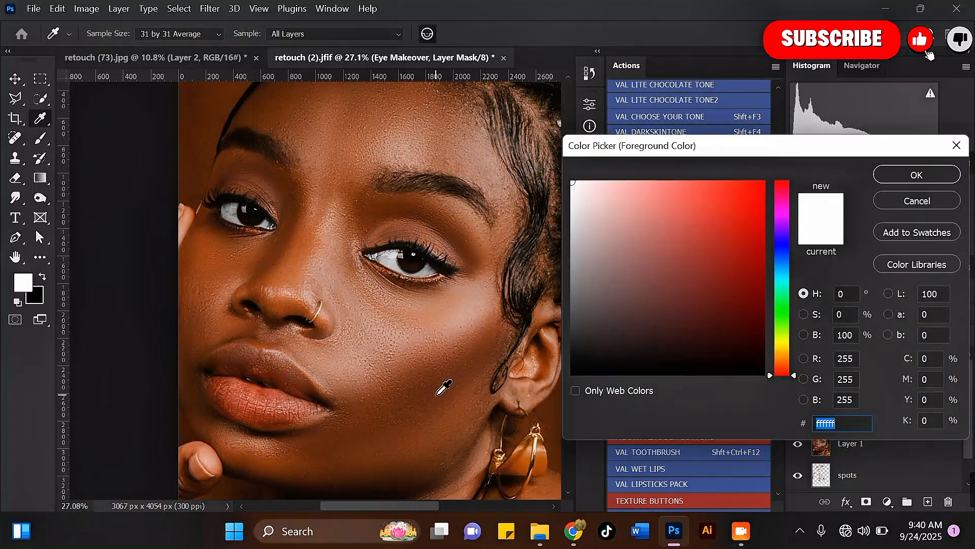
type("000000")
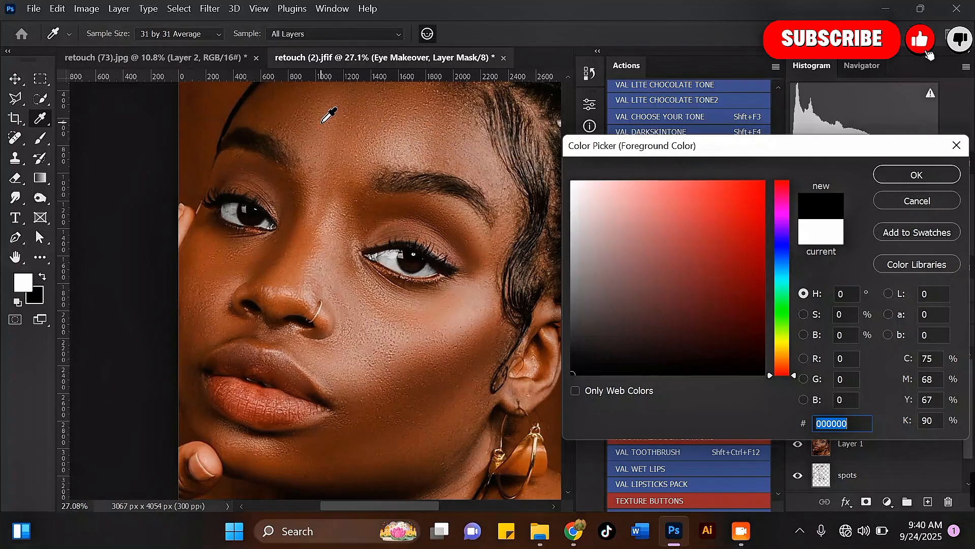
left_click(917, 199)
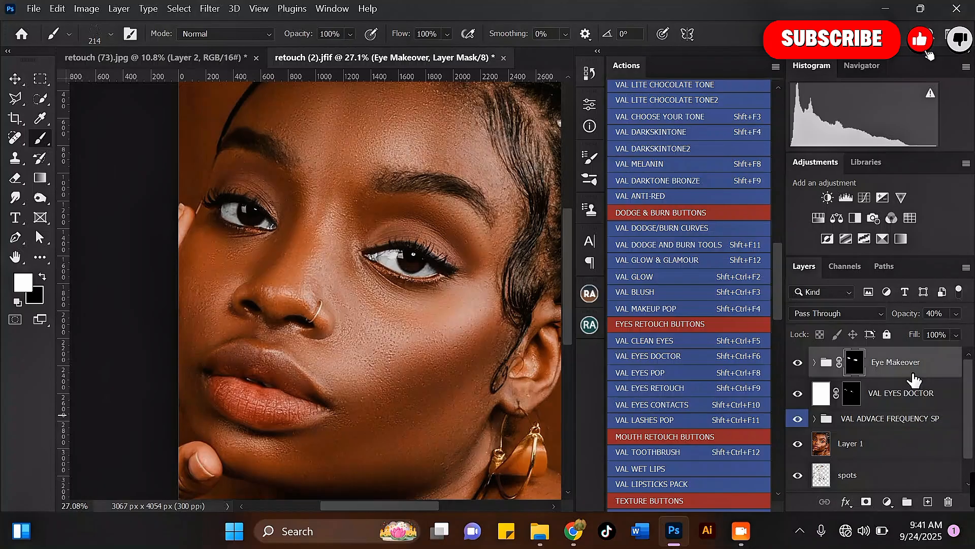
Stamp the visible layers into a new top layer and sample skin colour #b26e51 between the brows as the brush's foreground colour.
key("ctrl+shift+alt+e")
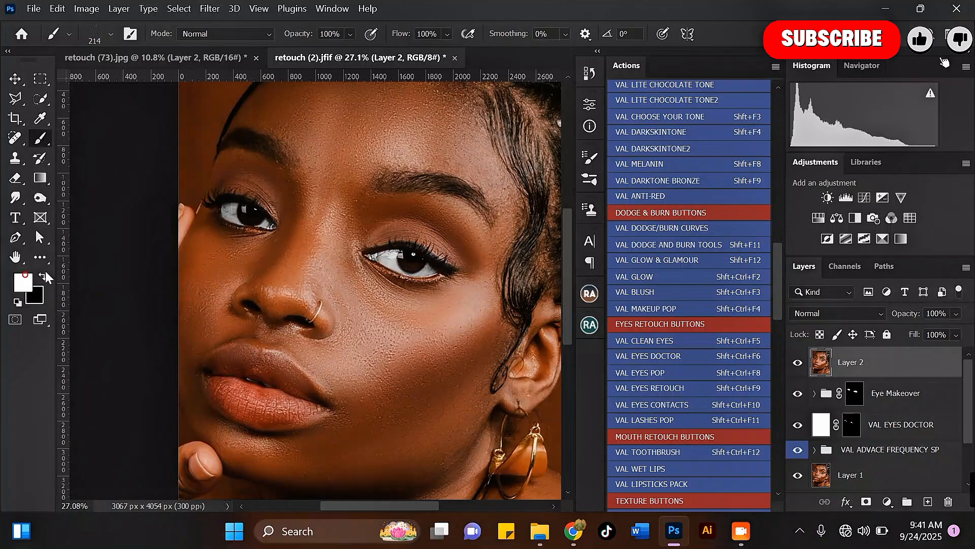
left_click(23, 281)
left_click(460, 316)
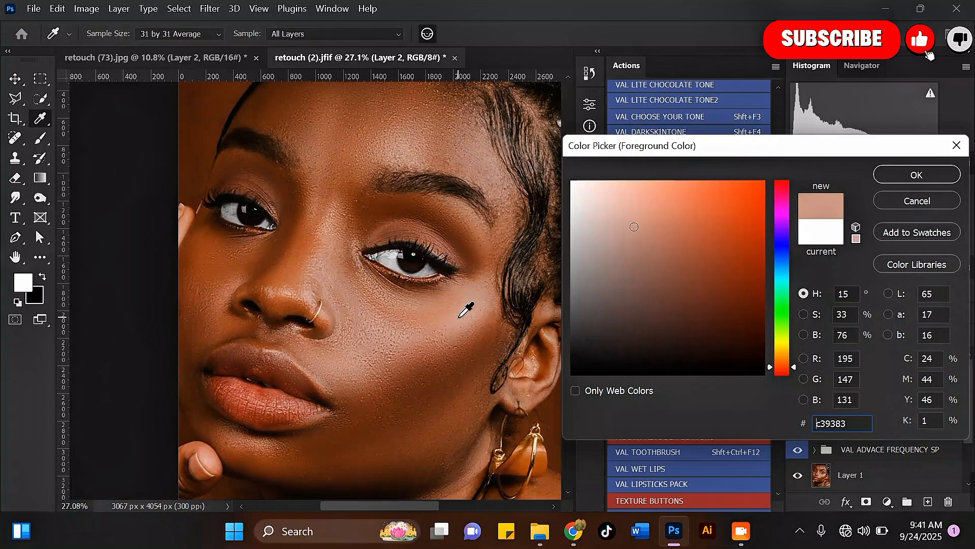
left_click(320, 224)
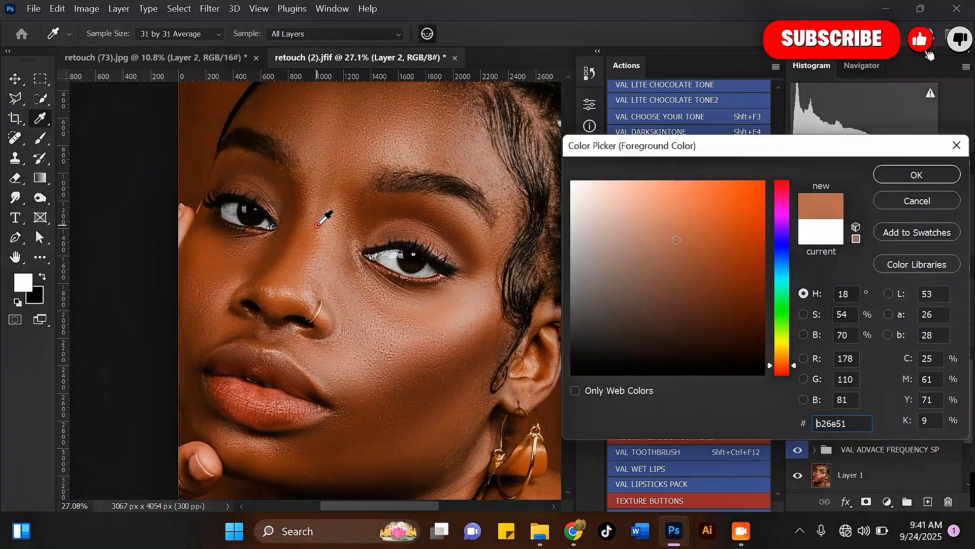
left_click(891, 175)
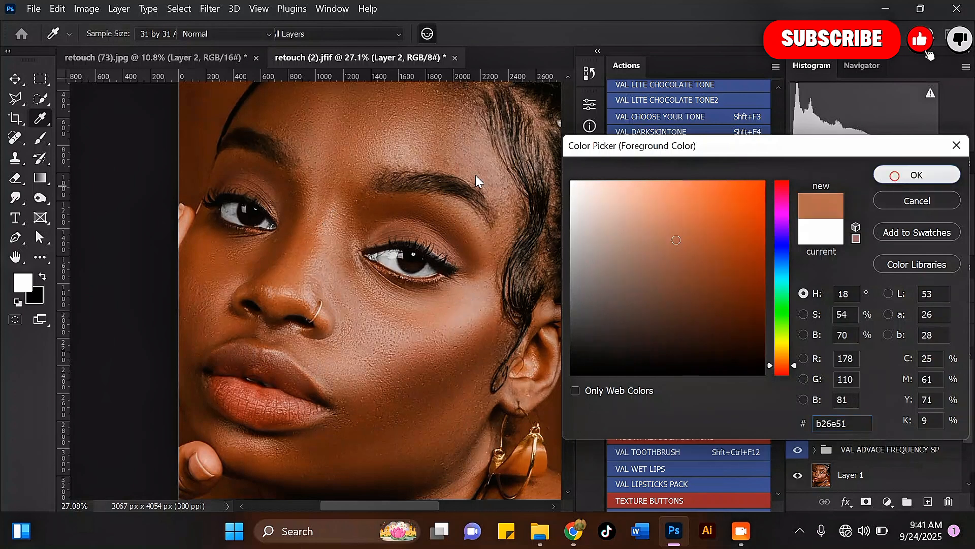
key("b")
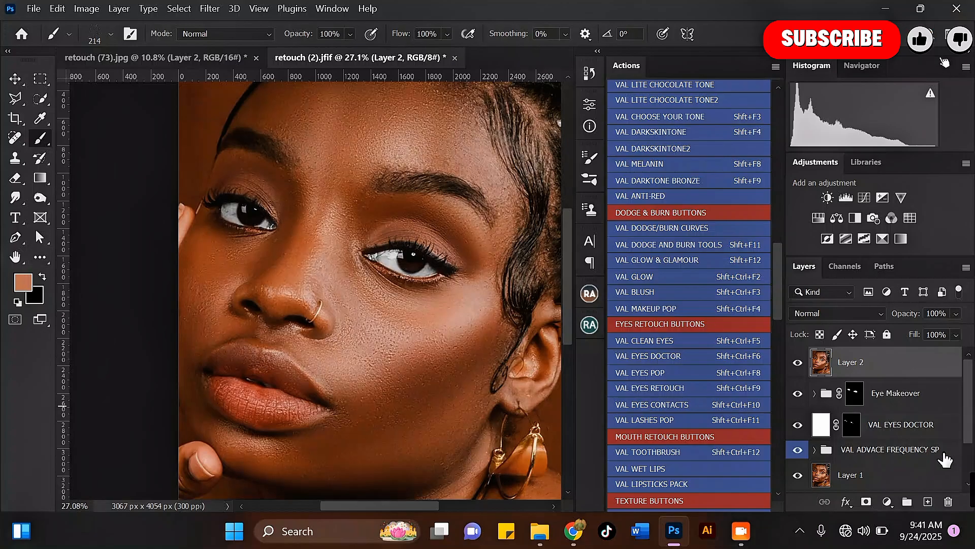
Add a new empty layer at the top of the stack and name it pores.
left_click(929, 502)
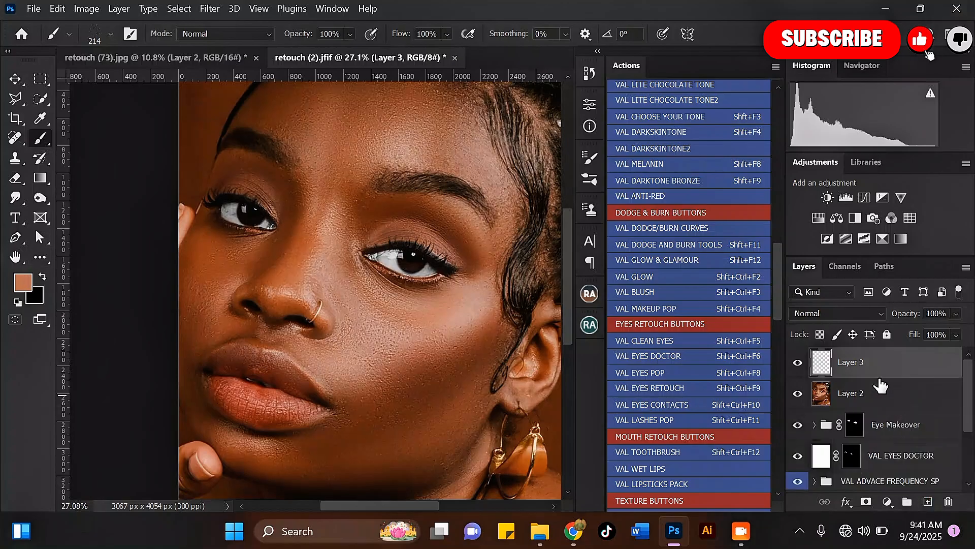
double_click(853, 363)
type("pores")
key("Return")
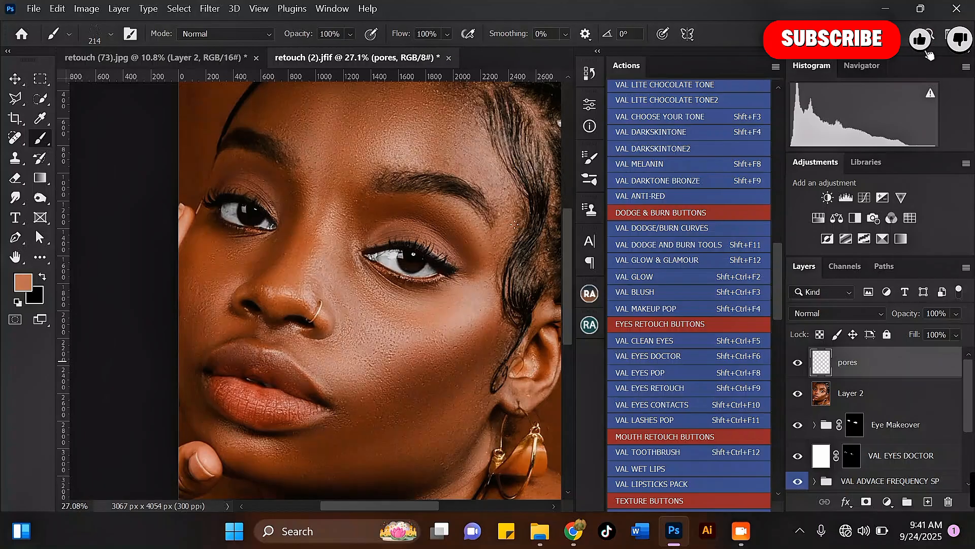
Paint skin pores across the forehead on the pores layer, using brush sizes of 200 and 500 px.
scroll(335, 127, "up", 1)
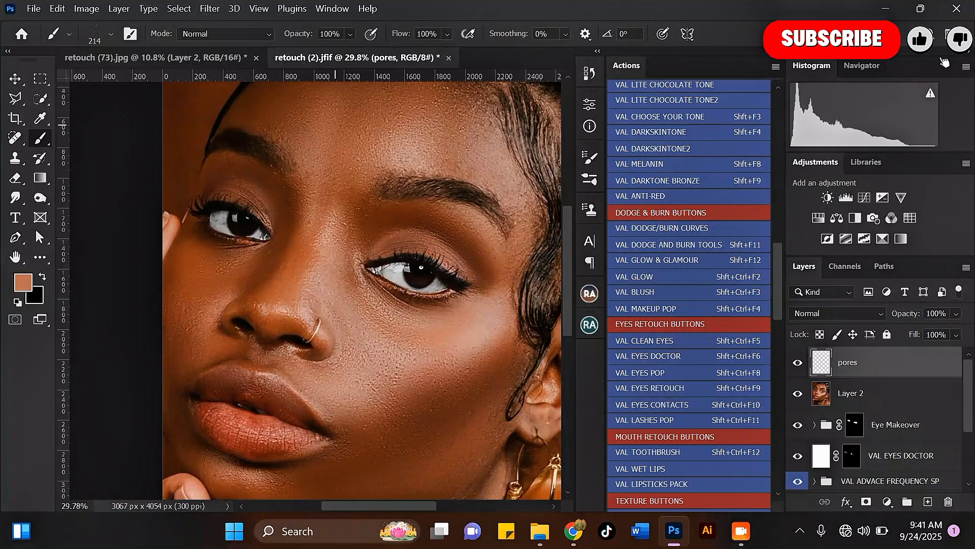
scroll(337, 127, "up", 1)
scroll(337, 127, "down", 1)
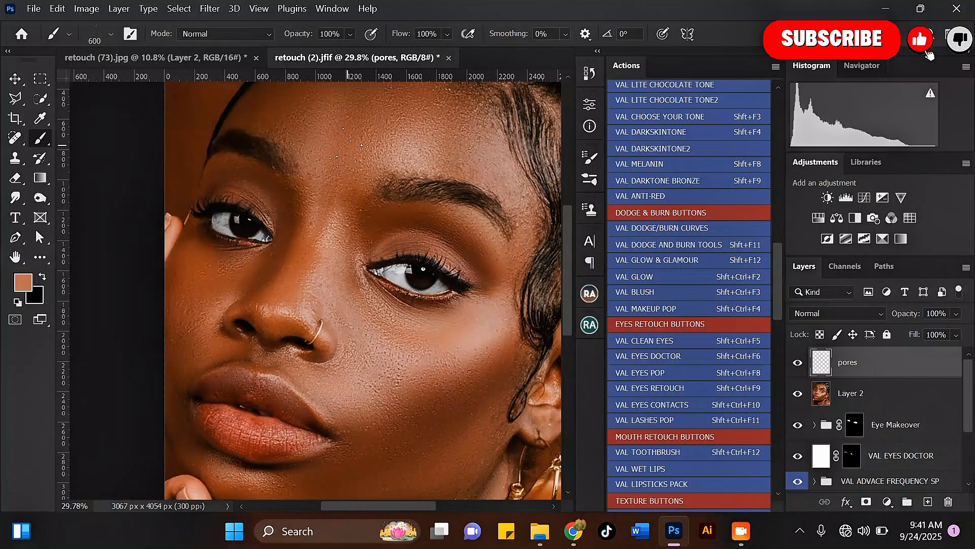
scroll(315, 252, "down", 2)
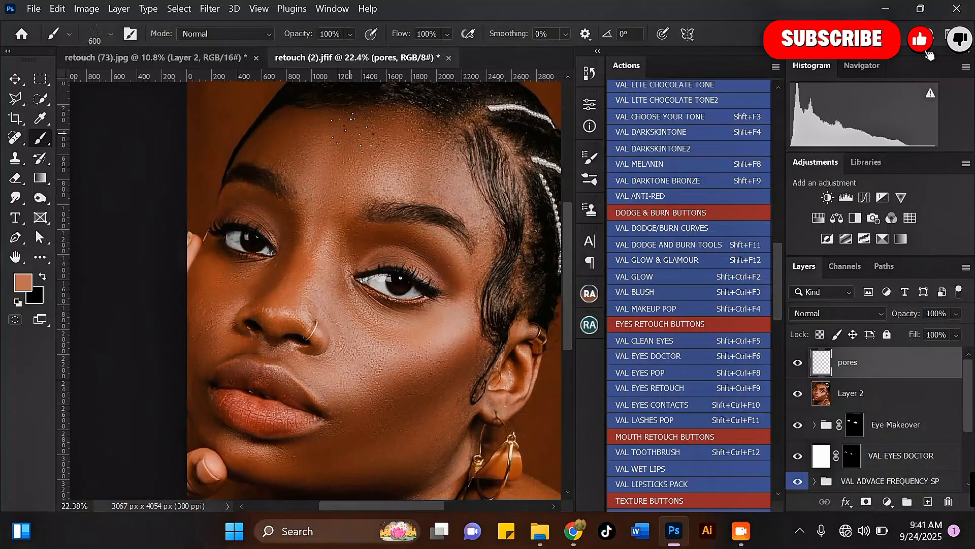
scroll(323, 203, "up", 5)
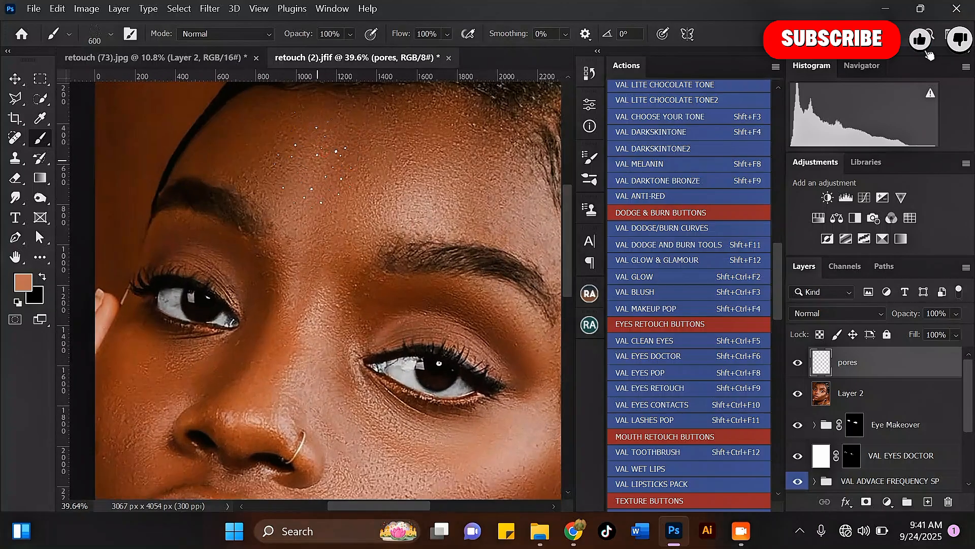
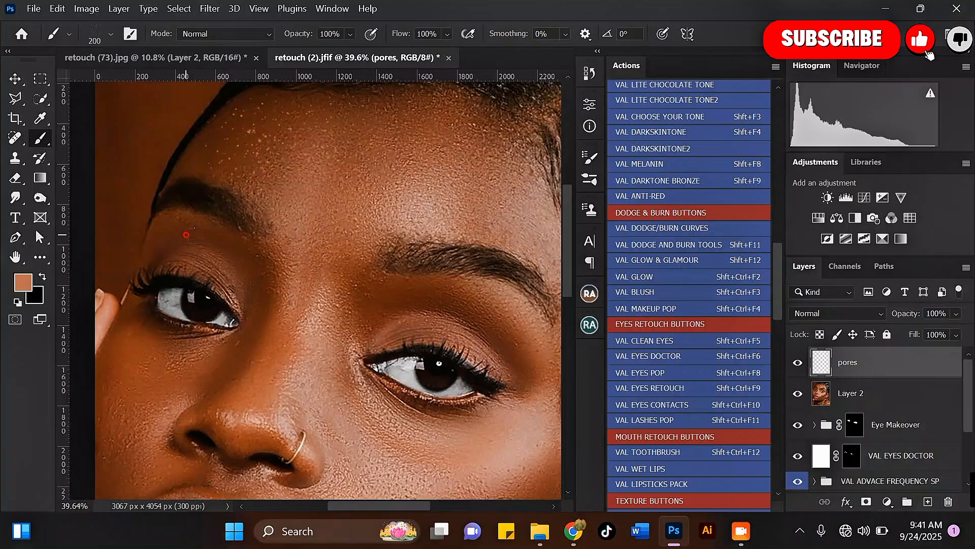
key("bracketright")
key("bracketright")
key("bracketright")
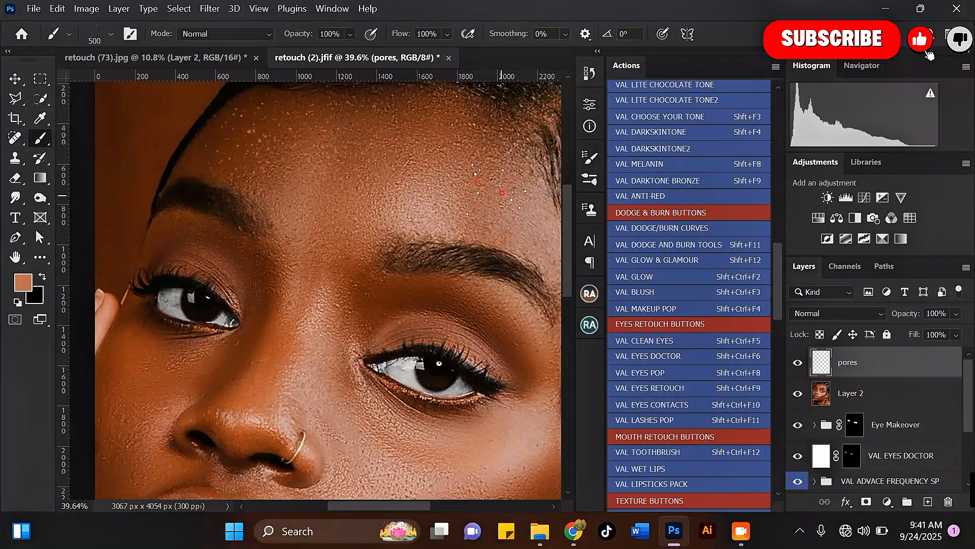
Add pores beneath the eyebrow with a 300 px brush and along the nose bridge with a 400 px brush.
scroll(323, 180, "down", 4)
key("bracketleft")
scroll(364, 272, "up", 3)
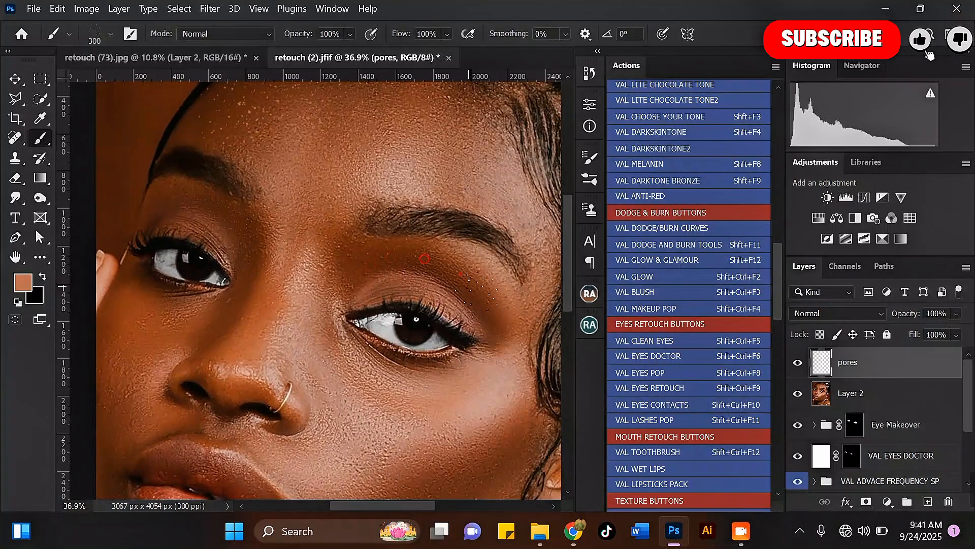
scroll(480, 270, "down", 3)
key("bracketright")
scroll(304, 262, "up", 4)
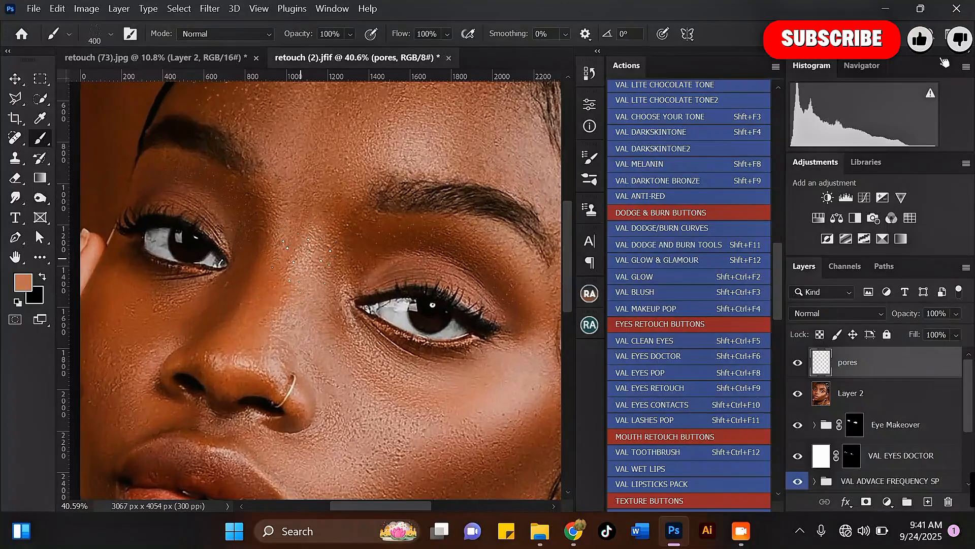
Paint finer pores on the cheek beside the nose and beneath the inner eye with a 300 px brush.
scroll(313, 220, "down", 3)
key("bracketleft")
scroll(263, 266, "up", 3)
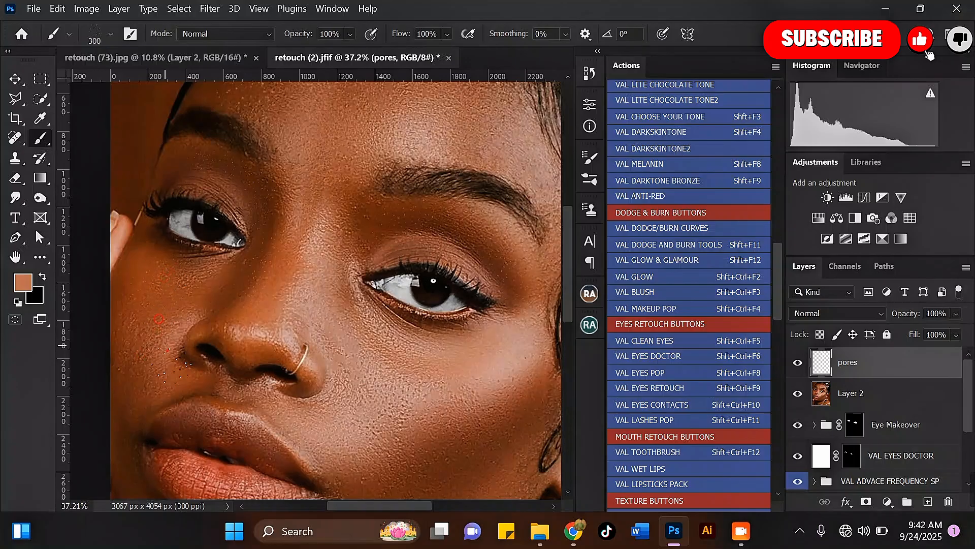
scroll(428, 371, "up", 2)
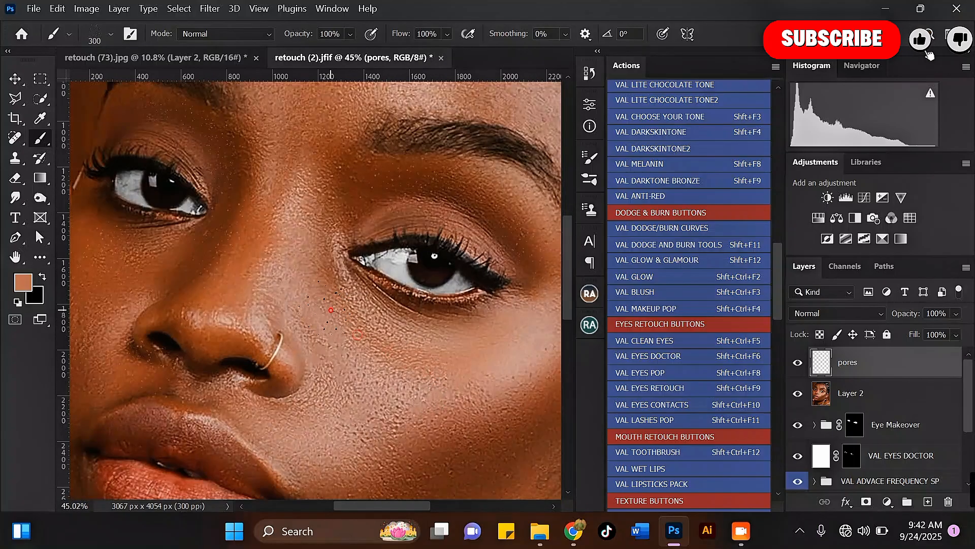
Cover the large cheek and cheekbone with pores, starting with an 800 px brush and reducing it to 400 px.
scroll(272, 184, "down", 3)
key("bracketright")
key("bracketright")
key("bracketright")
key("bracketright")
scroll(341, 268, "up", 2)
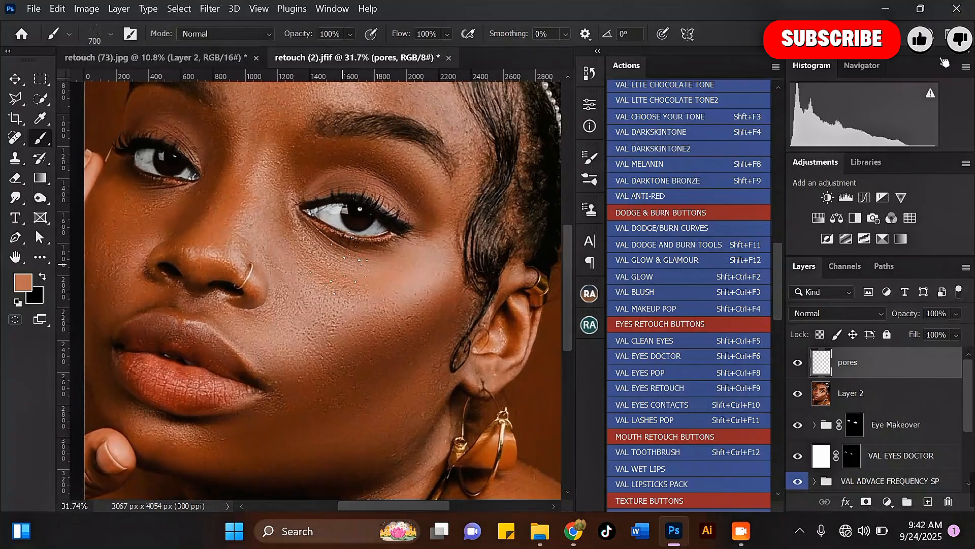
scroll(341, 279, "up", 2)
left_click(410, 289)
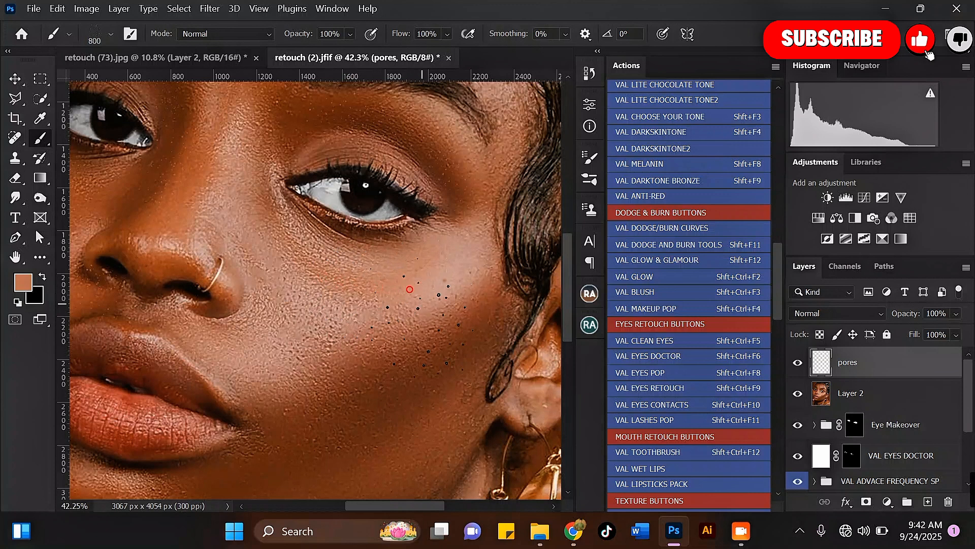
key("bracketleft")
key("bracketleft")
left_click(439, 284)
left_click(399, 266)
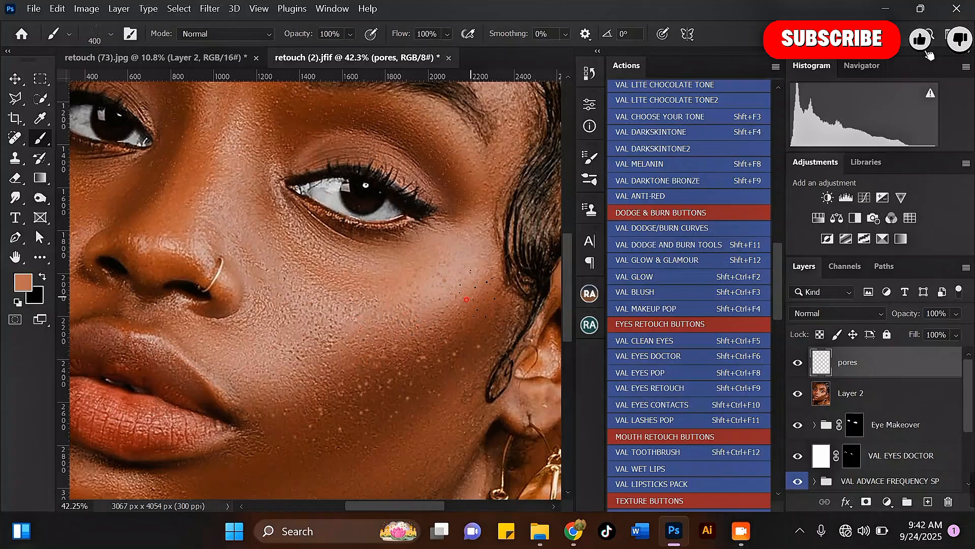
Extend the pores over the lower cheek and jaw with a 400 px brush, reducing it to 250 px.
scroll(258, 211, "down", 2)
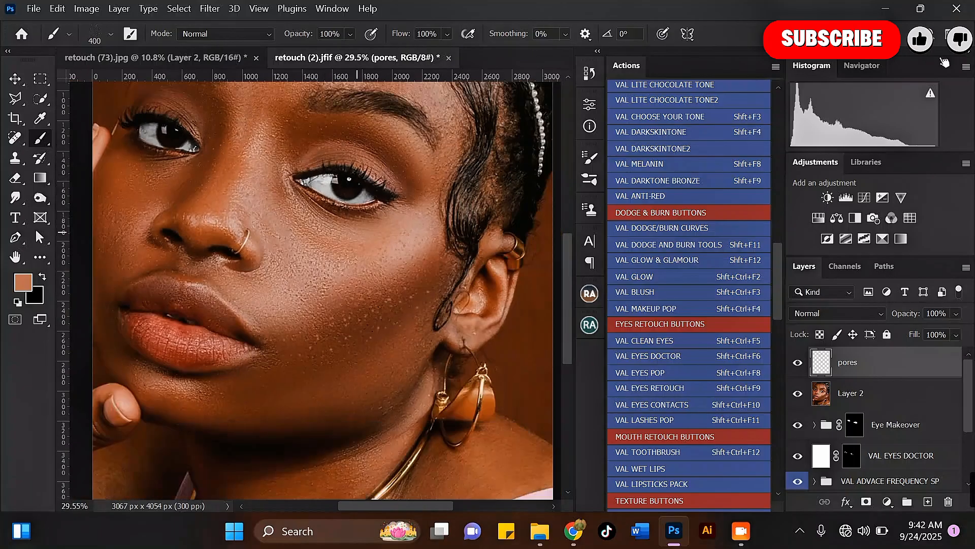
scroll(382, 346, "up", 1)
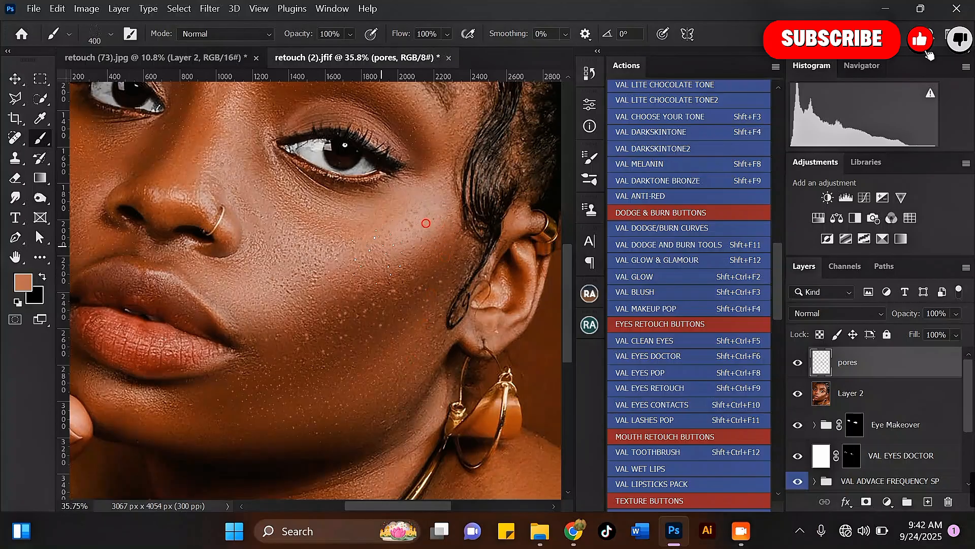
scroll(426, 223, "down", 2)
scroll(269, 360, "up", 2)
key("bracketleft")
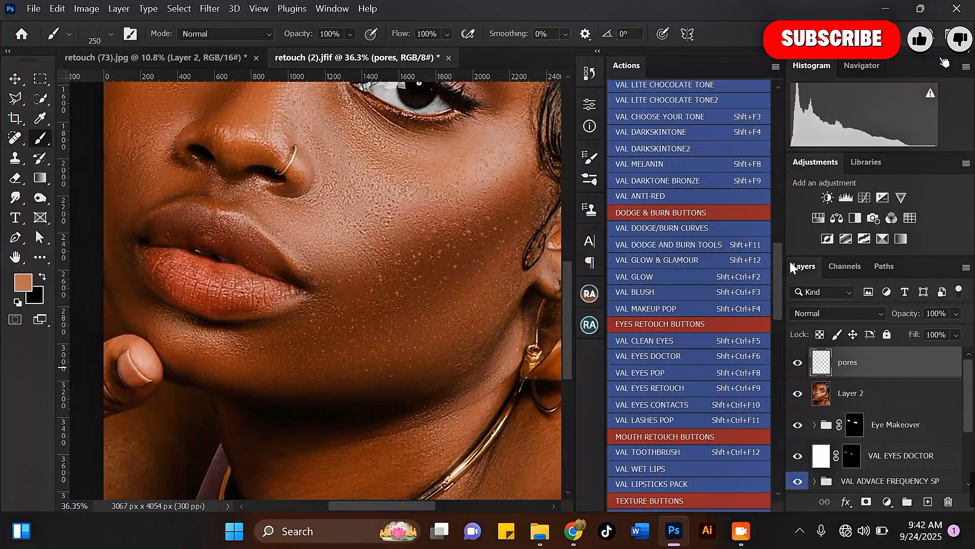
left_click_drag(781, 276, 775, 316)
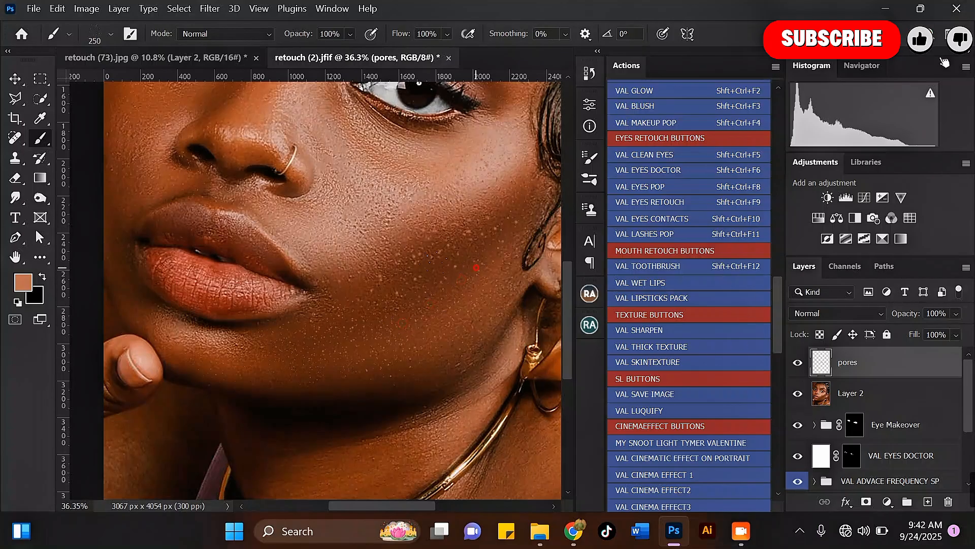
Paint pores across the neck below the jaw with a 400 px brush.
key("bracketright")
key("bracketright")
key("bracketright")
key("bracketright")
scroll(391, 366, "down", 3)
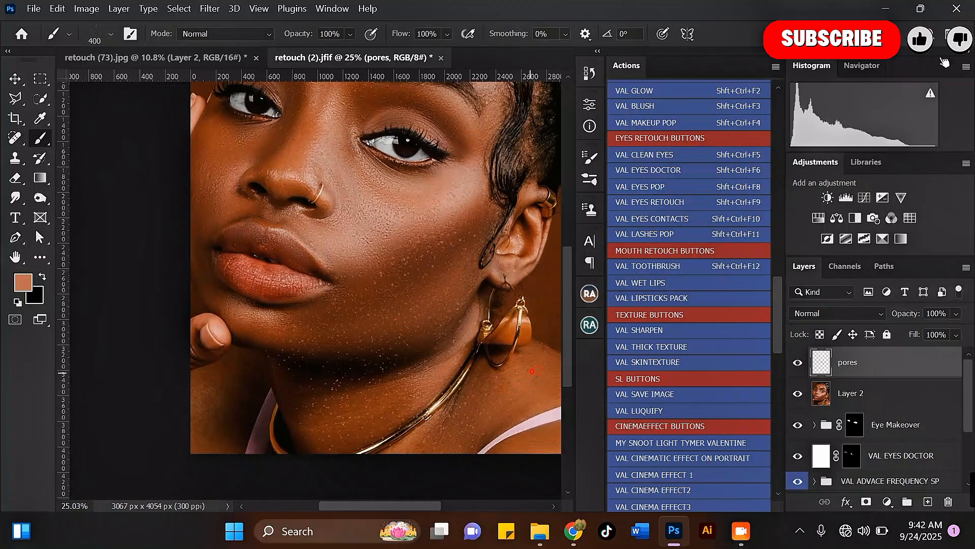
Add finer pores to the far cheek beside the mouth and nose with a 250 px brush.
scroll(207, 273, "up", 2)
key("bracketleft")
key("bracketleft")
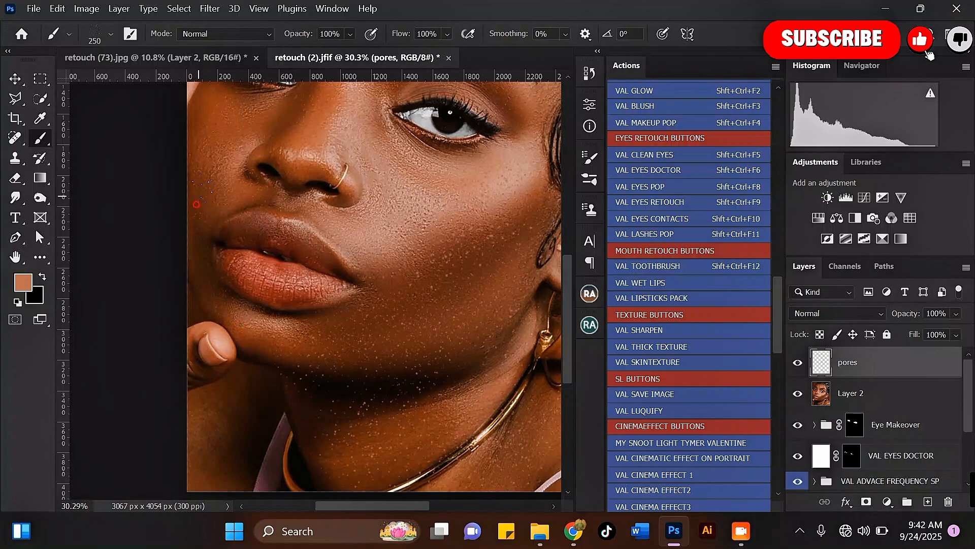
scroll(214, 122, "down", 2)
scroll(213, 121, "up", 4)
Touch up the pores along the nose bridge with a 300 px brush.
key("bracketright")
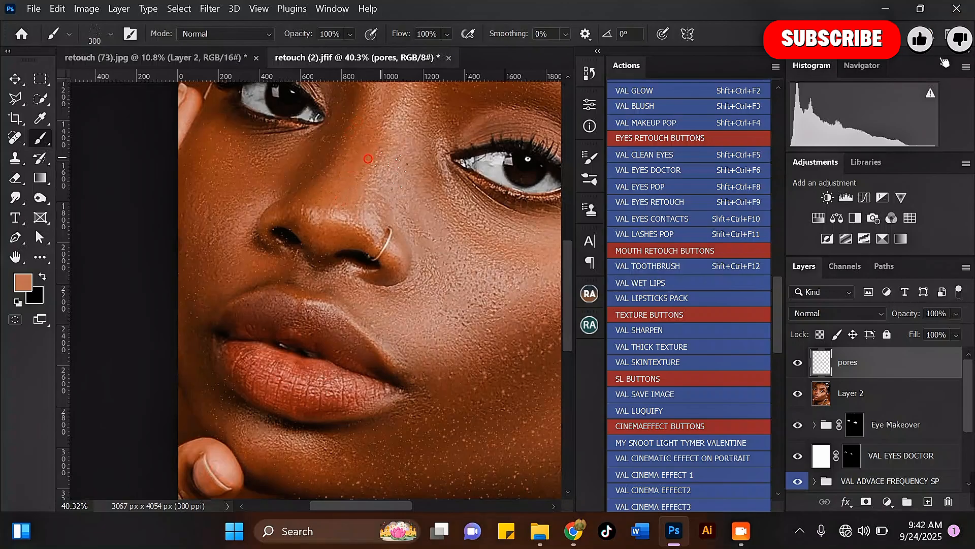
scroll(339, 214, "down", 3)
scroll(351, 198, "up", 3)
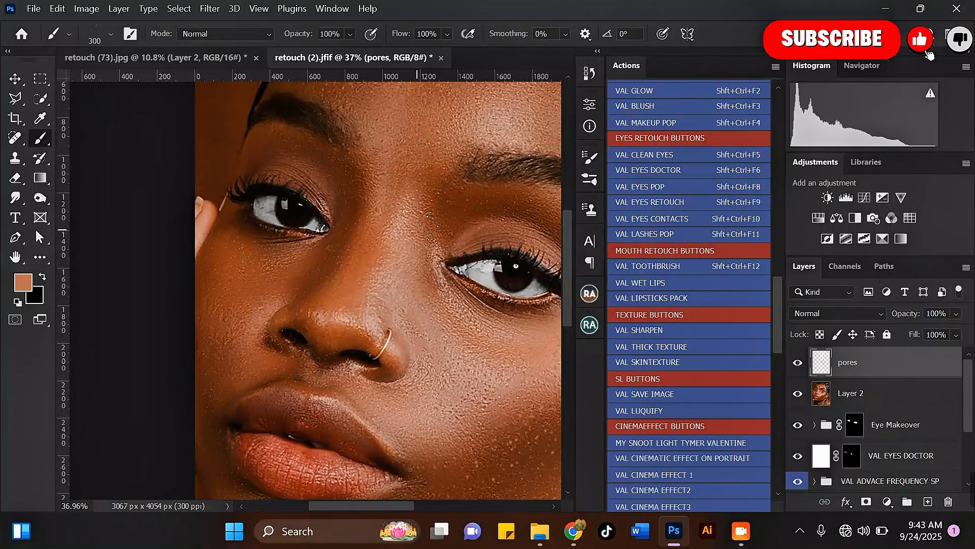
scroll(297, 224, "down", 2)
scroll(459, 203, "up", 2)
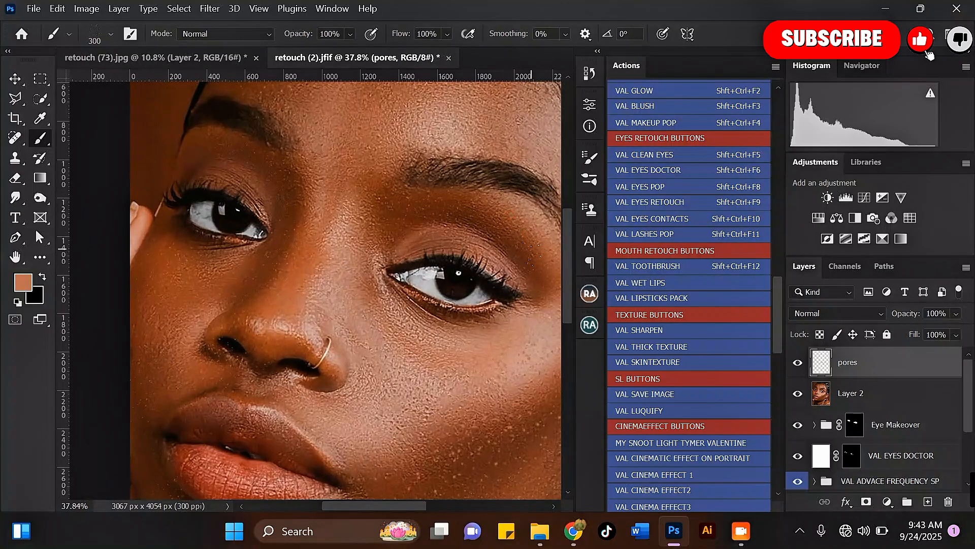
Spread pores over the forehead with an 800 px brush, reducing it to 700 px.
scroll(378, 232, "down", 4)
key("bracketright")
key("bracketright")
key("bracketright")
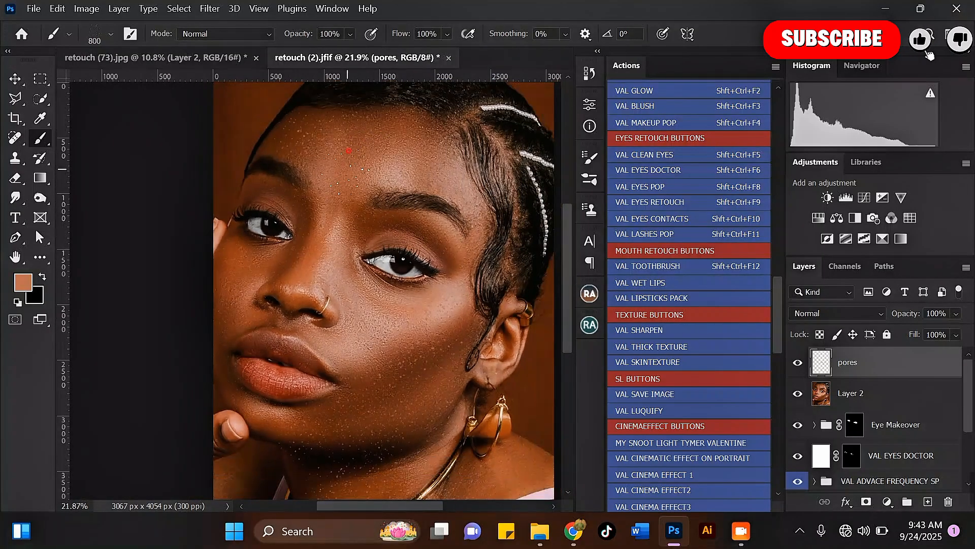
key("bracketleft")
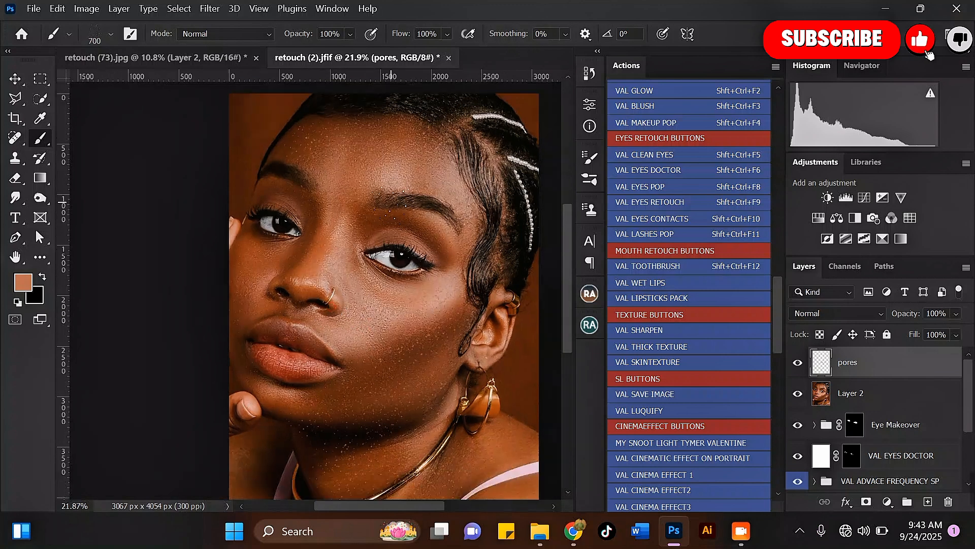
Set the pores layer's blend mode to Multiply.
scroll(446, 304, "up", 3)
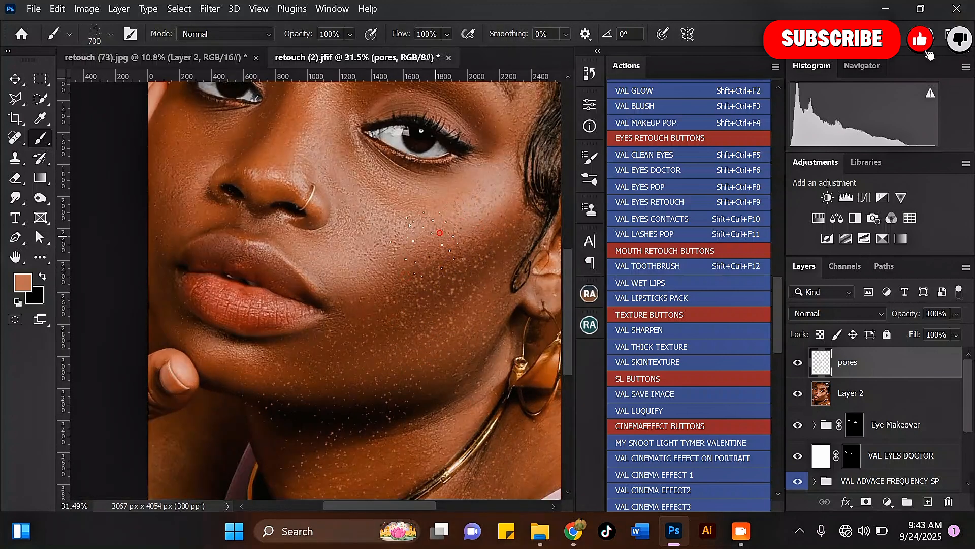
scroll(410, 420, "down", 3)
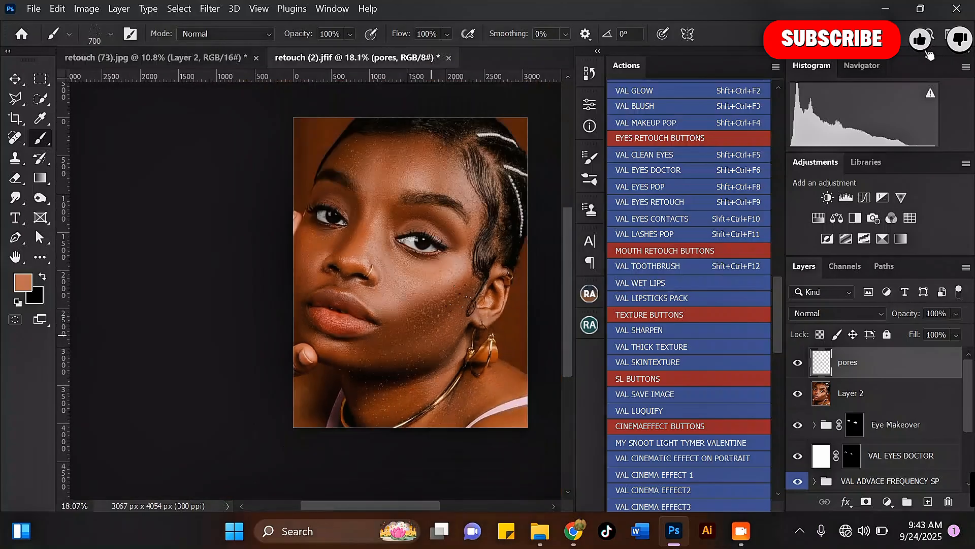
left_click(838, 313)
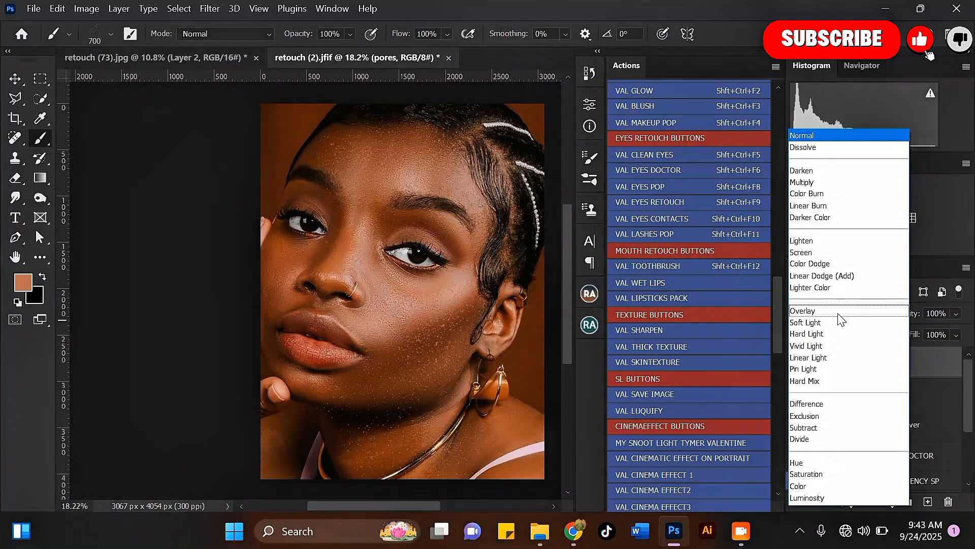
left_click(816, 184)
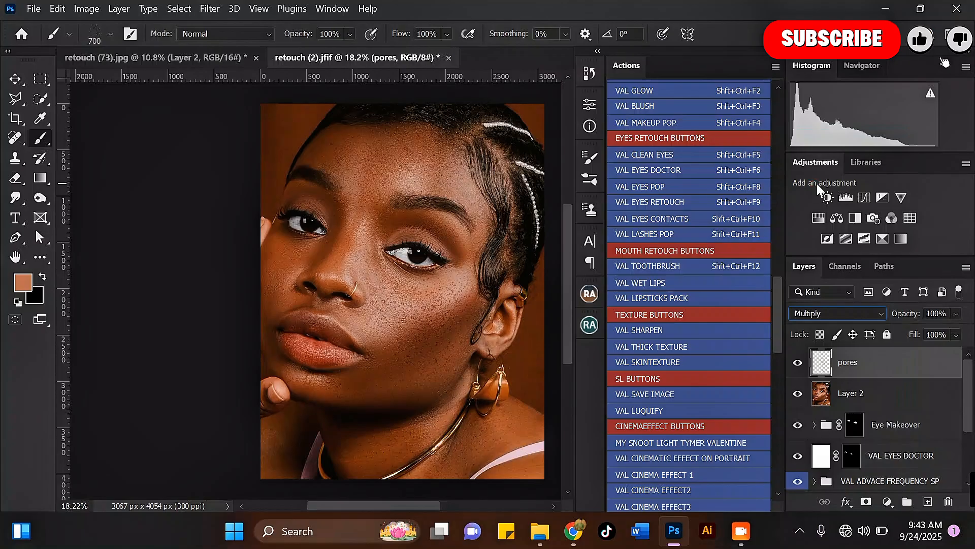
Add more pores over the near cheek and jaw with a 700 px brush, reducing it to 300 px beneath the jaw.
scroll(403, 349, "up", 6)
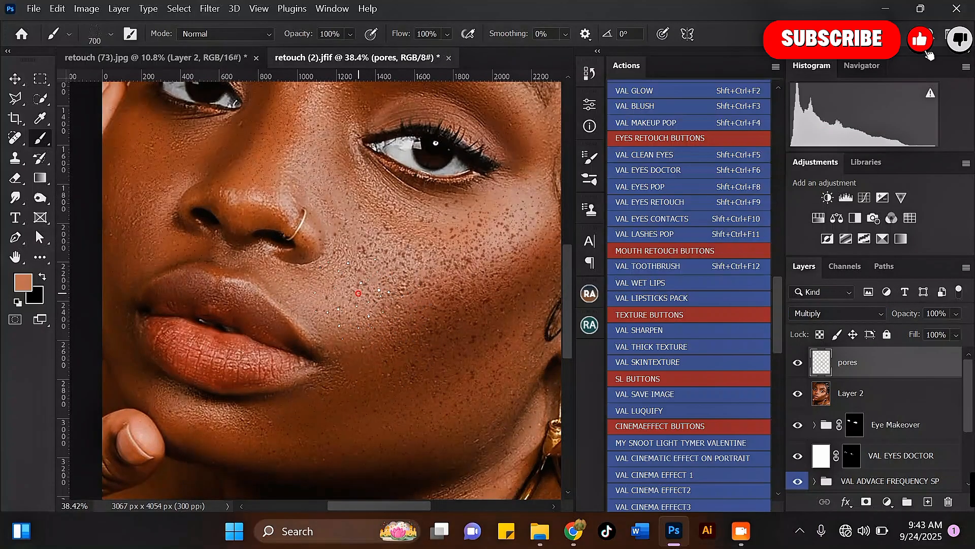
scroll(368, 305, "down", 3)
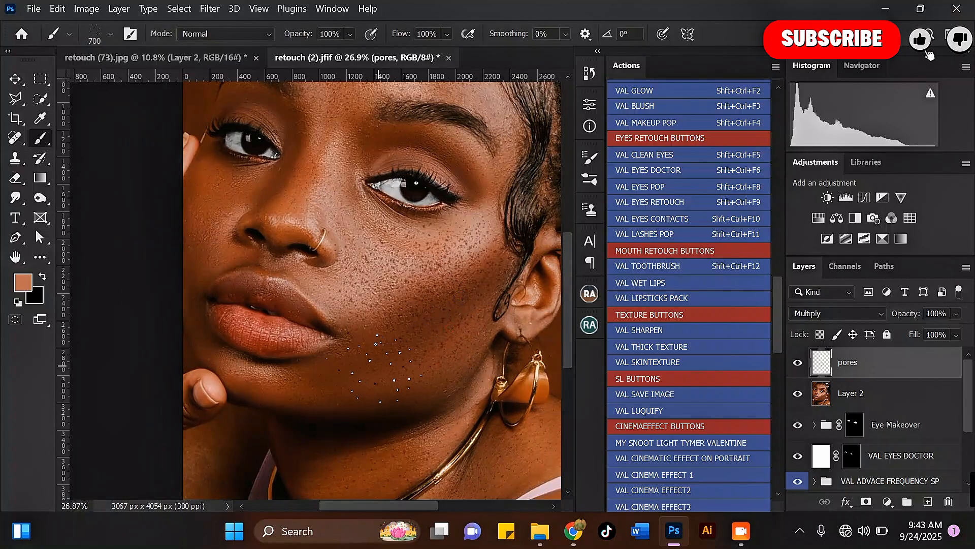
key("bracketleft")
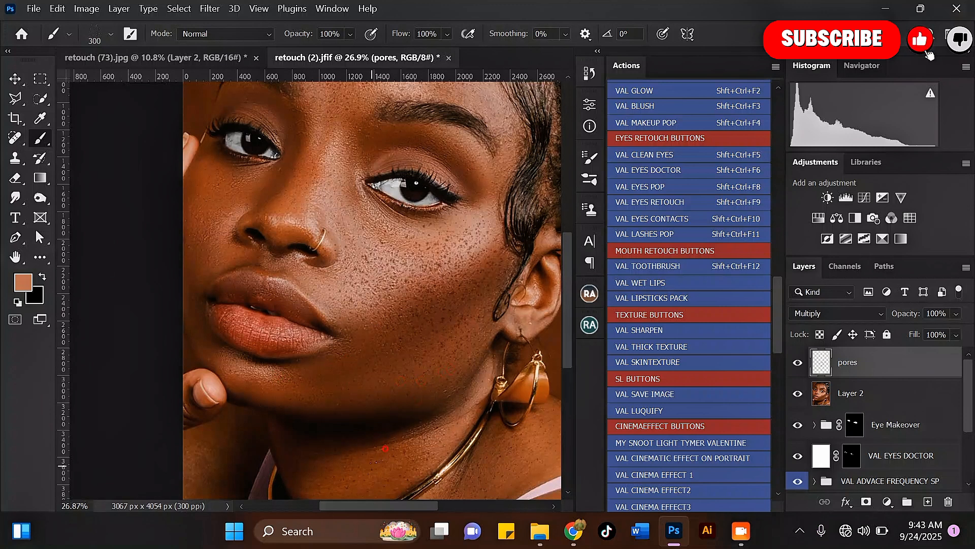
scroll(426, 380, "down", 3)
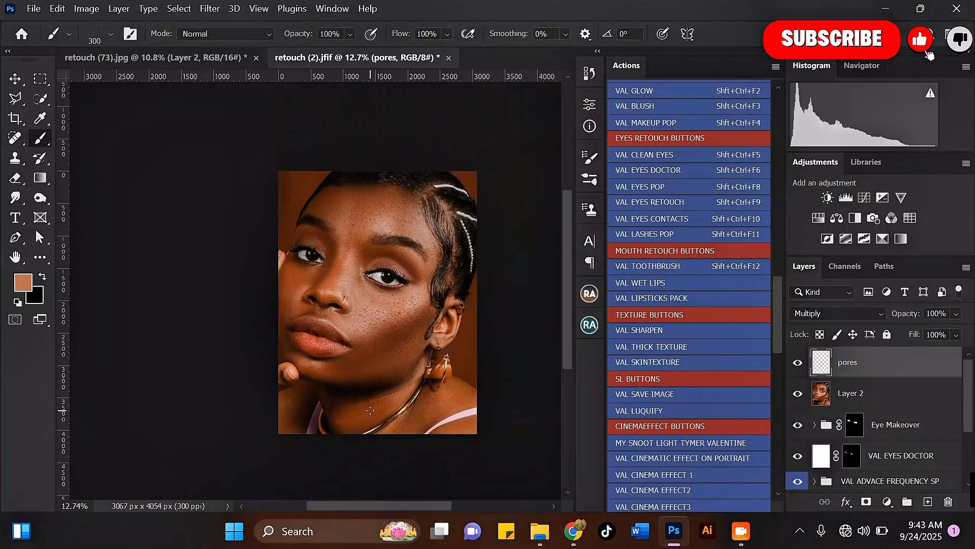
Paint larger pores across the neck above the necklace with an 800 px brush.
key("bracketright")
key("bracketright")
key("bracketright")
key("bracketright")
key("bracketright")
scroll(369, 412, "up", 2)
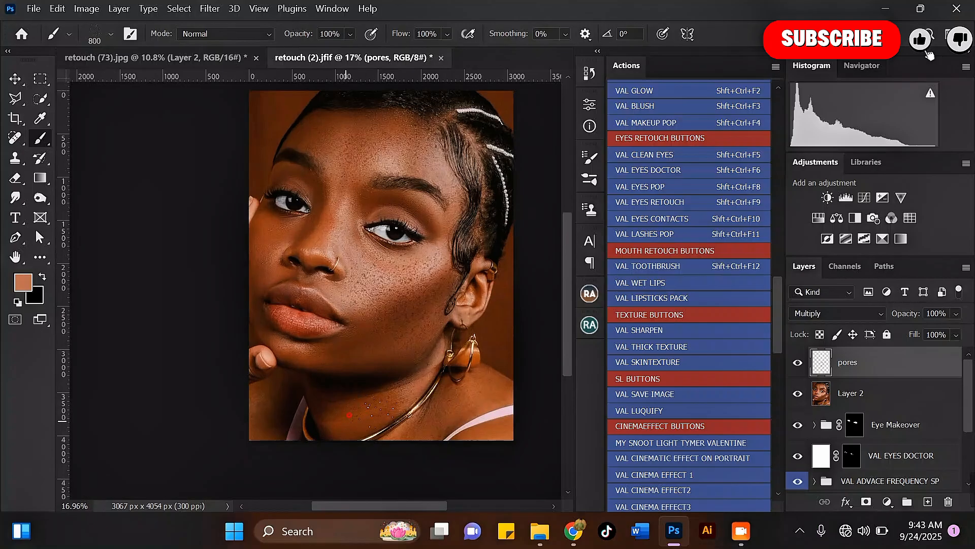
scroll(352, 399, "down", 3)
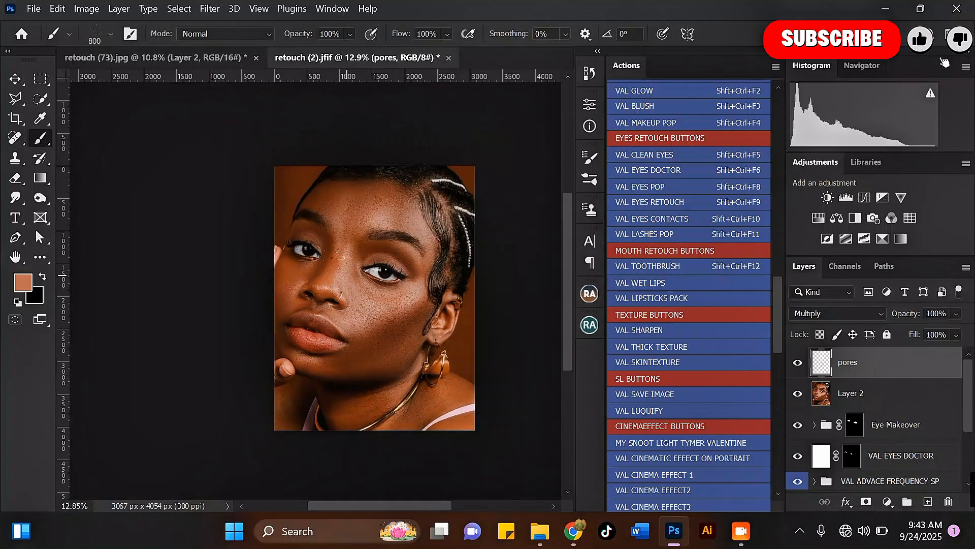
Dab pores on the far cheek, around the eyes, on the nose bridge and above the upper lip with a 400 px brush.
scroll(315, 270, "up", 5)
key("bracketleft")
key("bracketleft")
left_click(286, 281)
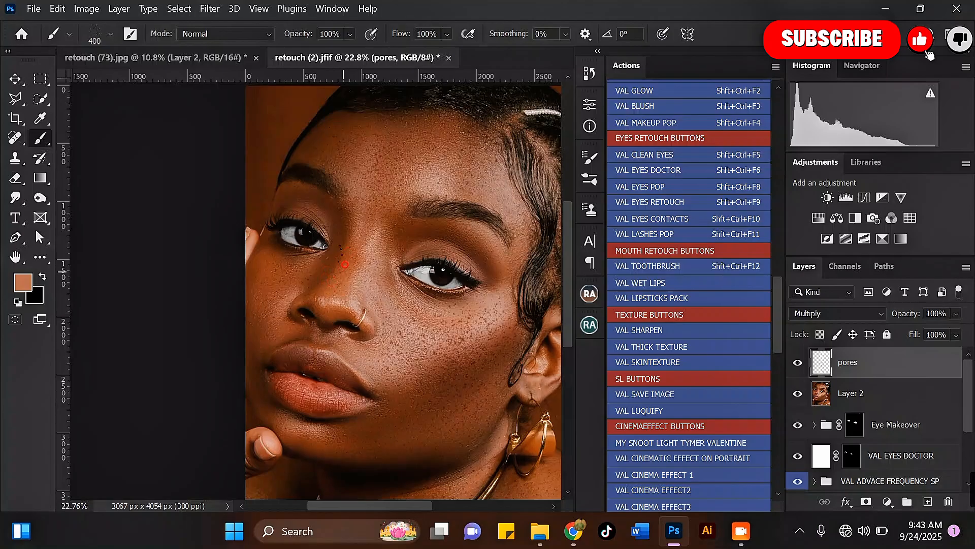
left_click(313, 203)
left_click(351, 261)
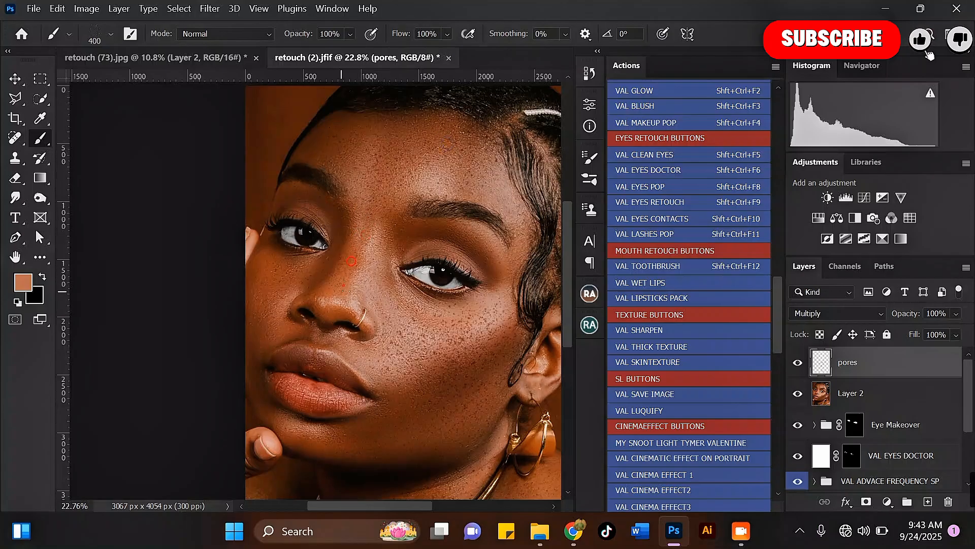
left_click(471, 233)
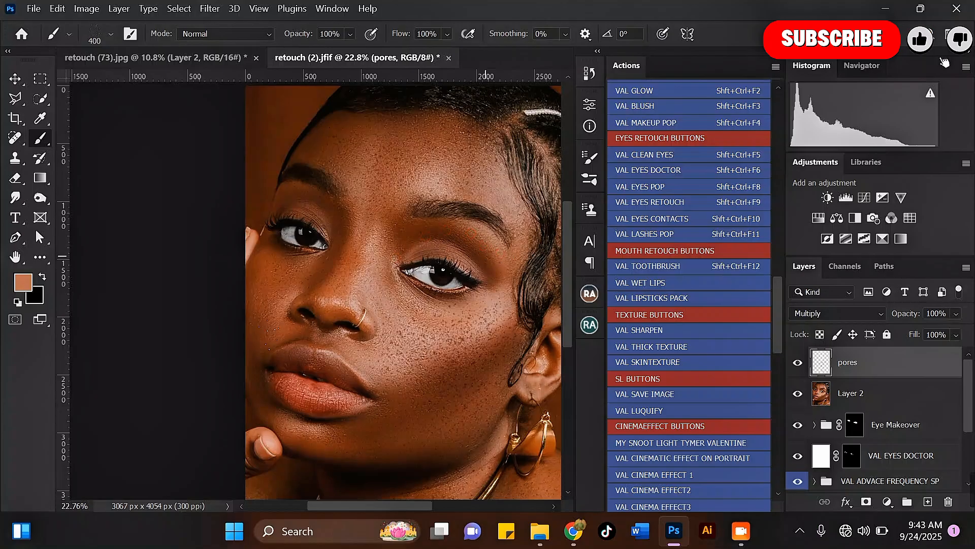
left_click(304, 328)
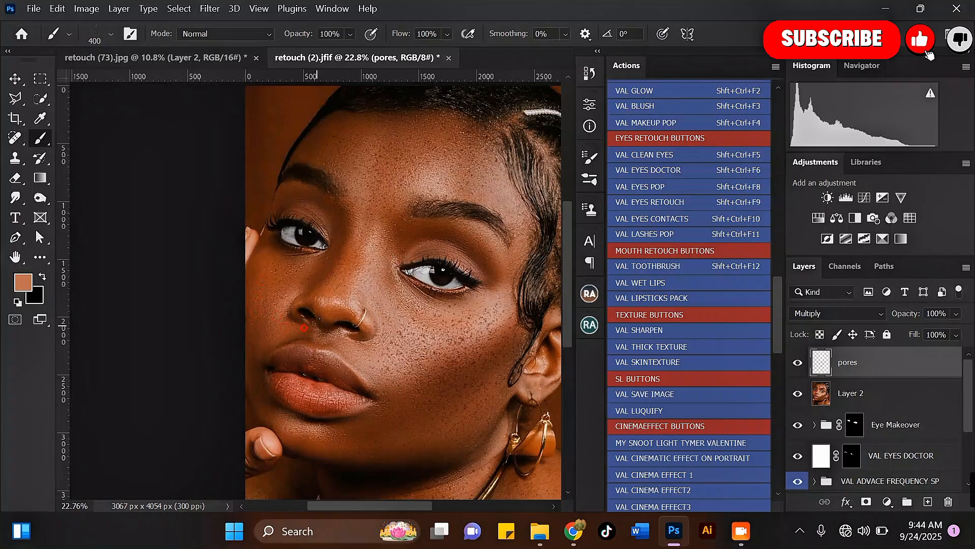
Dab pores around the mouth and chin and at the temple beside the near eye with the 400 px brush.
scroll(378, 267, "down", 3)
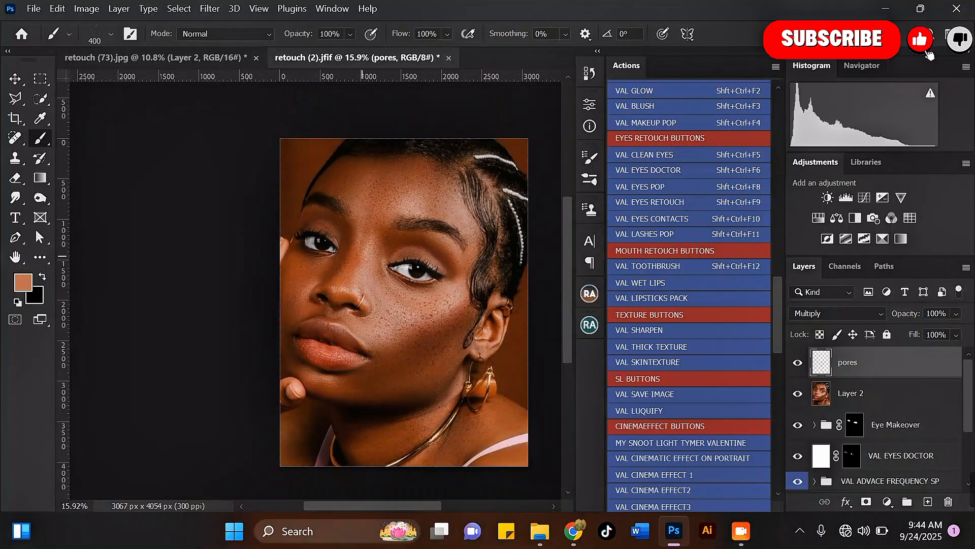
scroll(369, 355, "up", 3)
left_click(355, 333)
left_click(333, 334)
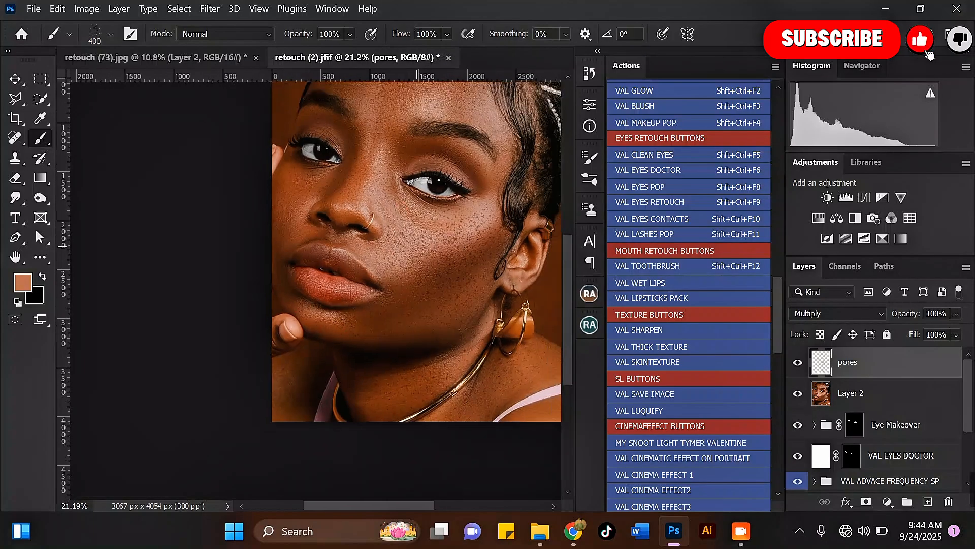
scroll(462, 183, "up", 1)
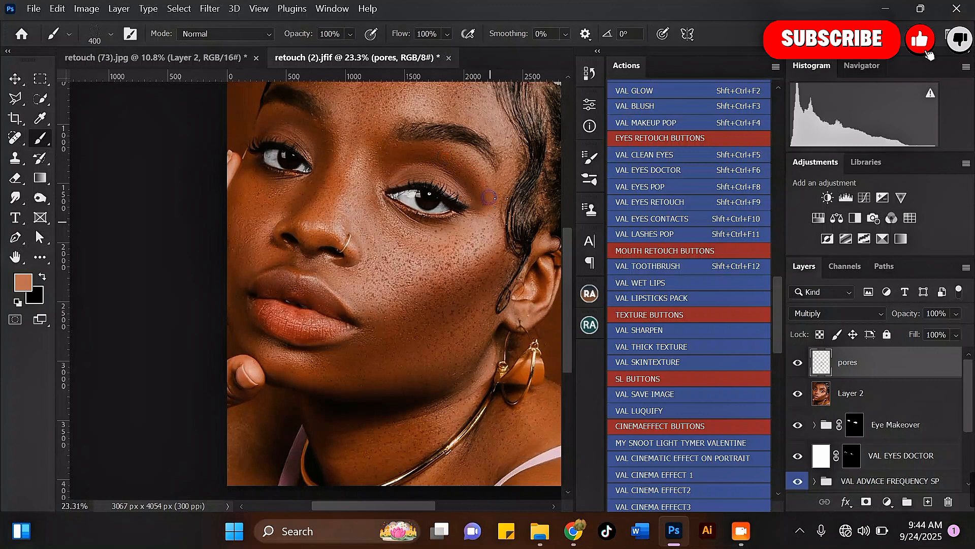
left_click(499, 126)
Fill in pores along the upper forehead, between the eyes and on the far cheek with the 400 px brush.
scroll(454, 284, "down", 7)
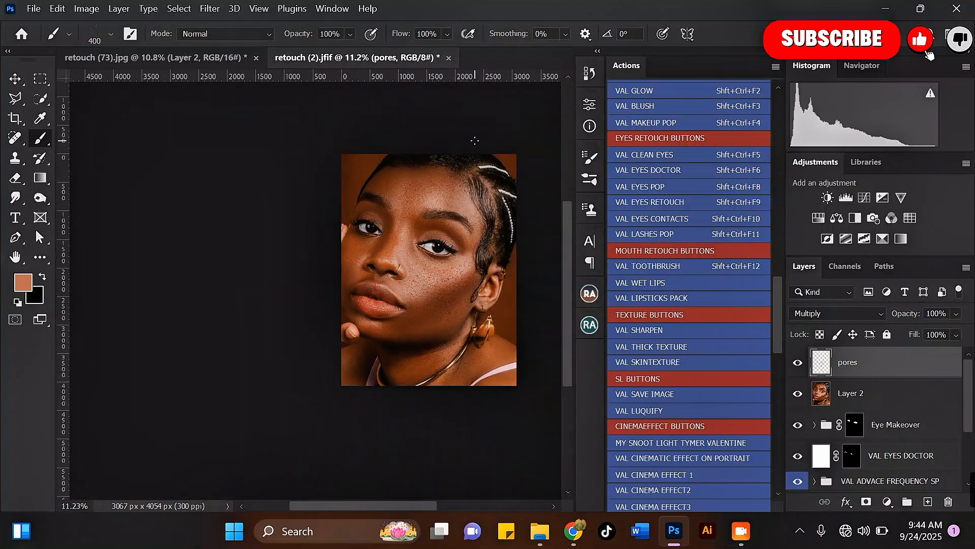
scroll(404, 170, "up", 8)
scroll(372, 184, "up", 2)
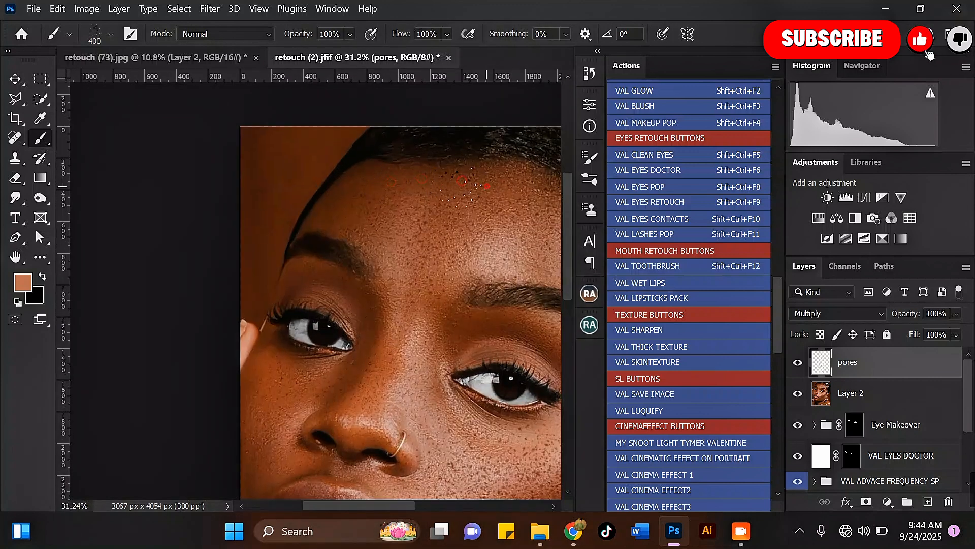
scroll(383, 220, "down", 2)
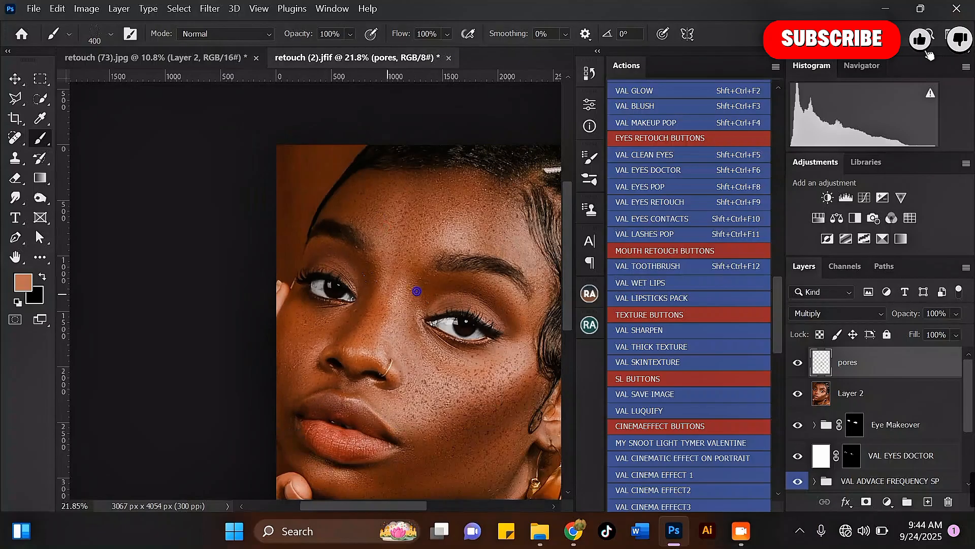
scroll(345, 265, "down", 2)
scroll(308, 312, "up", 3)
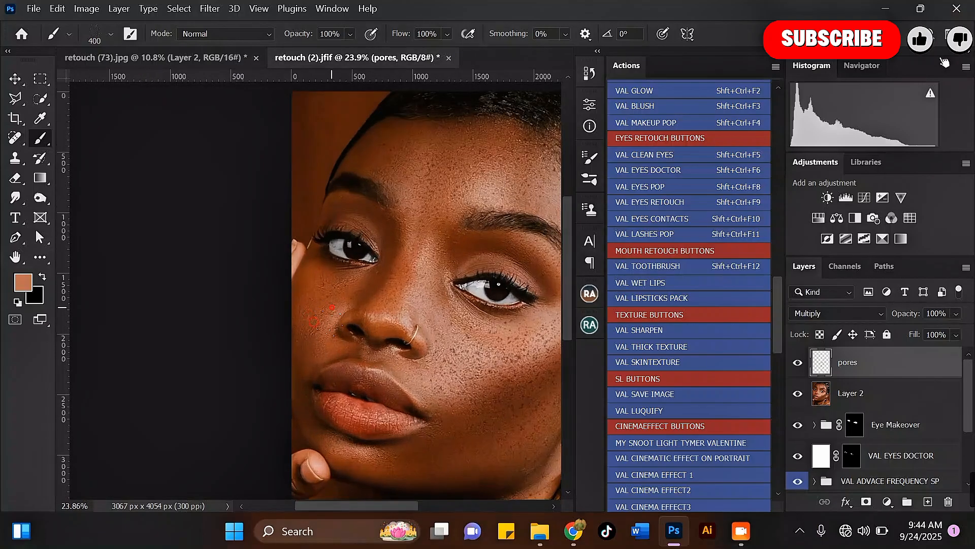
scroll(379, 321, "down", 2)
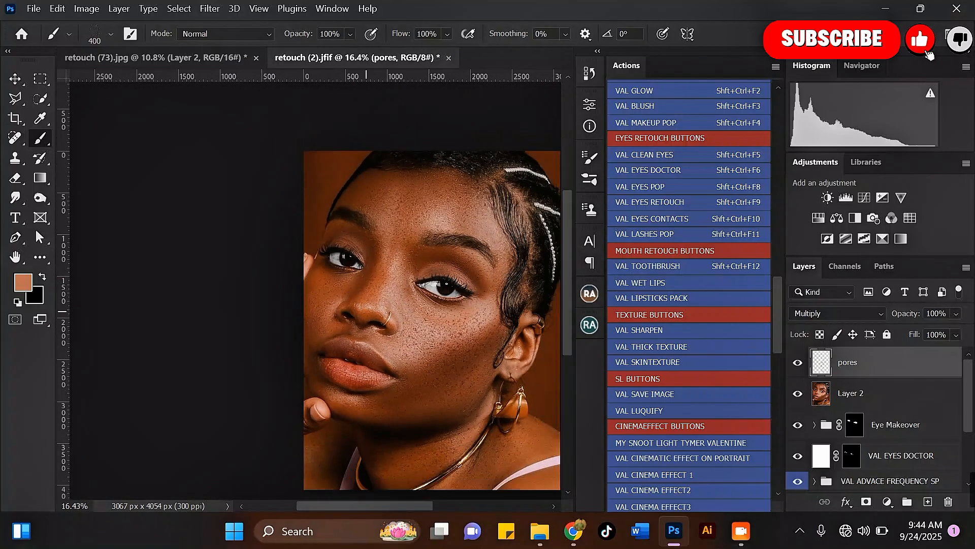
Add pores to the lower cheek and jaw beside the mouth with the 400 px brush.
scroll(444, 385, "down", 2)
scroll(377, 265, "up", 5)
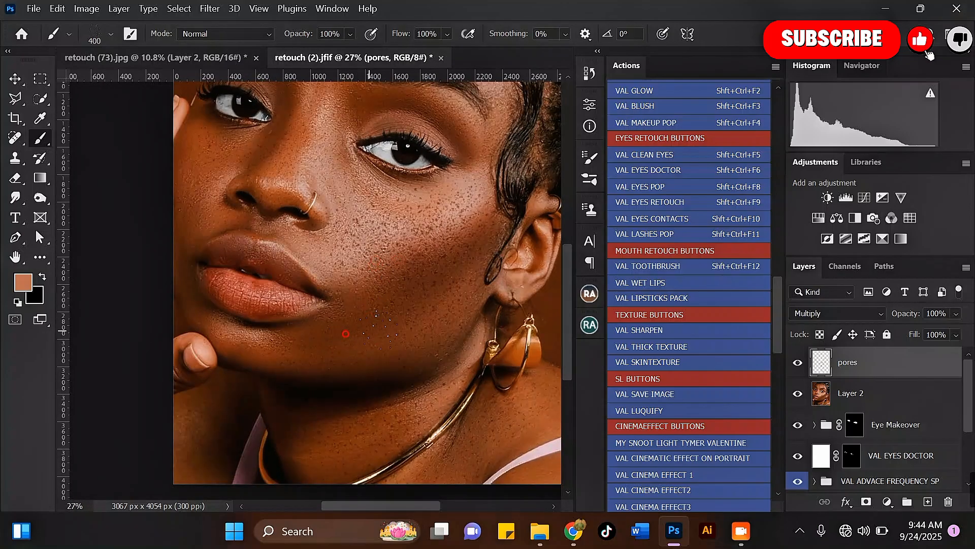
scroll(365, 301, "down", 3)
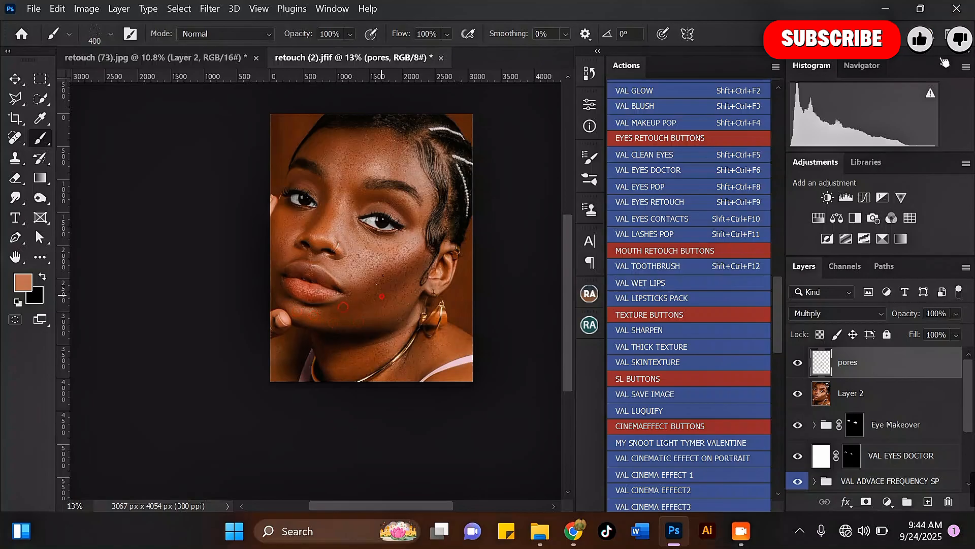
scroll(389, 263, "up", 1)
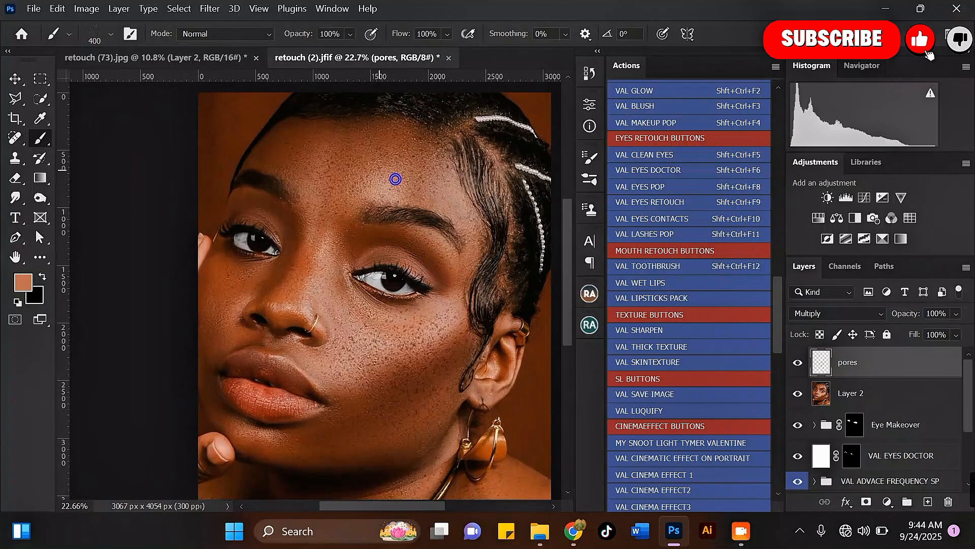
Lower the pores layer's opacity to 71%.
left_click(955, 313)
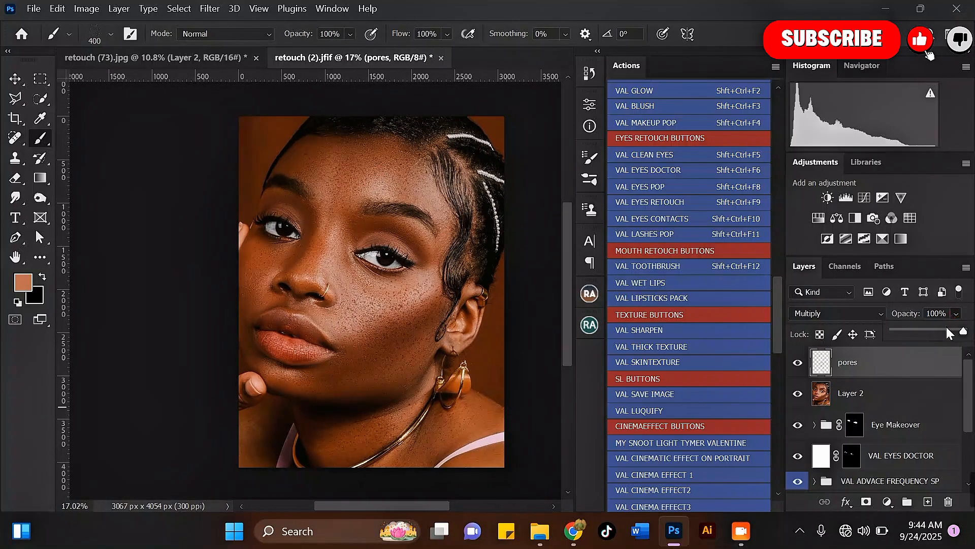
left_click(947, 332)
left_click_drag(940, 327, 943, 326)
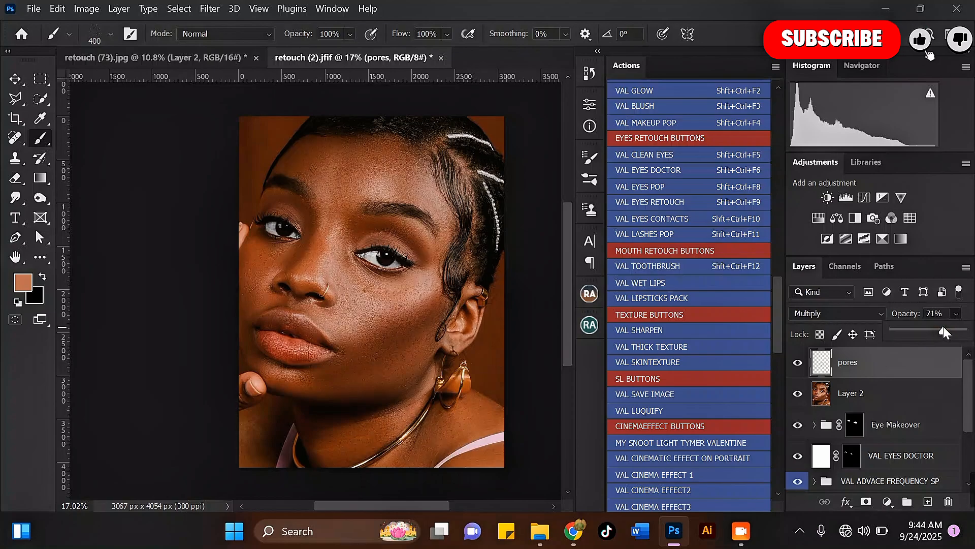
scroll(371, 307, "up", 6)
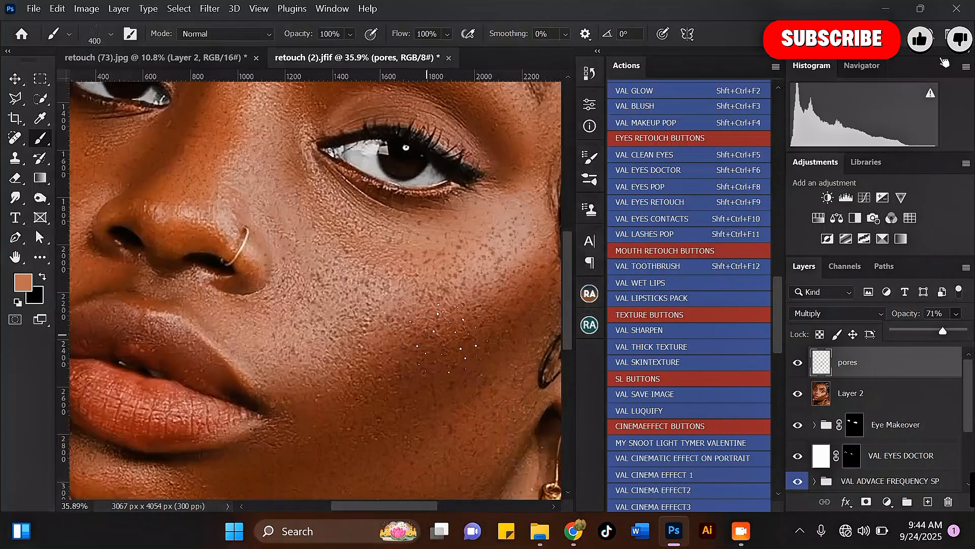
Examine the blended pores on the cheeks, forehead and whole face, both close up and from farther out.
scroll(444, 390, "down", 5)
scroll(421, 224, "up", 4)
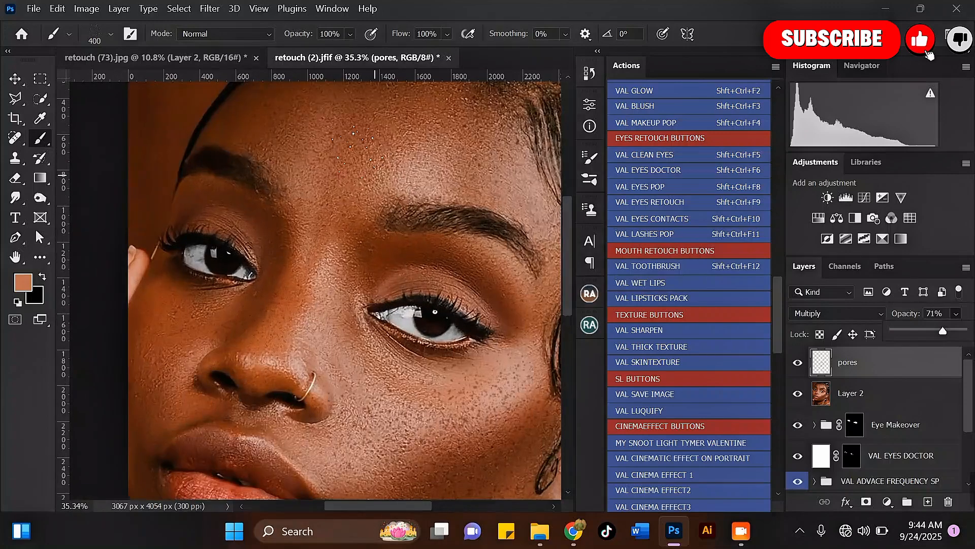
scroll(333, 140, "down", 3)
scroll(269, 254, "down", 2)
scroll(305, 437, "up", 4)
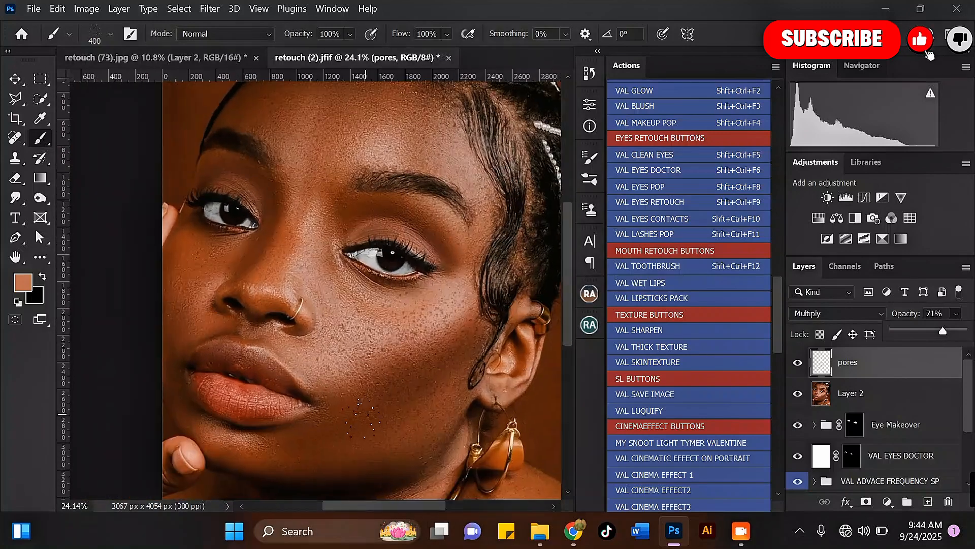
scroll(427, 371, "down", 5)
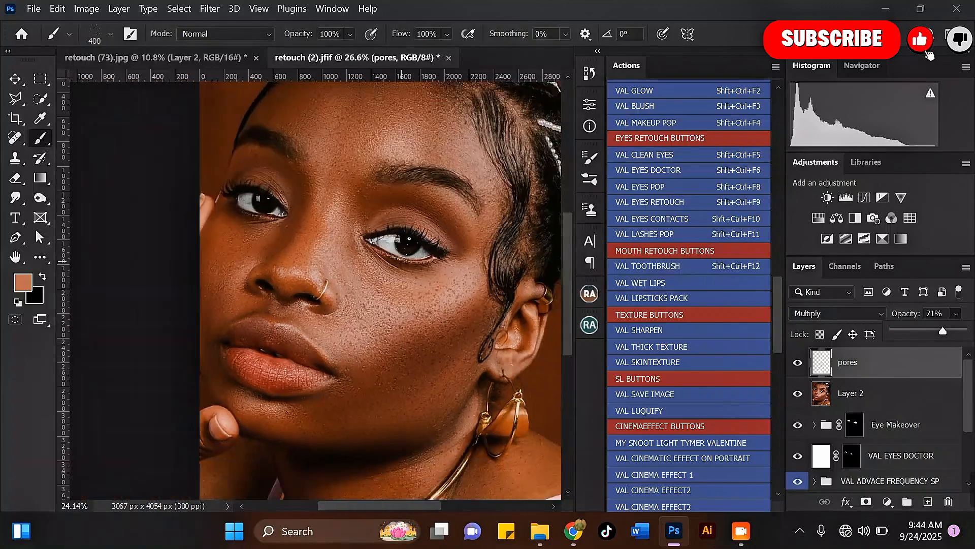
scroll(409, 186, "up", 2)
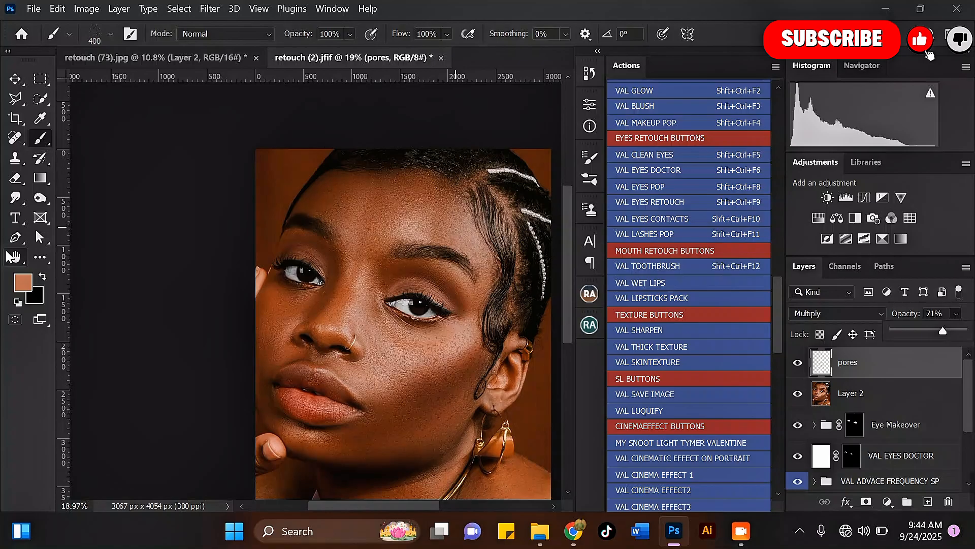
Reset the painting colours to defaults with white as foreground and choose the Soft Round brush from General Brushes.
key("d")
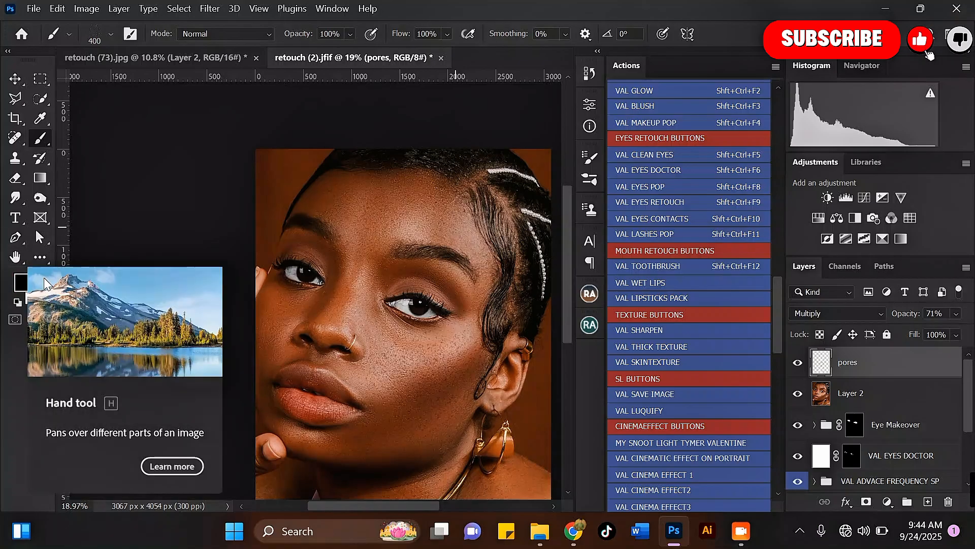
key("x")
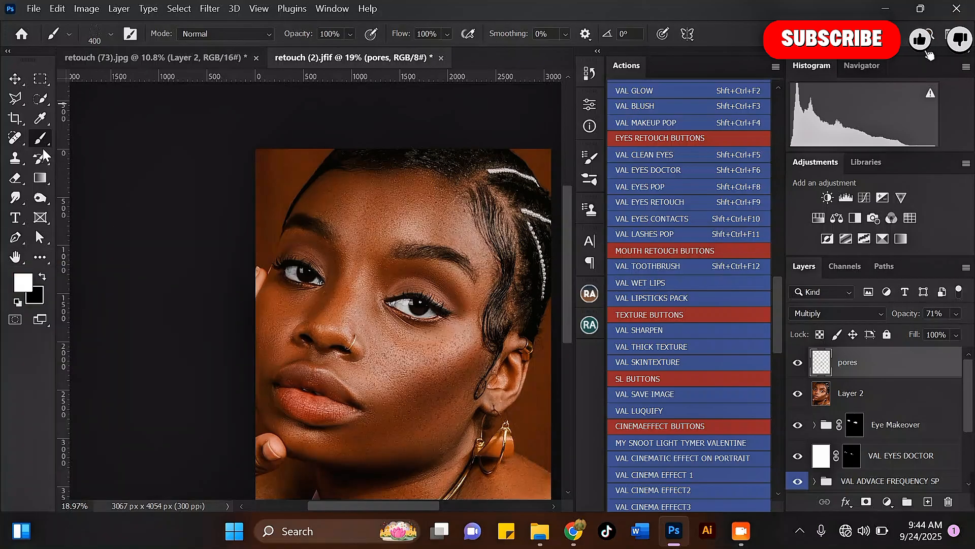
left_click(110, 35)
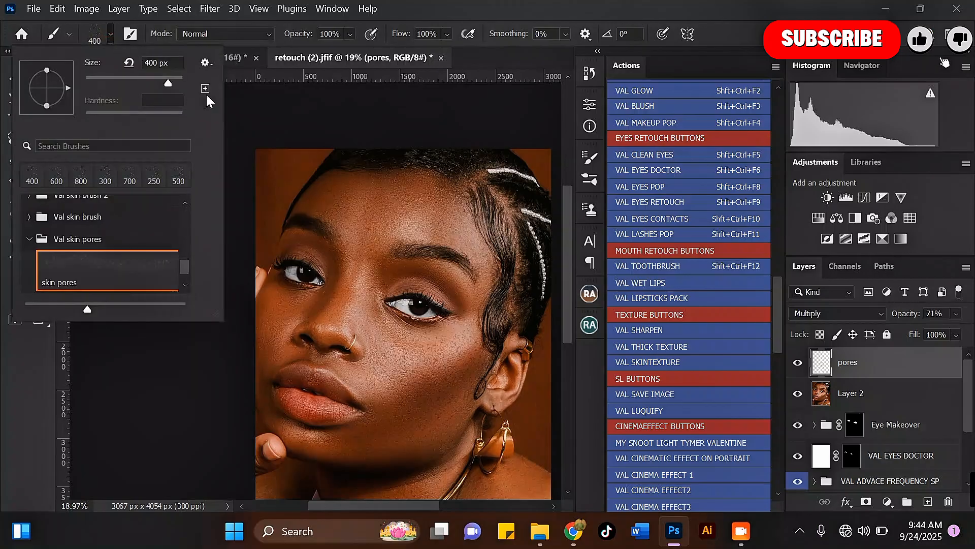
left_click_drag(182, 264, 187, 179)
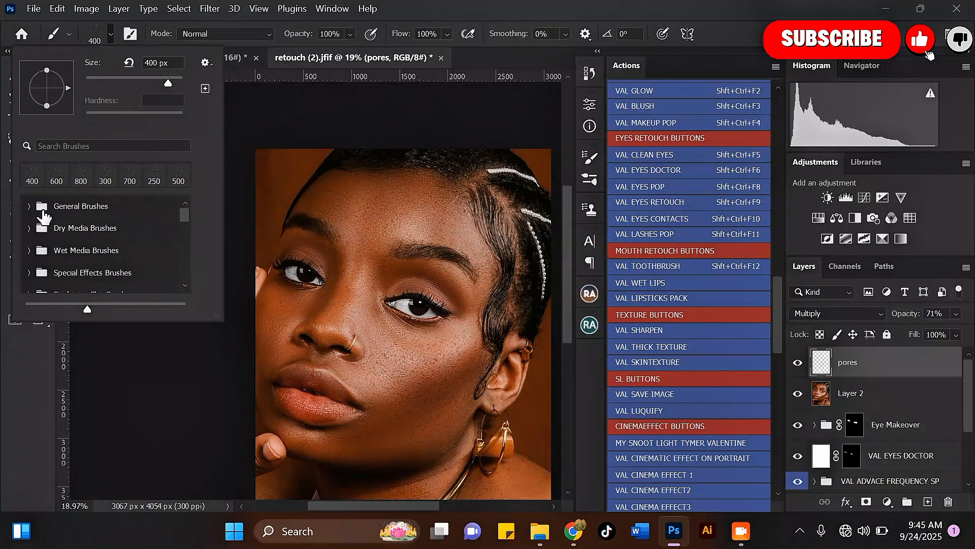
left_click(28, 206)
left_click(96, 228)
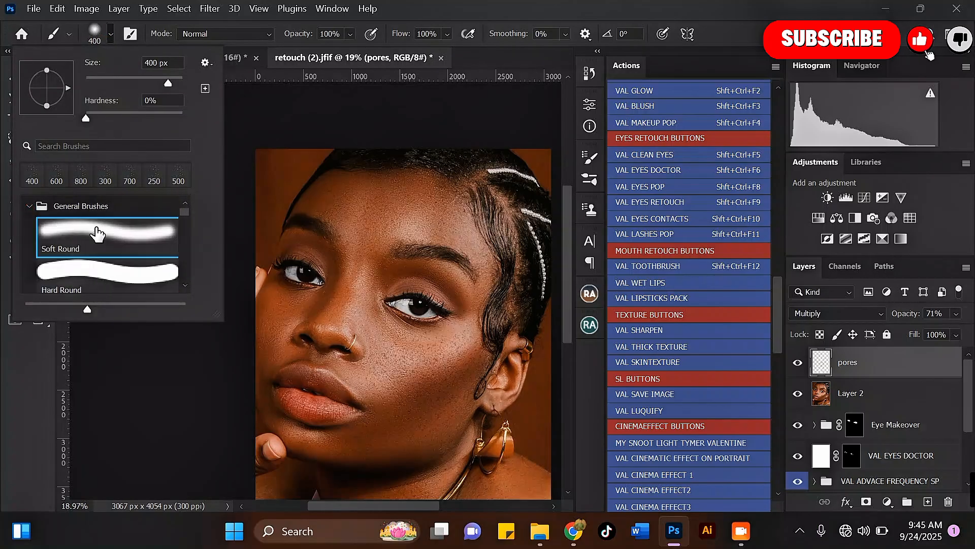
key("Return")
Compare the portrait with the pores layer hidden and shown.
scroll(328, 224, "down", 3)
scroll(390, 282, "up", 1)
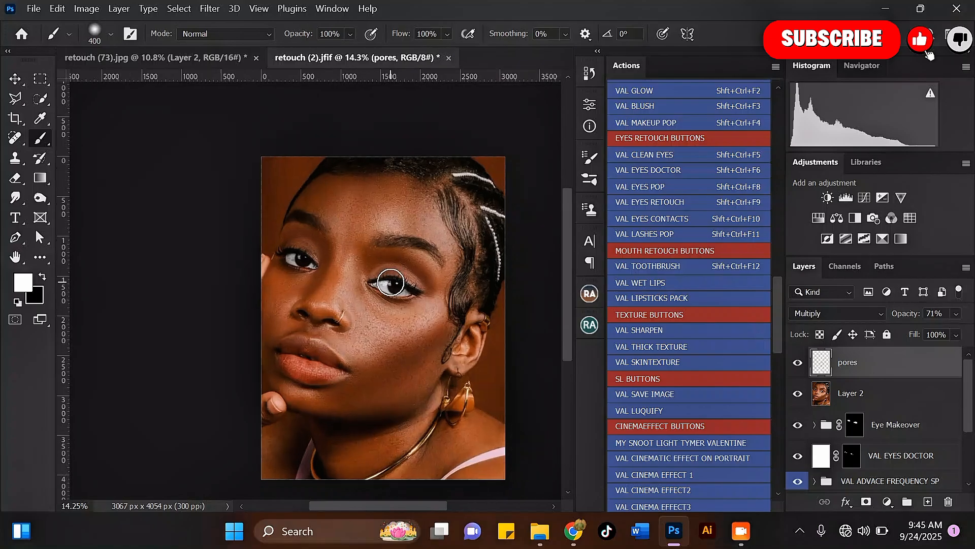
scroll(391, 283, "up", 1)
scroll(406, 325, "up", 1)
scroll(373, 234, "up", 1)
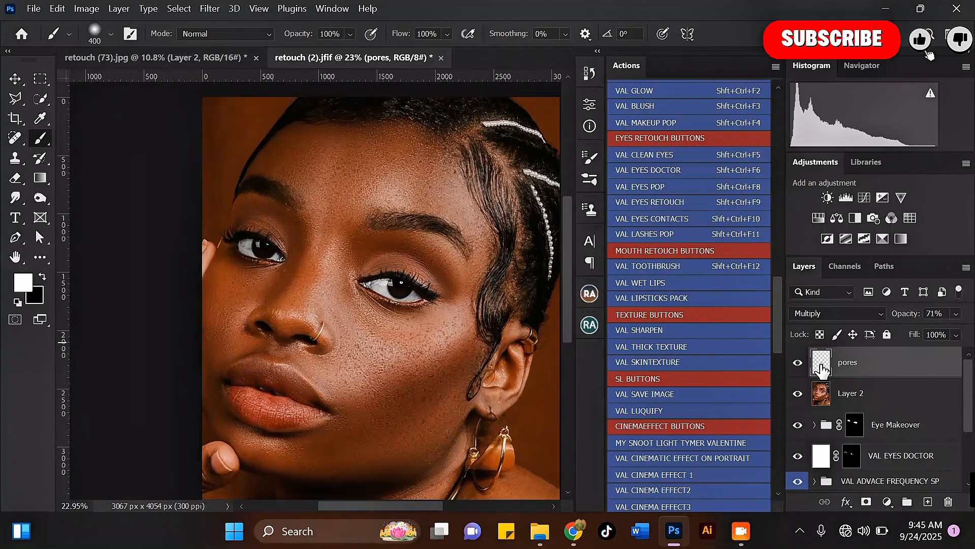
left_click(798, 363)
left_click(798, 363)
scroll(368, 256, "down", 1)
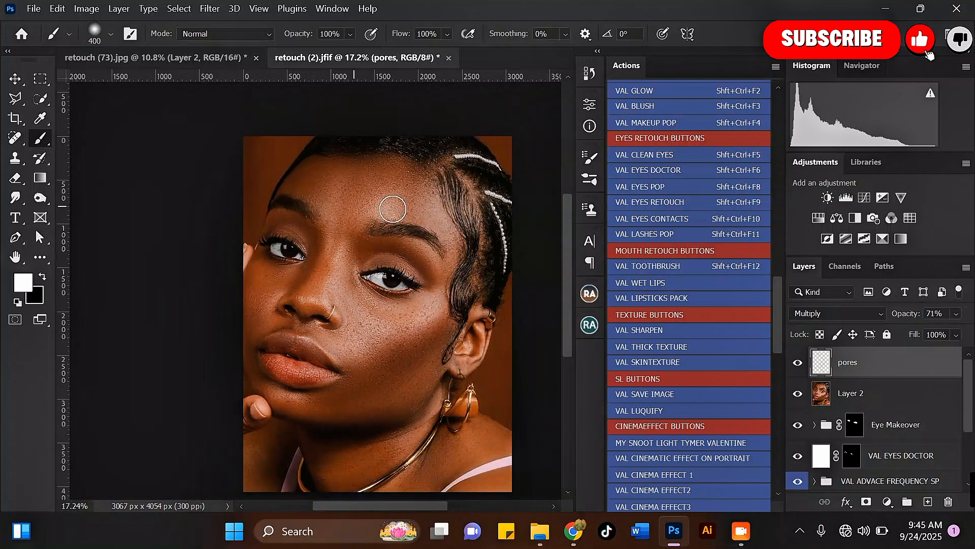
scroll(376, 198, "down", 1)
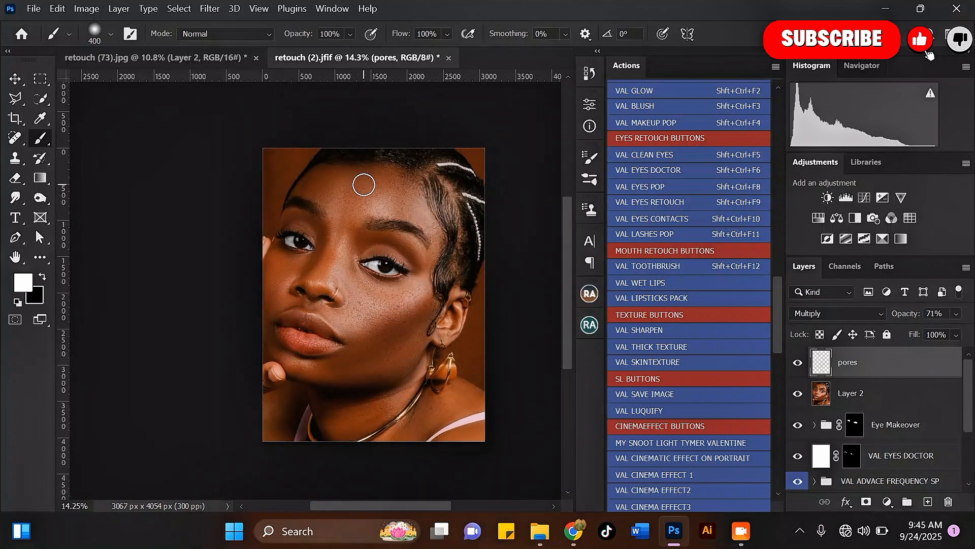
Merge the pores layer with Layer 2 into a single layer.
left_click(855, 394, "ctrl")
key("ctrl+e")
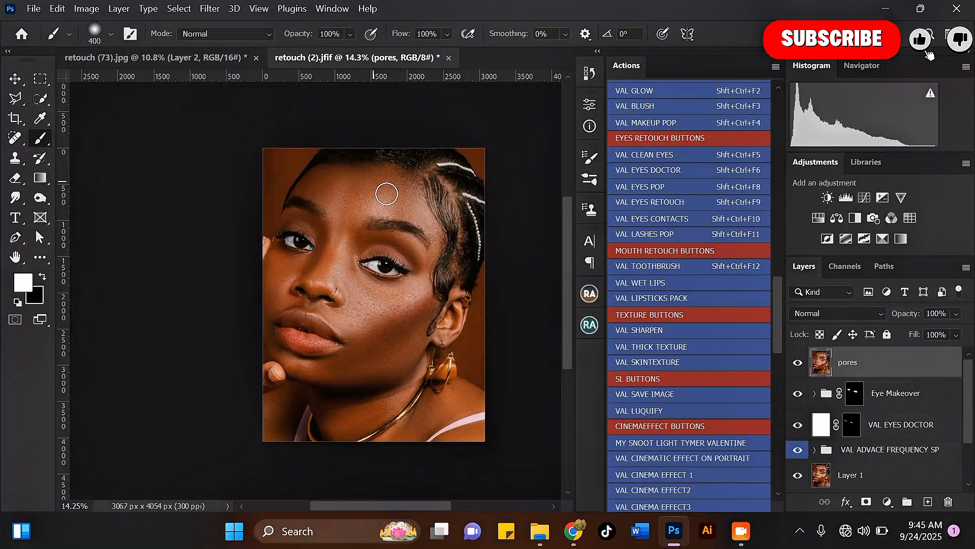
scroll(401, 219, "up", 2)
scroll(415, 175, "down", 2)
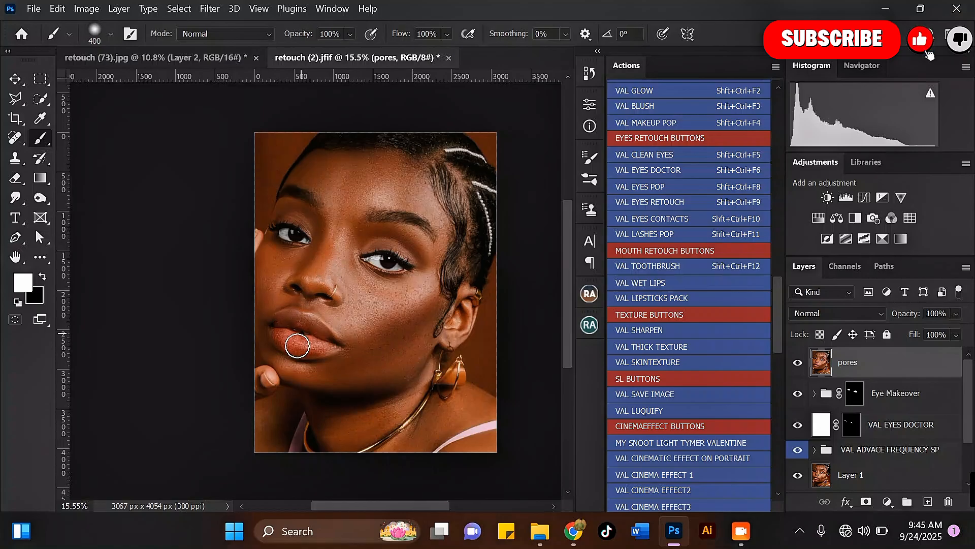
scroll(264, 320, "up", 1)
scroll(244, 311, "down", 1)
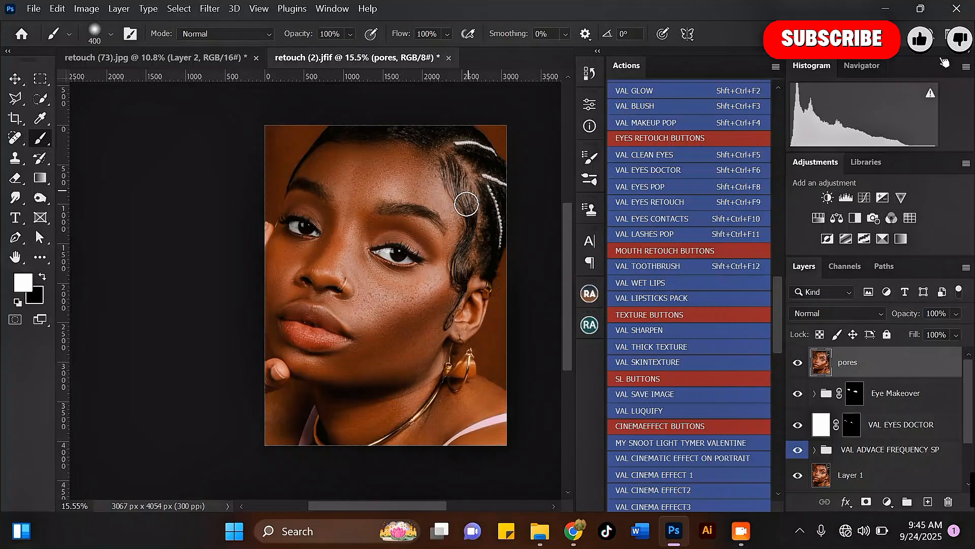
scroll(446, 300, "up", 1)
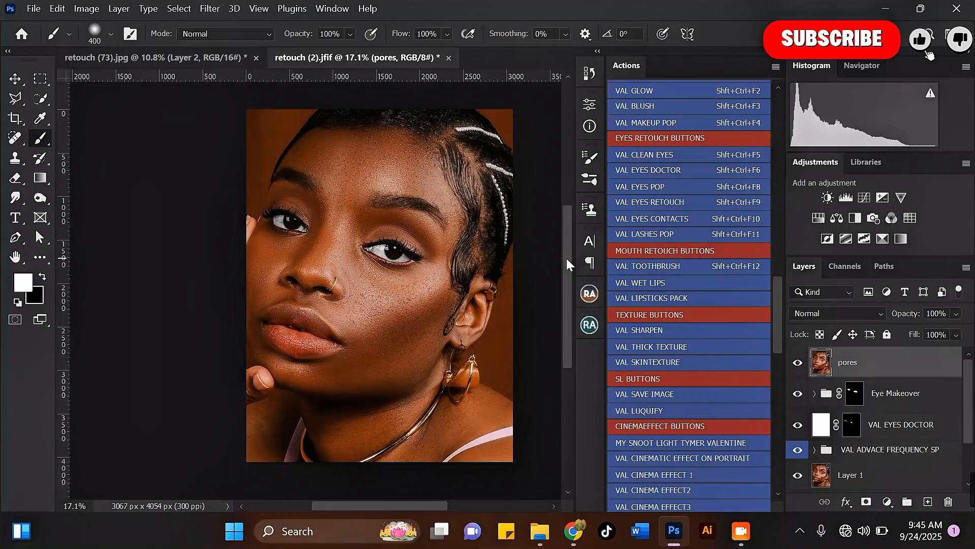
Try a Color Lookup adjustment above the pores layer using the VAL MELANIN (1).CUBE 3D LUT.
left_click(911, 217)
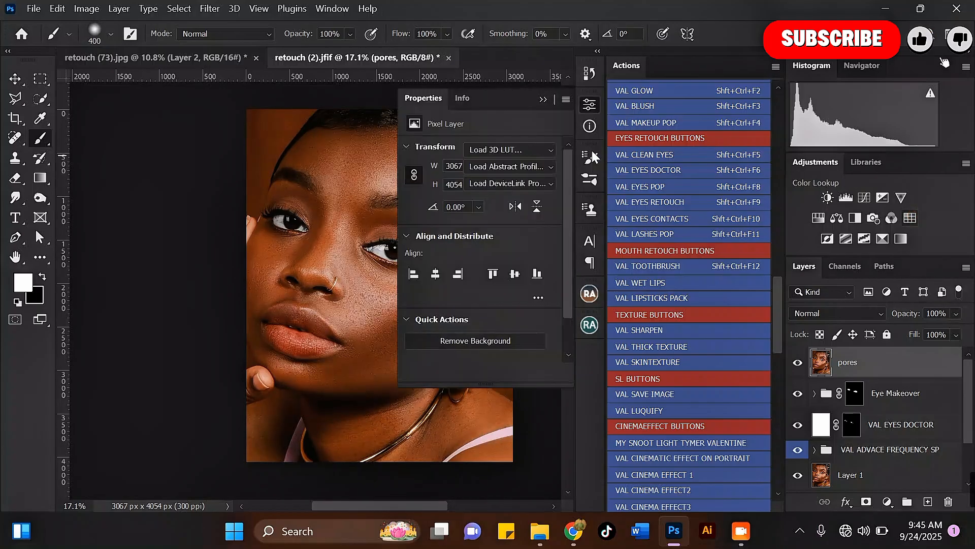
left_click(543, 149)
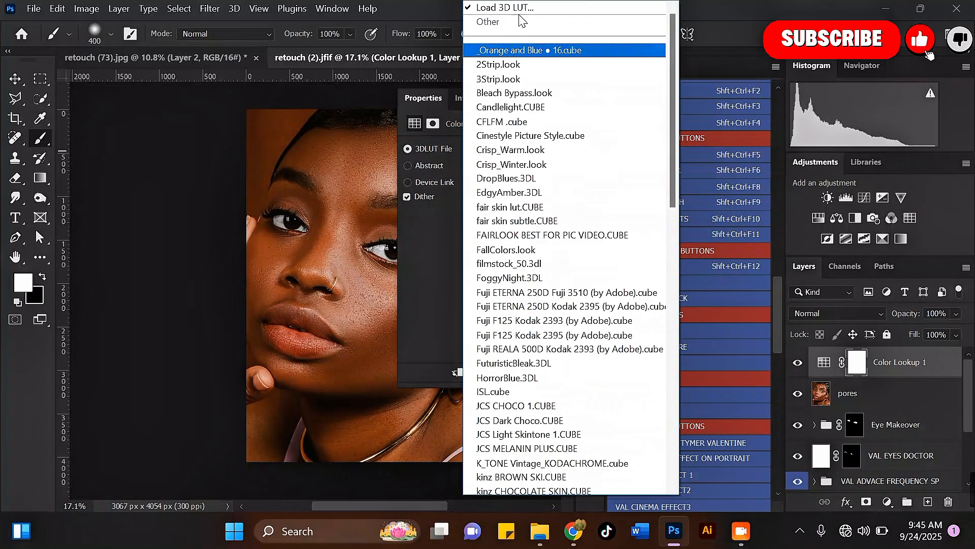
left_click(517, 8)
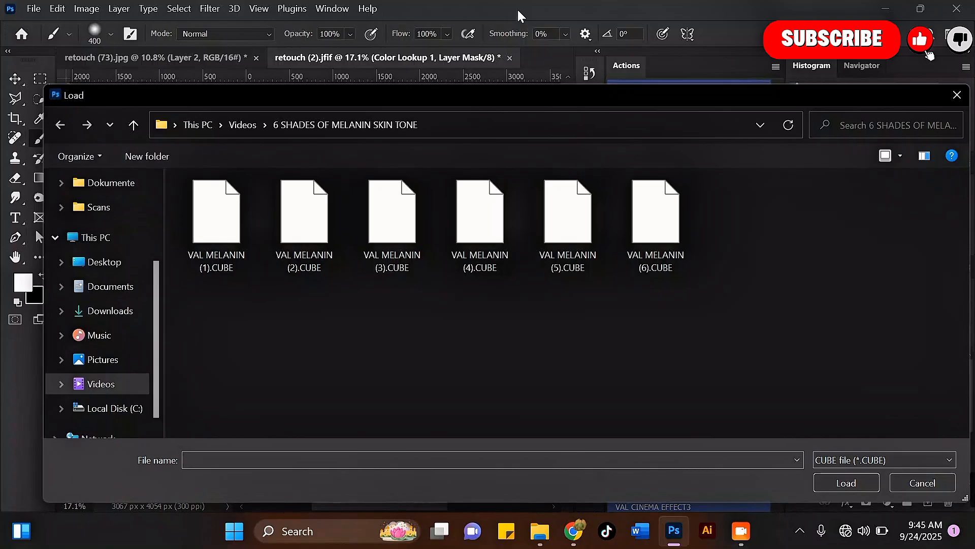
left_click(224, 232)
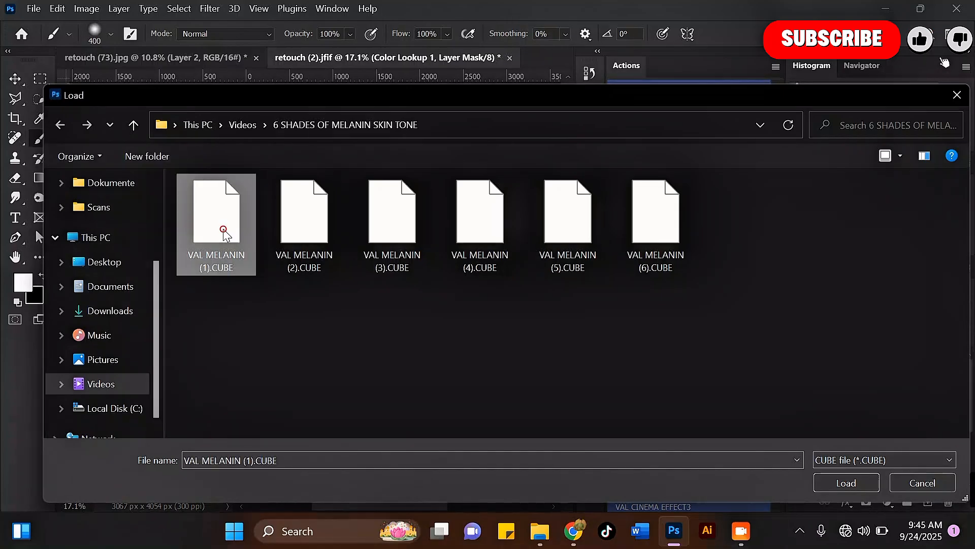
left_click(848, 483)
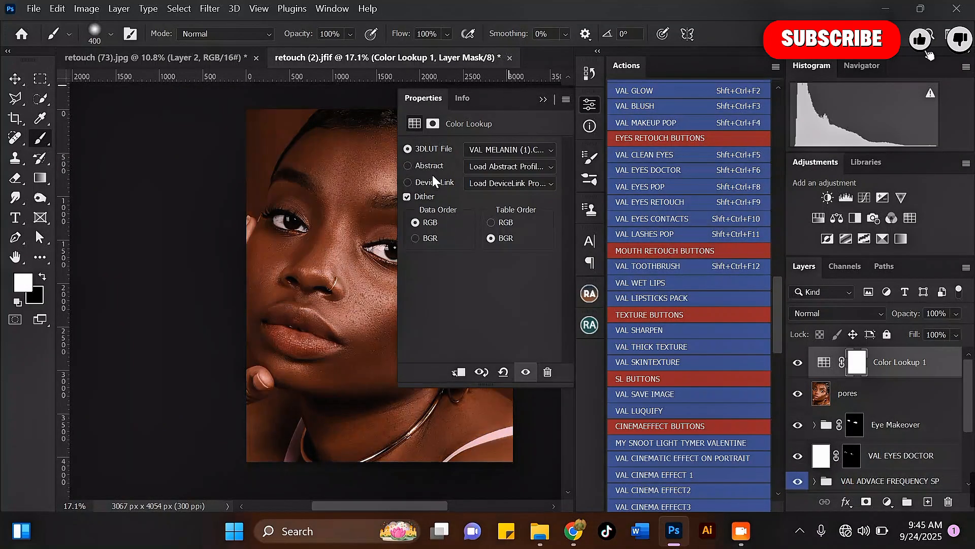
left_click_drag(358, 258, 261, 246)
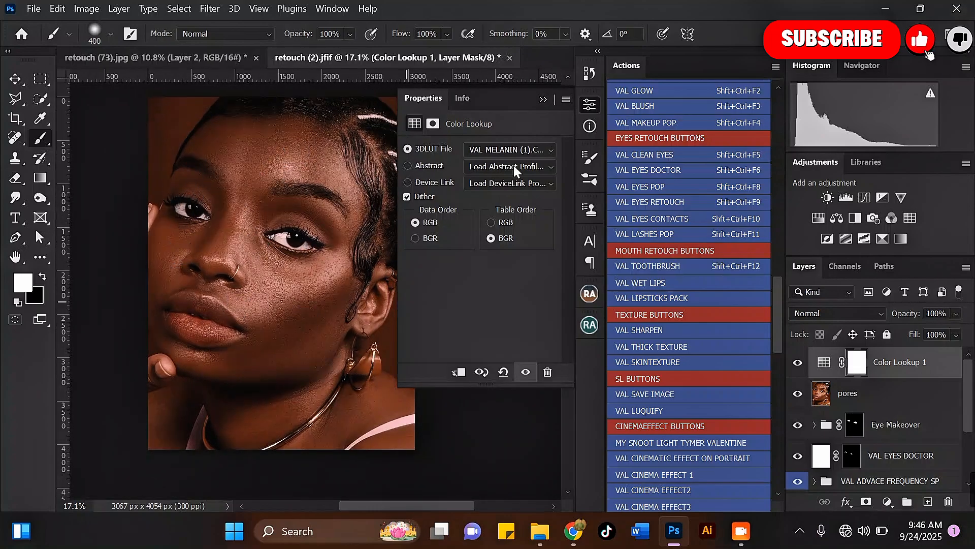
left_click(543, 99)
Hide the VAL MELANIN (1) Color Lookup to compare the skin tone, and delete its layer.
scroll(218, 213, "up", 3)
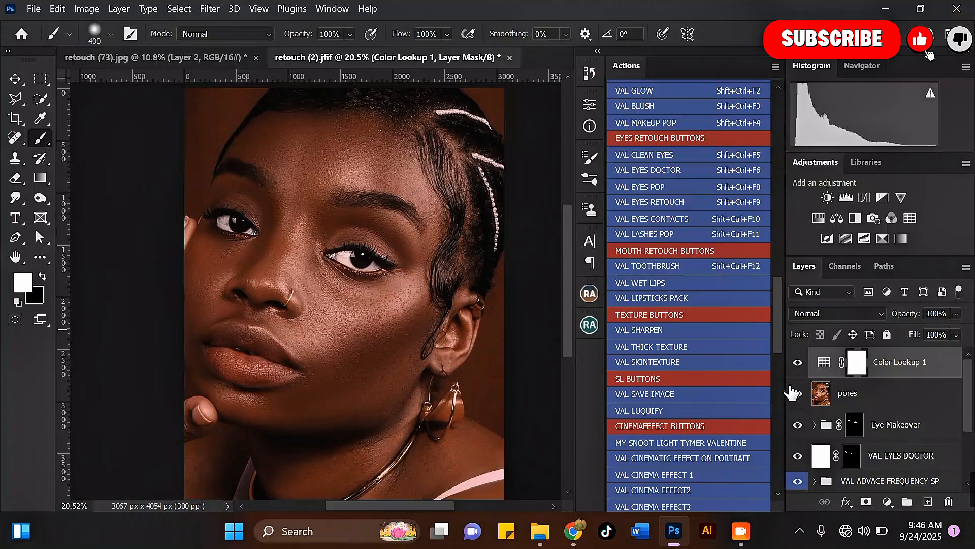
left_click(798, 362)
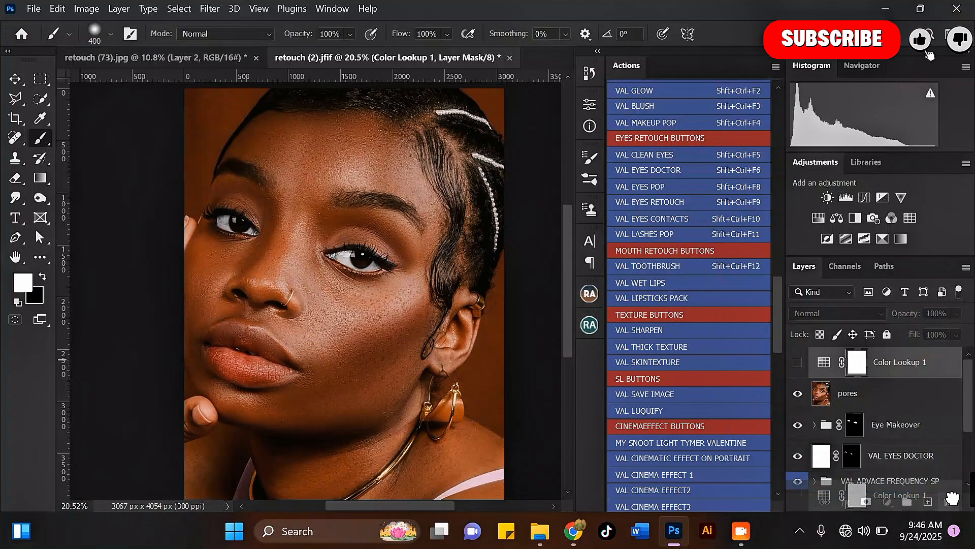
key("Delete")
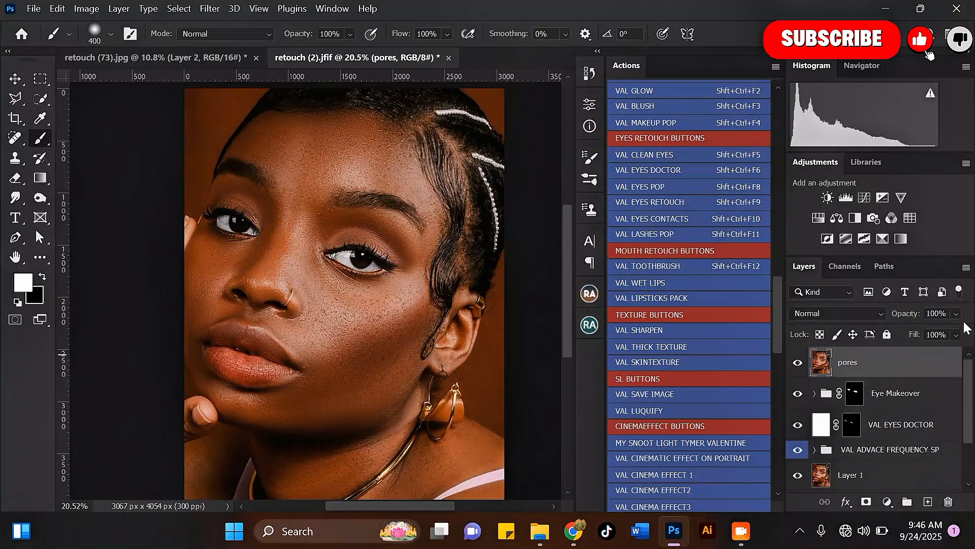
Try a new Color Lookup adjustment with the VAL MELANIN (2).CUBE 3D LUT and delete its layer.
left_click(910, 217)
left_click(516, 149)
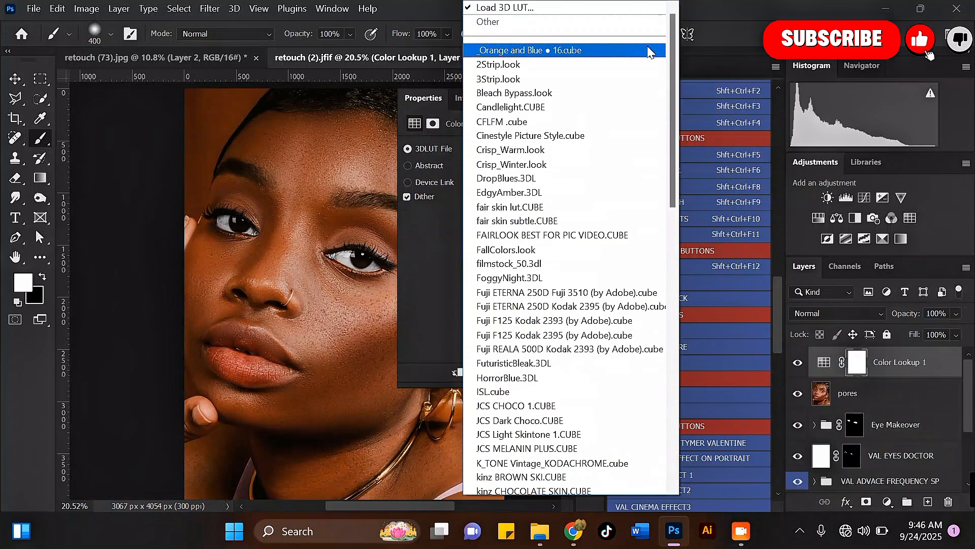
left_click(550, 8)
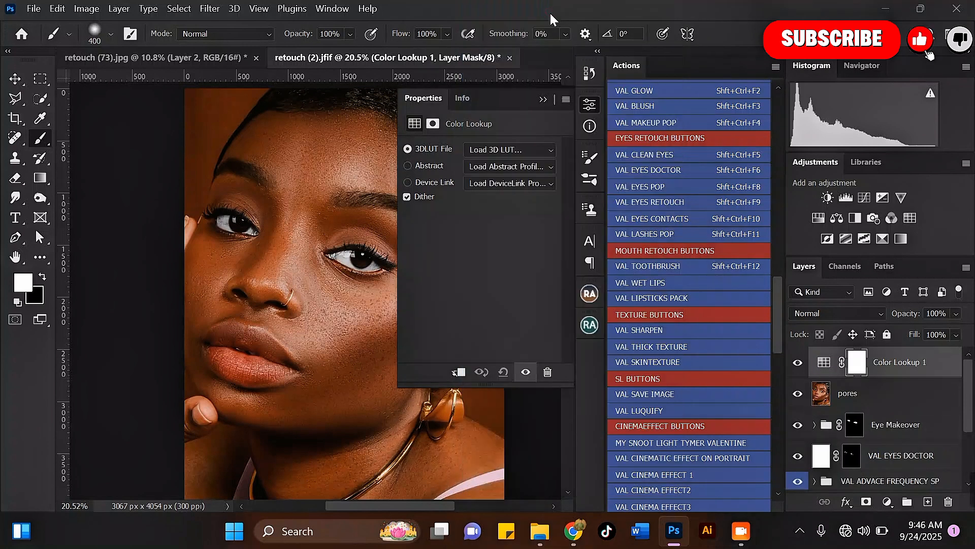
left_click(825, 481)
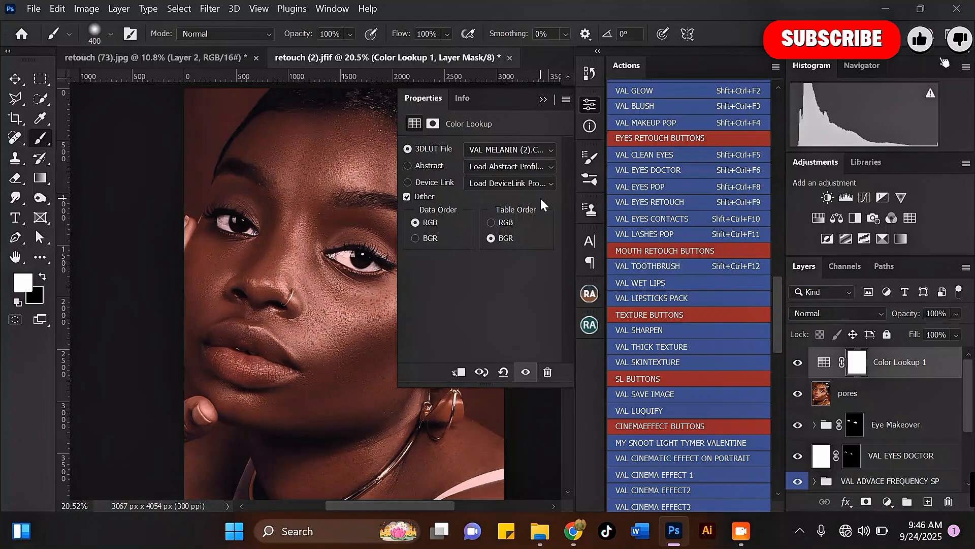
left_click_drag(931, 361, 948, 501)
Add a Color Lookup adjustment above the pores layer and load the VAL MELANIN (3).CUBE 3D LUT.
left_click(911, 218)
left_click(548, 150)
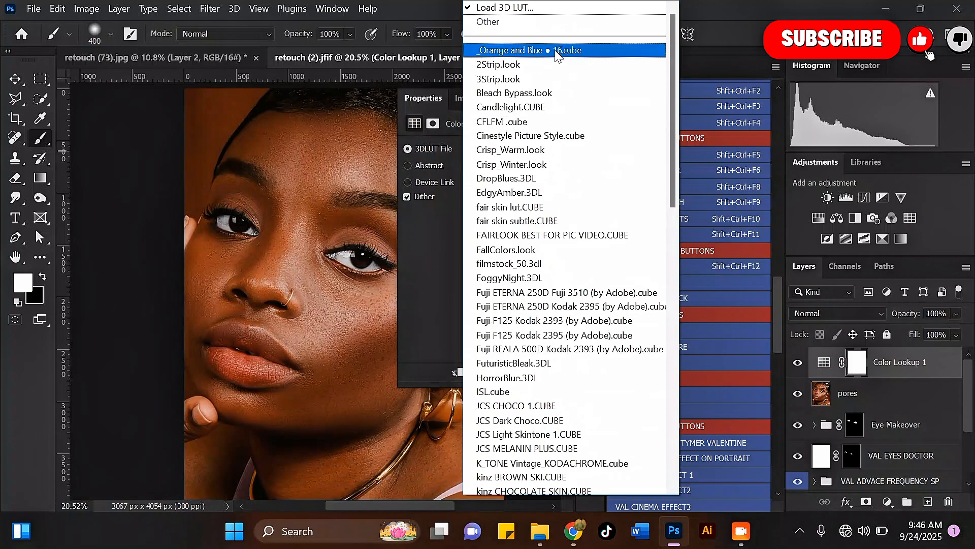
left_click(533, 7)
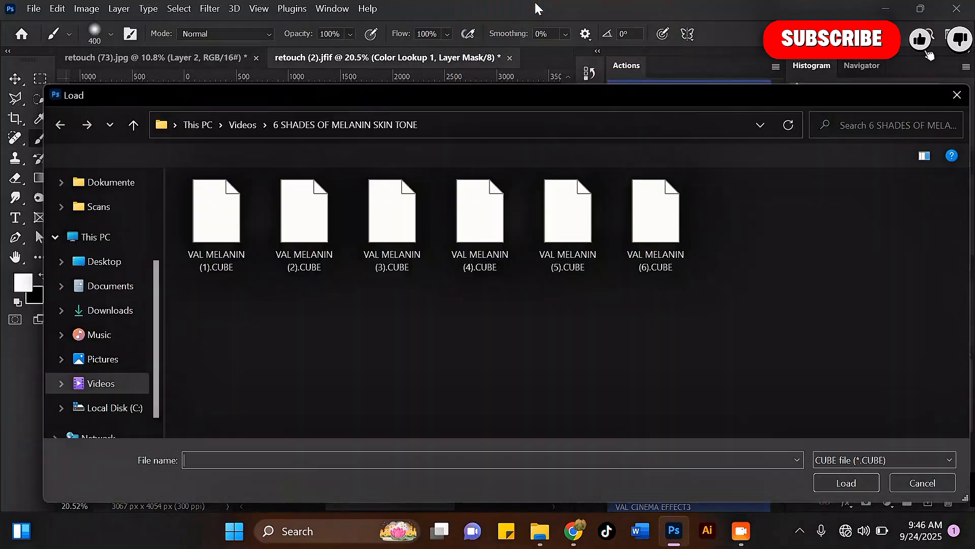
left_click(404, 223)
left_click(833, 480)
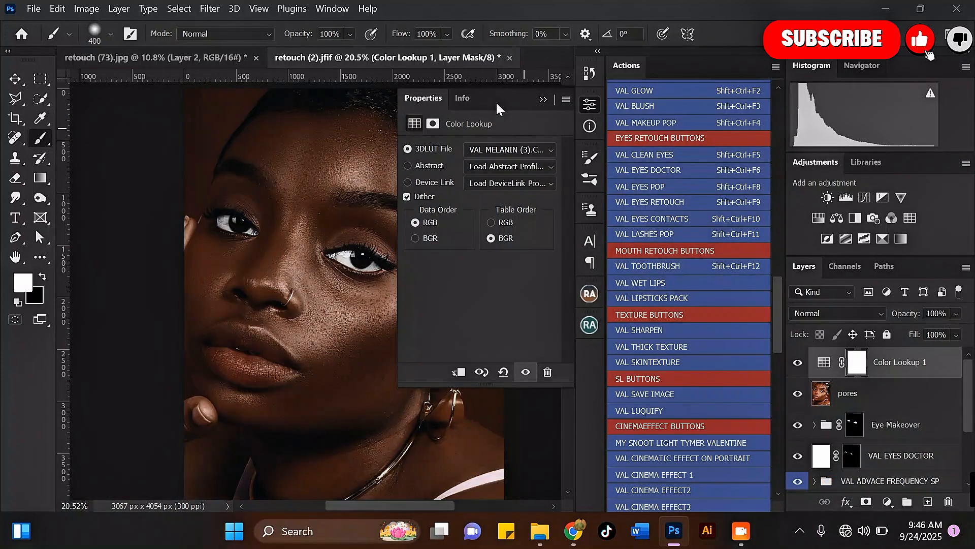
left_click(544, 100)
scroll(391, 264, "down", 4)
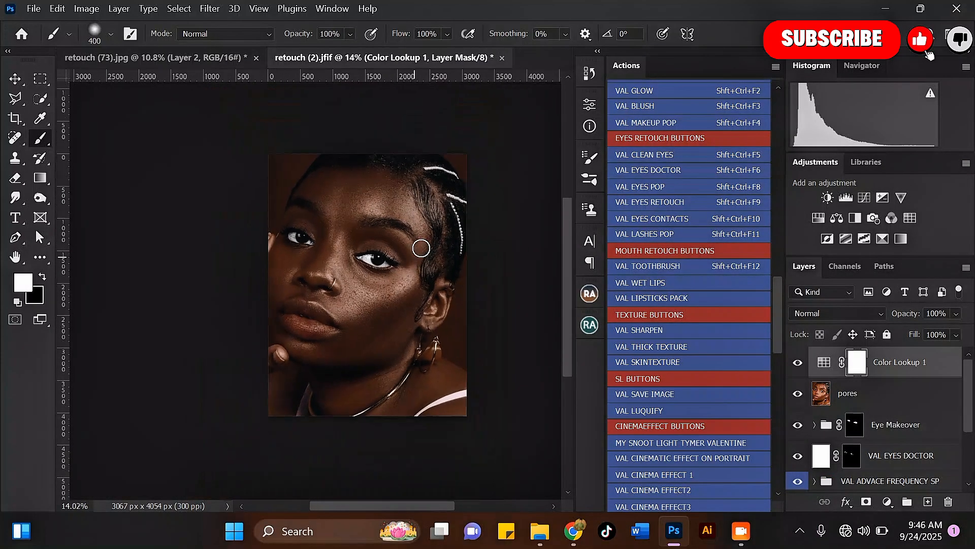
scroll(366, 249, "up", 2)
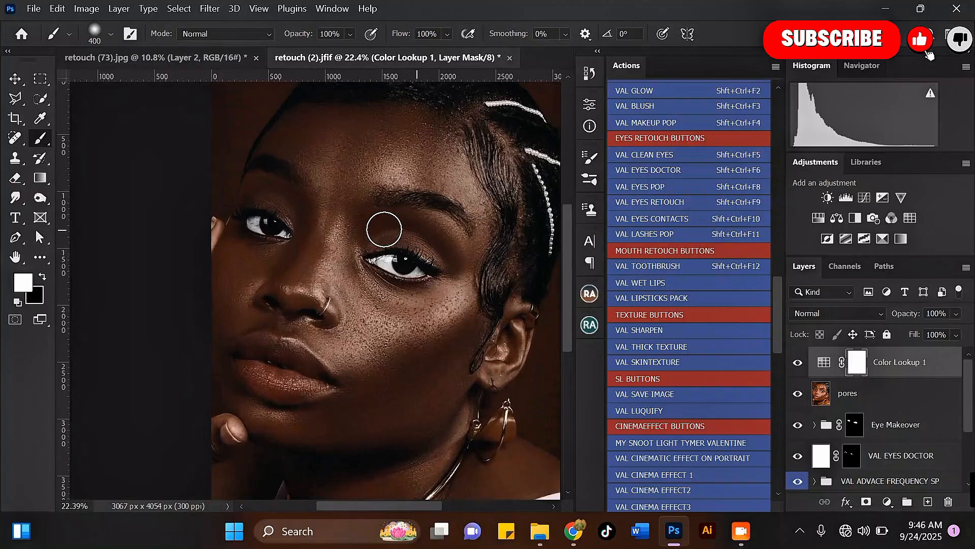
scroll(405, 196, "down", 2)
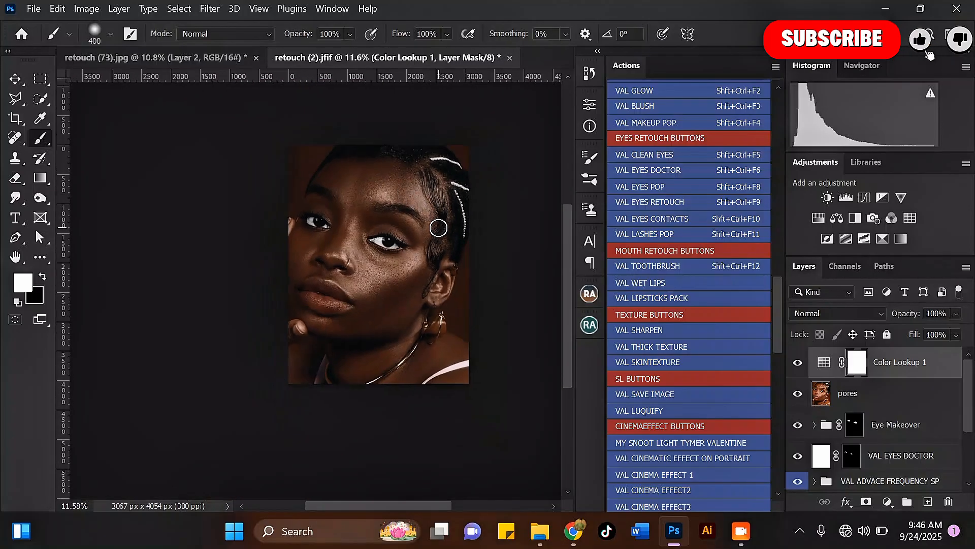
Hide the VAL MELANIN (3) Color Lookup adjustment and select the pores layer beneath it.
scroll(438, 228, "up", 3)
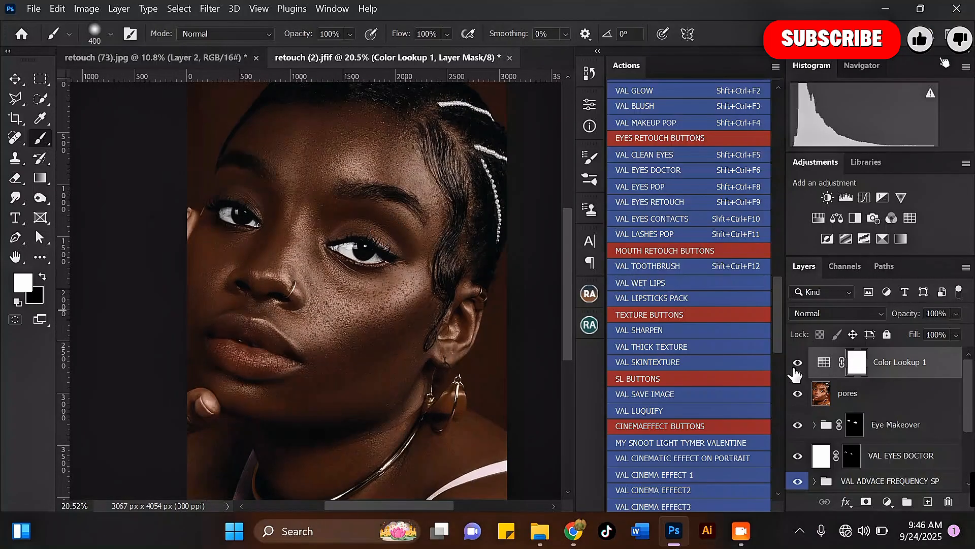
left_click(797, 364)
left_click(865, 394)
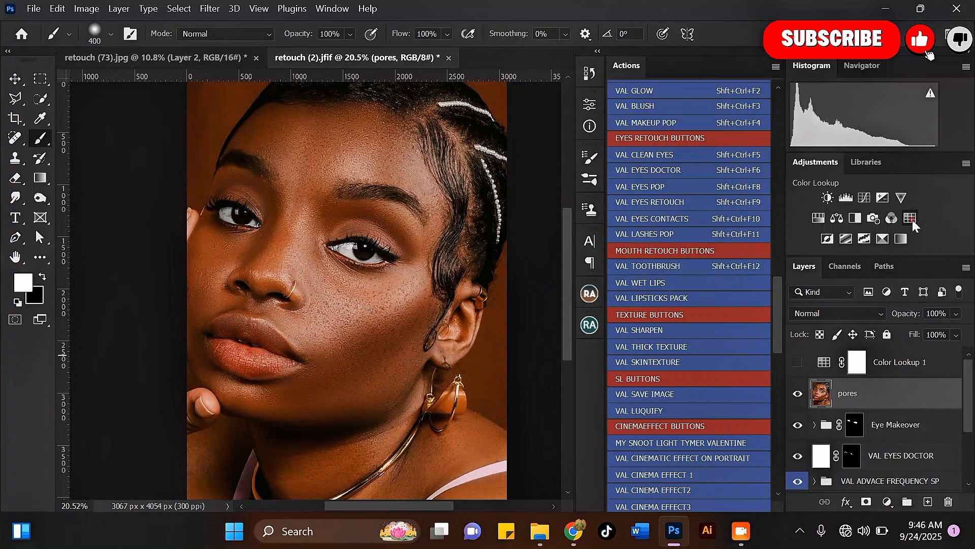
Try a new Color Lookup adjustment above the pores layer using the VAL MELANIN (4).CUBE 3D LUT.
left_click(910, 218)
left_click(538, 149)
left_click(525, 8)
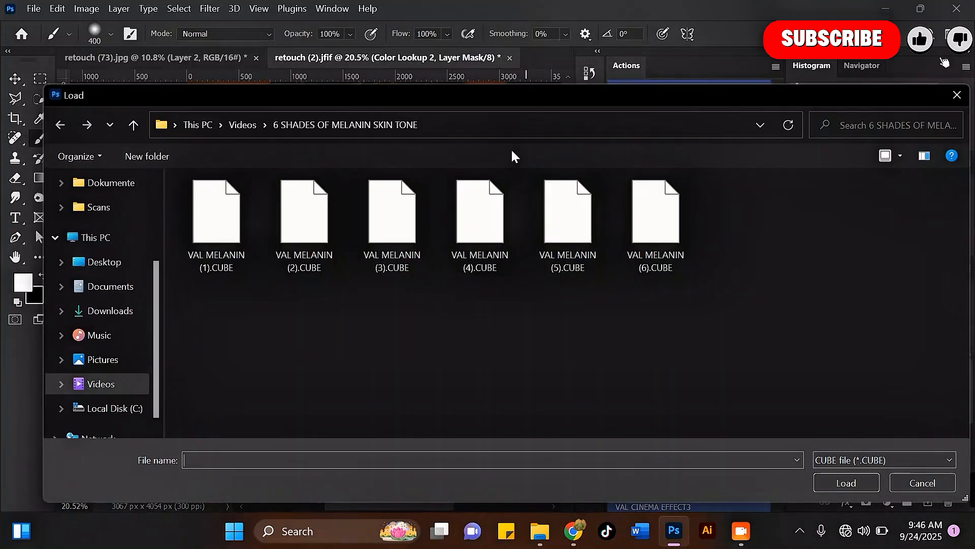
left_click(499, 219)
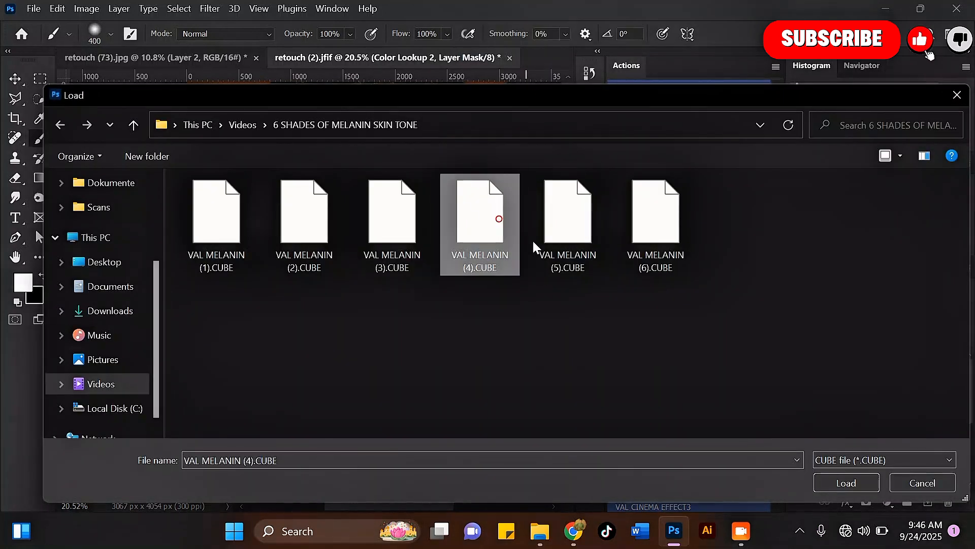
left_click(847, 483)
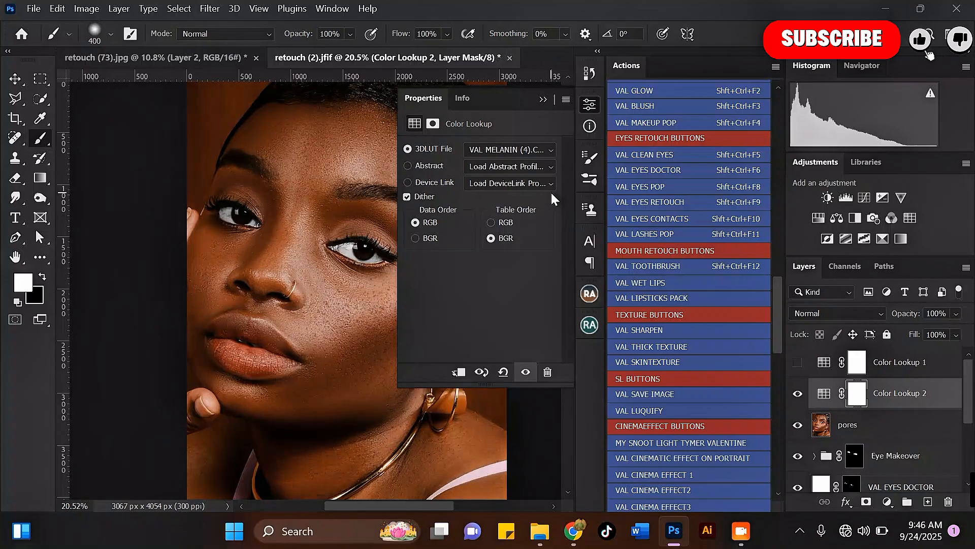
left_click(545, 100)
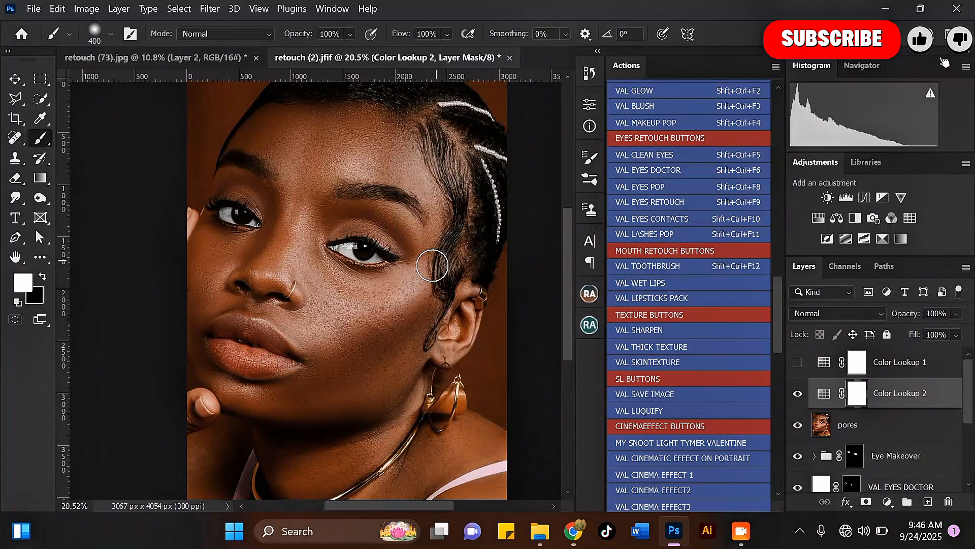
Toggle the VAL MELANIN (4) Color Lookup's visibility to compare the skin tone, and delete its layer.
scroll(435, 261, "down", 4)
scroll(384, 254, "up", 4)
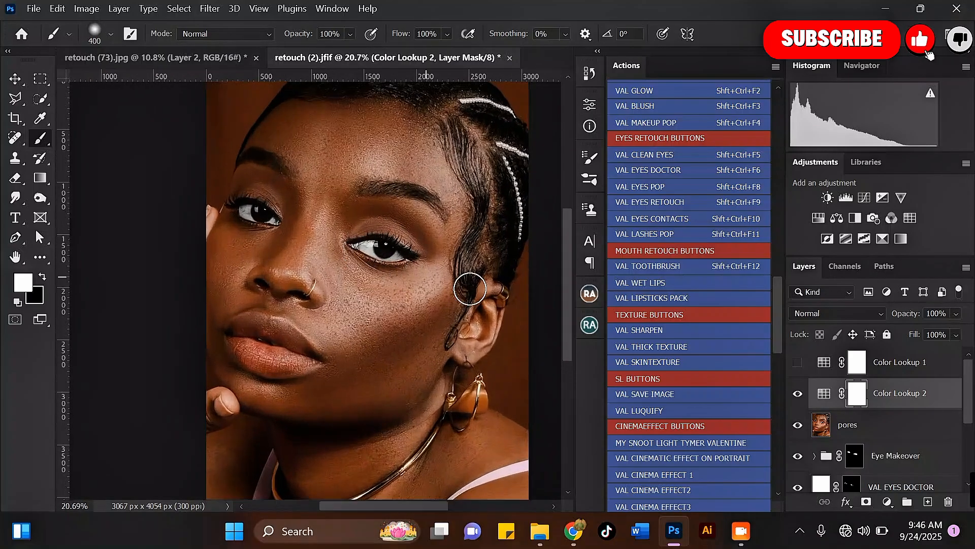
left_click(798, 394)
left_click(797, 393)
scroll(386, 253, "down", 2)
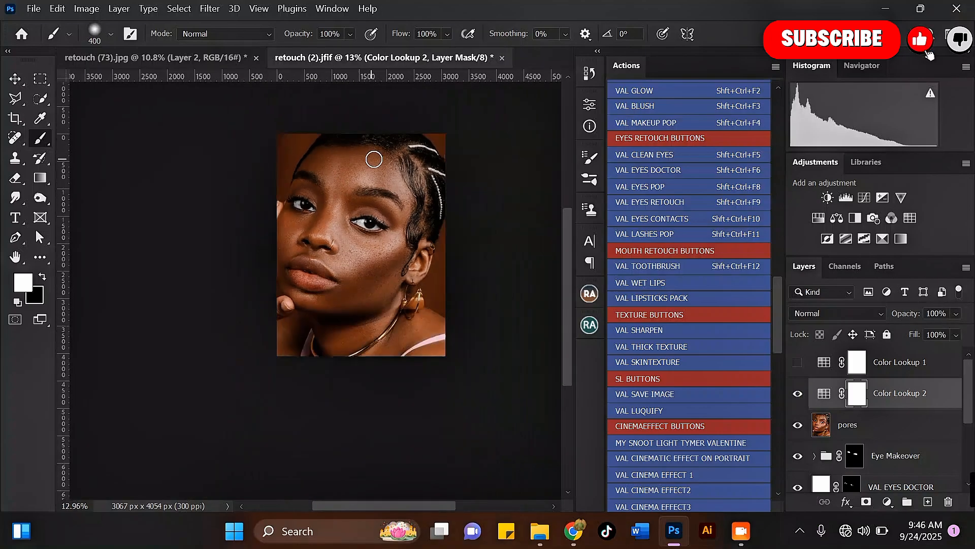
left_click_drag(940, 397, 948, 502)
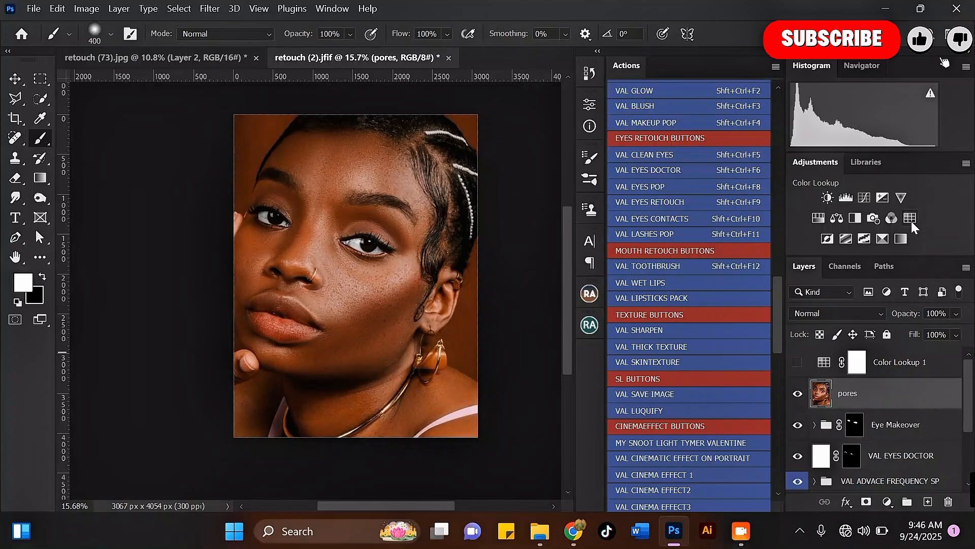
Try a Color Lookup adjustment with the VAL MELANIN (5).CUBE 3D LUT above the pores layer and delete its layer.
left_click(911, 220)
left_click(503, 144)
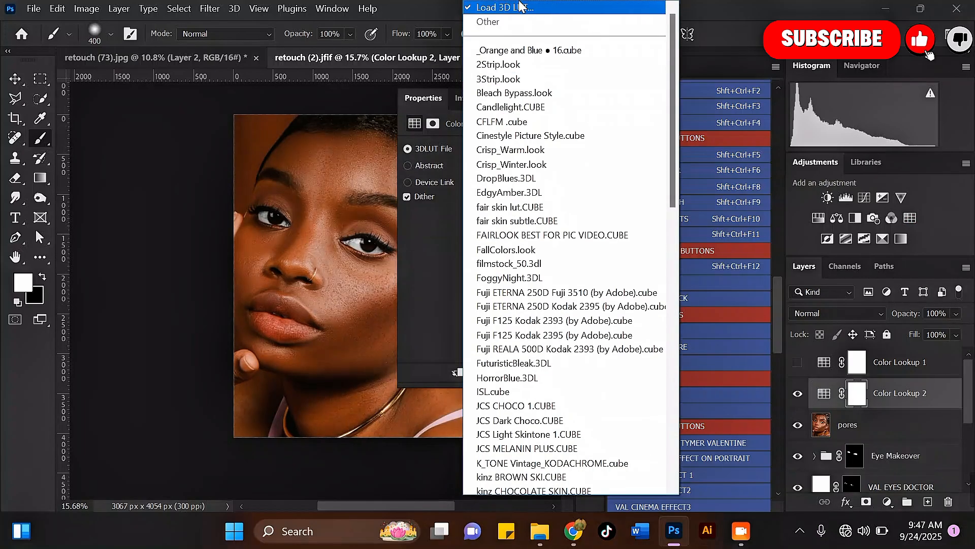
left_click(519, 6)
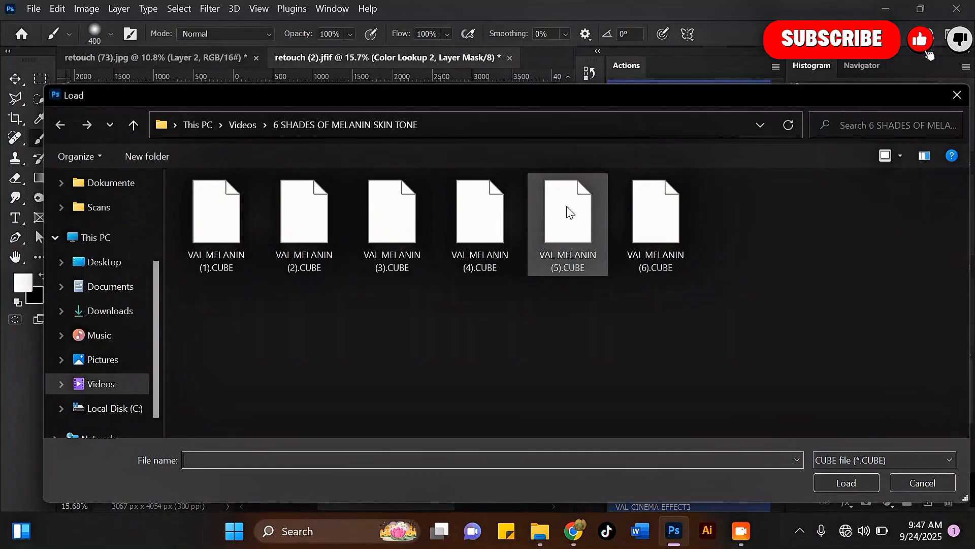
left_click(566, 233)
left_click(846, 482)
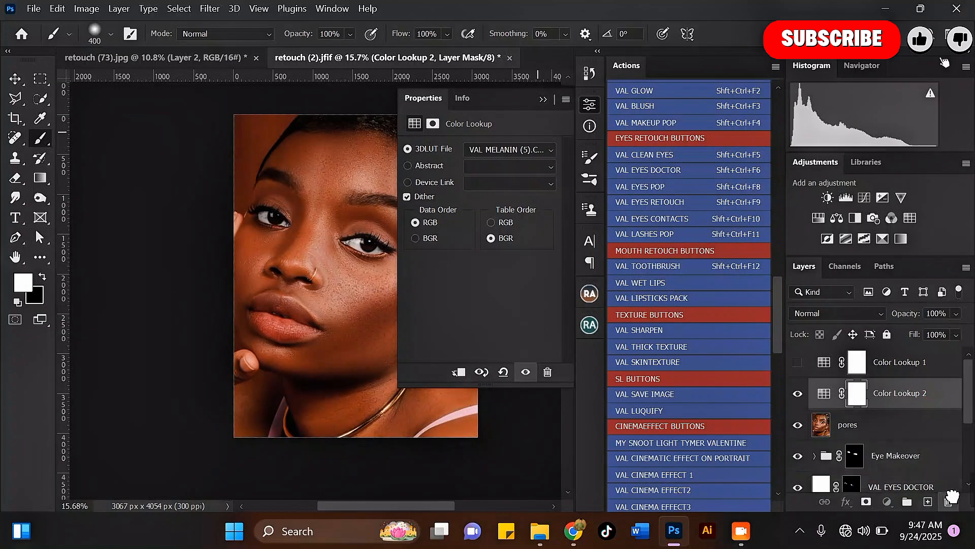
key("ctrl+e")
Try a Color Lookup adjustment with the VAL MELANIN (6).CUBE 3D LUT above the pores layer and delete its layer.
left_click(910, 217)
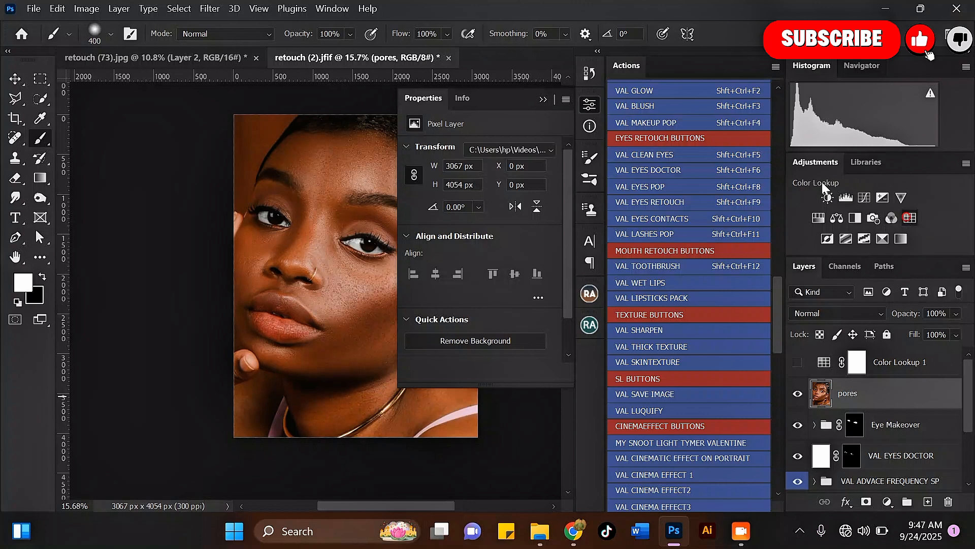
left_click(531, 152)
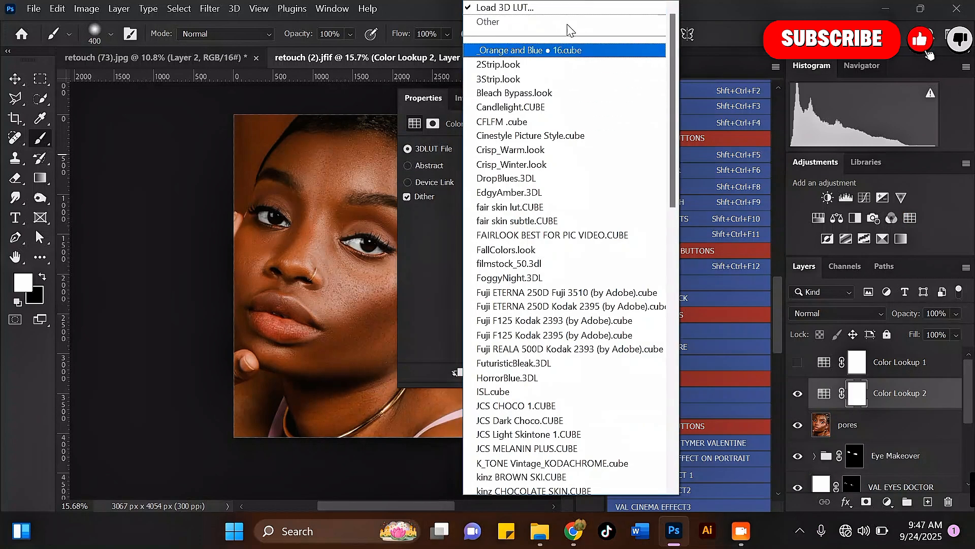
left_click(529, 8)
left_click(669, 220)
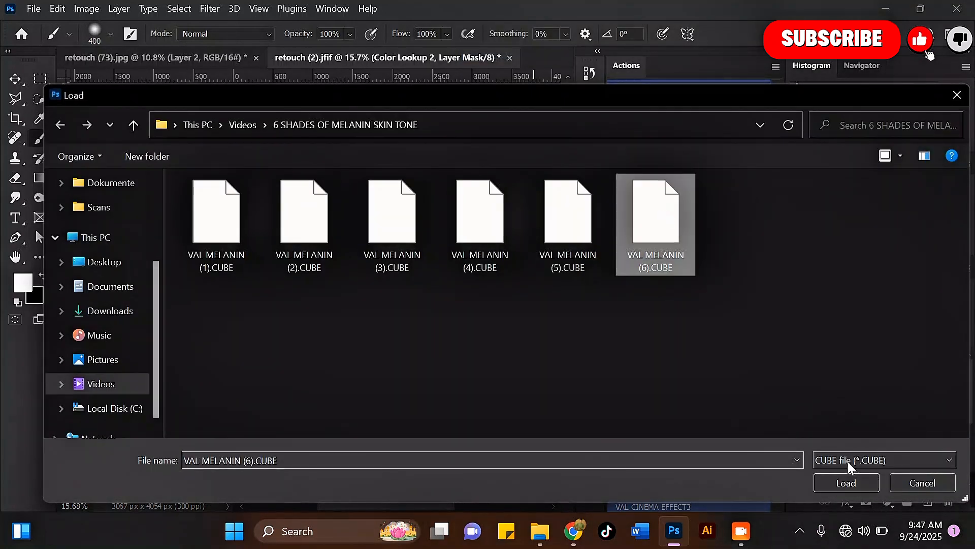
left_click(836, 481)
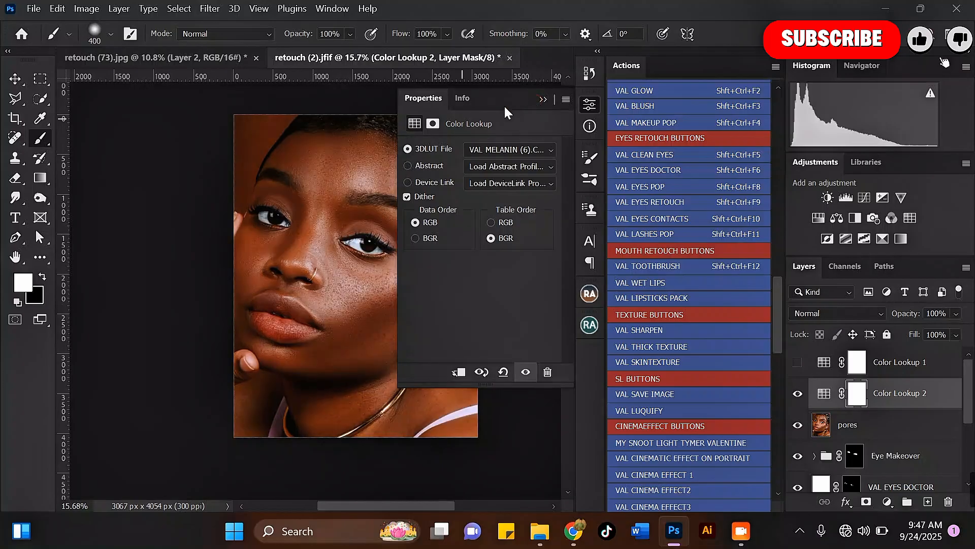
left_click(542, 100)
left_click_drag(933, 396, 947, 502)
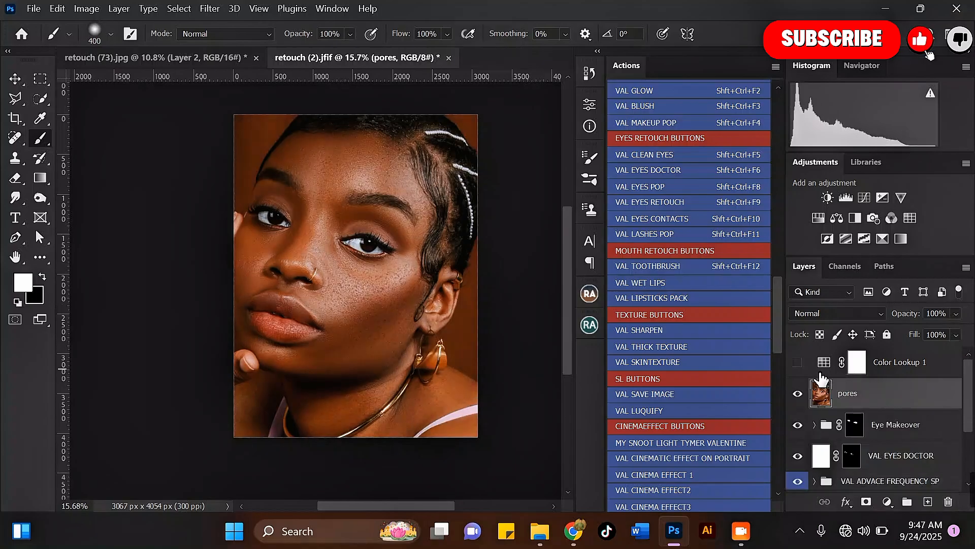
Show and hide the VAL MELANIN (3) Color Lookup layer to compare the portrait's skin tone with and without it.
left_click(796, 363)
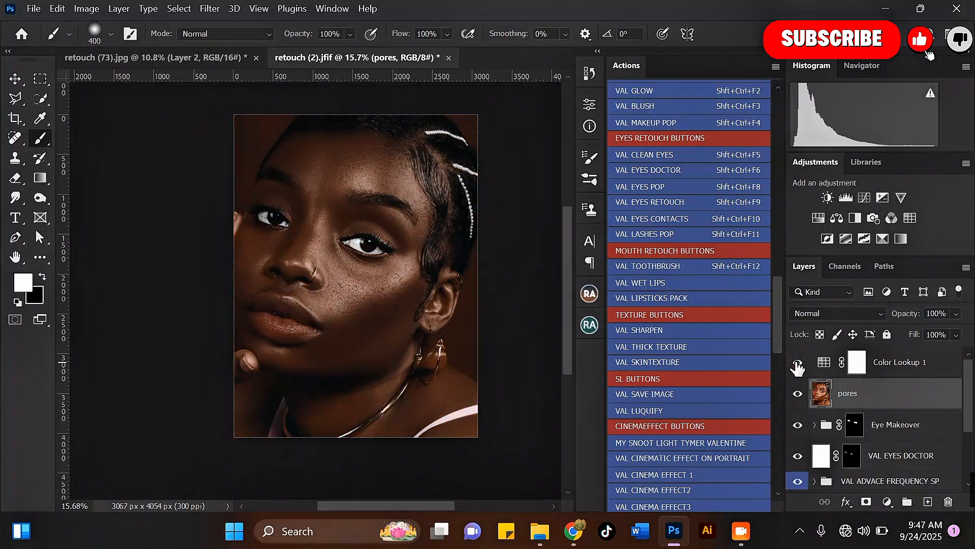
left_click(796, 363)
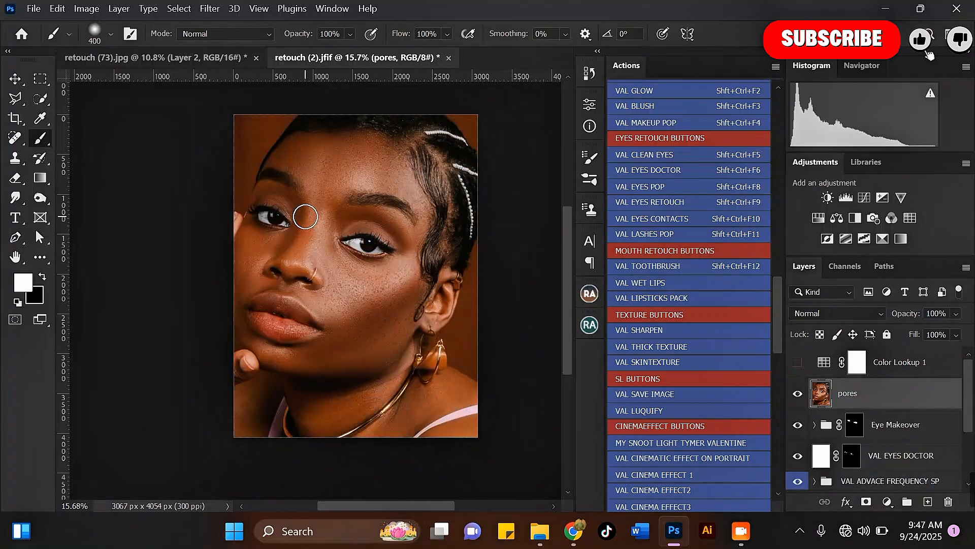
scroll(305, 209, "up", 2)
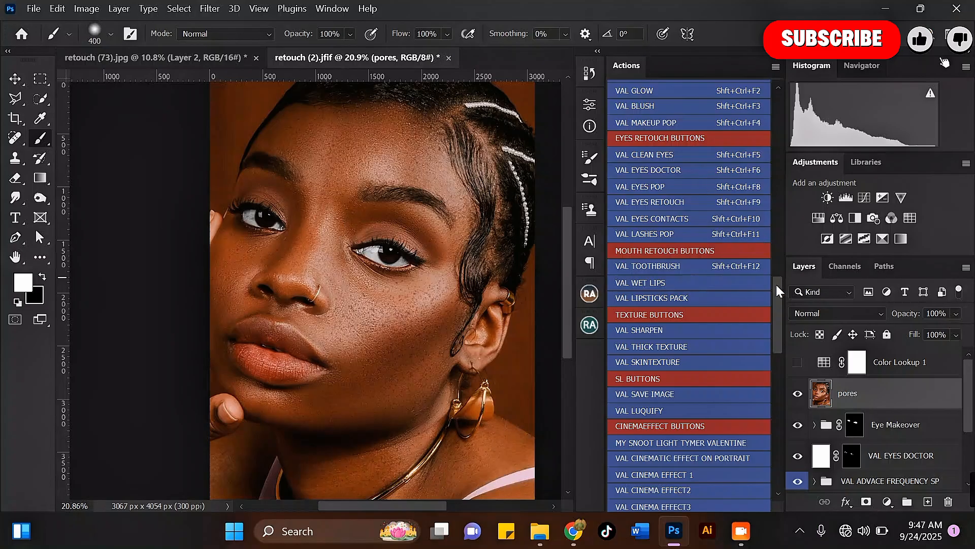
Run the VAL DARKSKINTONE action on the pores layer, continuing through all of its prompts.
scroll(776, 291, "up", 4)
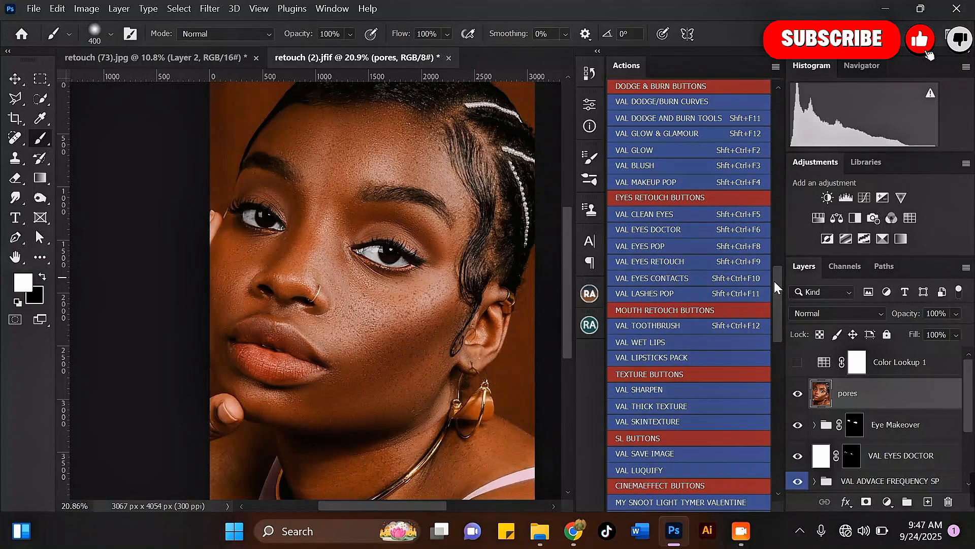
left_click_drag(774, 281, 767, 236)
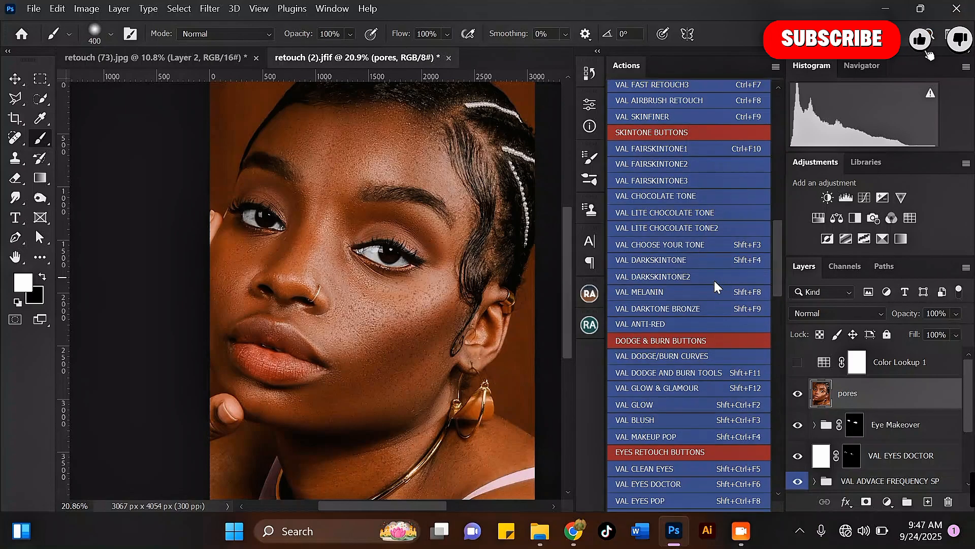
left_click(647, 260)
left_click(568, 254)
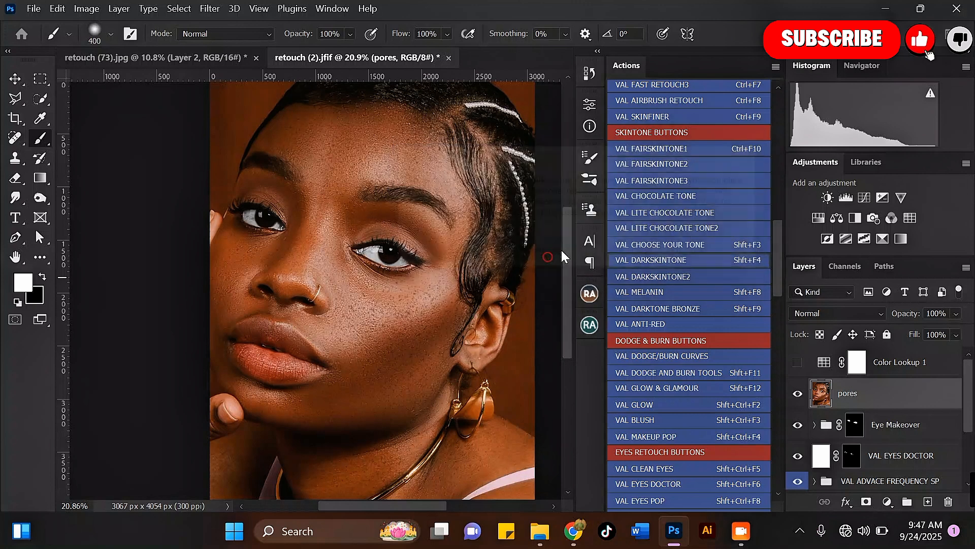
left_click(560, 240)
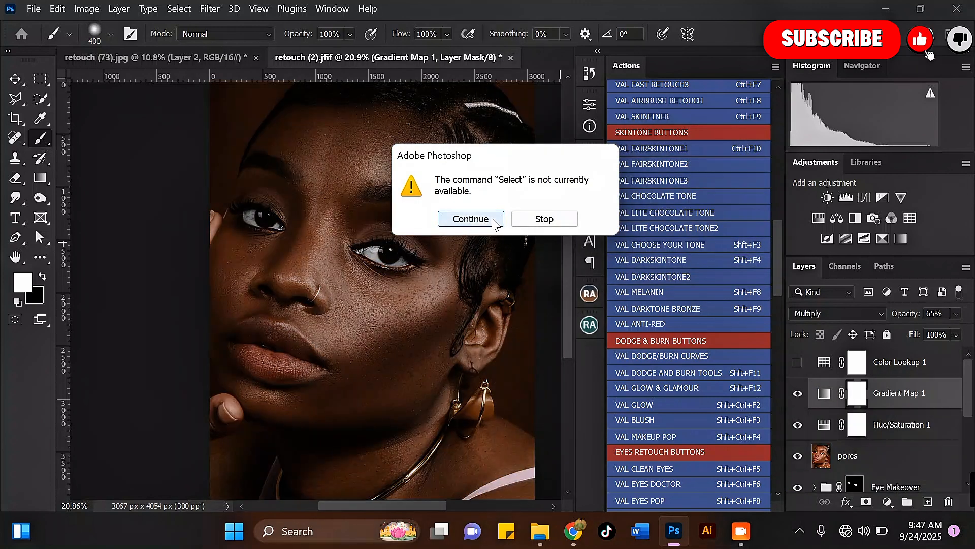
left_click_drag(497, 153, 602, 153)
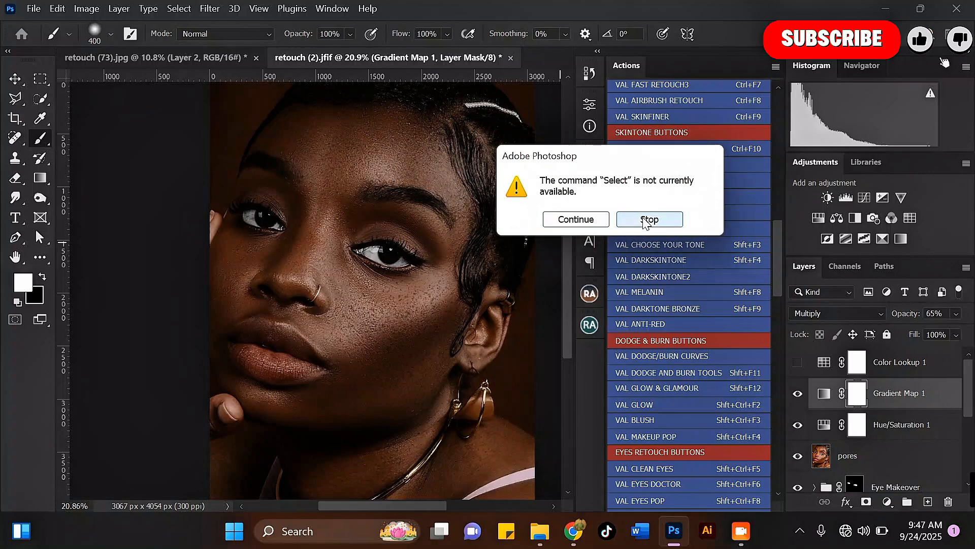
left_click(577, 220)
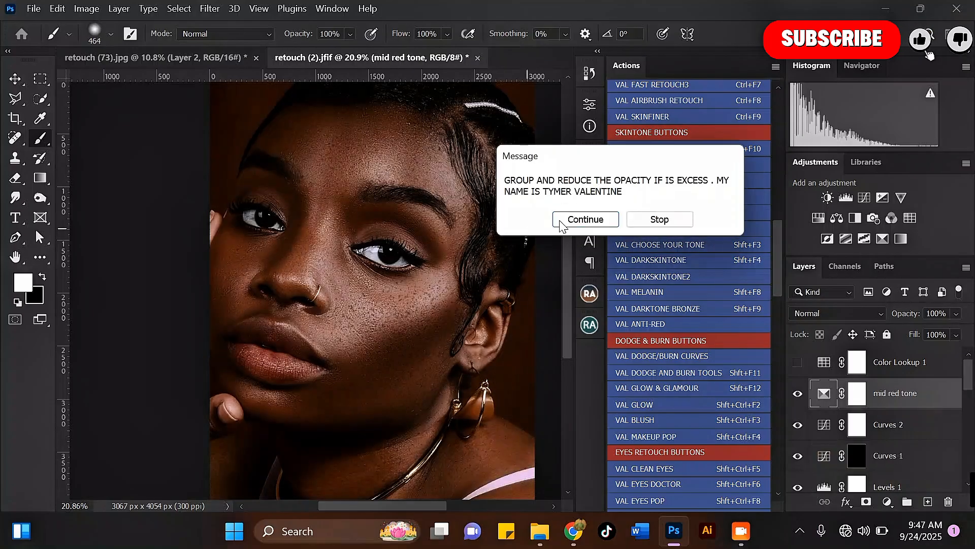
left_click(590, 220)
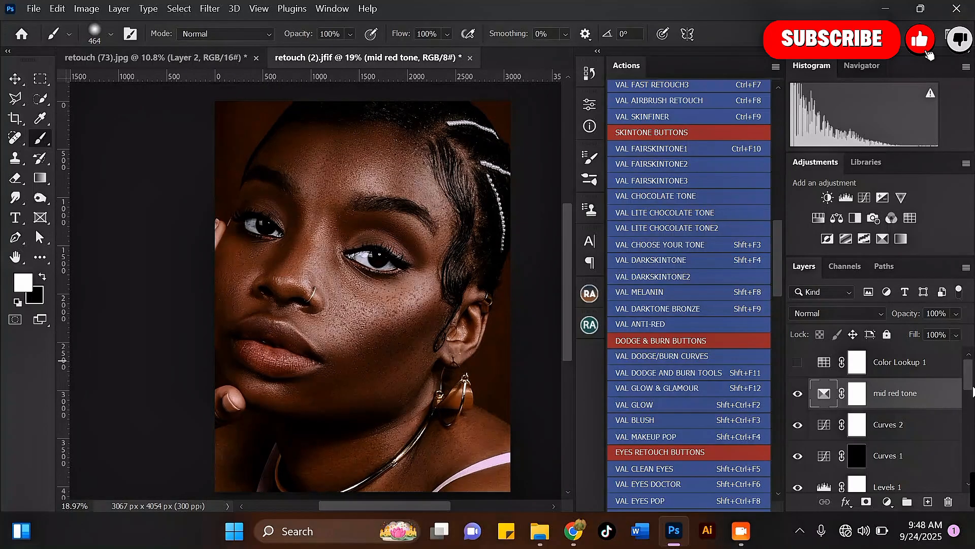
Group the dark skin tone adjustments from mid red tone down to Hue/Saturation 1 and set the group's opacity to 77%.
left_click_drag(973, 379, 971, 437)
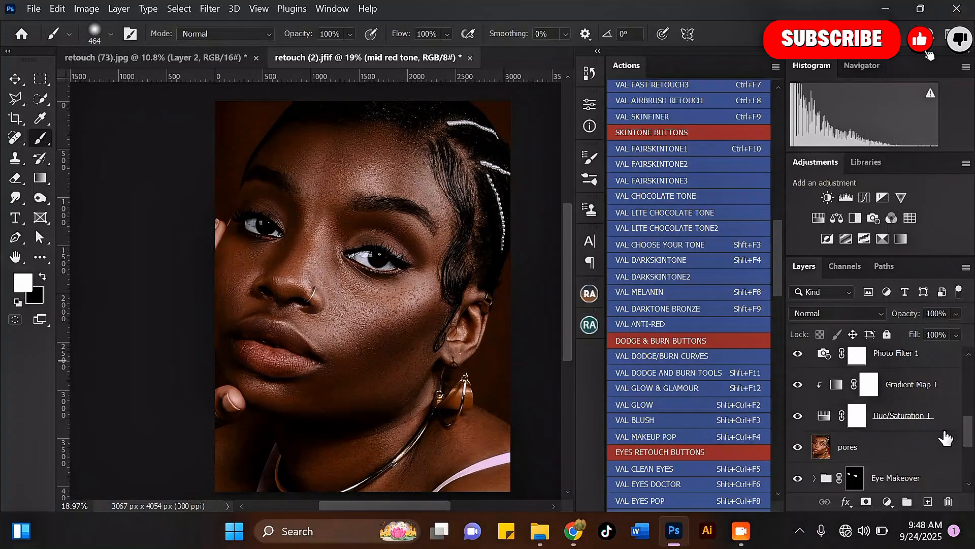
left_click(932, 416, "shift")
key("ctrl+g")
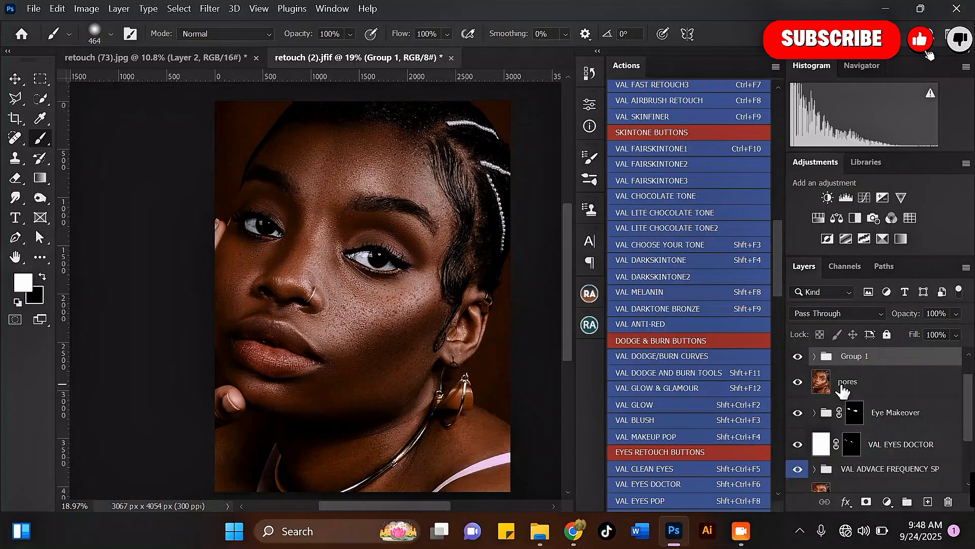
scroll(963, 382, "up", 1)
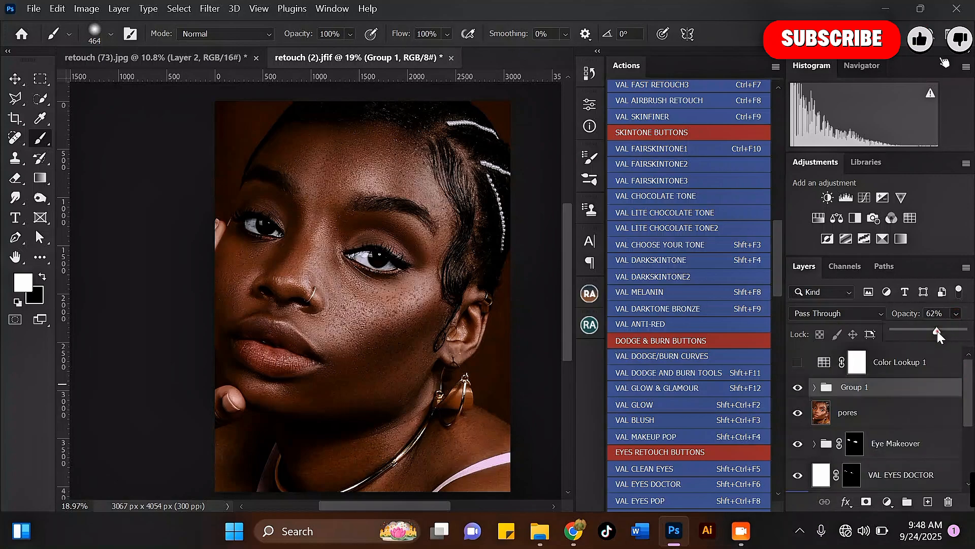
left_click_drag(937, 331, 946, 330)
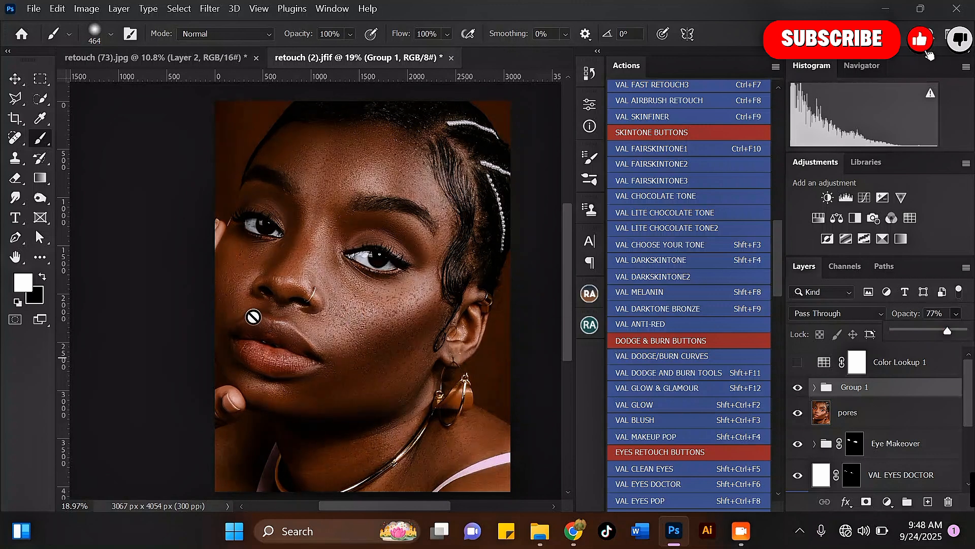
Compare the skin tones of Group 1 and Color Lookup 1 by toggling their visibility, leaving Color Lookup 1 shown and Group 1 hidden.
scroll(260, 288, "up", 3)
scroll(446, 366, "down", 3)
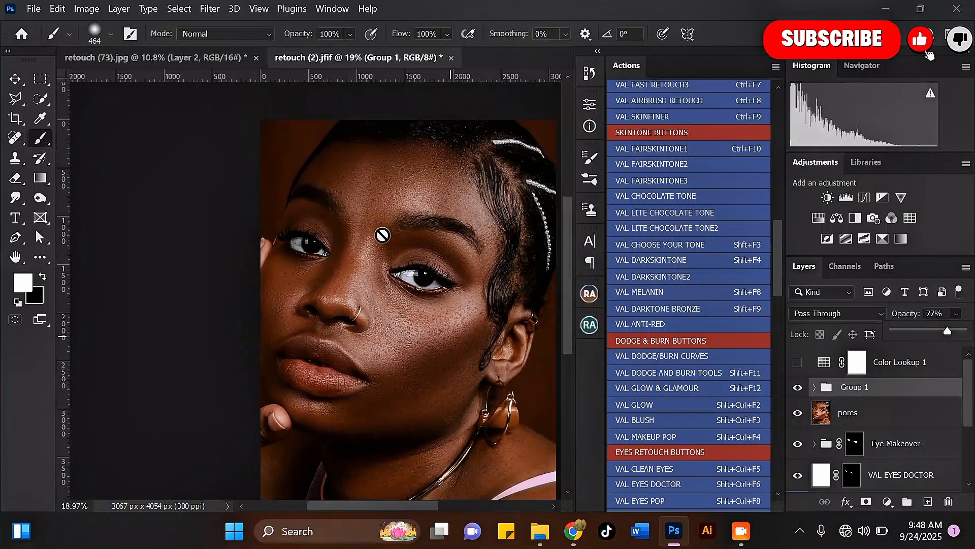
scroll(454, 203, "down", 1)
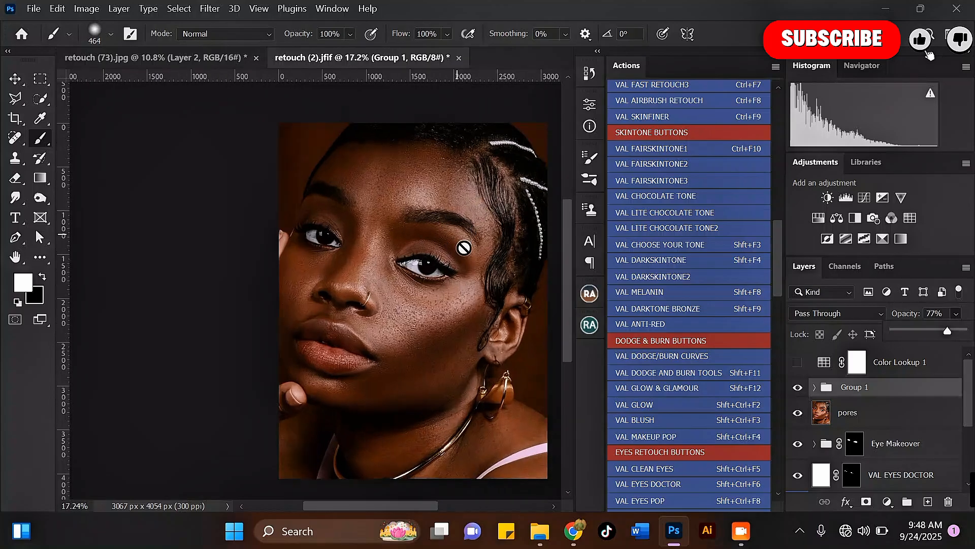
left_click(798, 387)
left_click(798, 362)
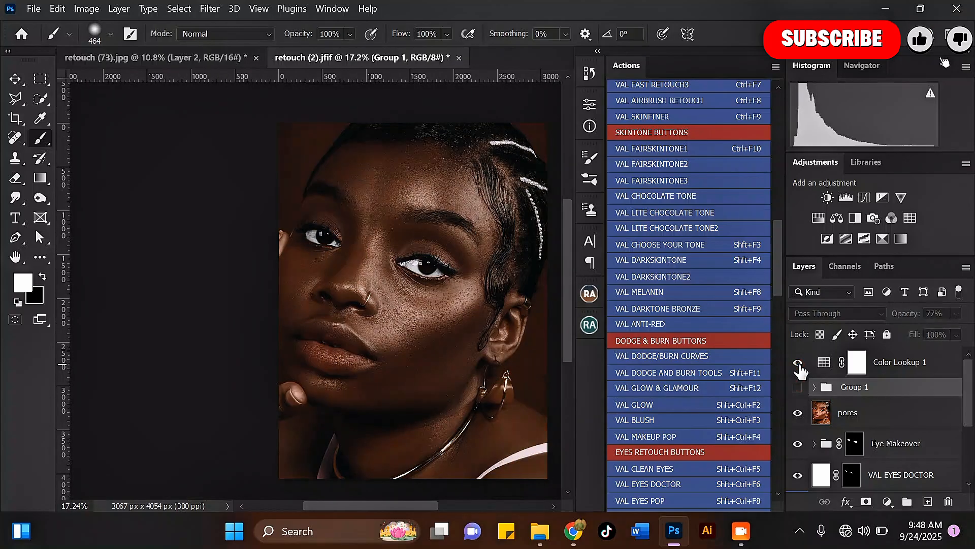
left_click(798, 362)
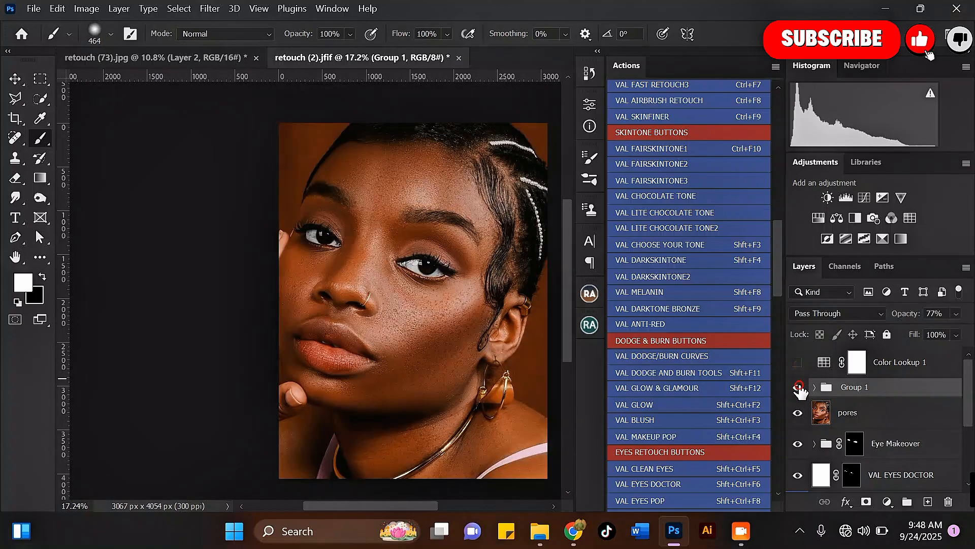
left_click(798, 387)
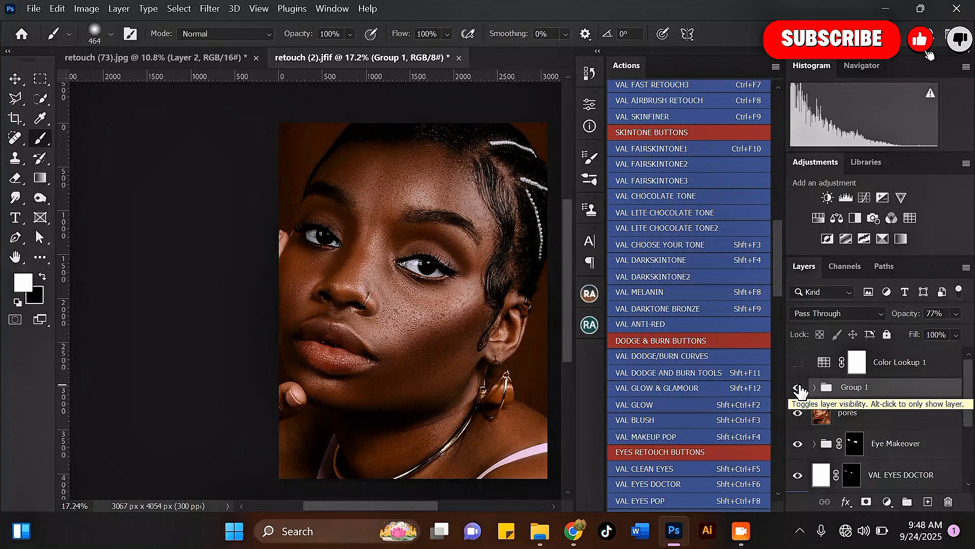
left_click(798, 387)
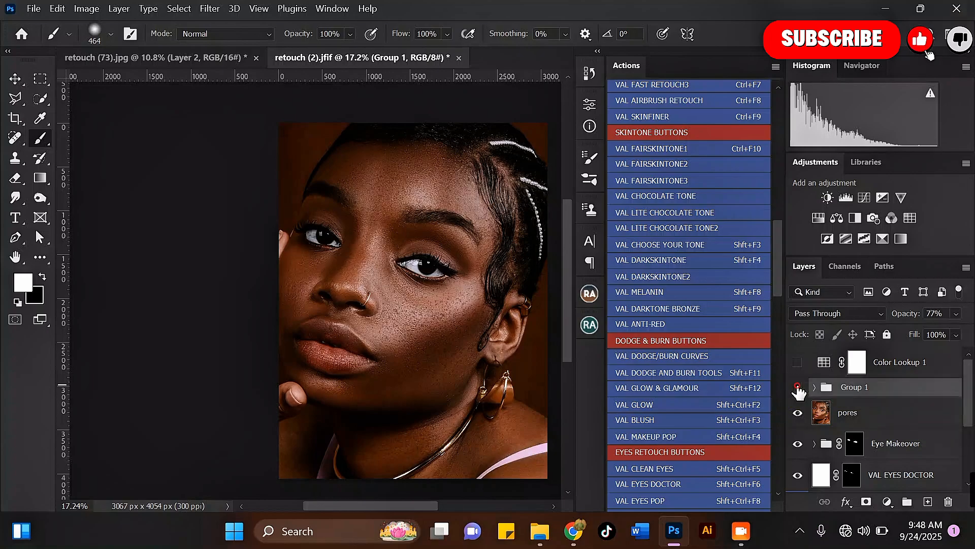
left_click(797, 362)
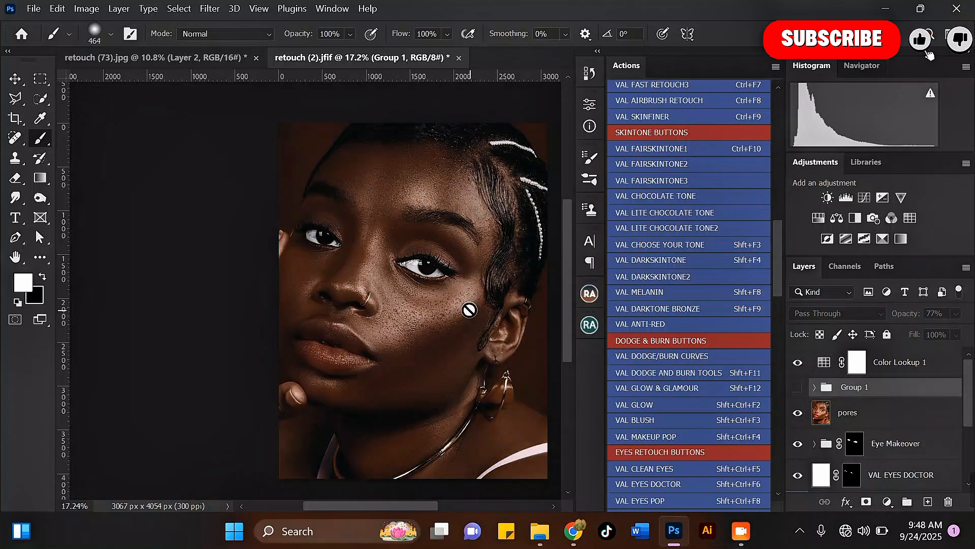
Set the opacity of the Color Lookup 1 layer to 70%.
scroll(468, 305, "up", 1)
left_click(929, 360)
left_click(956, 313)
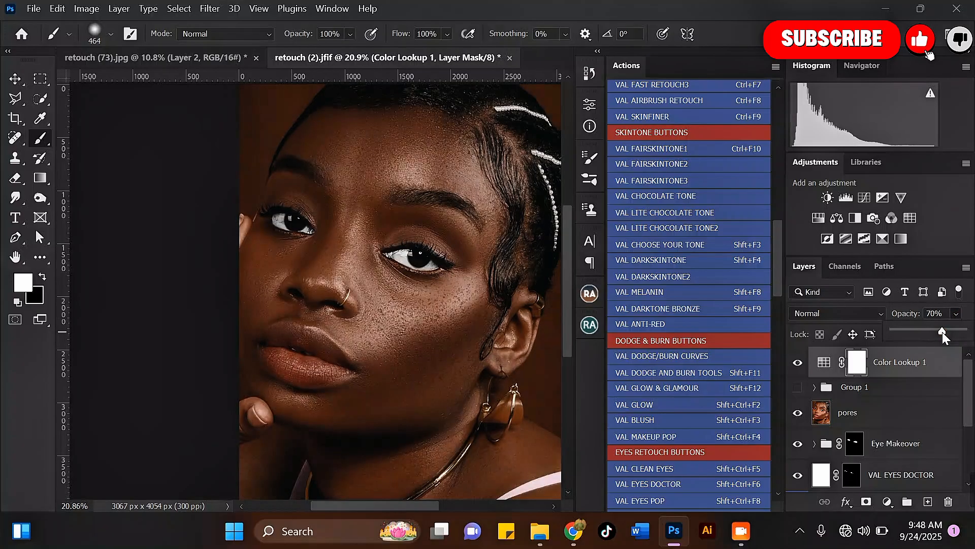
scroll(455, 296, "down", 3)
scroll(454, 304, "up", 2)
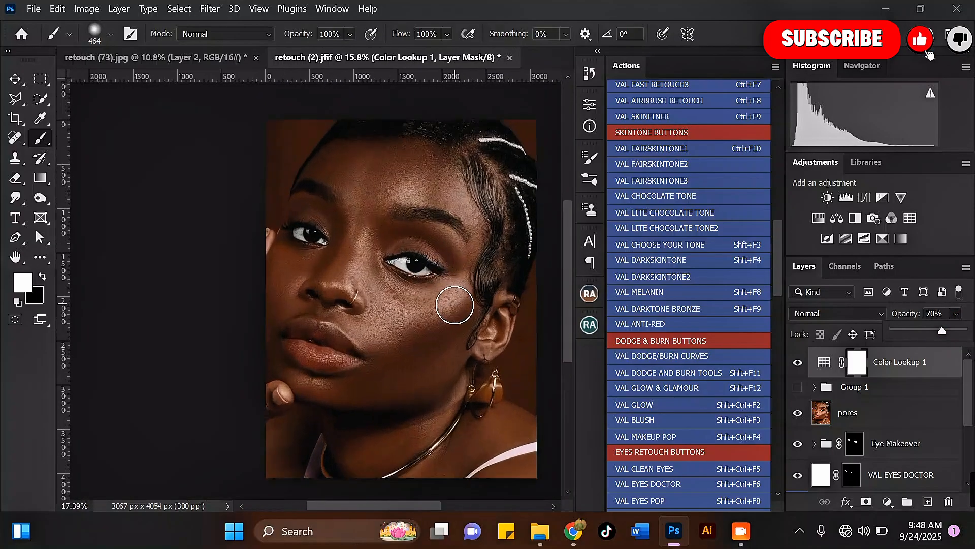
scroll(455, 305, "up", 2)
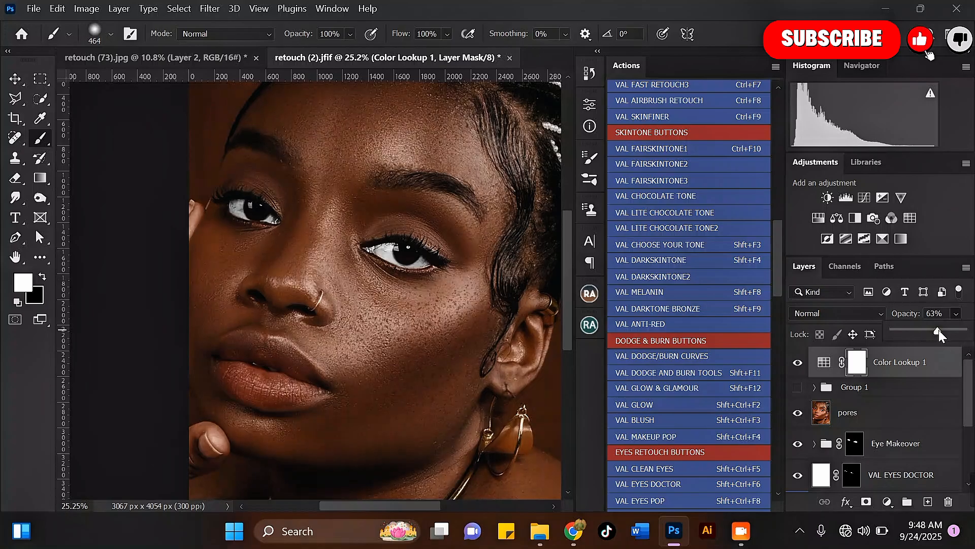
left_click_drag(940, 330, 943, 330)
scroll(441, 234, "down", 3)
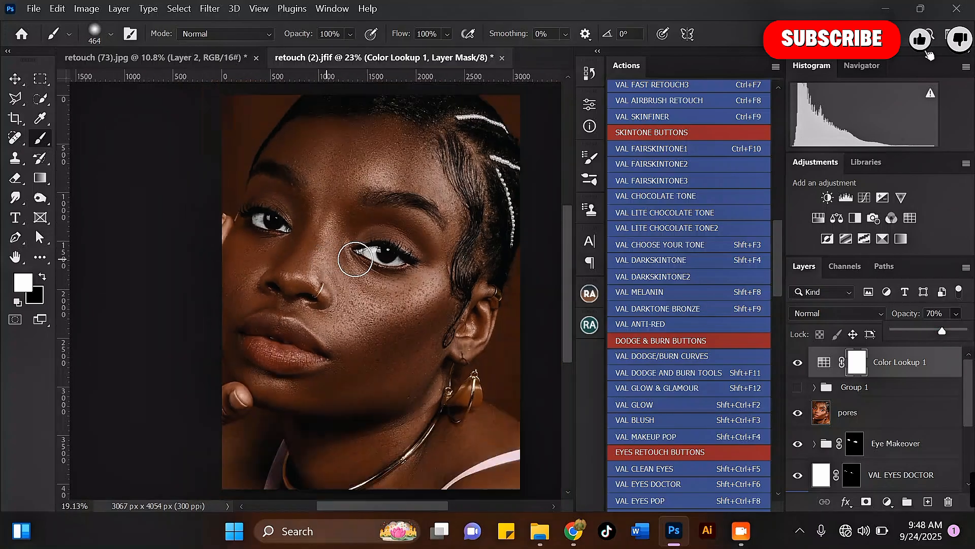
scroll(368, 244, "up", 2)
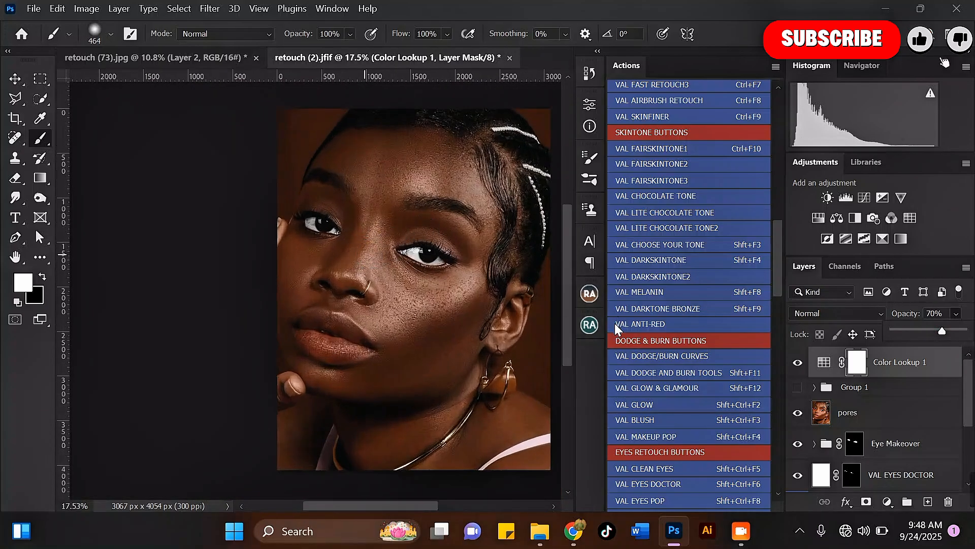
Delete the hidden Group 1 holding the dark skin tone adjustments and check the portrait's skin up close.
left_click(876, 388)
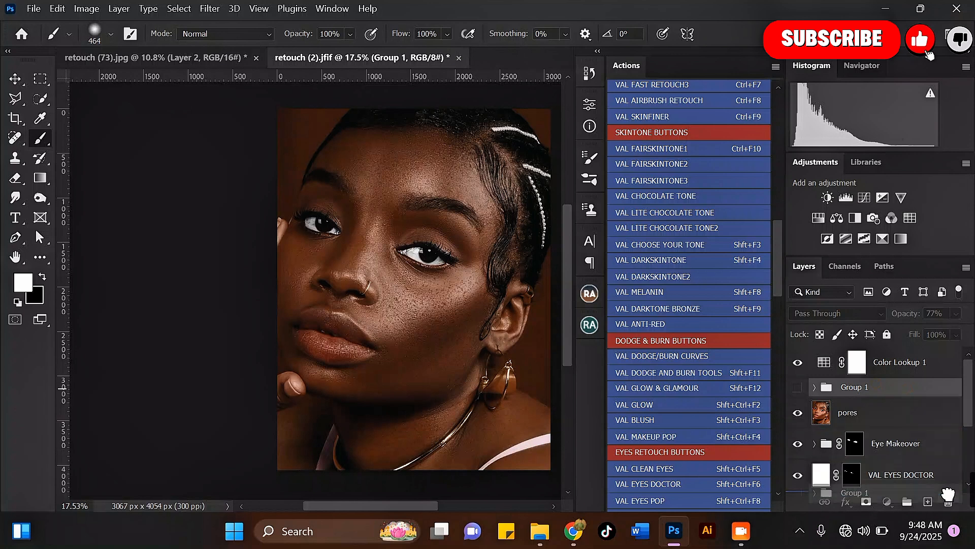
left_click_drag(937, 493, 948, 501)
scroll(382, 261, "down", 2)
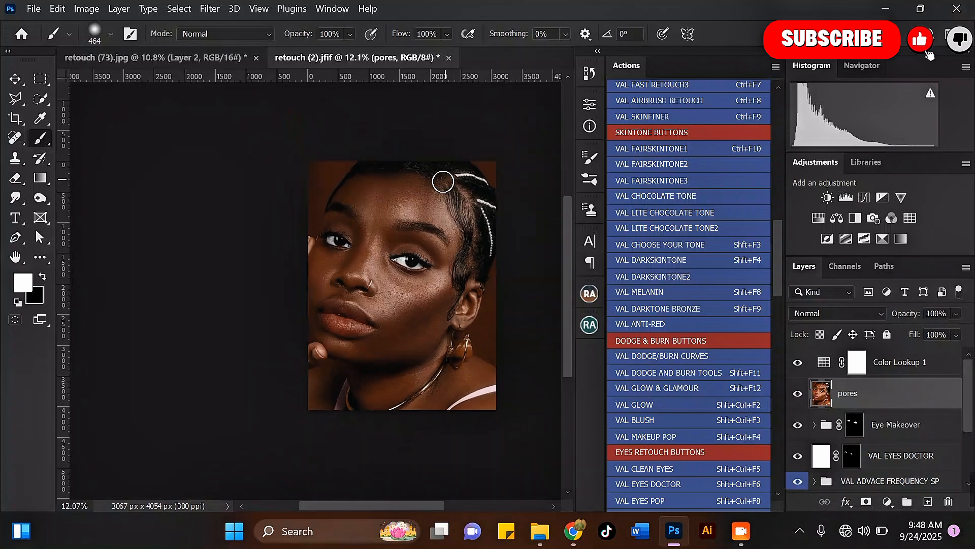
scroll(402, 305, "up", 3)
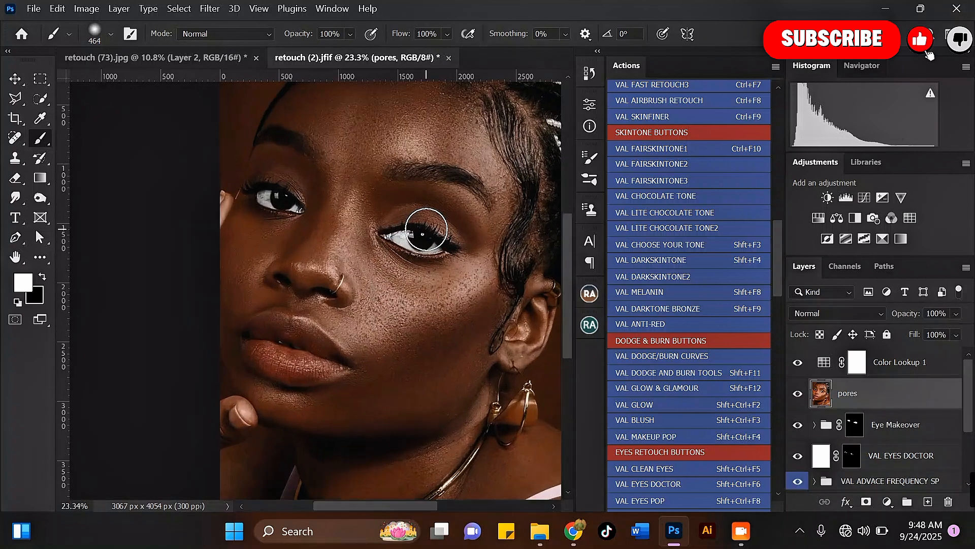
scroll(426, 234, "down", 2)
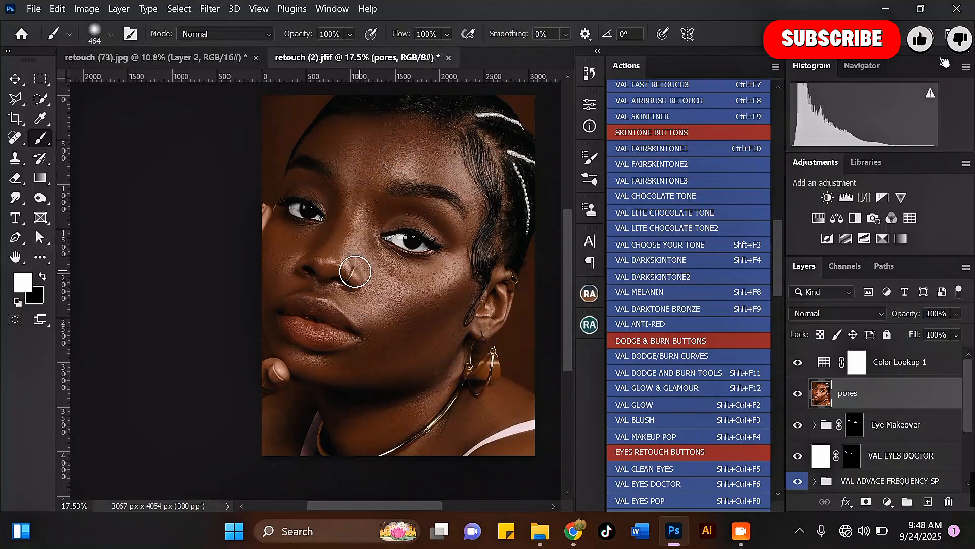
scroll(327, 267, "up", 2)
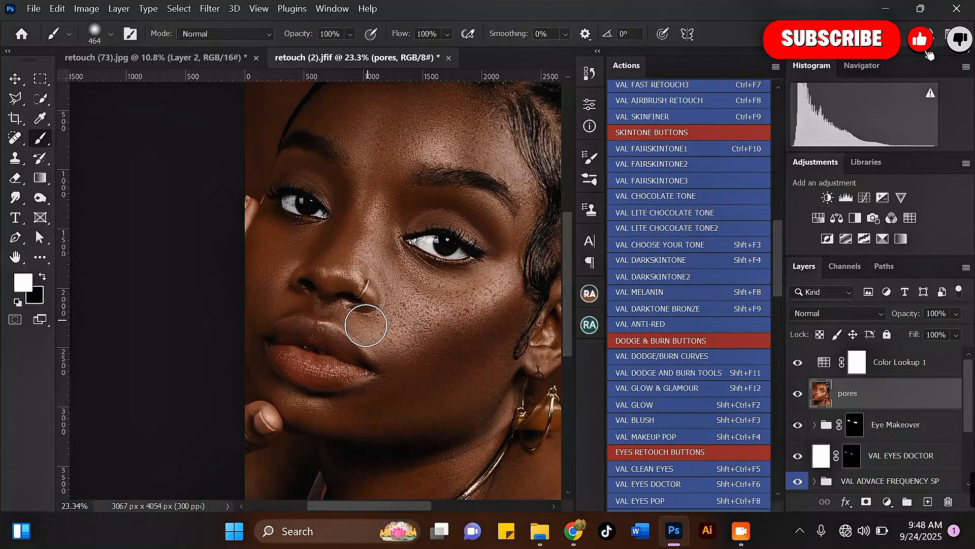
scroll(354, 334, "down", 1)
scroll(341, 361, "up", 1)
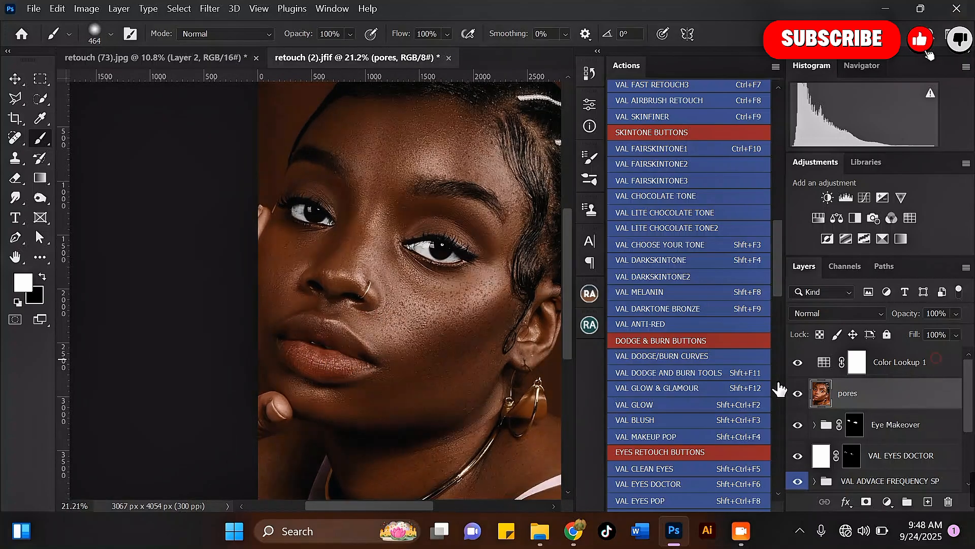
Run the VAL LIPSTICKS PACK action above the Color Lookup 1 layer, continuing through its painting instructions.
key("alt+bracketright")
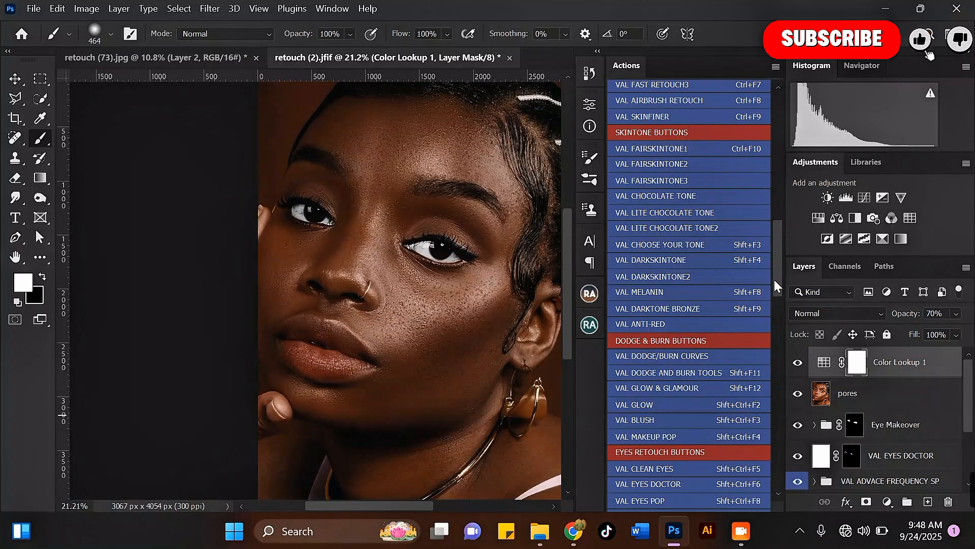
left_click_drag(777, 279, 766, 324)
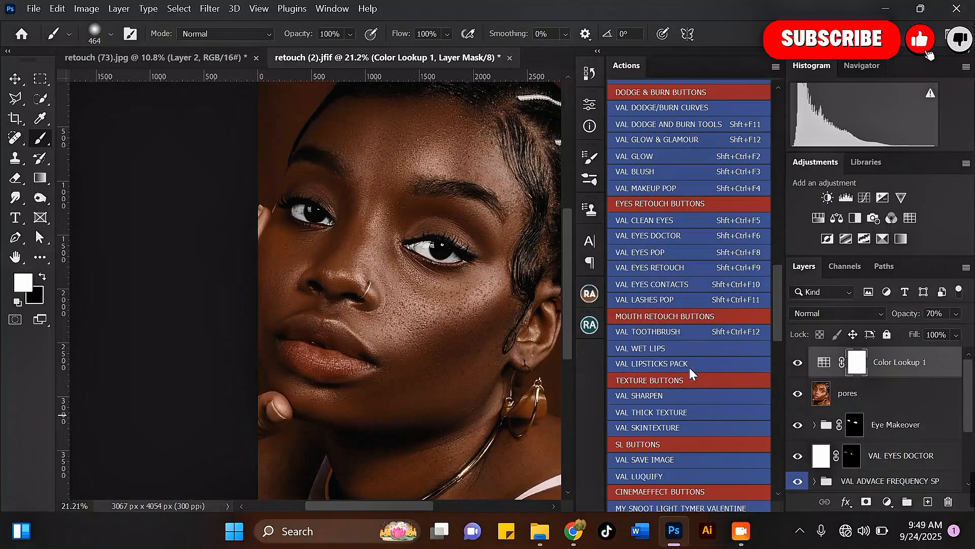
left_click(653, 363)
left_click(651, 252)
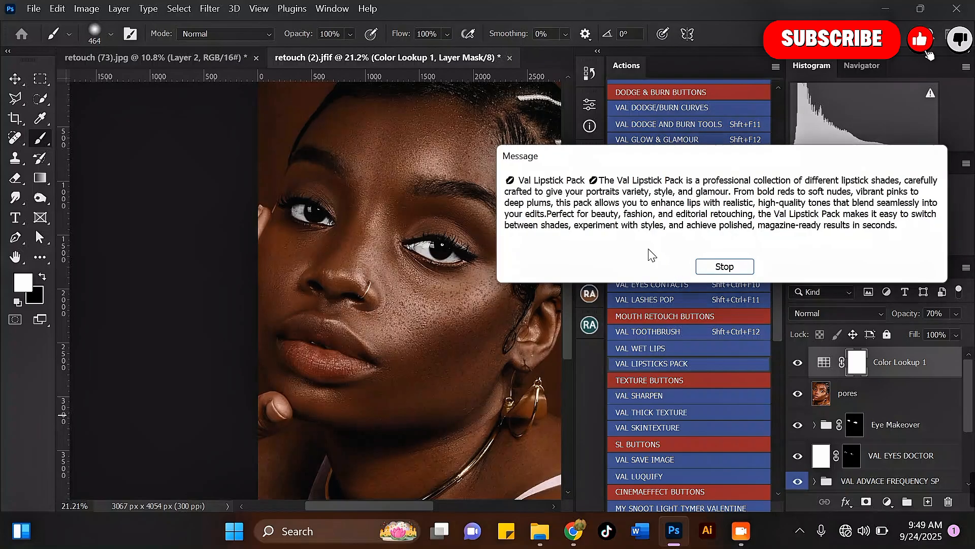
left_click(722, 267)
left_click(669, 364)
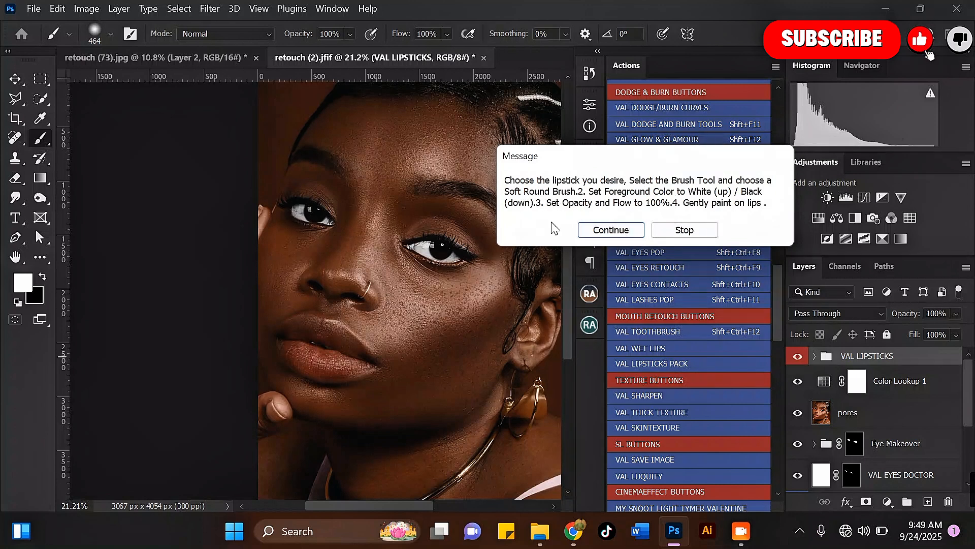
left_click(618, 231)
Try the VAL POWER RED shade by painting the lips on its layer mask with a 200 px soft white brush, and hide that layer.
left_click(815, 357)
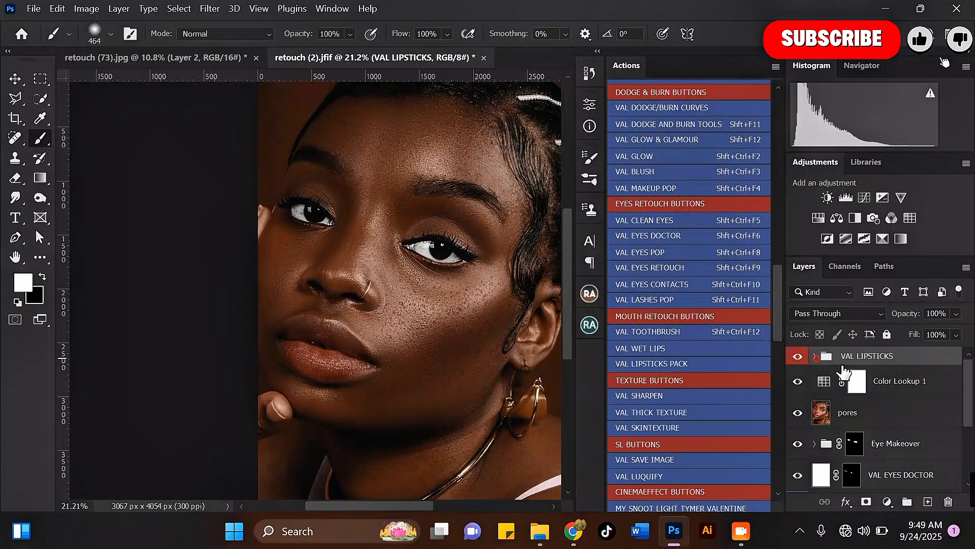
left_click_drag(967, 381, 961, 419)
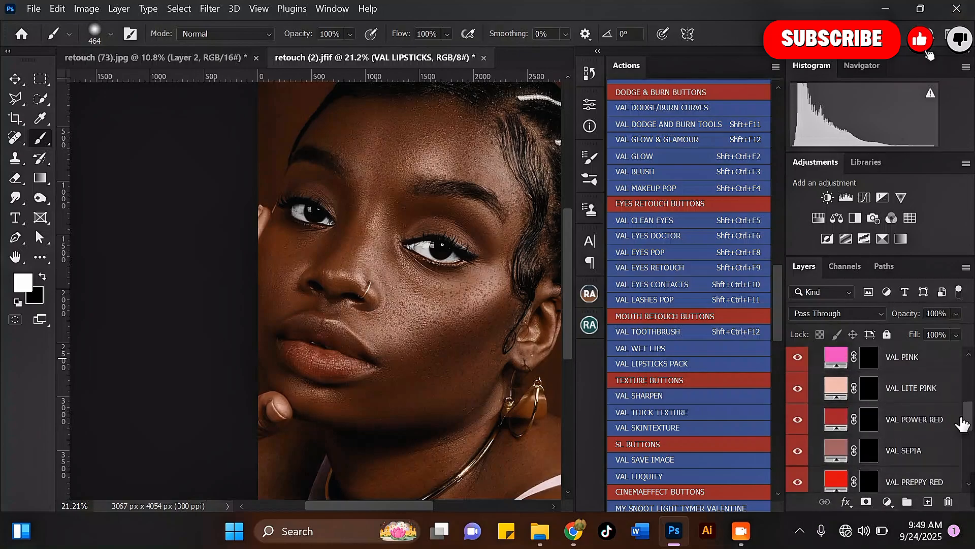
left_click(869, 419)
key("bracketleft")
key("bracketleft")
key("bracketleft")
mouse_move(293, 346)
left_mouse_down()
mouse_move(355, 359)
mouse_move(328, 367)
mouse_move(291, 340)
left_mouse_up()
scroll(358, 319, "down", 3)
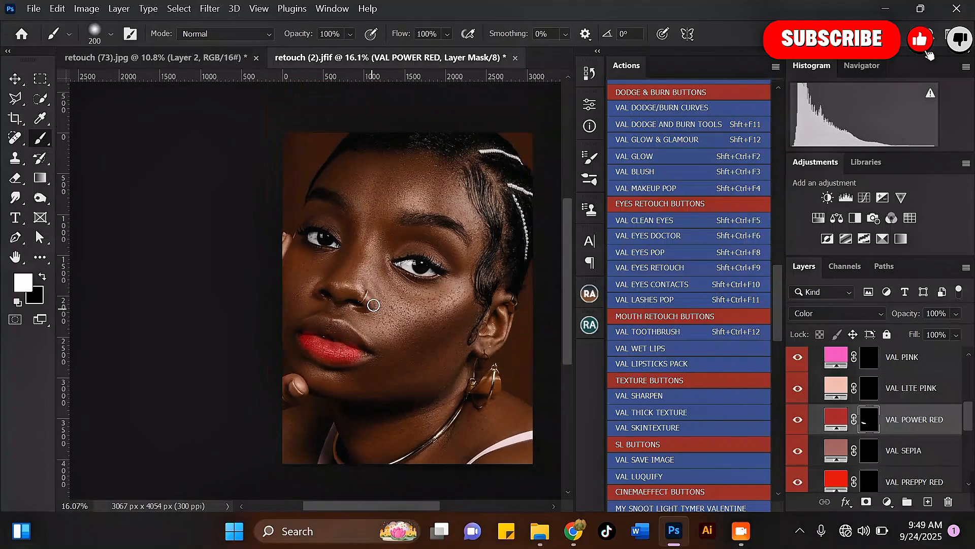
left_click(798, 420)
Try the VAL LITE PINK shade by painting the lips white on its layer mask, and hide that layer.
left_click(866, 451)
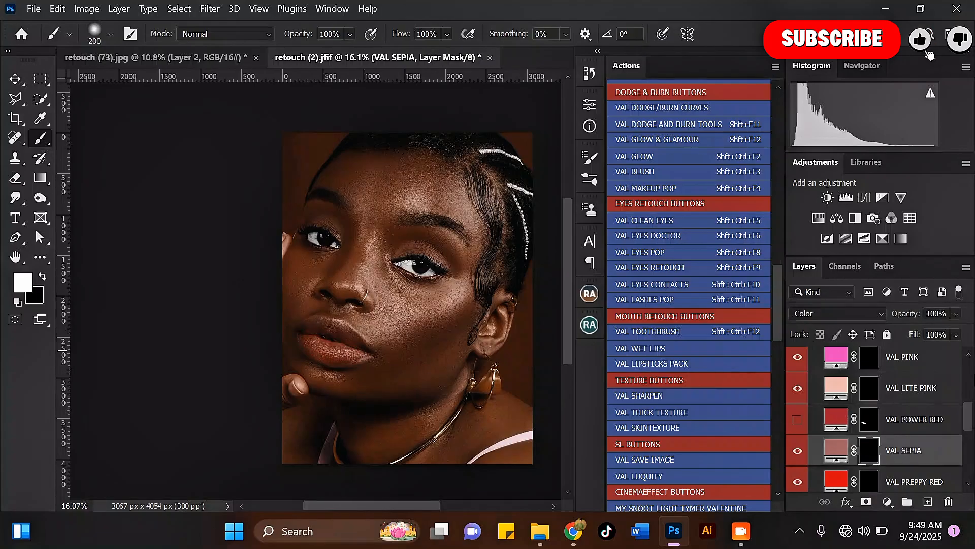
left_click(870, 389)
scroll(306, 358, "up", 7)
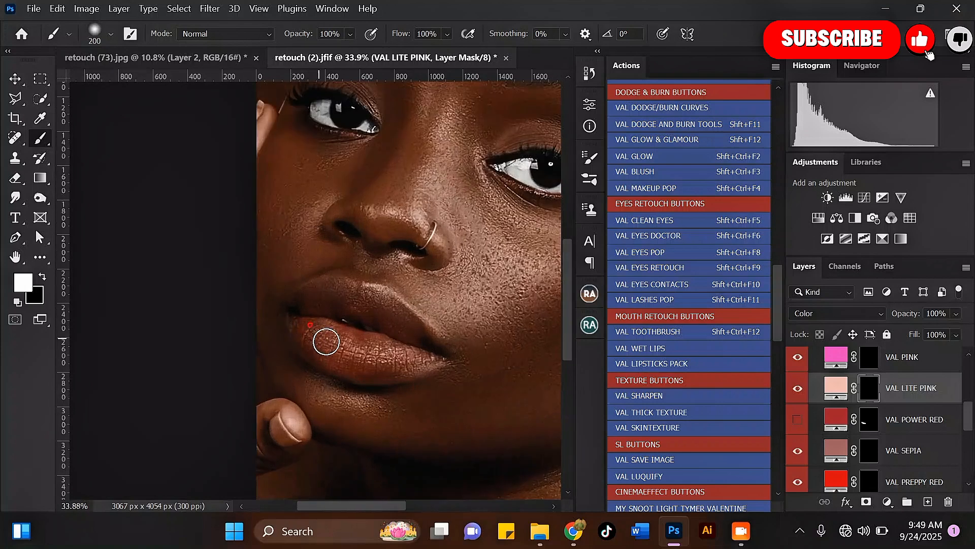
mouse_move(365, 308)
left_mouse_down()
mouse_move(307, 302)
mouse_move(359, 303)
mouse_move(410, 344)
left_mouse_up()
scroll(349, 326, "down", 7)
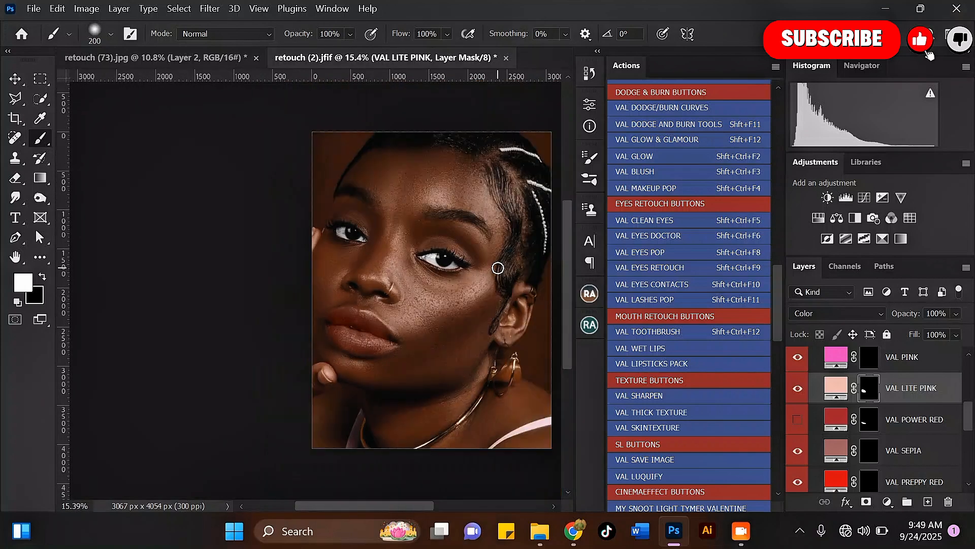
left_click(798, 388)
Apply the VAL NUDE lipstick shade by painting both lips white on its layer mask.
left_click_drag(968, 420, 963, 376)
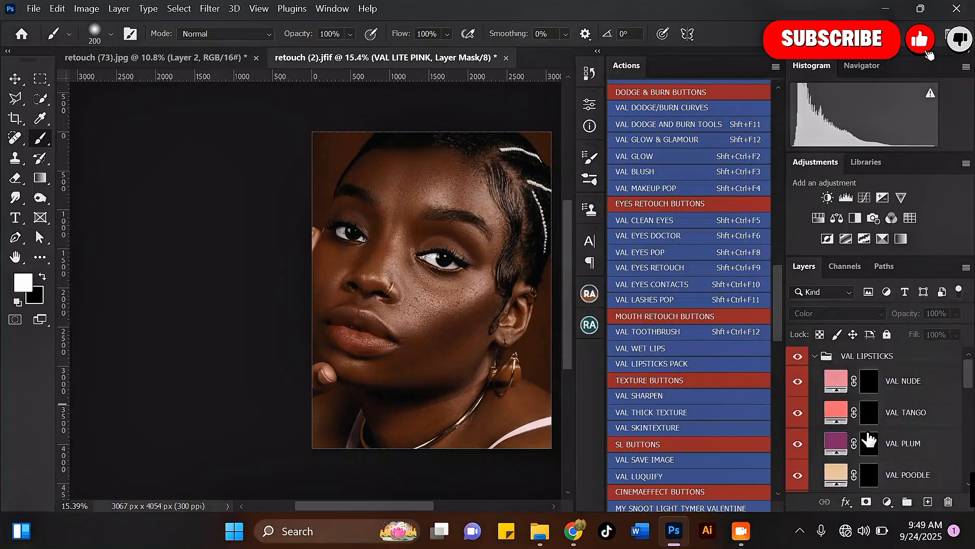
left_click(870, 382)
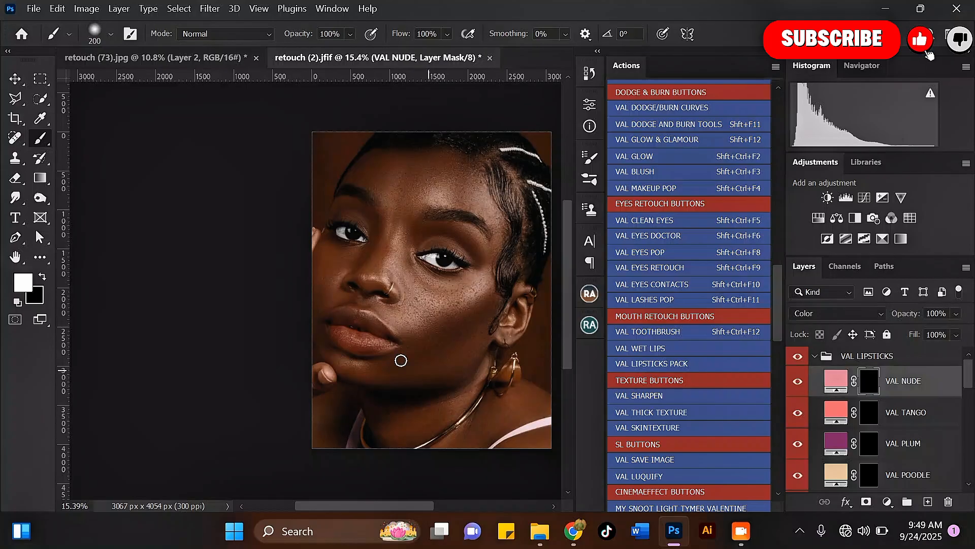
scroll(349, 328, "up", 5)
mouse_move(334, 341)
left_mouse_down()
mouse_move(436, 375)
mouse_move(372, 382)
mouse_move(345, 368)
mouse_move(334, 353)
mouse_move(340, 322)
mouse_move(359, 315)
mouse_move(390, 324)
mouse_move(433, 352)
mouse_move(439, 368)
mouse_move(372, 329)
mouse_move(332, 331)
mouse_move(347, 351)
mouse_move(443, 380)
mouse_move(401, 386)
mouse_move(336, 338)
left_mouse_up()
scroll(386, 338, "down", 3)
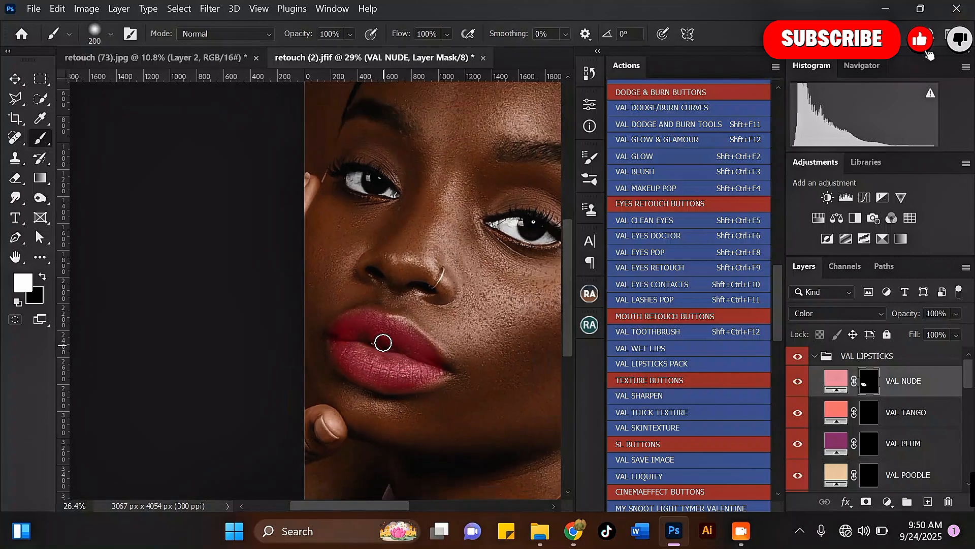
Lower the opacity of the VAL NUDE lipstick layer to 30%.
scroll(409, 348, "up", 2)
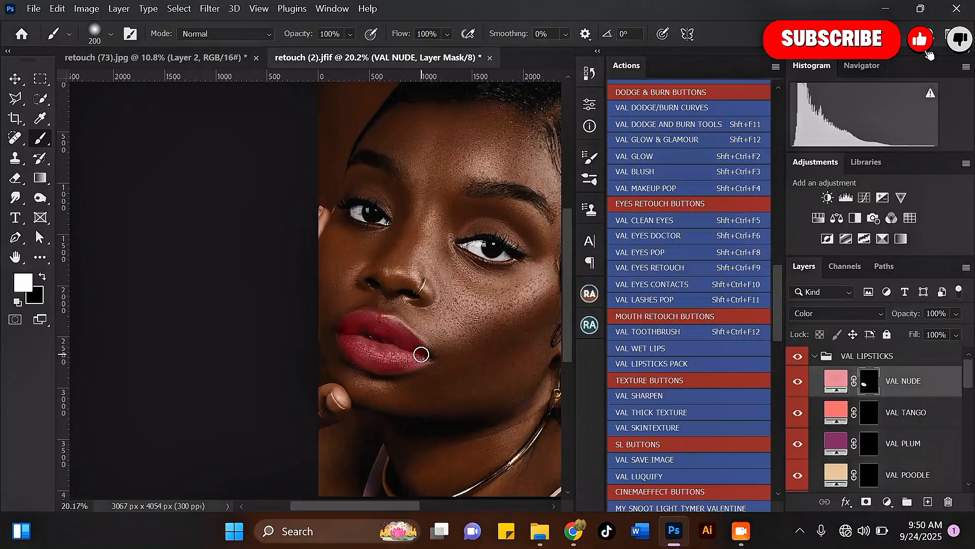
left_click_drag(933, 329, 925, 327)
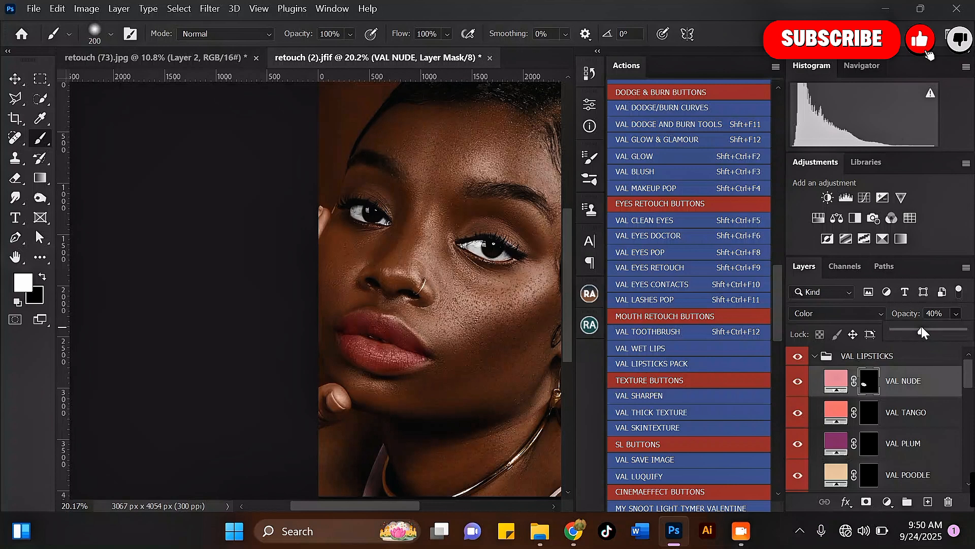
scroll(344, 263, "down", 3)
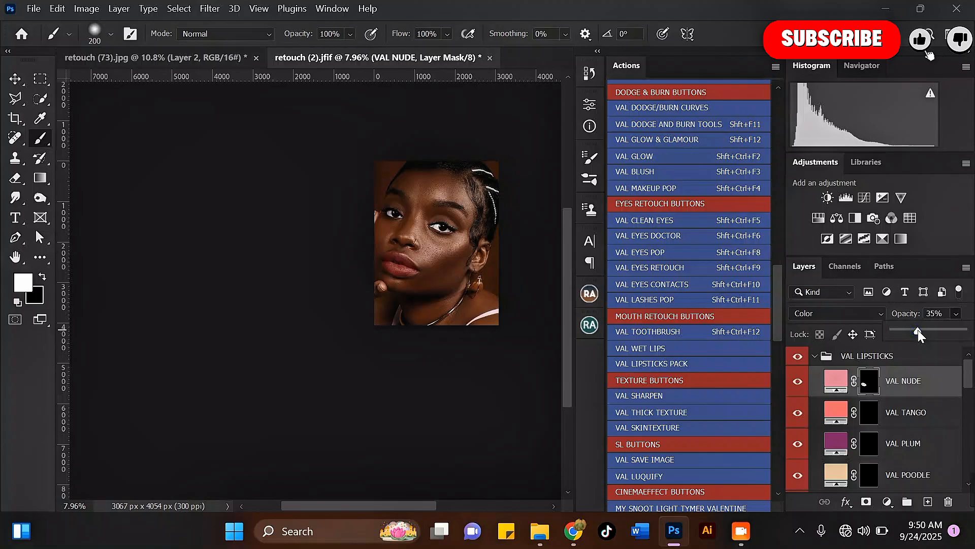
scroll(409, 271, "up", 4)
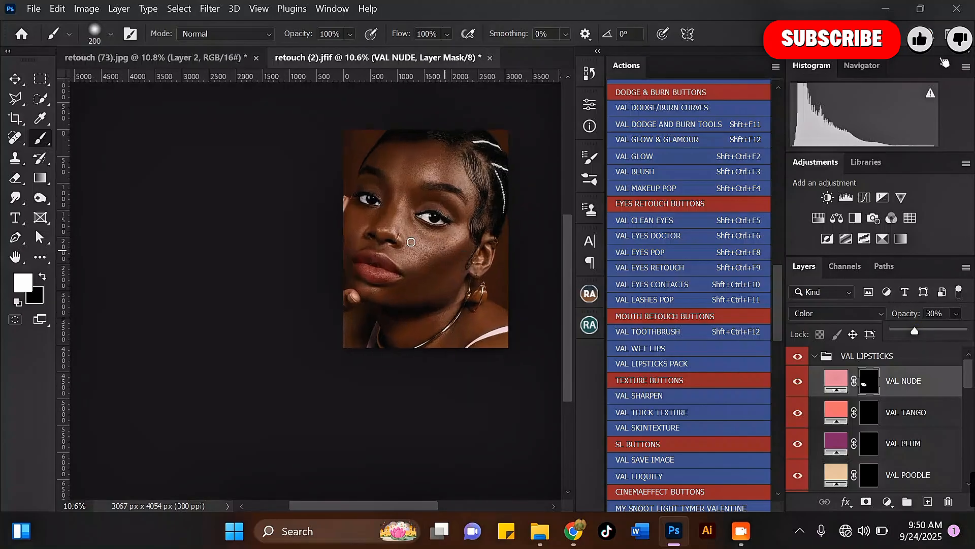
Paint both upper eyelids white on the VAL TANGO layer mask with a 150 px soft brush to create eyeshadow.
scroll(341, 252, "down", 2)
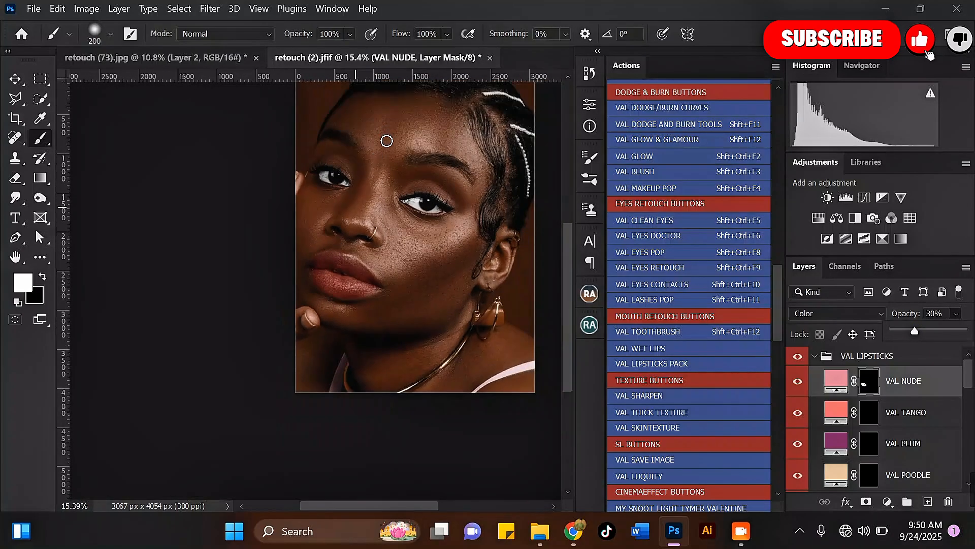
scroll(354, 241, "up", 2)
scroll(367, 323, "down", 2)
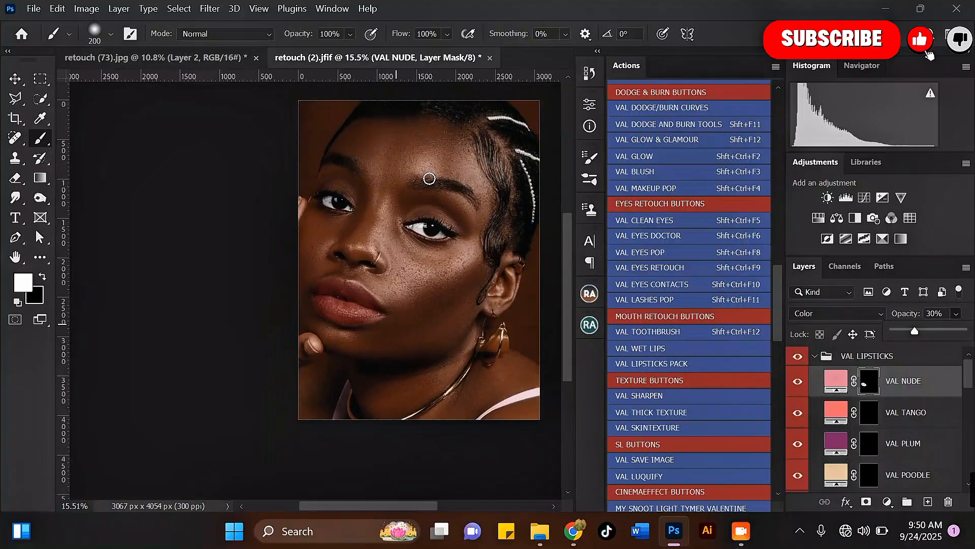
scroll(429, 212, "up", 3)
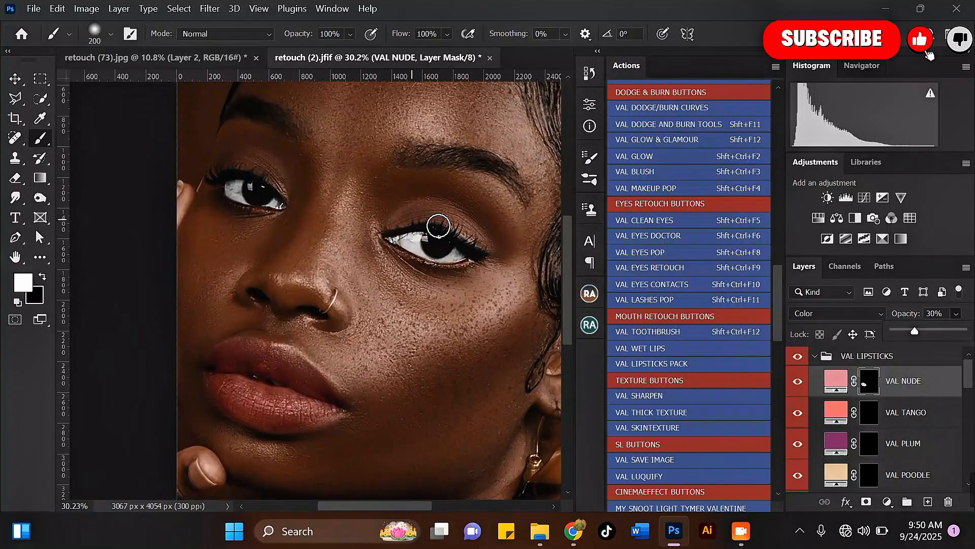
left_click(869, 412)
key("bracketleft")
key("bracketleft")
mouse_move(398, 219)
left_mouse_down()
mouse_move(444, 210)
mouse_move(490, 248)
left_mouse_up()
mouse_move(232, 161)
left_mouse_down()
mouse_move(276, 174)
mouse_move(287, 199)
left_mouse_up()
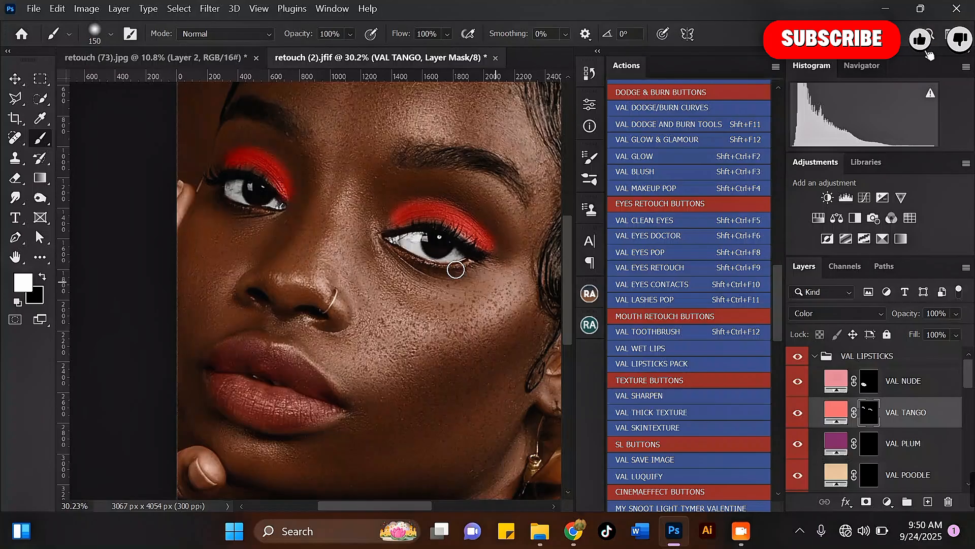
Lower the opacity of the VAL TANGO layer to 18% to make the eyeshadow subtle.
left_click(958, 314)
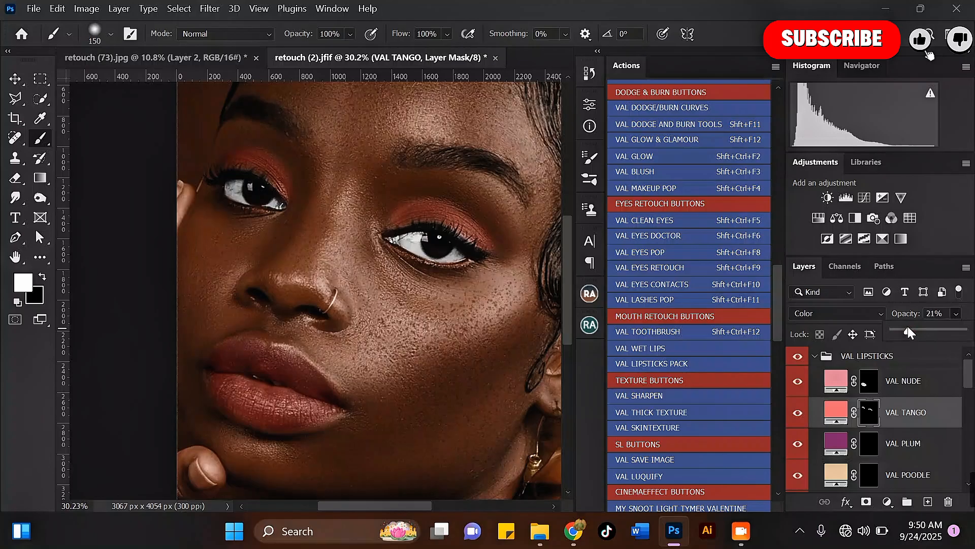
left_click(289, 149)
scroll(289, 149, "down", 10)
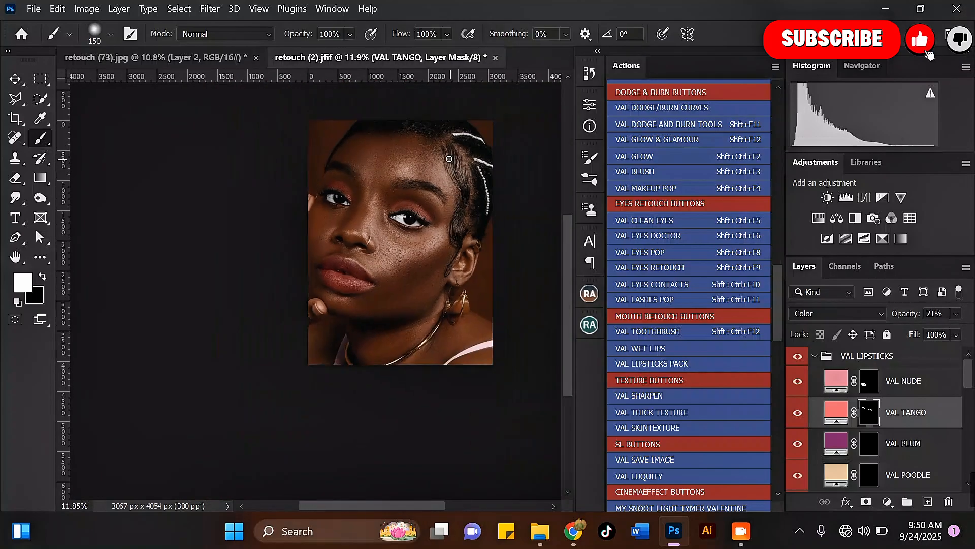
scroll(419, 169, "up", 2)
left_click(956, 314)
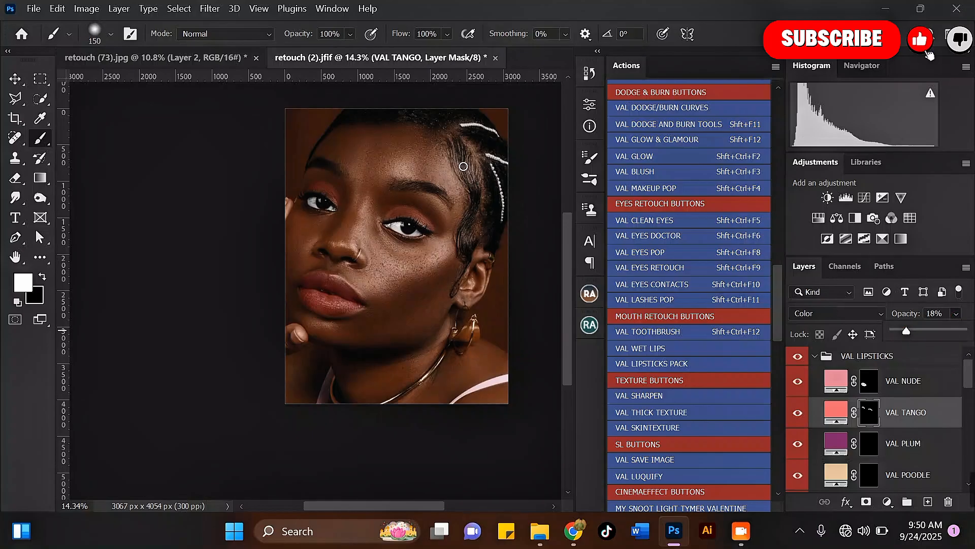
left_click(422, 130)
scroll(392, 191, "up", 3)
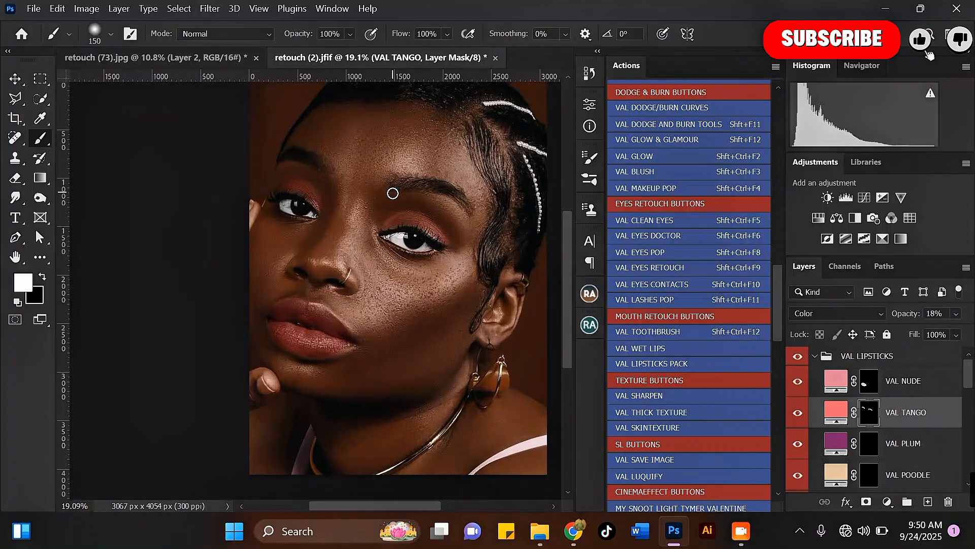
scroll(394, 191, "down", 6)
scroll(396, 192, "up", 3)
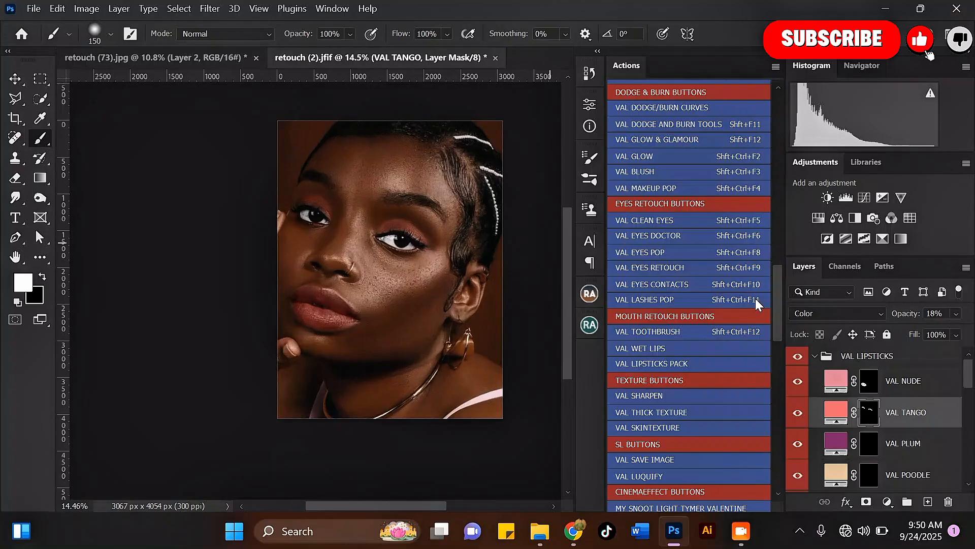
Collapse the VAL LIPSTICKS group and run the VAL DODGE/BURN CURVES action above it.
left_click(815, 356)
scroll(450, 262, "up", 2)
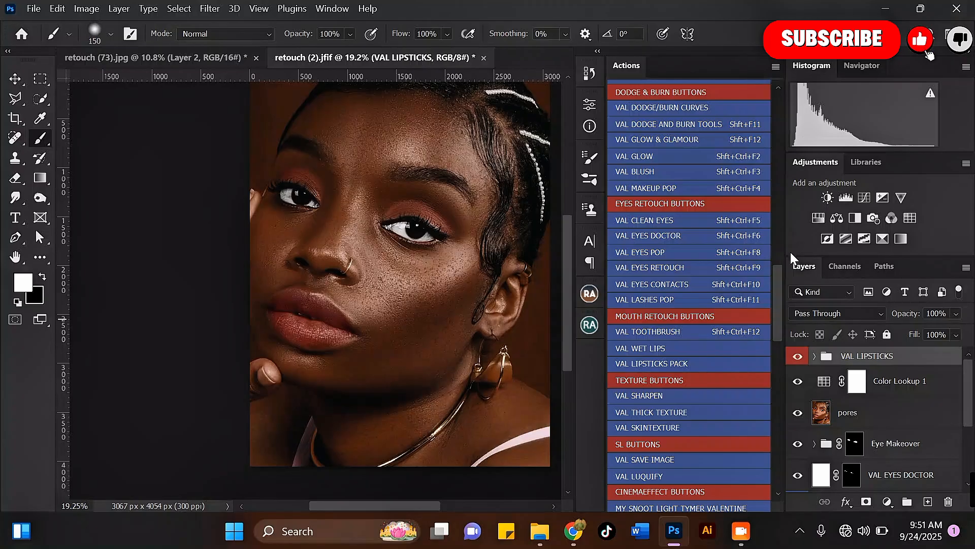
left_click_drag(774, 296, 779, 268)
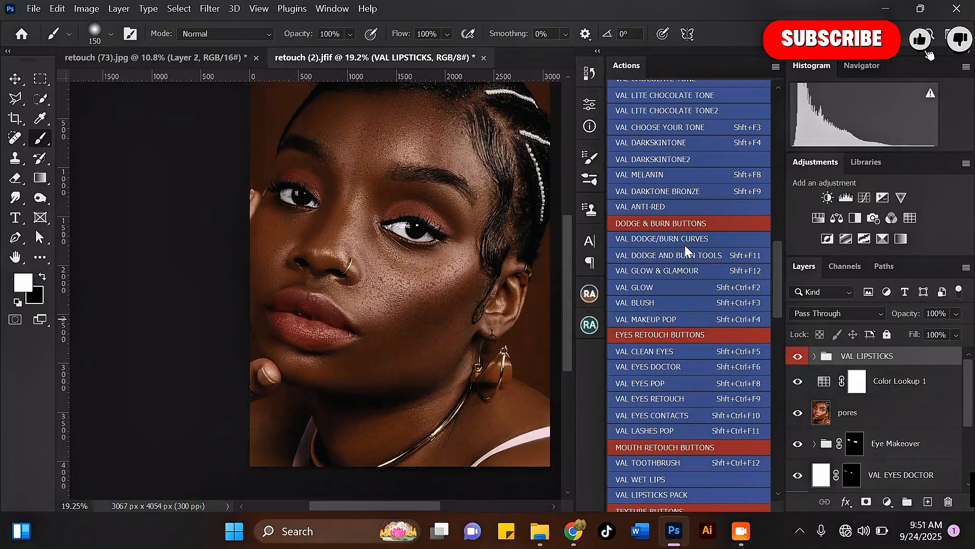
left_click(732, 239)
key("Return")
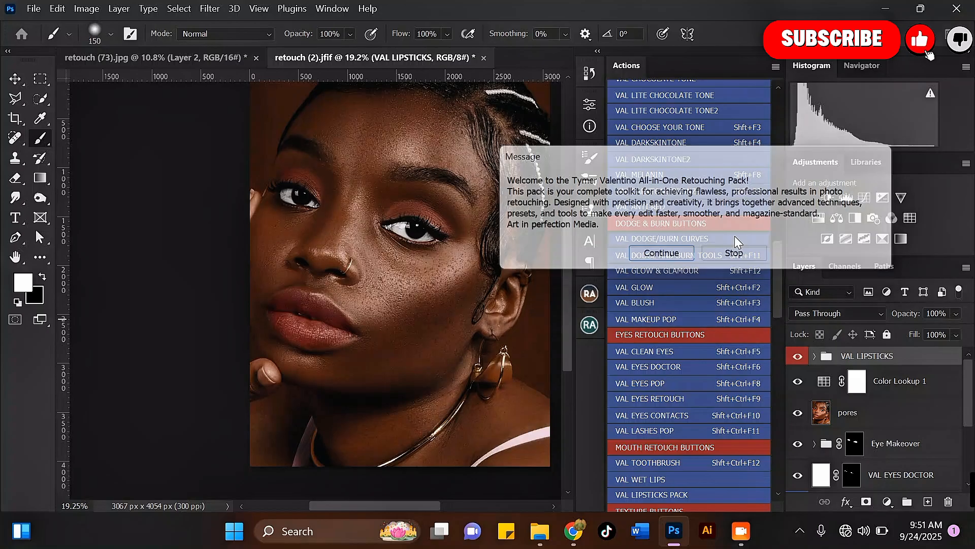
key("Return")
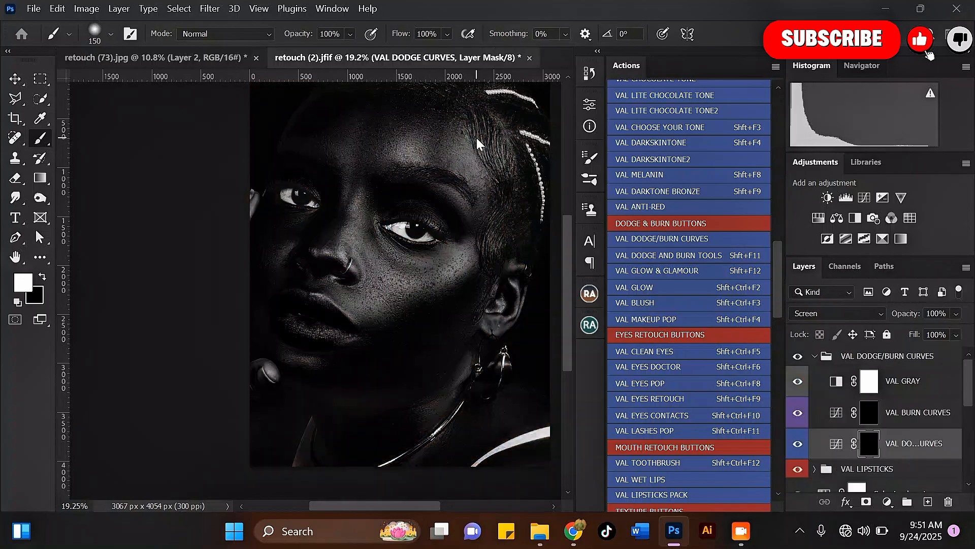
left_click(665, 254)
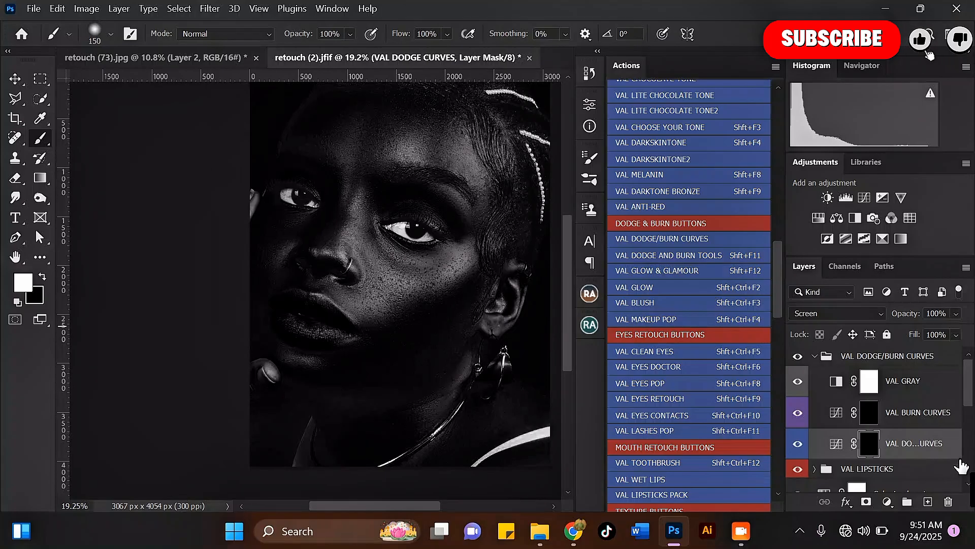
Outline the highlight areas on the cheeks, chin, nose bridge and forehead in white on a new layer above VAL BURN CURVES, and hide that layer.
left_click(914, 409)
left_click(929, 502)
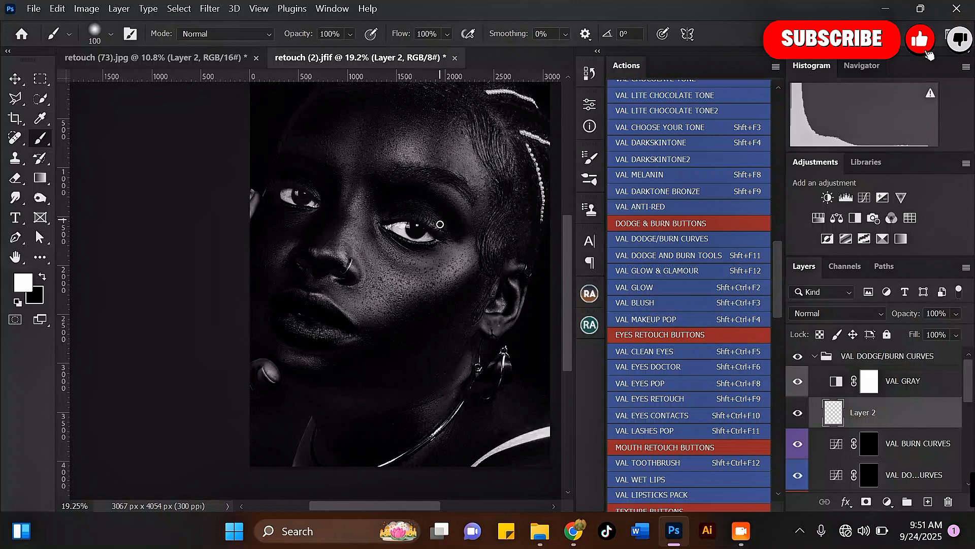
mouse_move(457, 242)
left_mouse_down()
mouse_move(437, 260)
mouse_move(392, 256)
mouse_move(376, 216)
mouse_move(352, 221)
mouse_move(357, 293)
mouse_move(336, 300)
mouse_move(350, 321)
mouse_move(399, 321)
mouse_move(457, 297)
mouse_move(478, 256)
left_mouse_up()
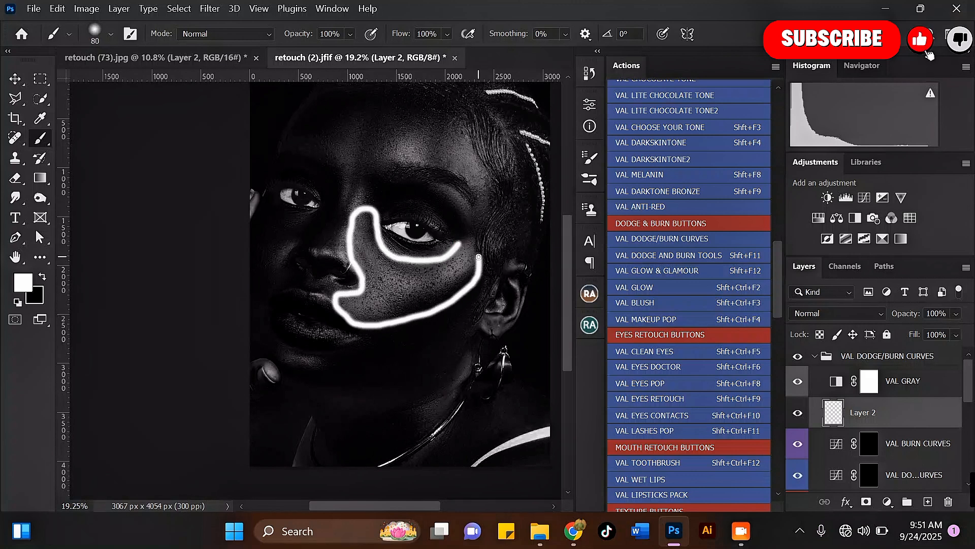
mouse_move(278, 345)
left_mouse_down()
mouse_move(326, 357)
mouse_move(316, 374)
mouse_move(282, 351)
left_mouse_up()
scroll(312, 370, "down", 2)
mouse_move(343, 167)
left_mouse_down()
mouse_move(339, 241)
mouse_move(358, 206)
left_mouse_up()
mouse_move(401, 162)
left_mouse_down()
mouse_move(402, 196)
mouse_move(455, 219)
mouse_move(460, 168)
left_mouse_up()
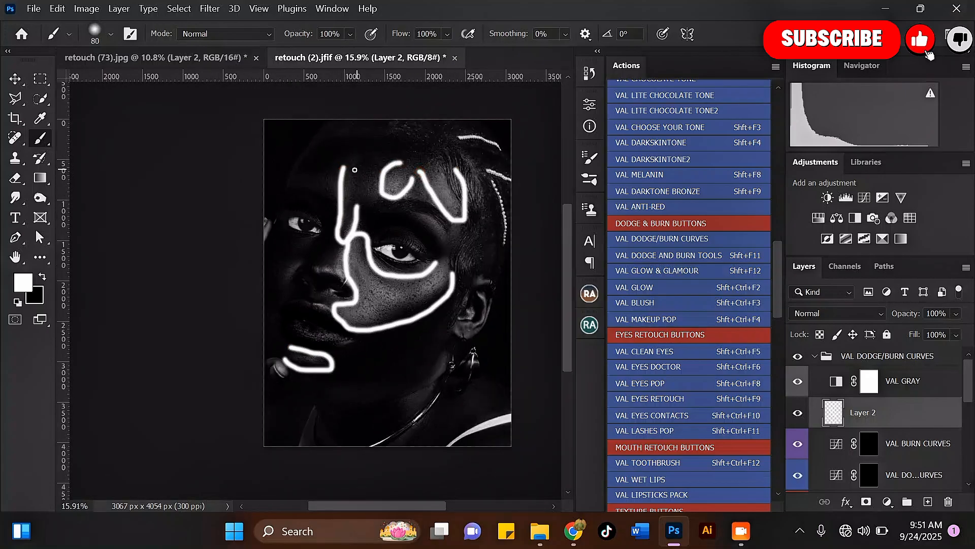
mouse_move(287, 255)
left_mouse_down()
mouse_move(286, 279)
mouse_move(304, 260)
left_mouse_up()
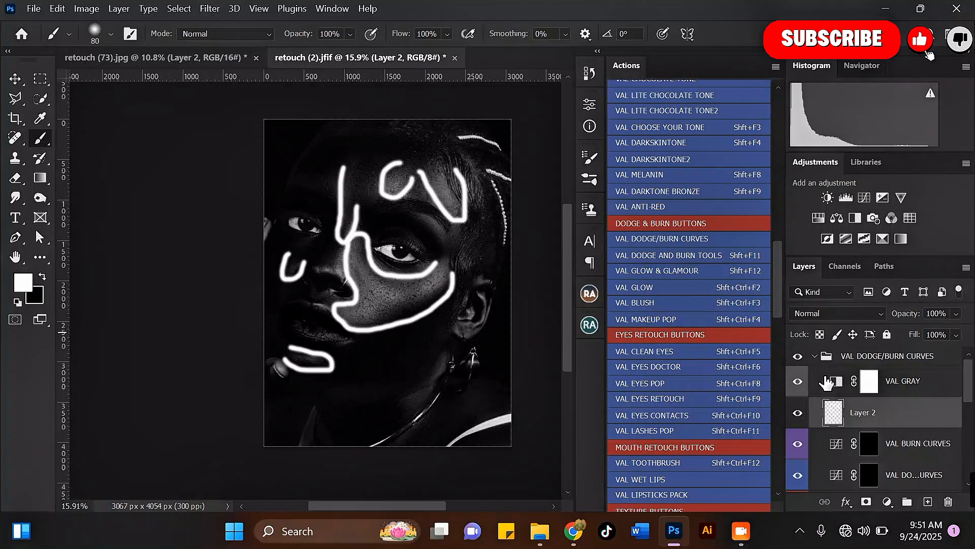
left_click(798, 412)
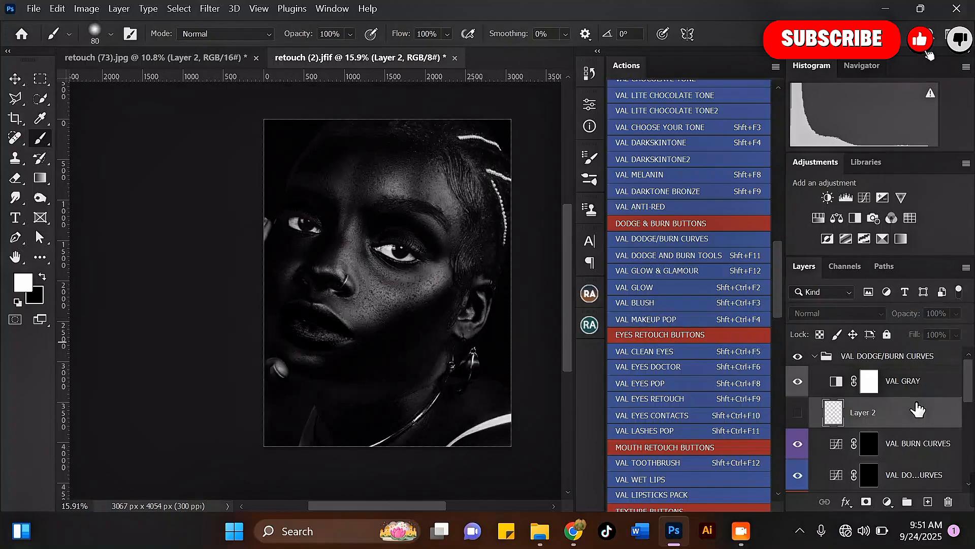
Outline the shadow areas around the cheek hollow, nose and eyelid crease in white on another new layer, and hide it.
left_click(927, 502)
mouse_move(452, 293)
left_mouse_down()
mouse_move(377, 326)
mouse_move(358, 353)
mouse_move(436, 328)
mouse_move(450, 287)
left_mouse_up()
mouse_move(327, 225)
left_mouse_down()
mouse_move(329, 267)
mouse_move(349, 230)
mouse_move(438, 245)
left_mouse_up()
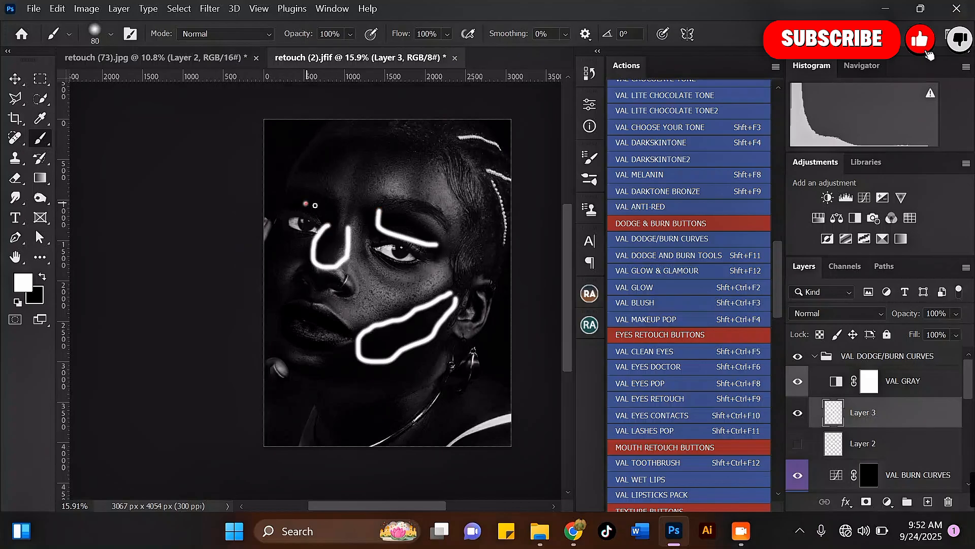
left_click(798, 413)
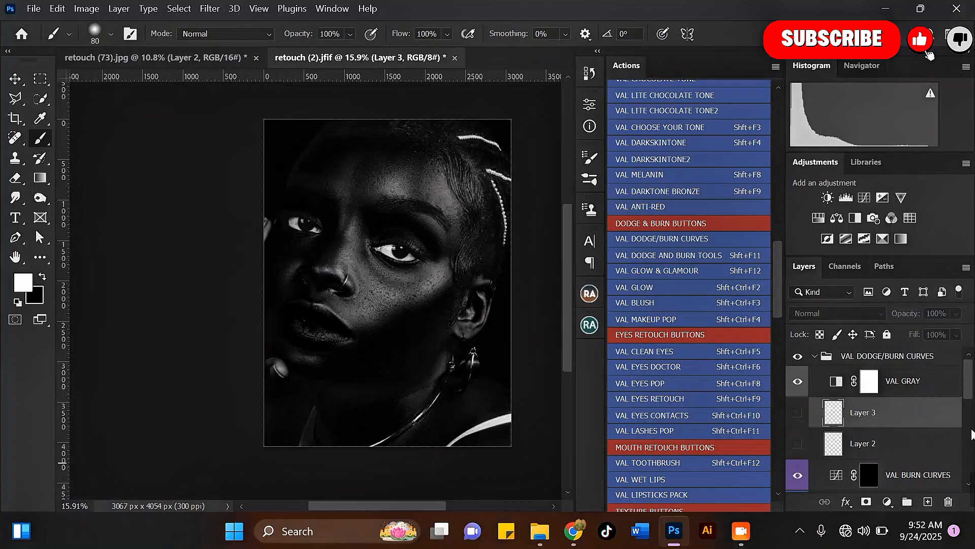
Brighten the cheekbone on the VAL DODGE CURVES layer mask with a 300 px soft white brush at 6% opacity.
scroll(969, 401, "down", 3)
left_click(869, 387)
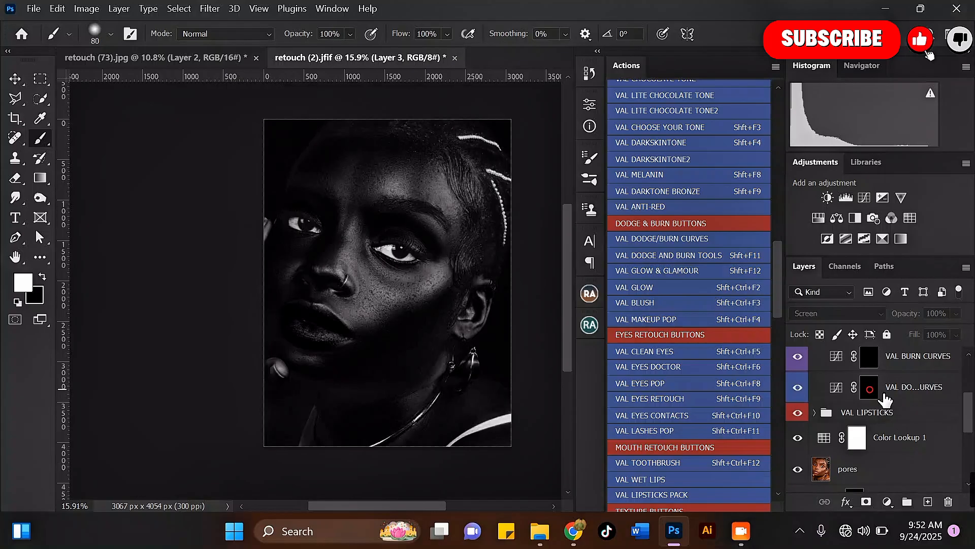
left_click(340, 35)
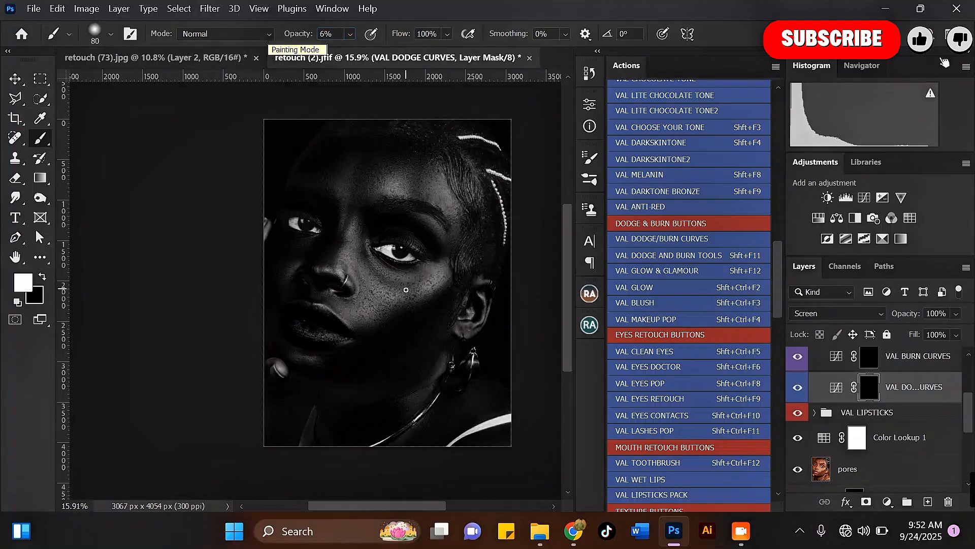
scroll(401, 291, "up", 1)
key("bracketright")
key("bracketright")
key("bracketright")
key("bracketright")
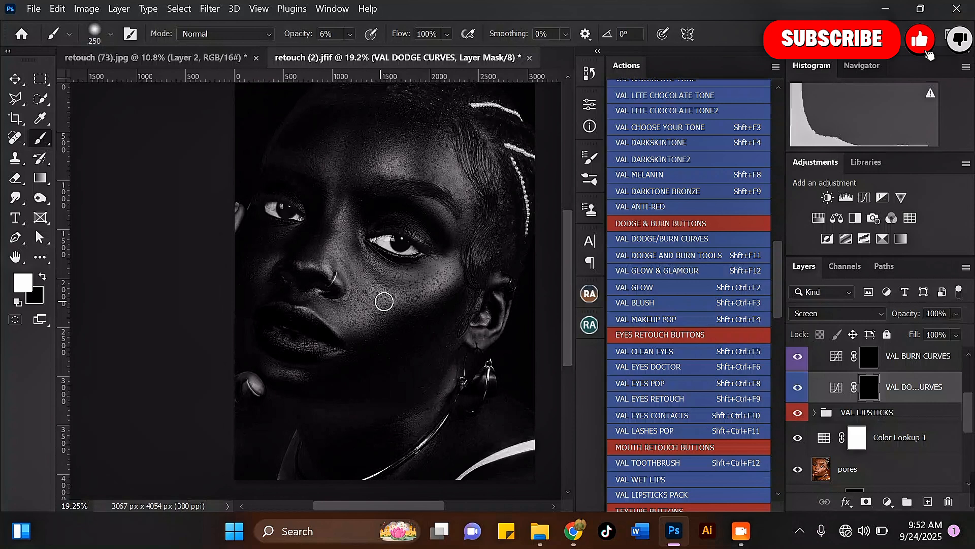
scroll(386, 297, "up", 1)
left_click_drag(459, 276, 469, 265)
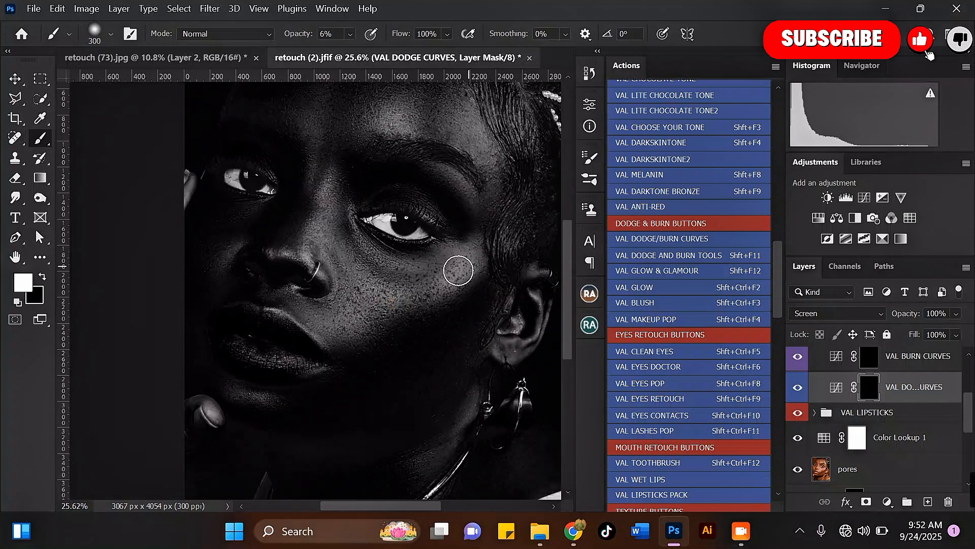
mouse_move(357, 310)
left_mouse_down()
mouse_move(464, 268)
mouse_move(340, 324)
left_mouse_up()
scroll(359, 275, "down", 4)
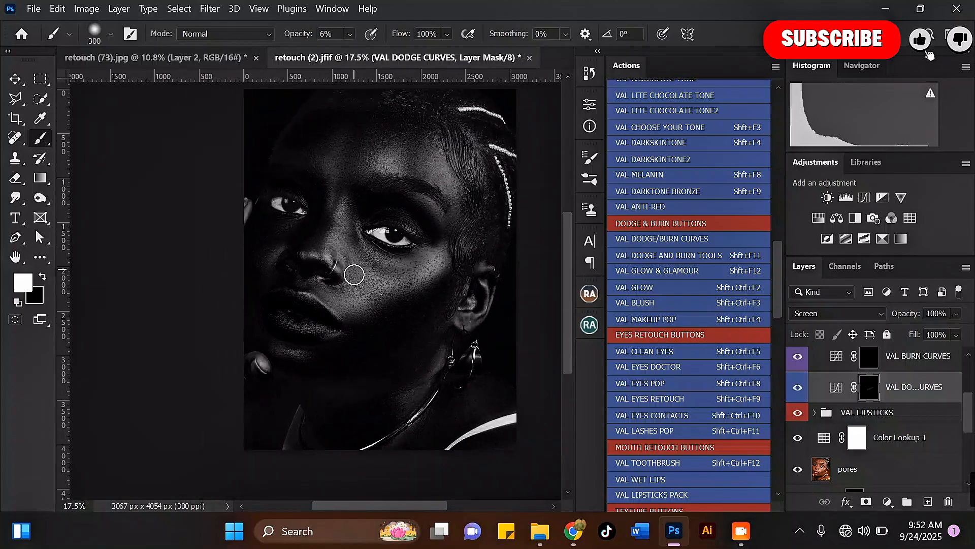
Build up the dodge highlight on the cheek beside the nose and brighten the chin below the lower lip.
scroll(355, 279, "up", 4)
mouse_move(385, 286)
left_mouse_down()
mouse_move(433, 277)
mouse_move(467, 255)
mouse_move(381, 285)
mouse_move(343, 324)
left_mouse_up()
left_click_drag(261, 390, 230, 374)
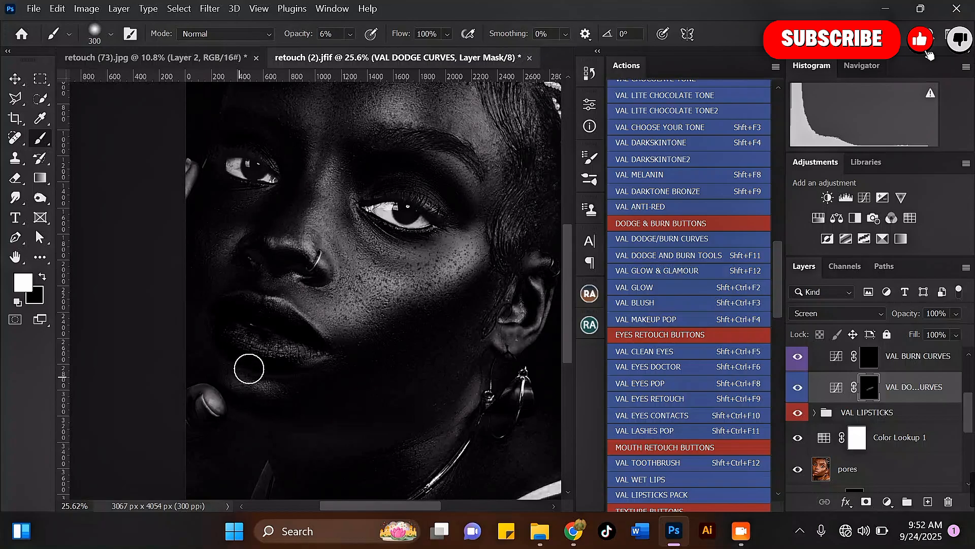
key("bracketleft")
key("bracketleft")
key("bracketleft")
key("bracketleft")
key("bracketright")
key("bracketright")
key("bracketright")
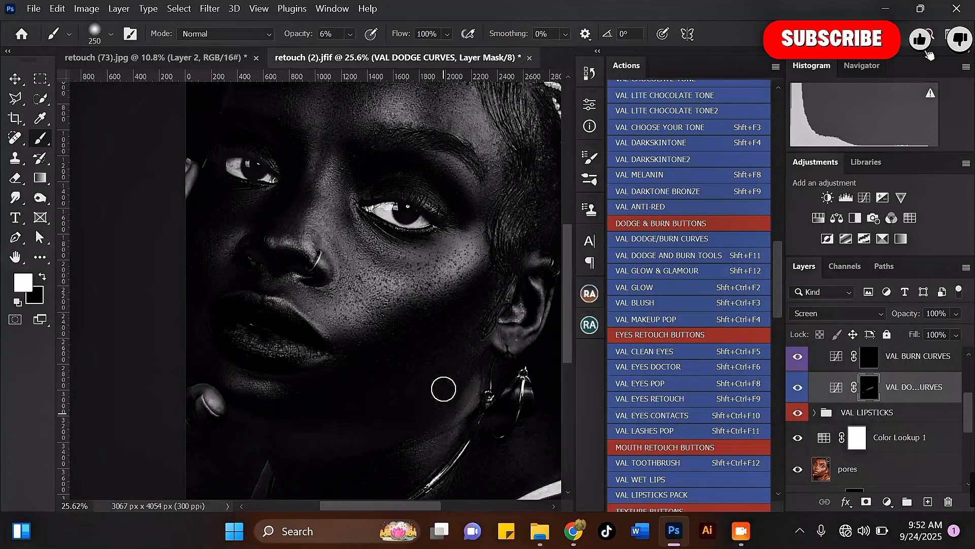
Brighten the bridge and tip of the nose on the dodge mask, reducing the brush to 200 px for the tip.
scroll(405, 355, "down", 1)
scroll(343, 235, "up", 3)
mouse_move(342, 225)
left_mouse_down()
mouse_move(337, 249)
mouse_move(325, 250)
mouse_move(344, 216)
mouse_move(338, 231)
left_mouse_up()
key("bracketleft")
key("bracketleft")
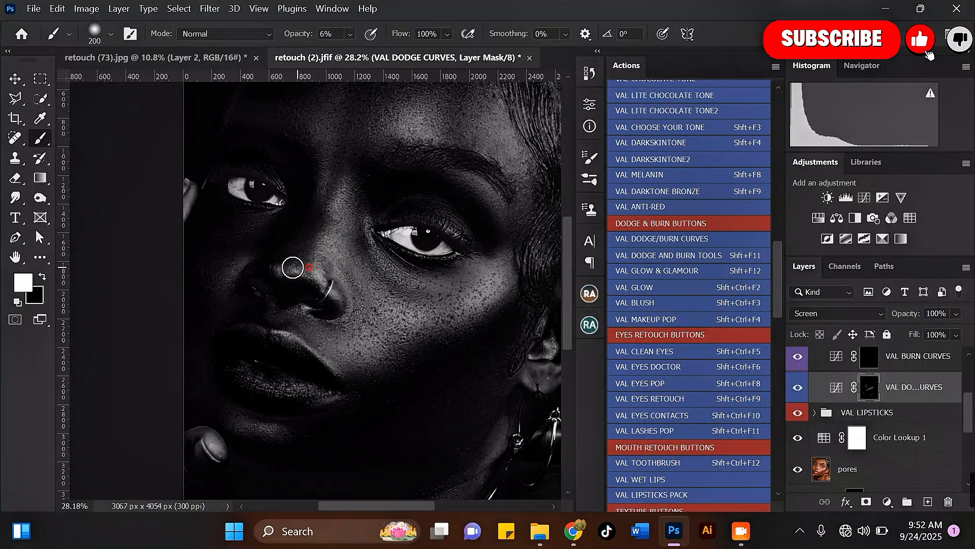
Strengthen the dodge highlight on the cheek below the eye with further strokes of an enlarged brush.
key("bracketright")
key("bracketright")
key("bracketright")
mouse_move(435, 286)
left_mouse_down()
mouse_move(487, 299)
mouse_move(381, 346)
mouse_move(425, 324)
left_mouse_up()
key("bracketleft")
key("bracketleft")
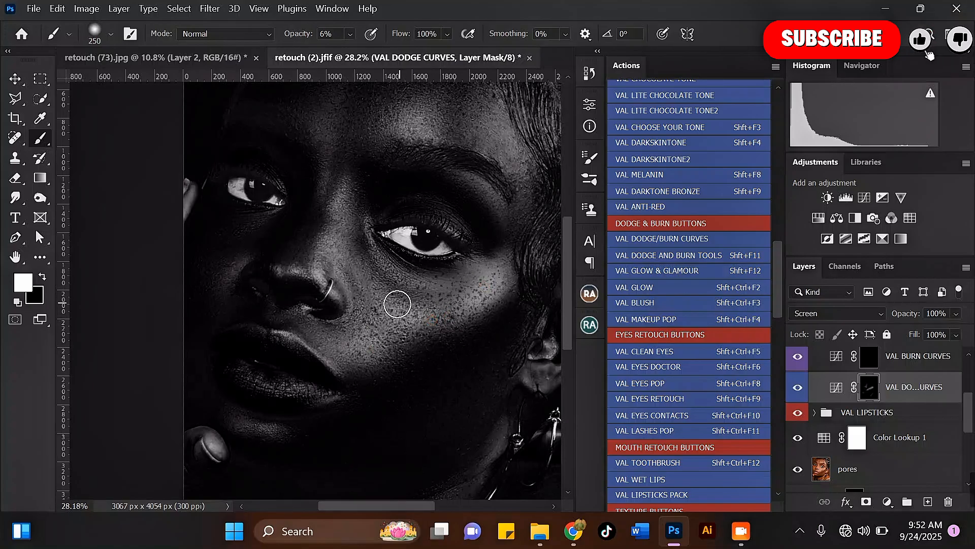
scroll(375, 295, "down", 1)
scroll(375, 295, "down", 2)
key("bracketright")
key("bracketright")
scroll(474, 288, "up", 2)
left_click_drag(462, 290, 415, 315)
scroll(415, 317, "down", 3)
scroll(429, 196, "up", 3)
Brighten the area between the eyebrows with a 300 px brush and the forehead toward the temple with a 500 px brush.
key("bracketleft")
key("bracketleft")
key("bracketleft")
key("bracketleft")
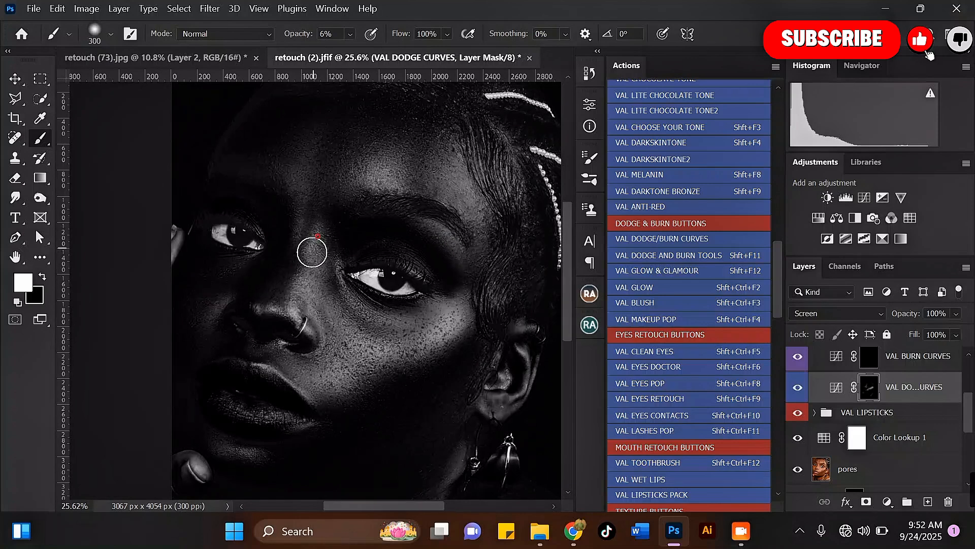
key("bracketright")
key("bracketright")
key("bracketright")
key("bracketleft")
key("bracketleft")
key("bracketleft")
key("bracketright")
key("bracketright")
key("bracketright")
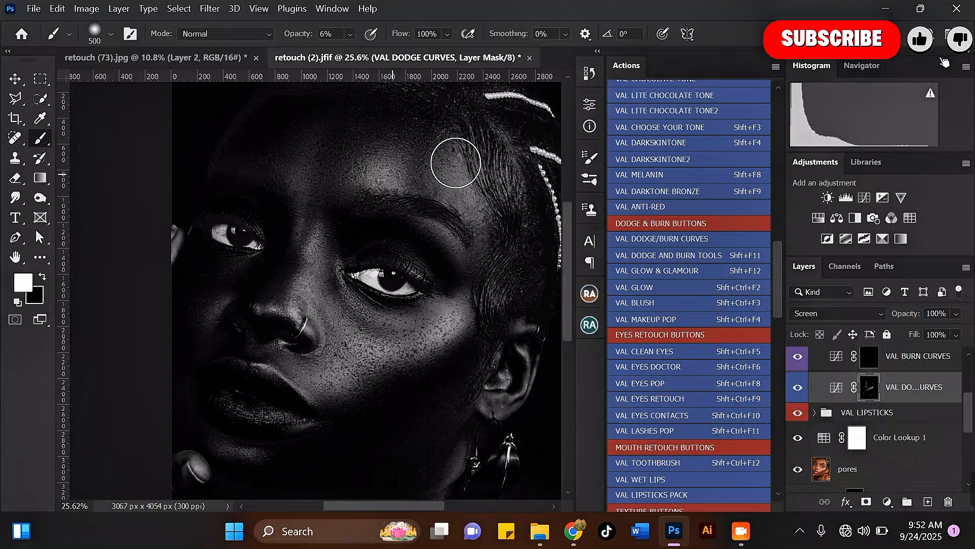
key("bracketleft")
scroll(422, 199, "down", 1)
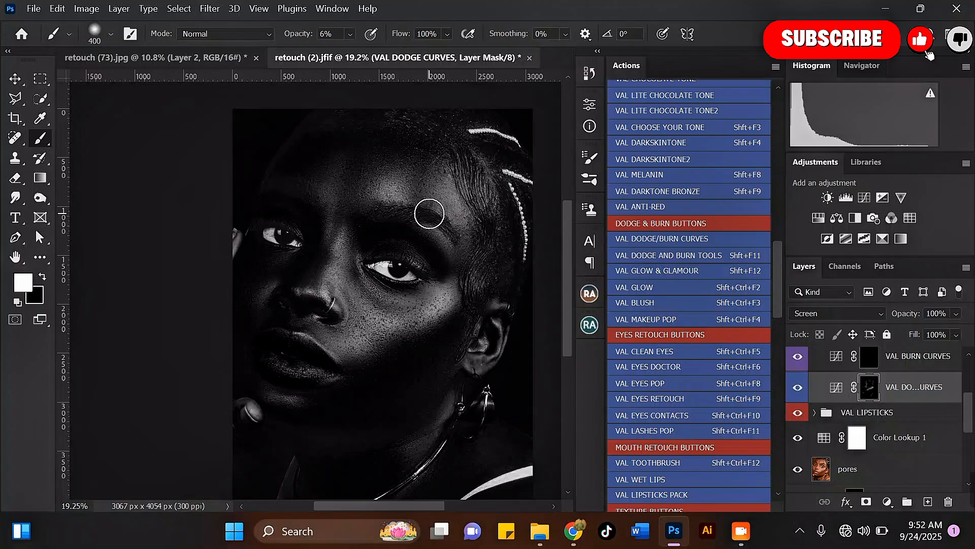
Brighten the middle of the forehead and above the eyebrow with a 300 px brush, and the side of the nose with a 250 px brush.
key("bracketleft")
key("bracketleft")
key("bracketright")
key("bracketright")
left_click_drag(329, 185, 335, 174)
scroll(335, 174, "up", 1)
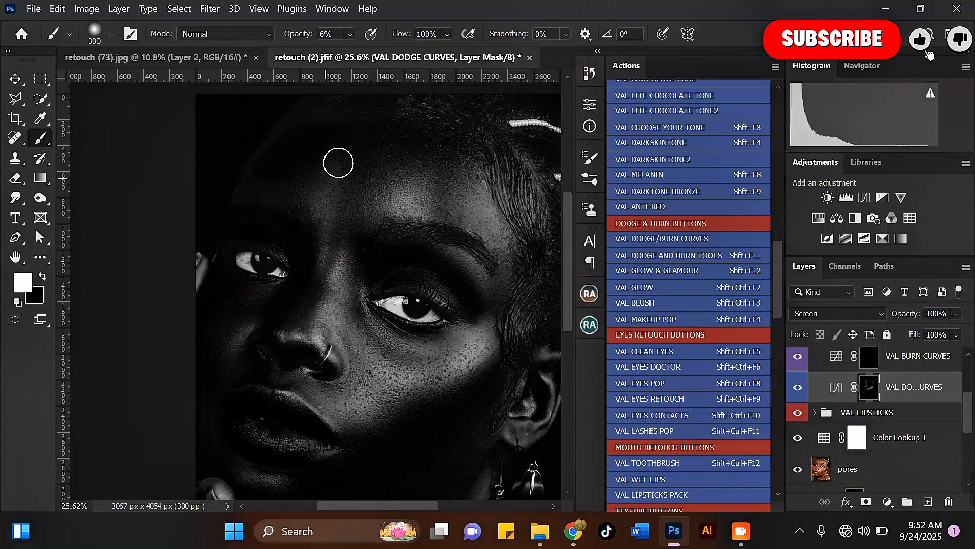
mouse_move(428, 192)
left_mouse_down()
mouse_move(422, 202)
mouse_move(392, 193)
left_mouse_up()
key("bracketleft")
key("bracketleft")
left_click_drag(343, 267, 322, 322)
scroll(341, 239, "down", 1)
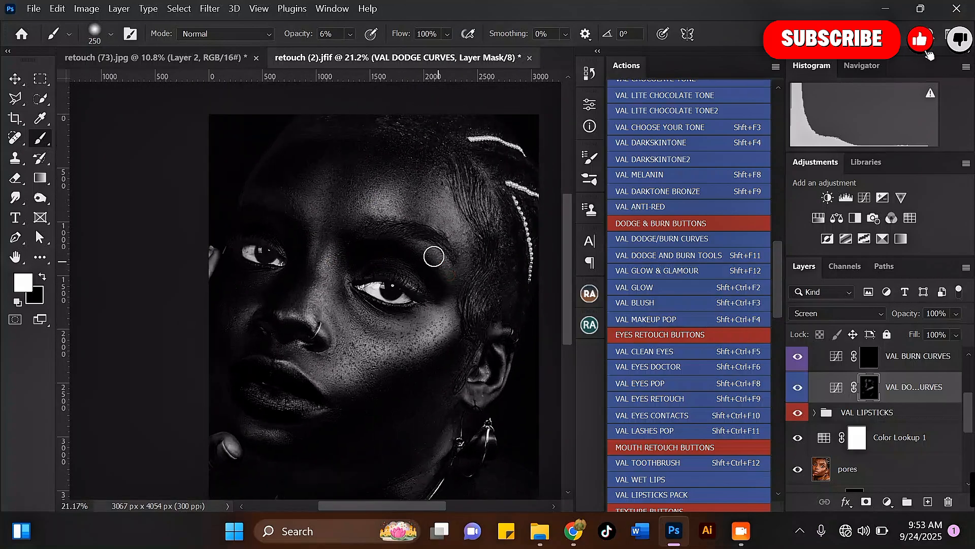
Brighten the cheek beside the nose on the dodge mask with an enlarged brush, raising its size to 400 px.
key("bracketright")
left_click_drag(375, 361, 377, 336)
scroll(377, 335, "down", 3)
key("bracketright")
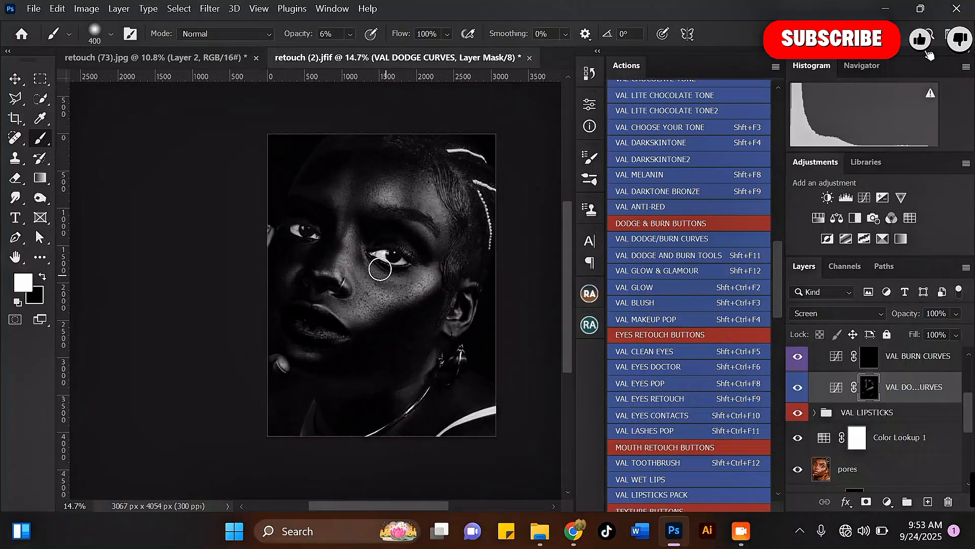
Reduce the VAL GRAY layer's opacity to 60% and keep the brush at 400 px.
left_click(869, 362)
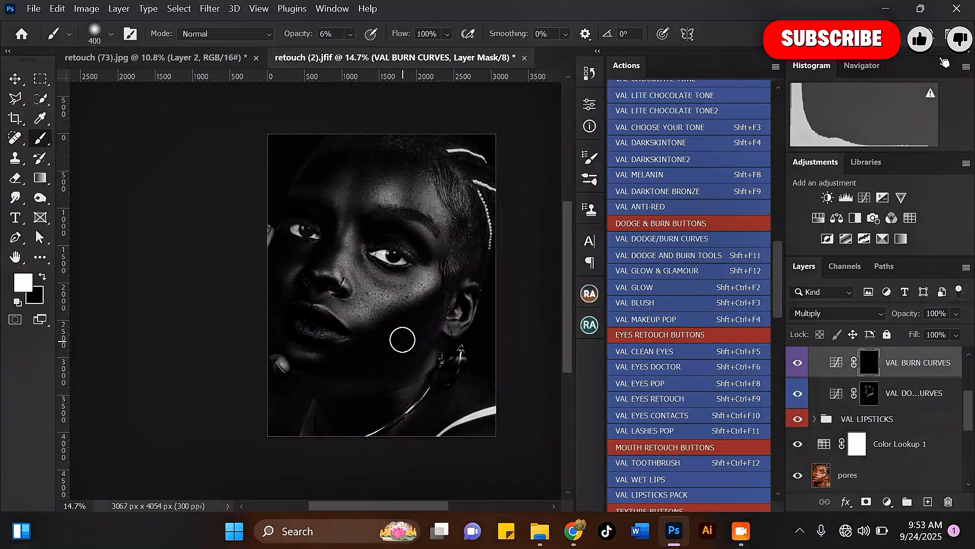
scroll(404, 335, "up", 1)
left_click_drag(966, 406, 970, 389)
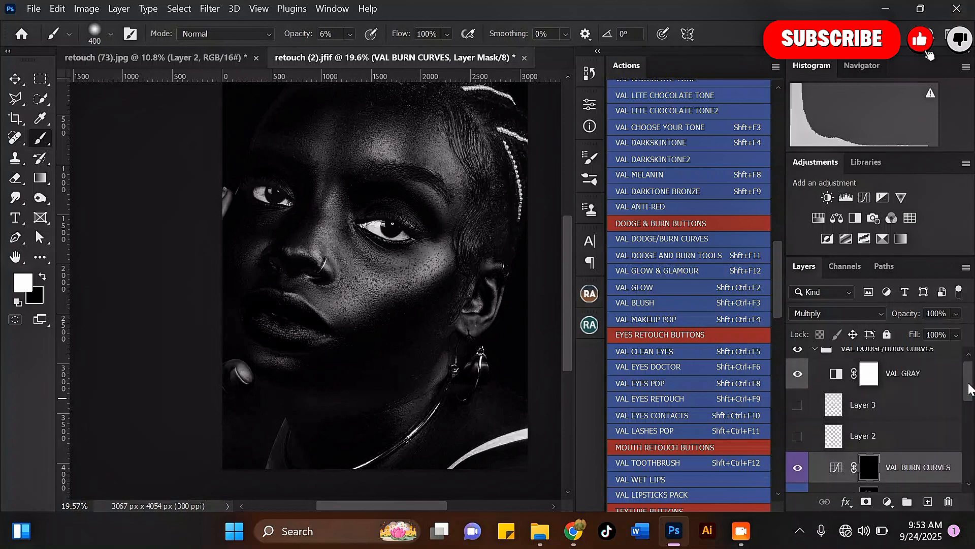
left_click(914, 376)
left_click(956, 314)
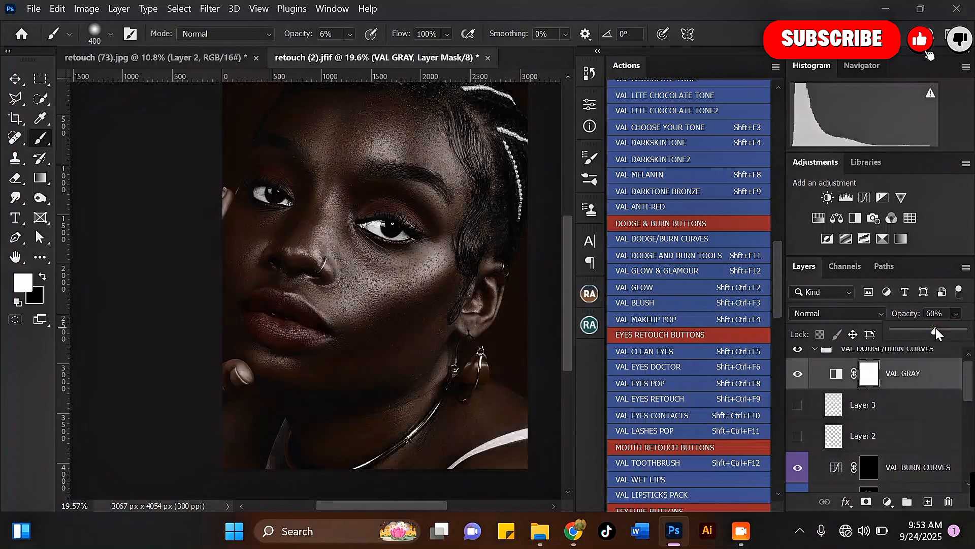
key("bracketleft")
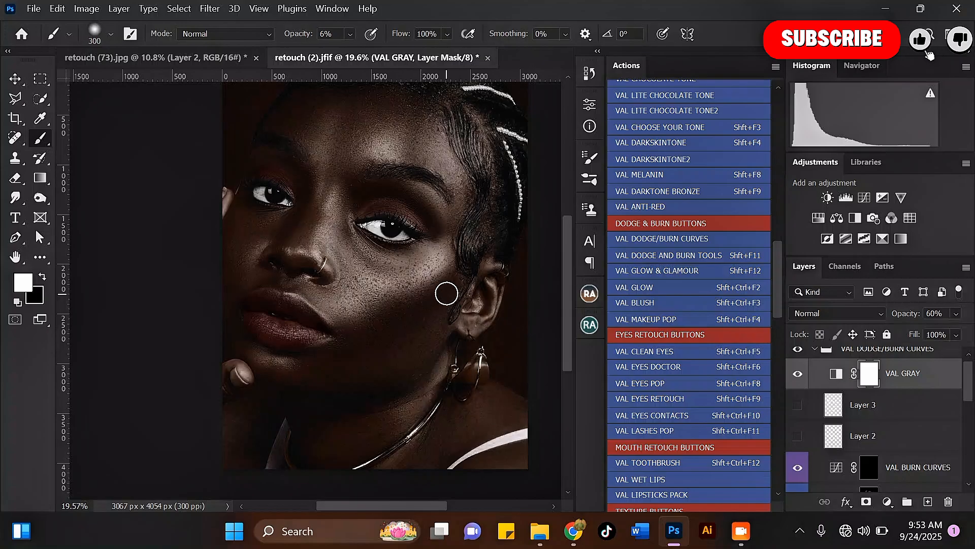
key("bracketright")
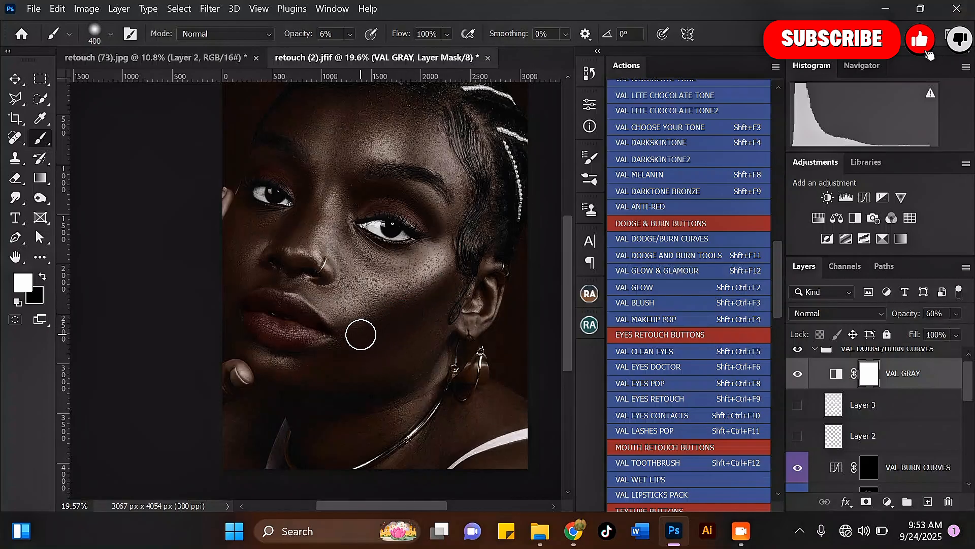
Darken the hollow of the cheek on the VAL BURN CURVES mask with a 400 px brush, and the eye area with a 300 px brush.
scroll(968, 391, "down", 2)
left_click(920, 430)
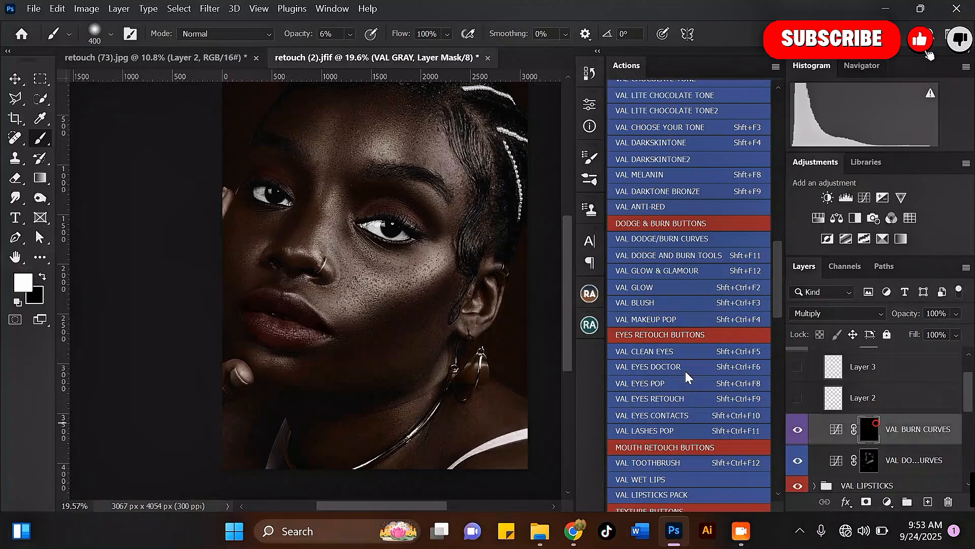
key("bracketleft")
key("bracketright")
mouse_move(422, 303)
left_mouse_down()
mouse_move(354, 335)
mouse_move(440, 295)
mouse_move(361, 343)
mouse_move(386, 338)
mouse_move(444, 294)
mouse_move(394, 340)
mouse_move(414, 326)
mouse_move(381, 344)
left_mouse_up()
scroll(382, 344, "down", 3)
scroll(395, 225, "up", 2)
key("bracketleft")
mouse_move(367, 237)
left_mouse_down()
mouse_move(392, 230)
mouse_move(424, 248)
left_mouse_up()
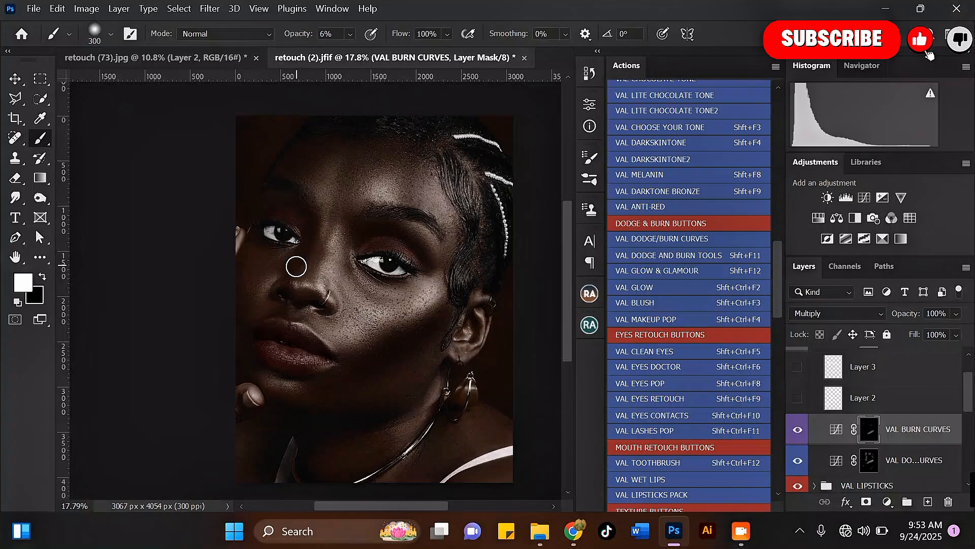
scroll(285, 312, "down", 4)
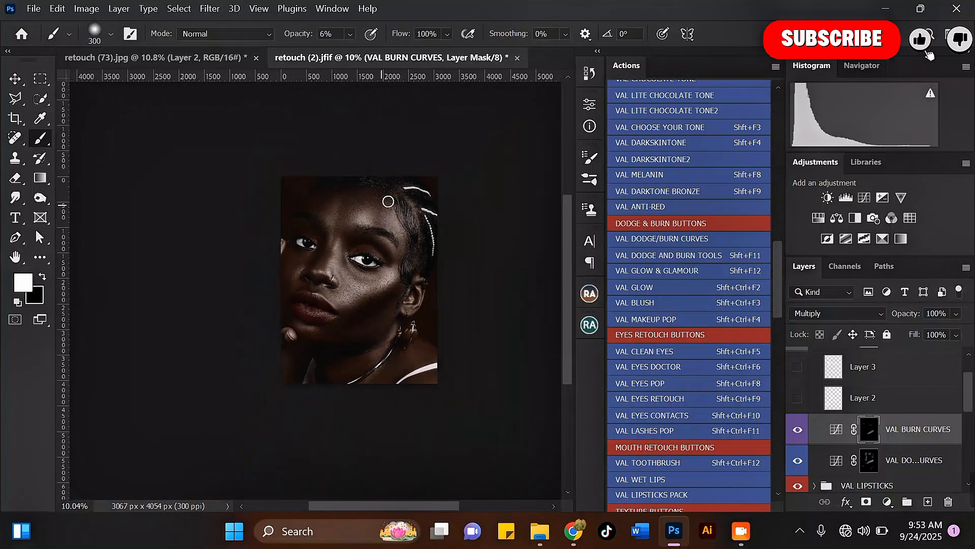
scroll(376, 246, "up", 4)
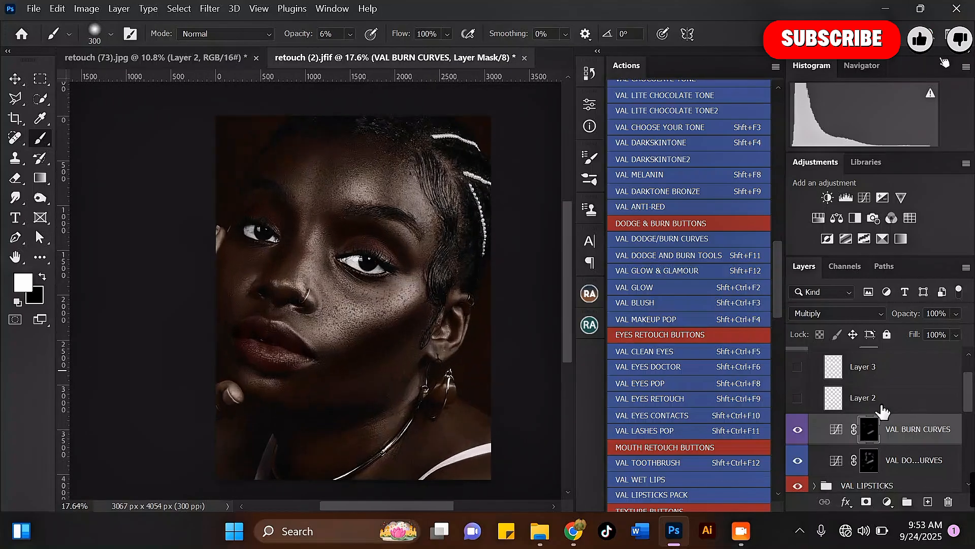
Hide the VAL GRAY layer and collapse the VAL DODGE/BURN CURVES group.
left_click_drag(968, 402, 969, 376)
left_click(797, 382)
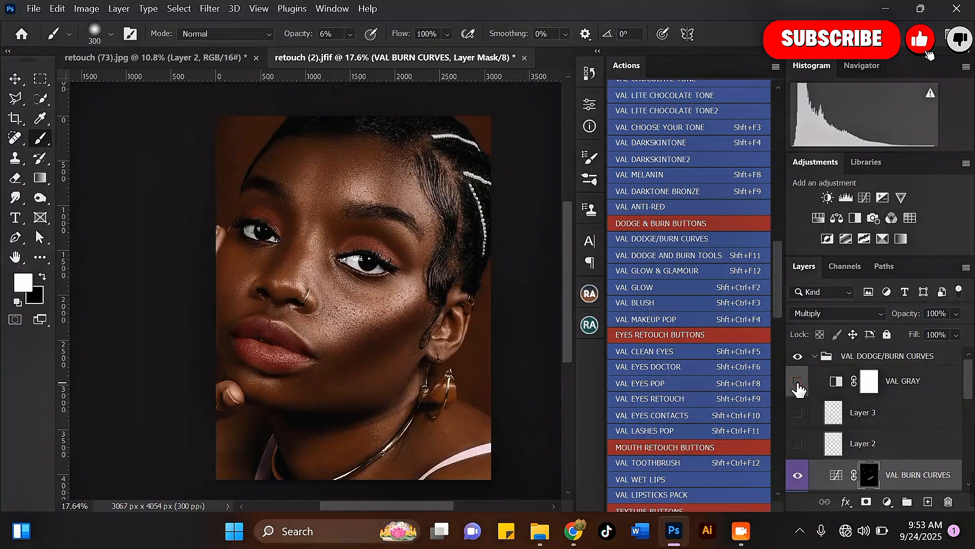
scroll(431, 181, "down", 1)
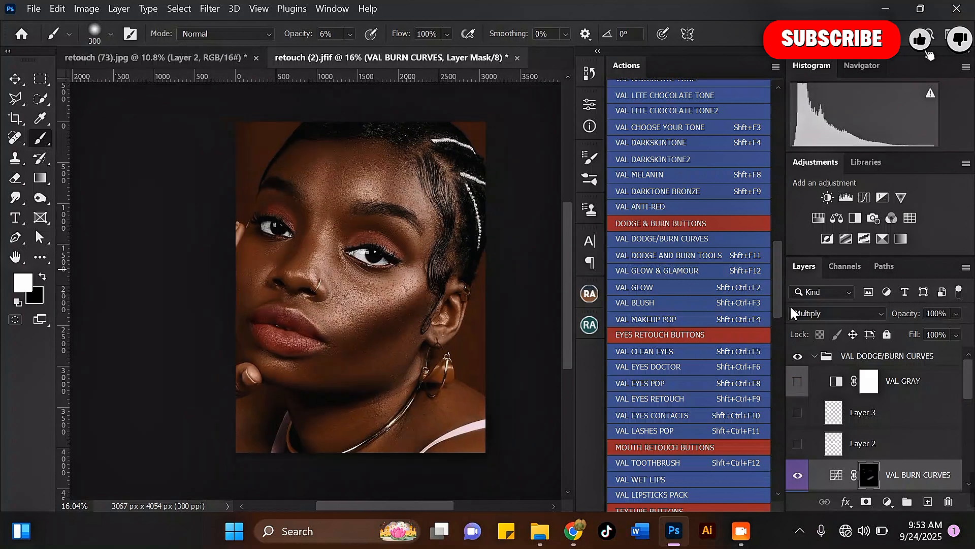
left_click(813, 356)
Set the VAL DODGE/BURN CURVES group's opacity to 50% and compare the portrait with and without it.
left_click(884, 357)
left_click(956, 311)
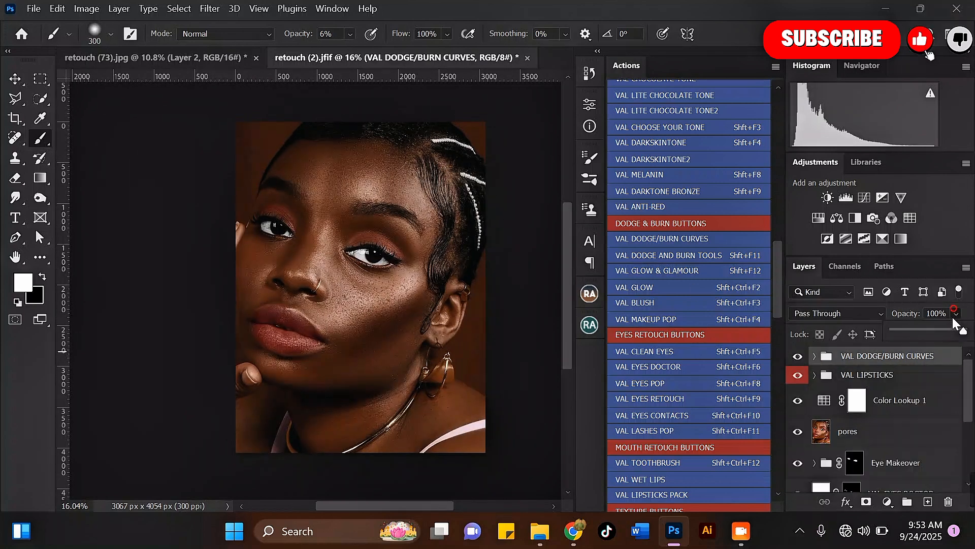
left_click(934, 331)
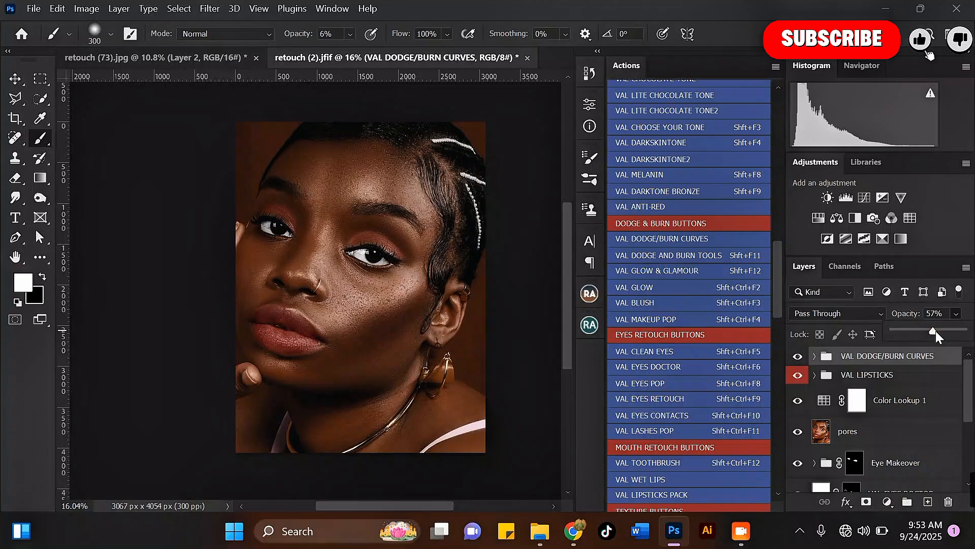
left_click_drag(936, 331, 929, 330)
left_click(803, 357)
left_click(804, 358)
scroll(406, 259, "down", 8)
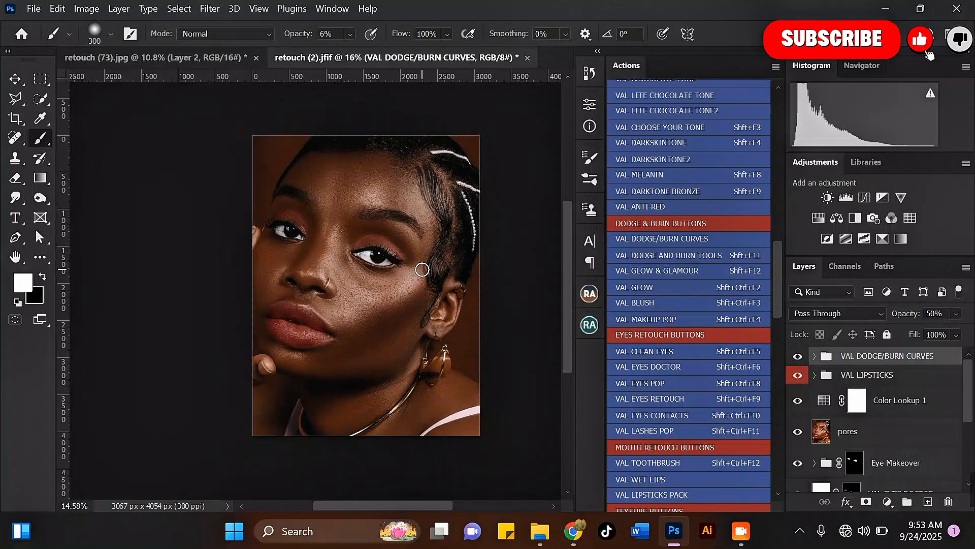
scroll(371, 253, "up", 8)
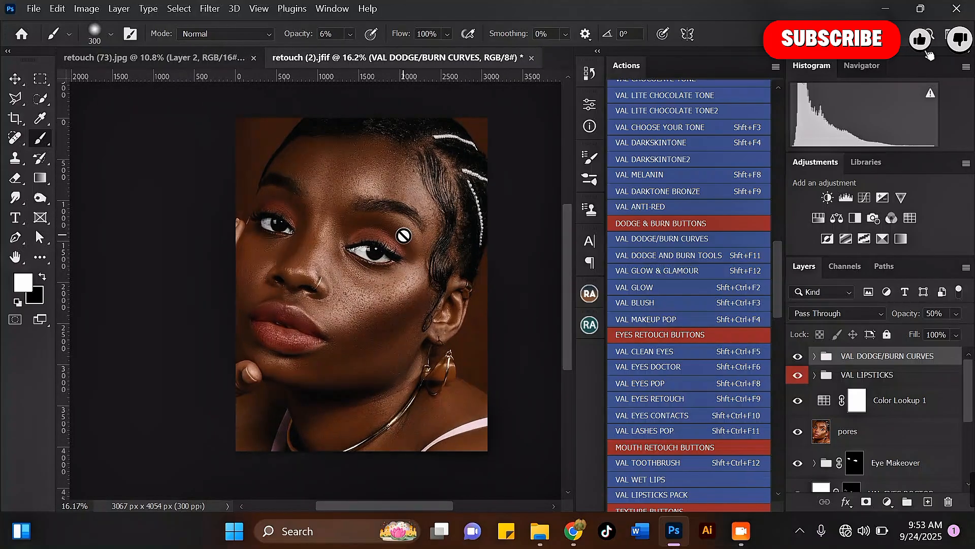
Add a Selective Color adjustment layer above the dodge and burn group and lower the Black amount in the Whites.
left_click(897, 502)
left_click(889, 496)
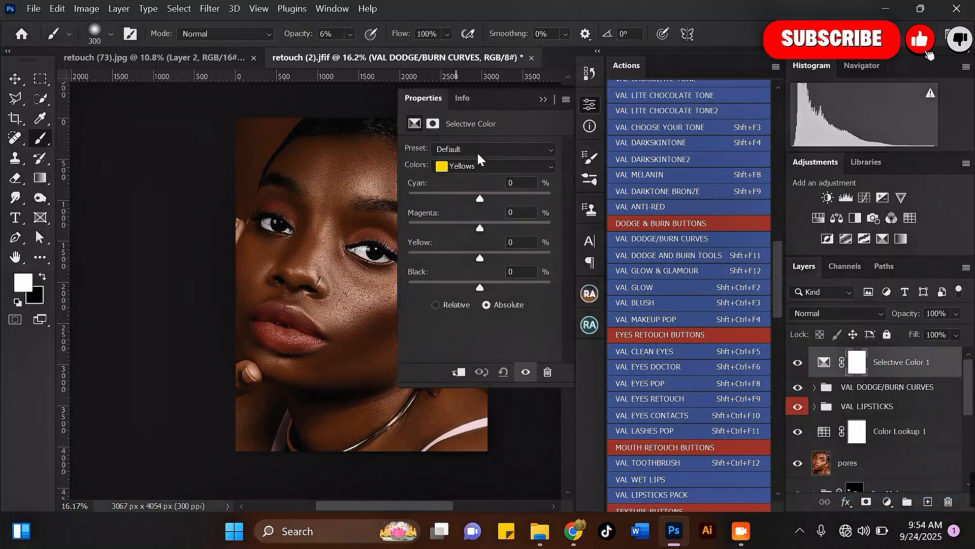
left_click(479, 164)
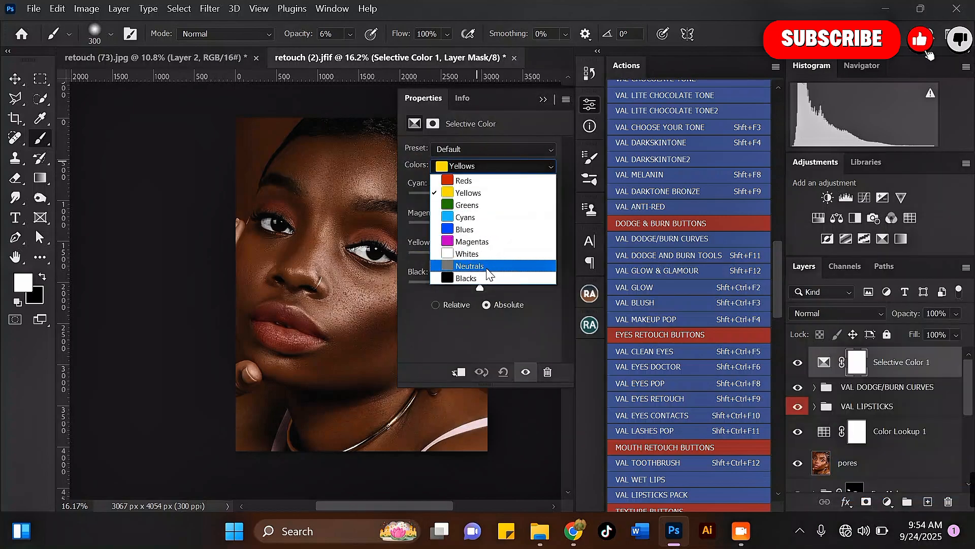
left_click(481, 254)
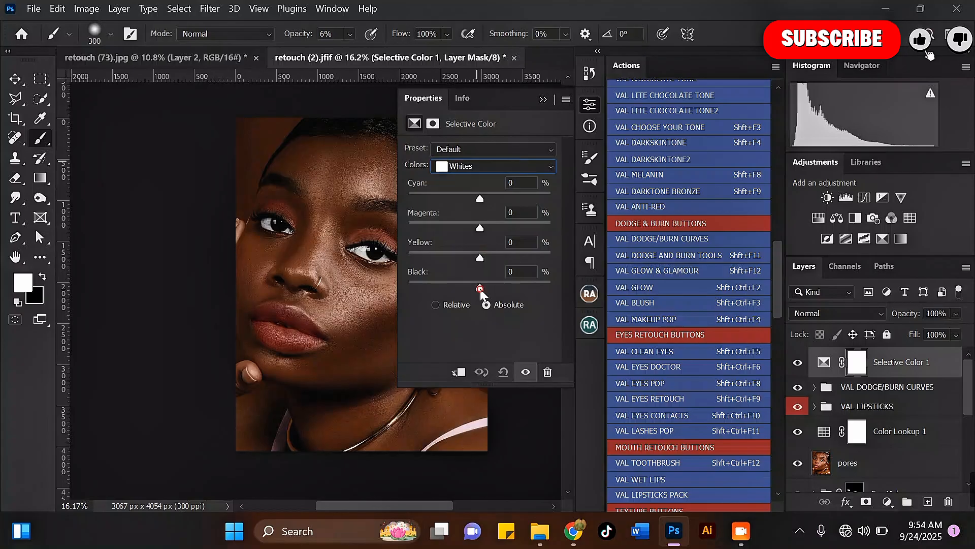
left_click_drag(475, 285, 458, 281)
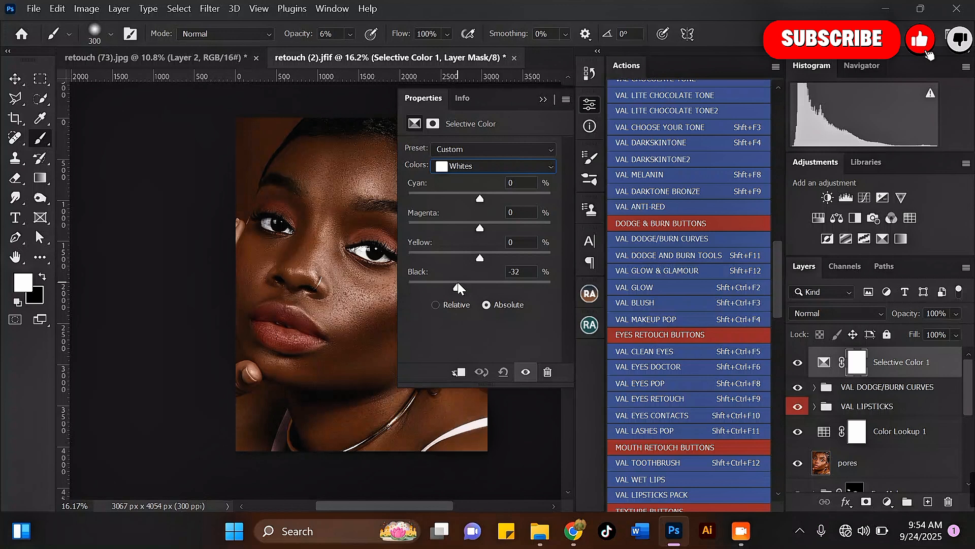
left_click_drag(455, 286, 461, 288)
left_click(543, 99)
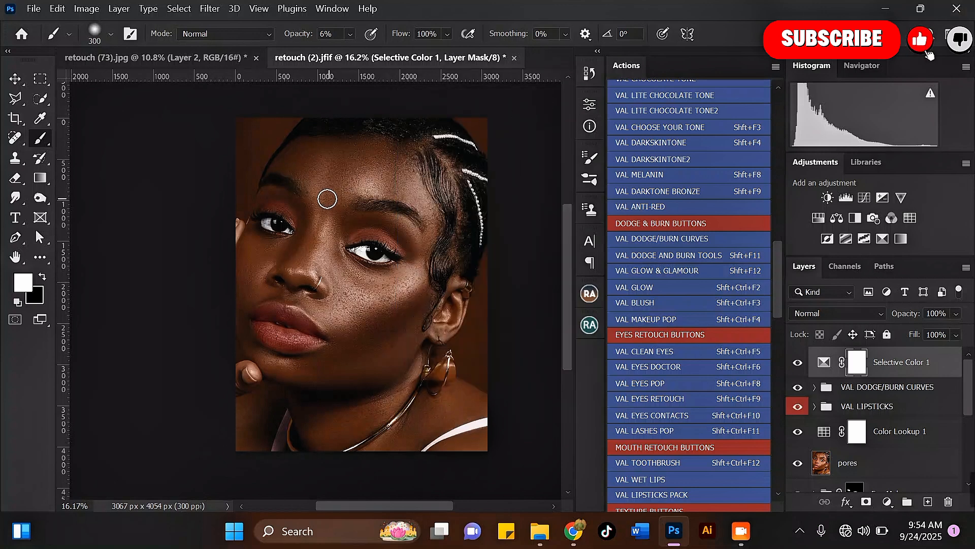
Compare the portrait with and without the Selective Color adjustment, both close up and as a whole.
scroll(303, 208, "up", 2)
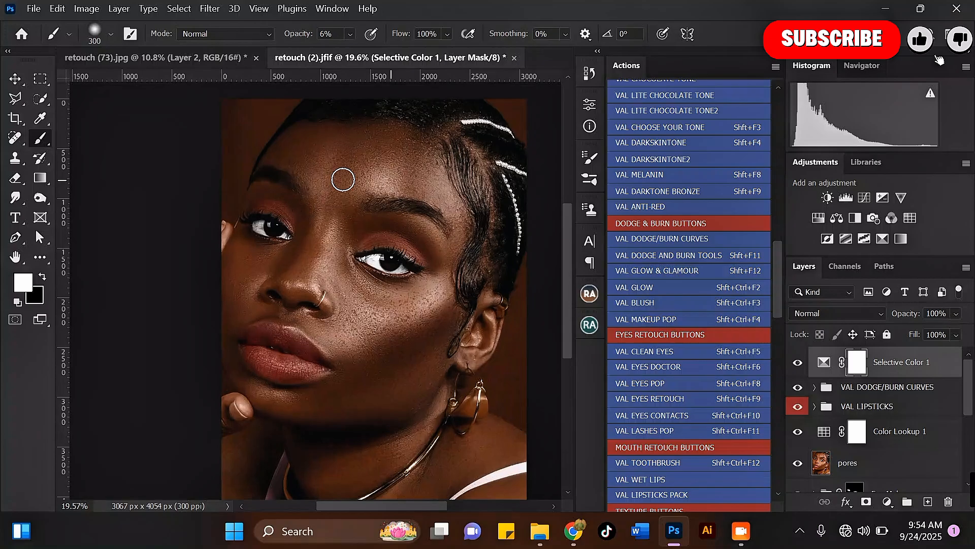
left_click(795, 367)
left_click(796, 363)
left_click(797, 363)
left_click(797, 363)
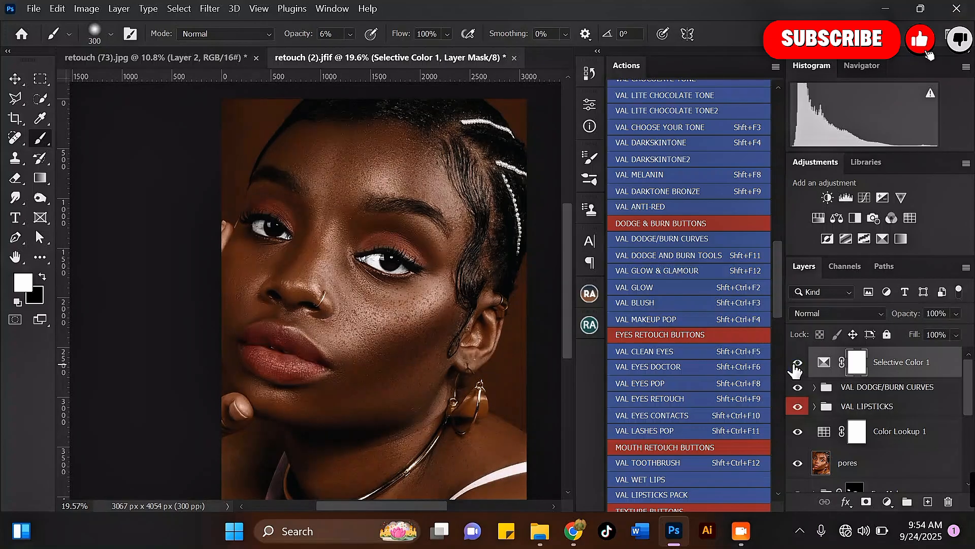
scroll(386, 226, "down", 3)
scroll(351, 229, "up", 3)
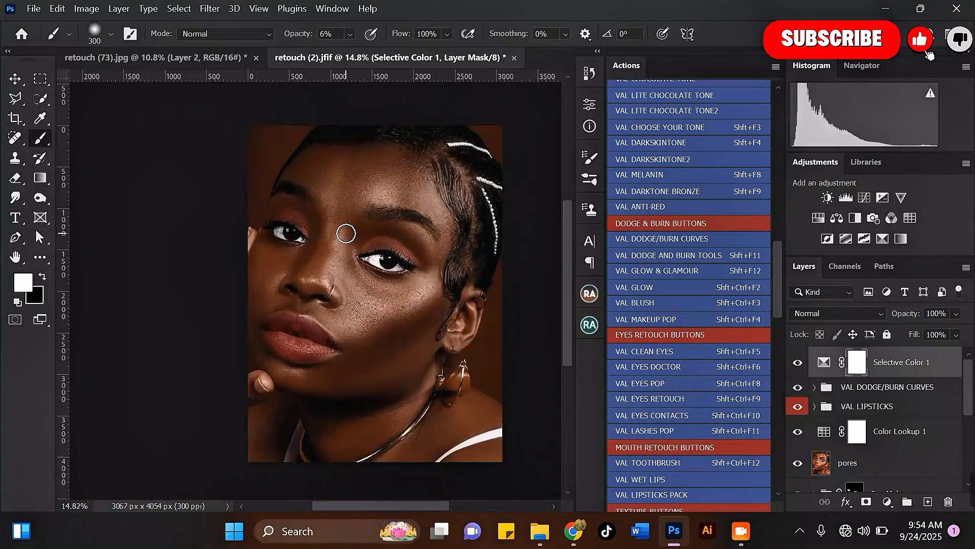
scroll(328, 269, "up", 1)
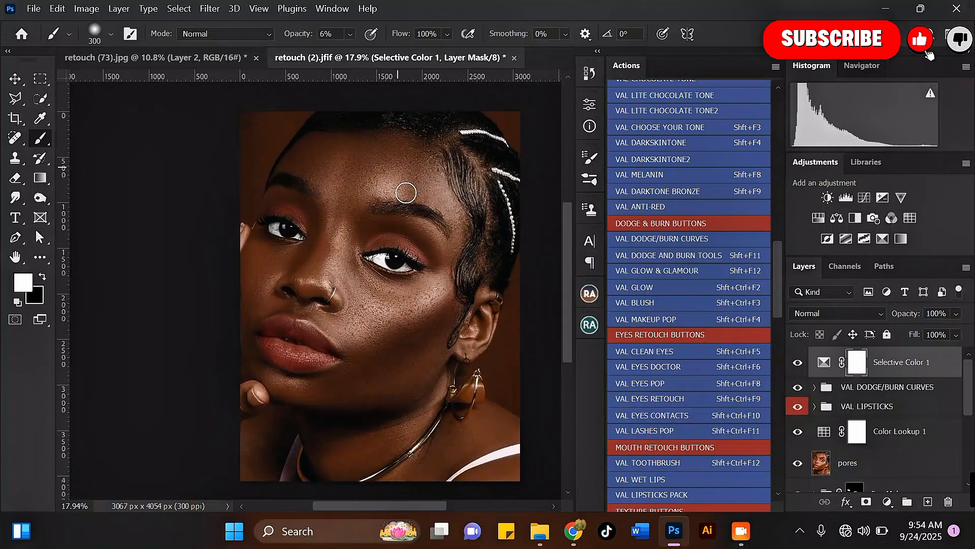
scroll(443, 267, "down", 2)
Duplicate the Background layer and merge the copy with all layers above it, up to Selective Color 1.
left_click_drag(971, 373, 970, 445)
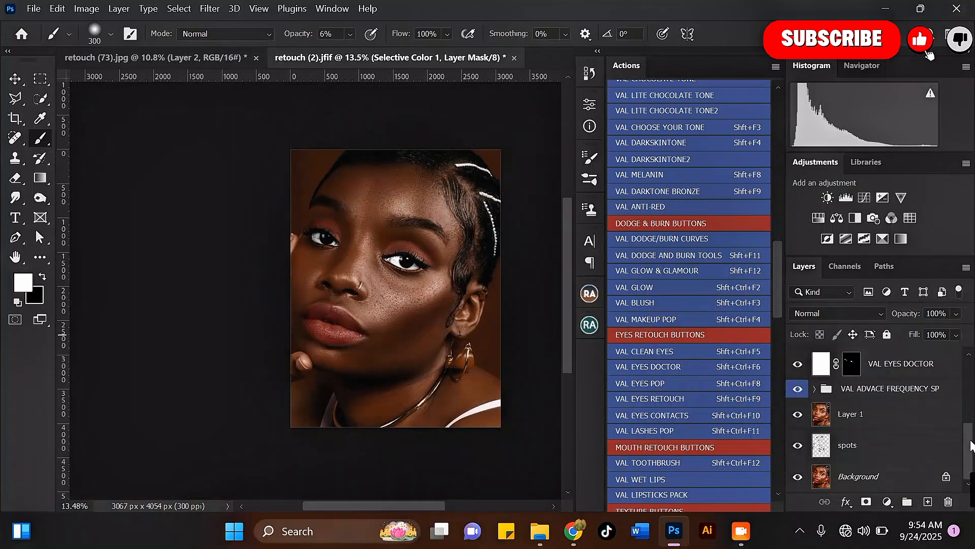
left_click(882, 477)
key("ctrl+j")
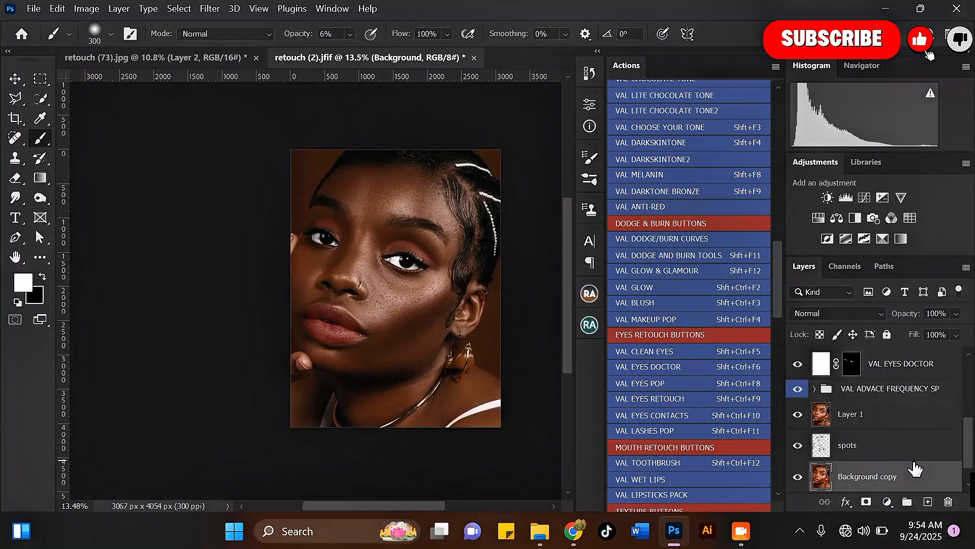
left_click_drag(970, 457, 953, 363)
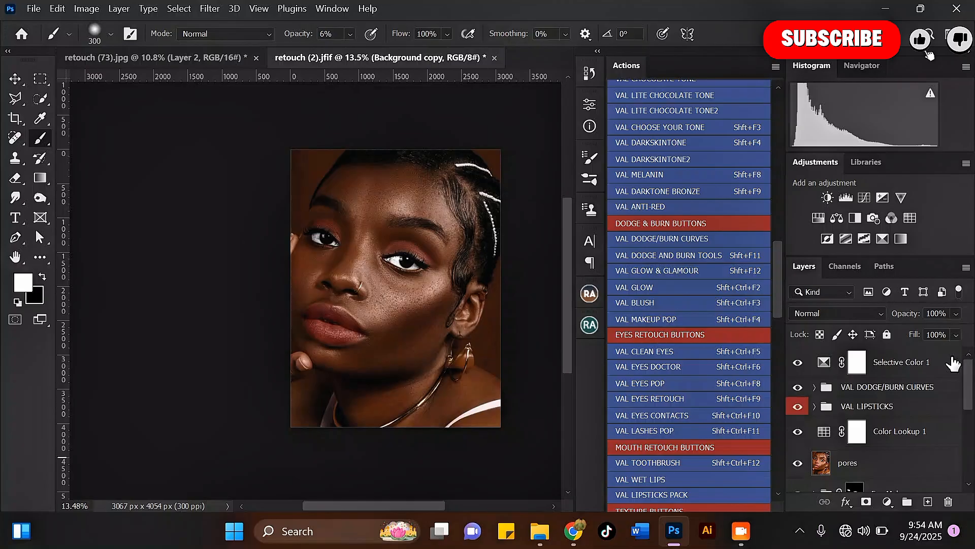
left_click(926, 365, "shift")
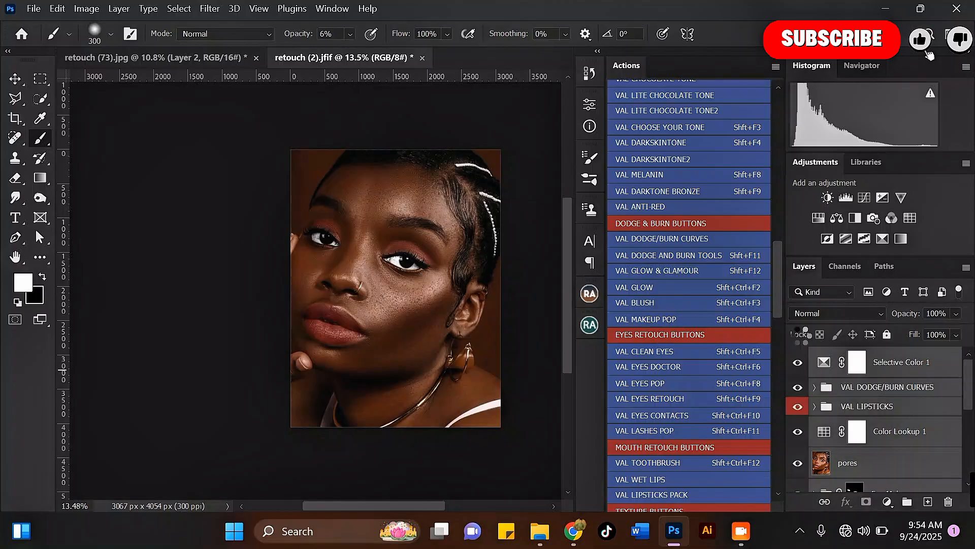
key("ctrl+e")
Compare the merged retouch with the original Background image, examining the skin, eyes and lips close up.
scroll(396, 266, "up", 2)
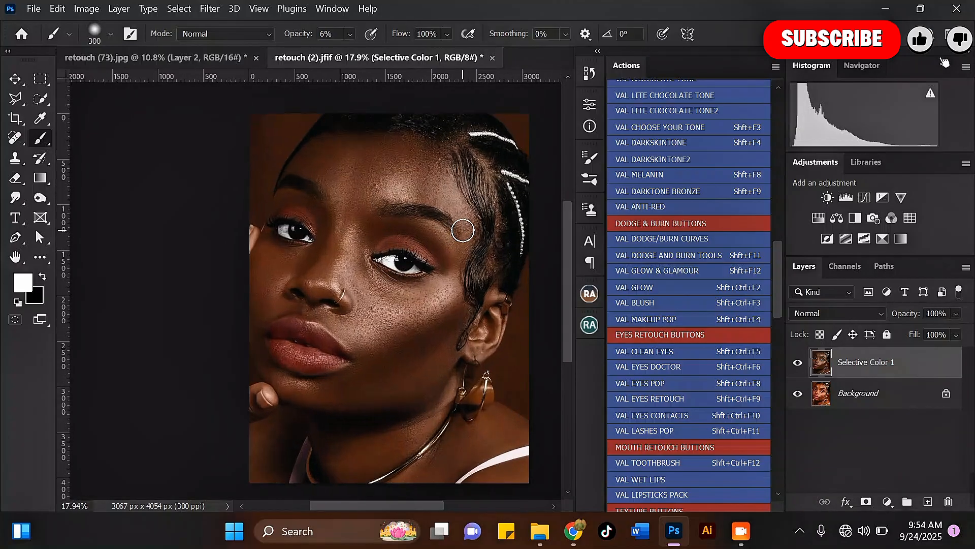
scroll(462, 231, "up", 1)
scroll(301, 183, "up", 1)
scroll(455, 166, "up", 1)
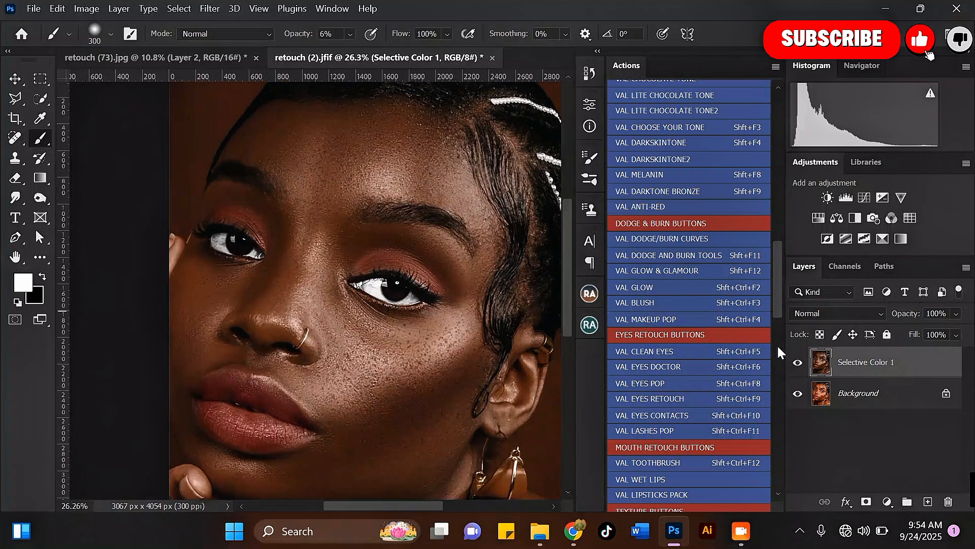
left_click(798, 363)
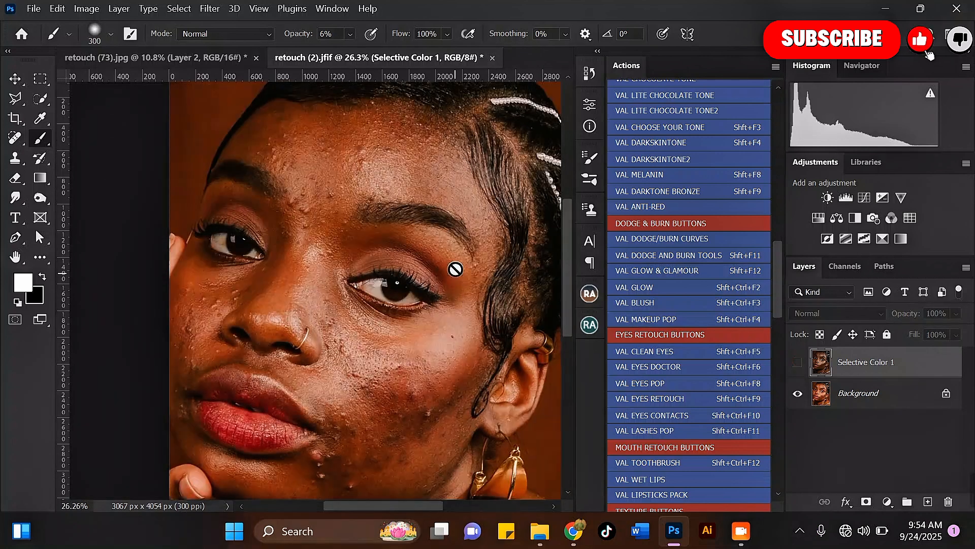
scroll(438, 227, "down", 1)
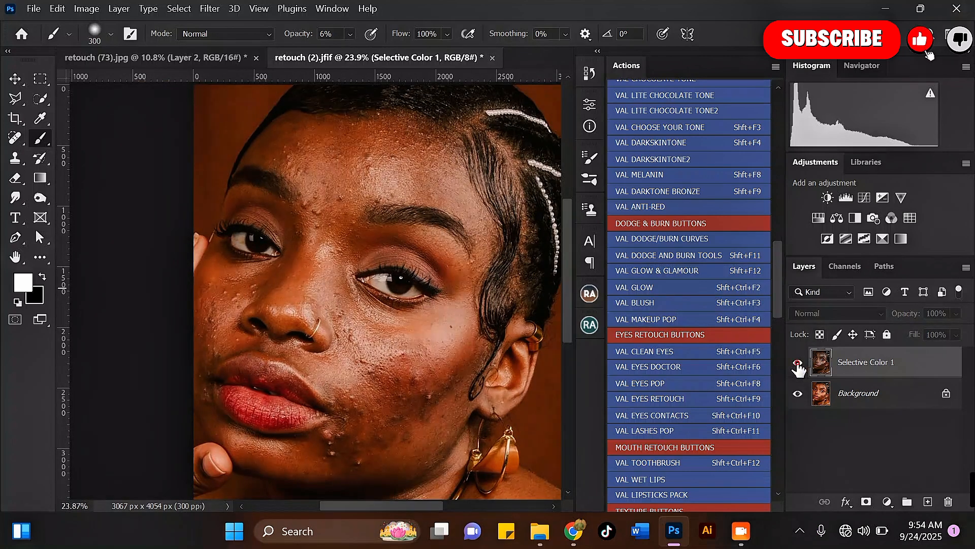
left_click(799, 364)
left_click(798, 364)
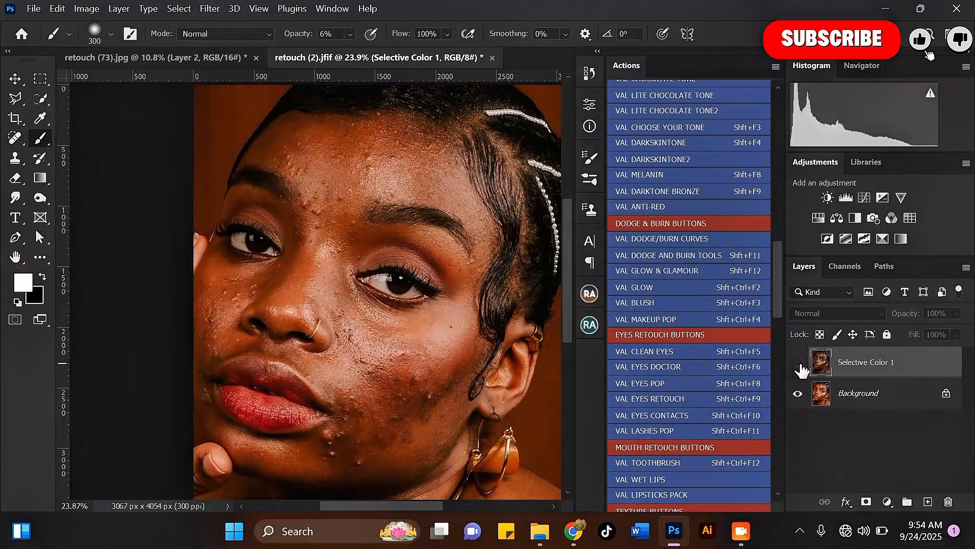
left_click(798, 364)
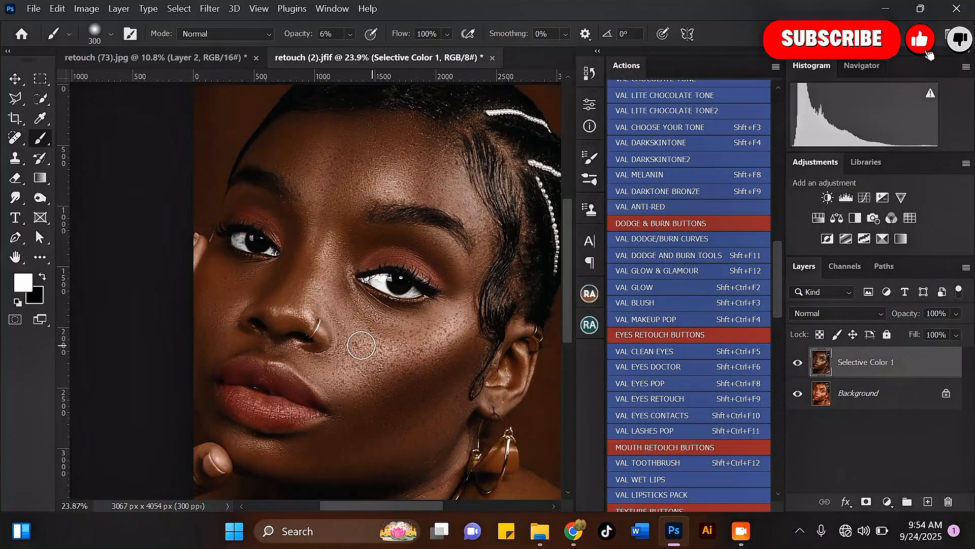
scroll(308, 317, "up", 1)
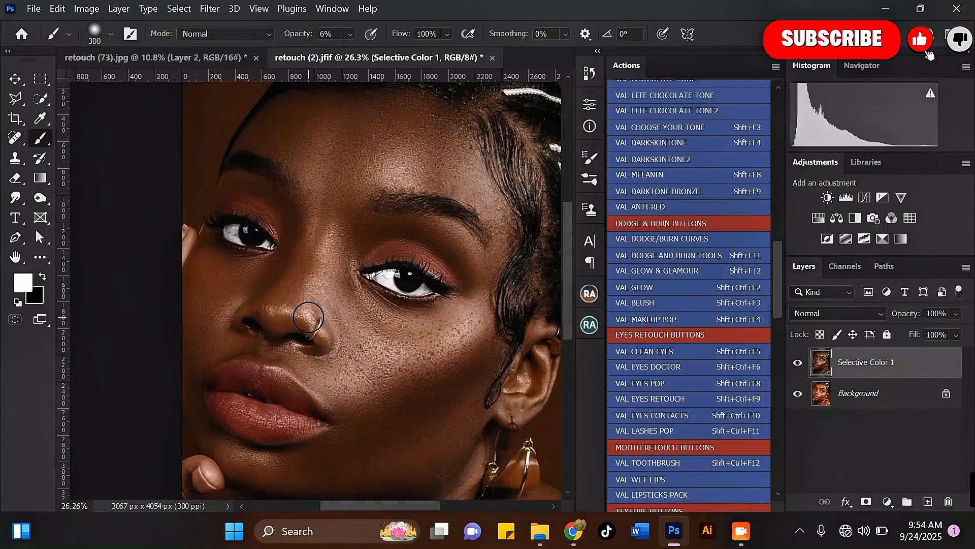